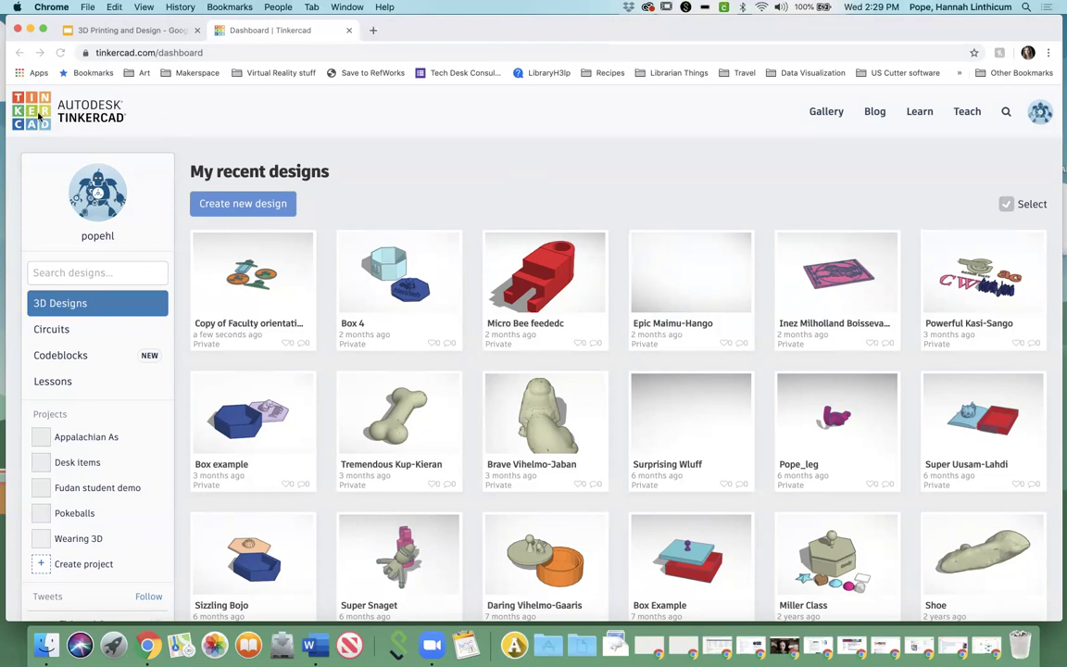
Create a new 3D design and rename it Box 5
{"action": "left_click", "coordinate": [29, 113]}
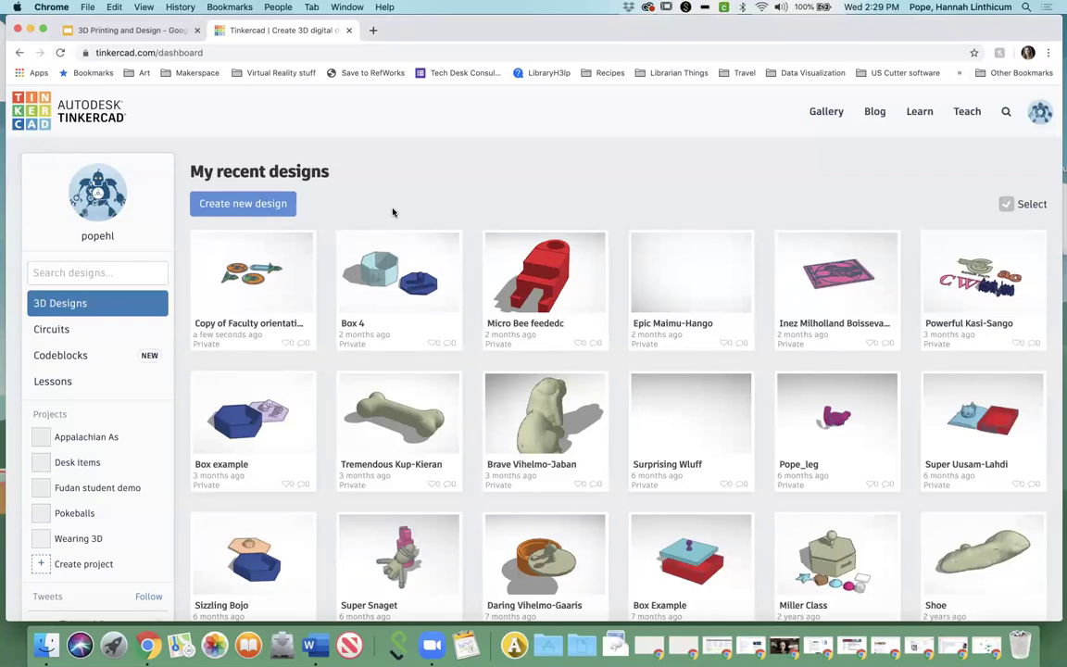
{"action": "left_click", "coordinate": [248, 205]}
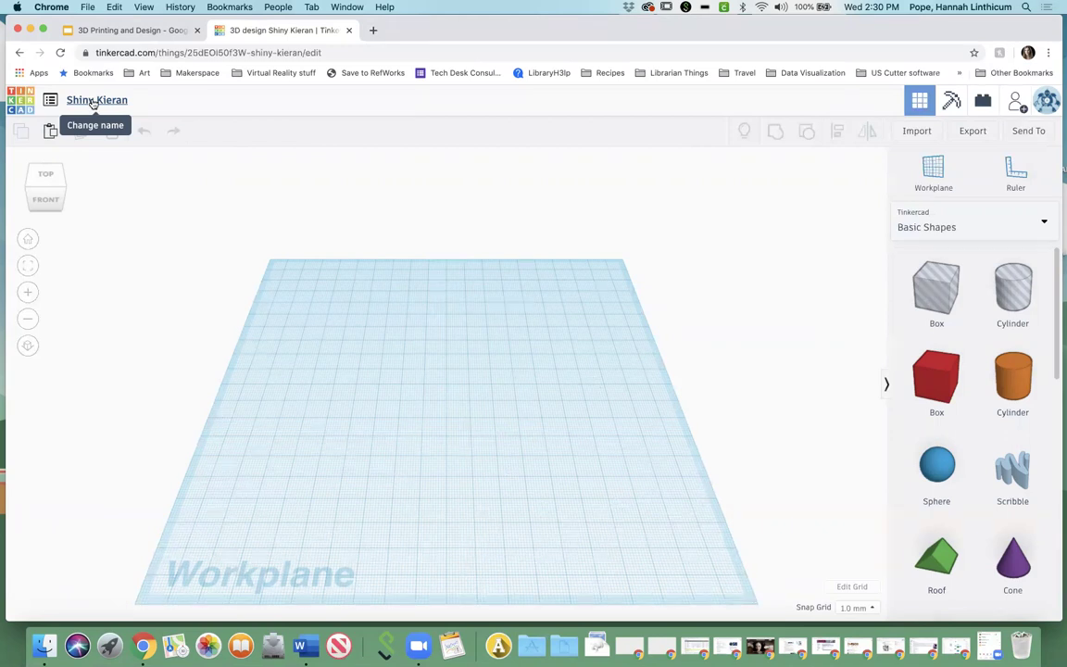
{"action": "left_click", "coordinate": [93, 104]}
{"action": "type", "text": "Box 5"}
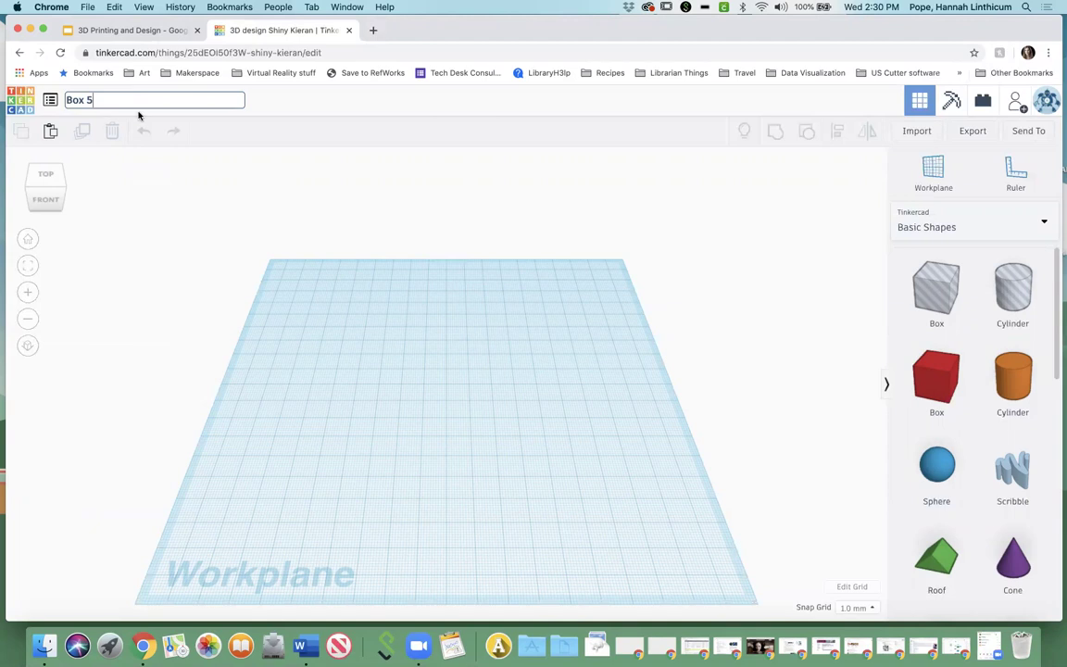
{"action": "left_click", "coordinate": [280, 226]}
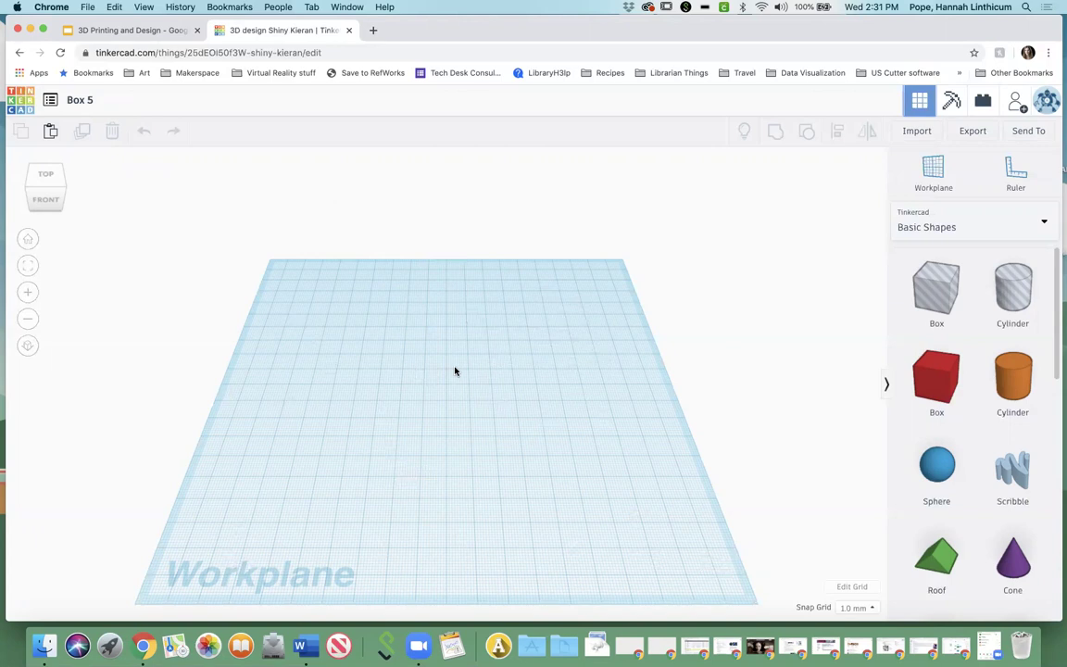
Examine the empty workplane from different angles, restore the home view, and view it at closer and wider zoom levels
{"action": "left_click", "coordinate": [44, 180]}
{"action": "mouse_move", "coordinate": [41, 180]}
{"action": "left_mouse_down"}
{"action": "mouse_move", "coordinate": [34, 188]}
{"action": "mouse_move", "coordinate": [42, 166]}
{"action": "mouse_move", "coordinate": [46, 182]}
{"action": "left_mouse_up"}
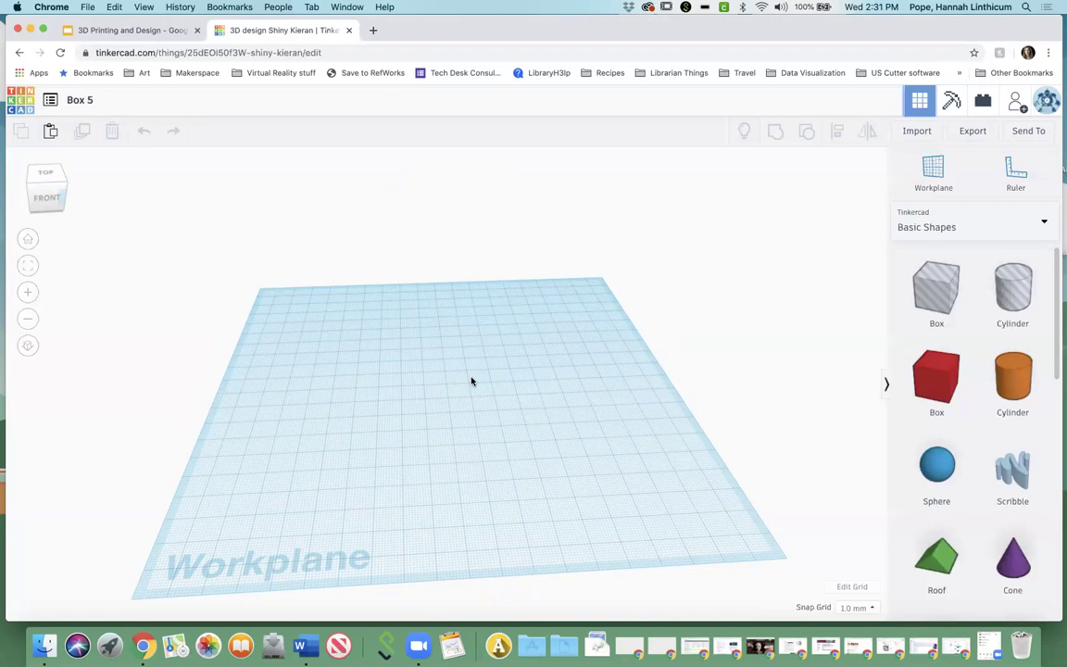
{"action": "left_click_drag", "start_coordinate": [53, 176], "coordinate": [68, 193]}
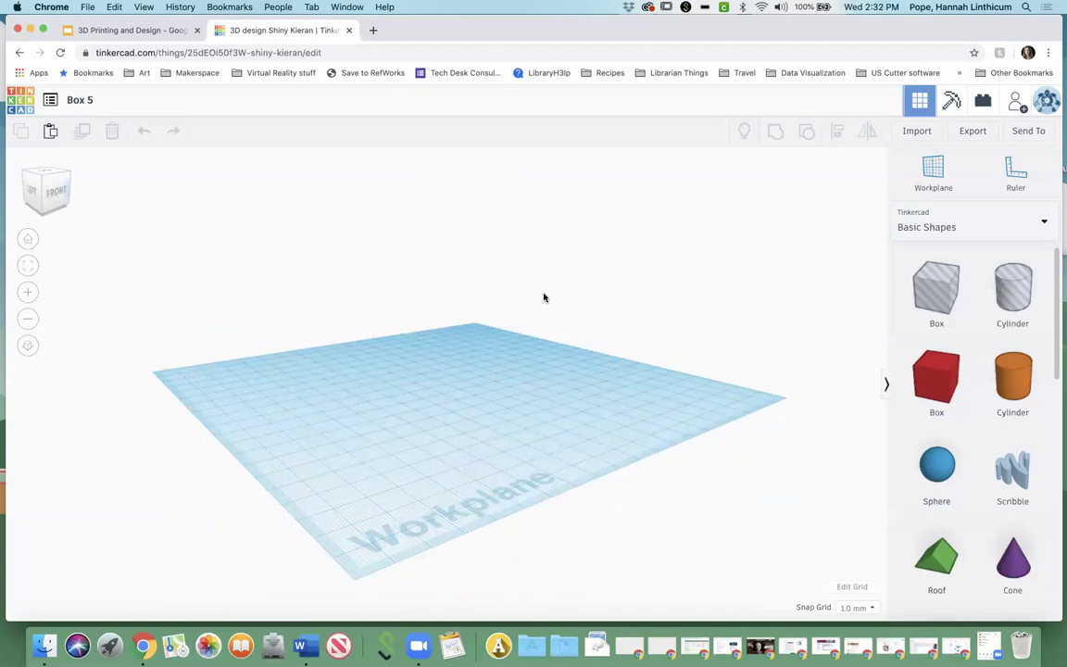
{"action": "left_click", "coordinate": [51, 176]}
{"action": "left_click", "coordinate": [67, 200]}
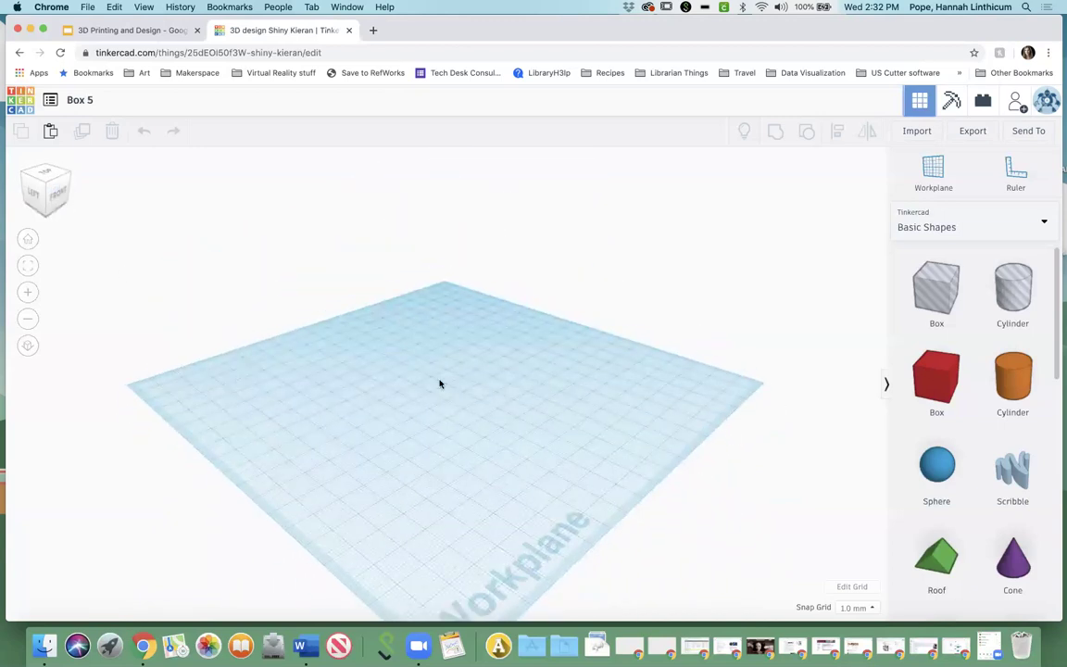
{"action": "left_click", "coordinate": [29, 241]}
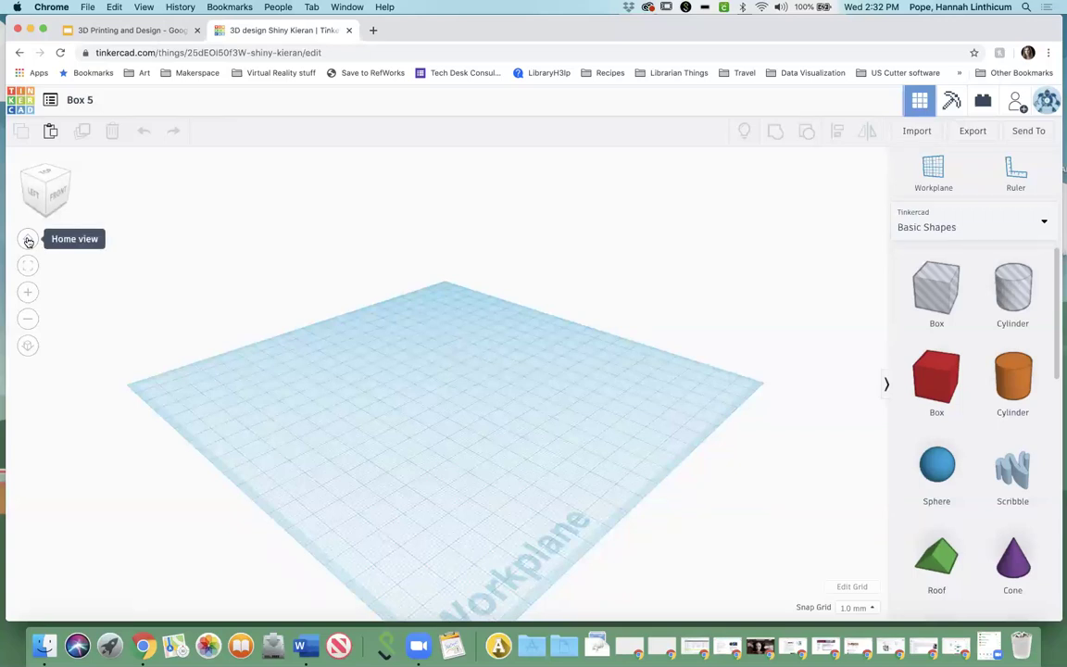
{"action": "left_click", "coordinate": [29, 240]}
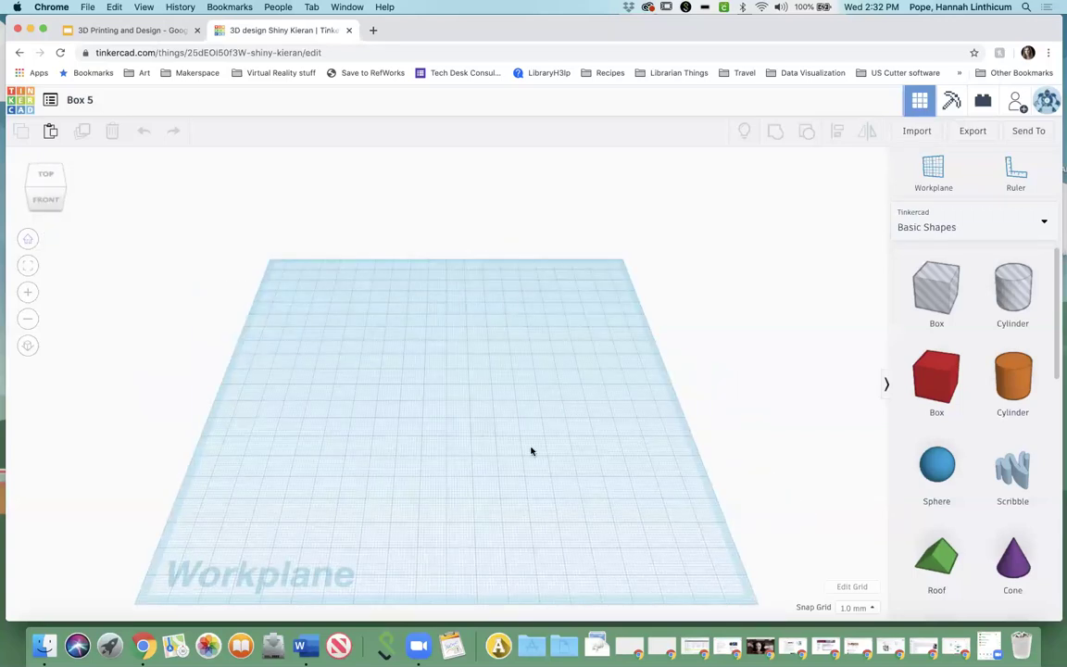
{"action": "left_click", "coordinate": [28, 293]}
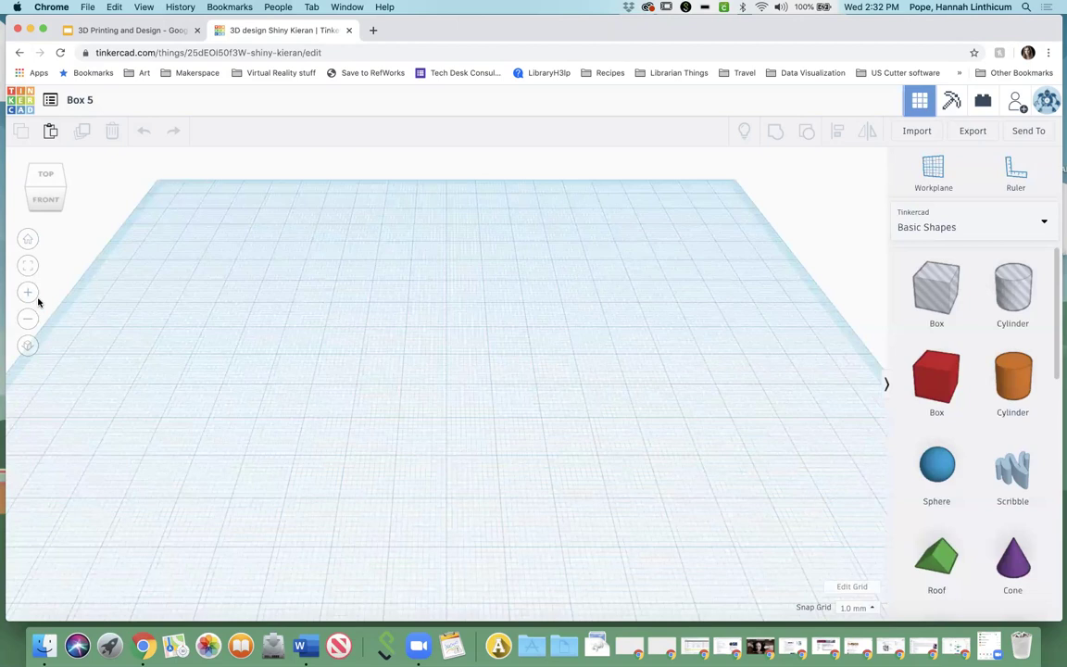
{"action": "left_click", "coordinate": [27, 319]}
{"action": "scroll", "coordinate": [320, 332], "scroll_direction": "down", "scroll_amount": 3}
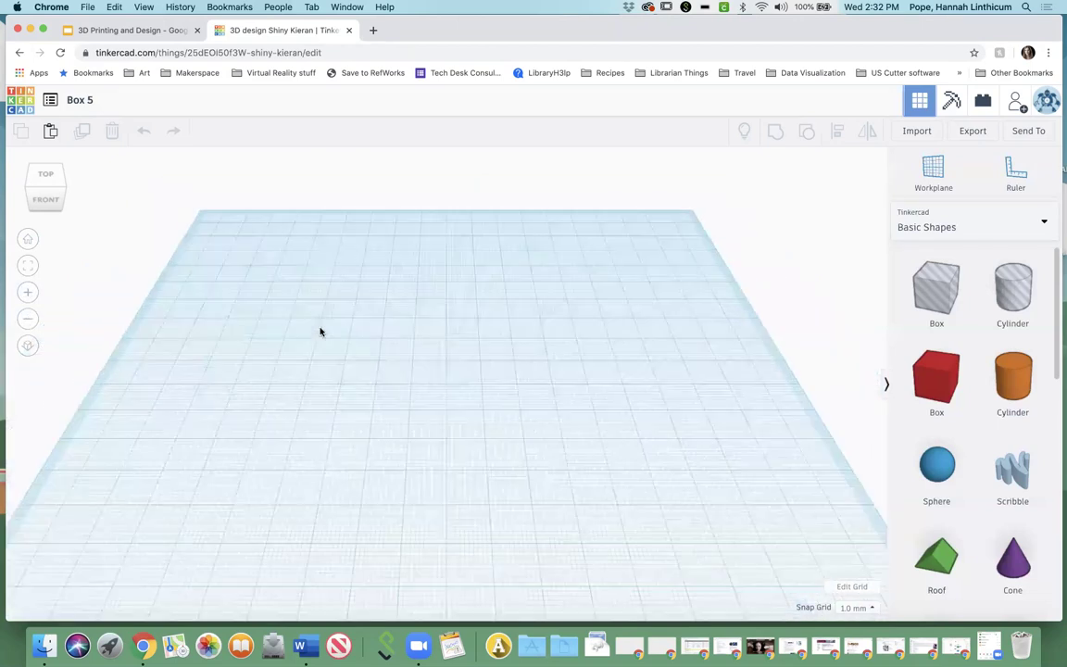
{"action": "scroll", "coordinate": [320, 332], "scroll_direction": "down", "scroll_amount": 3}
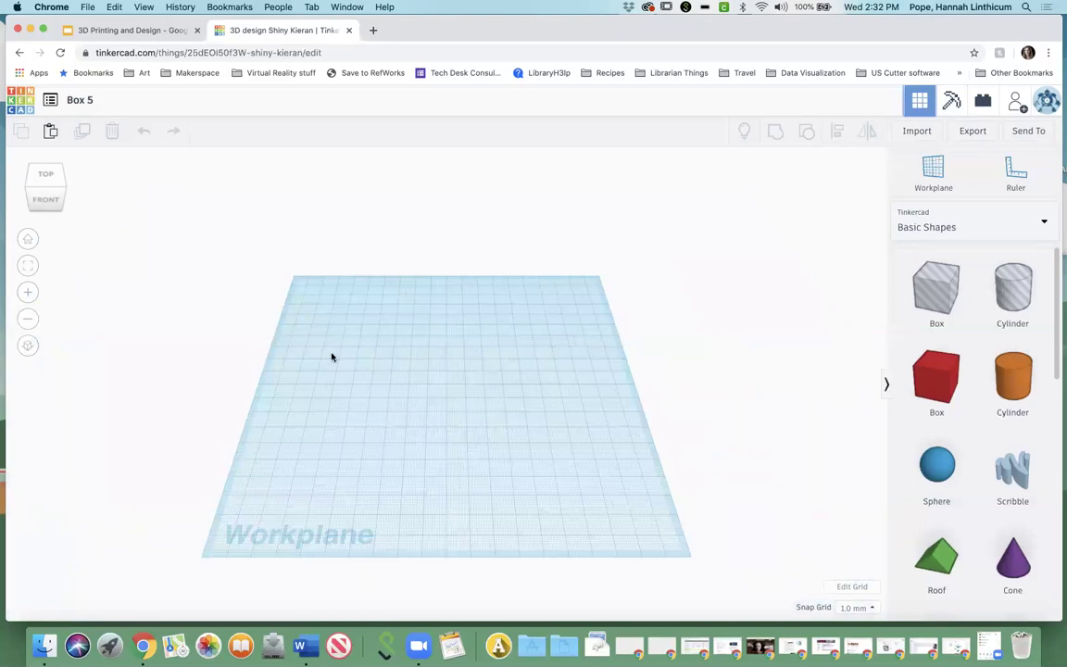
{"action": "scroll", "coordinate": [332, 357], "scroll_direction": "down", "scroll_amount": 1}
{"action": "scroll", "coordinate": [332, 357], "scroll_direction": "up", "scroll_amount": 3}
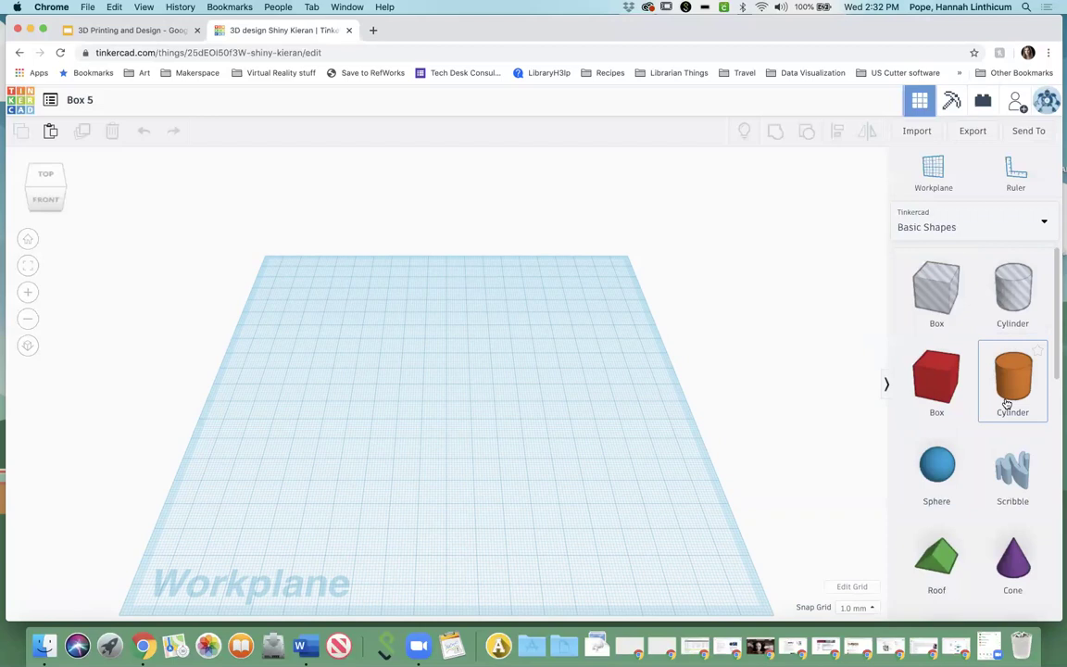
Place the yellow thick Star from the Basic Shapes near the middle of the workplane and leave it selected
{"action": "scroll", "coordinate": [1008, 403], "scroll_direction": "down", "scroll_amount": 2}
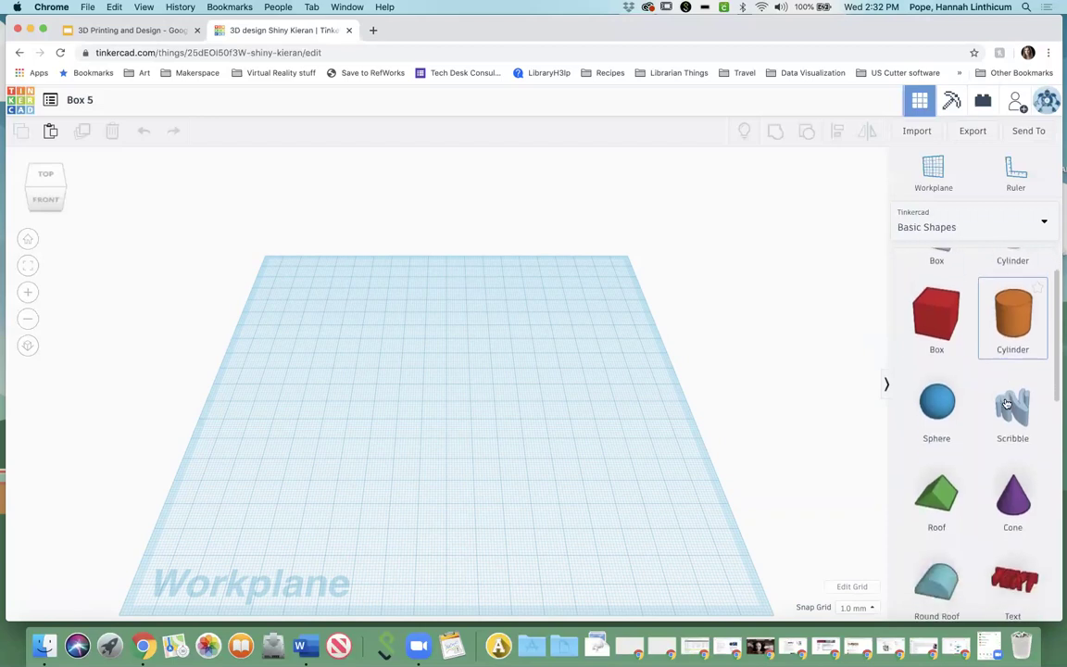
{"action": "scroll", "coordinate": [1007, 403], "scroll_direction": "down", "scroll_amount": 1}
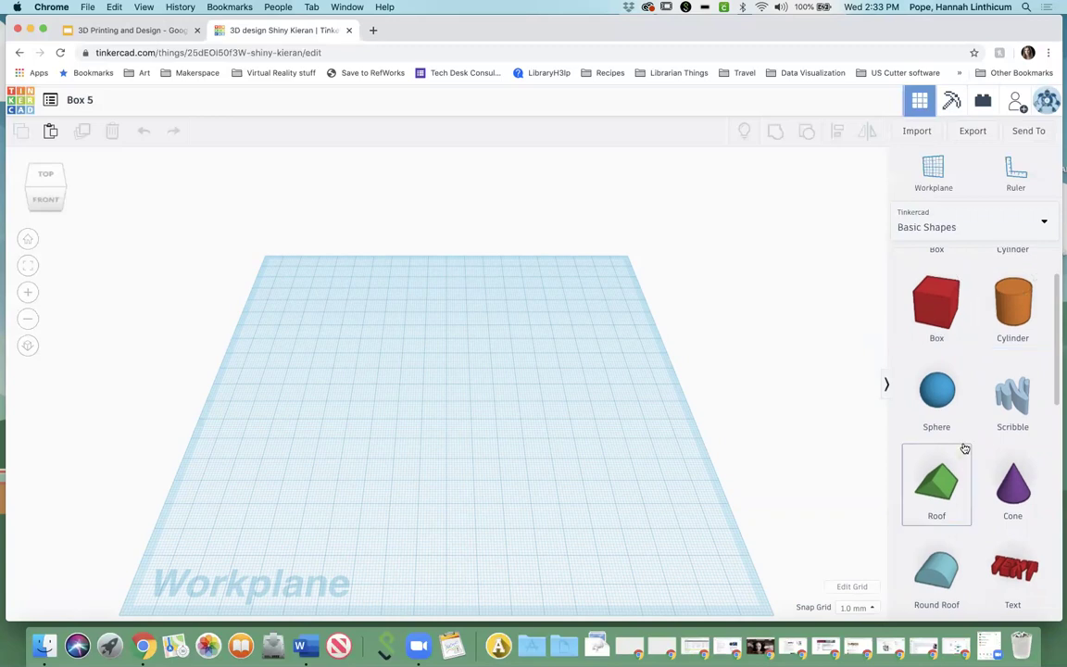
{"action": "scroll", "coordinate": [965, 447], "scroll_direction": "down", "scroll_amount": 5}
{"action": "scroll", "coordinate": [964, 448], "scroll_direction": "down", "scroll_amount": 3}
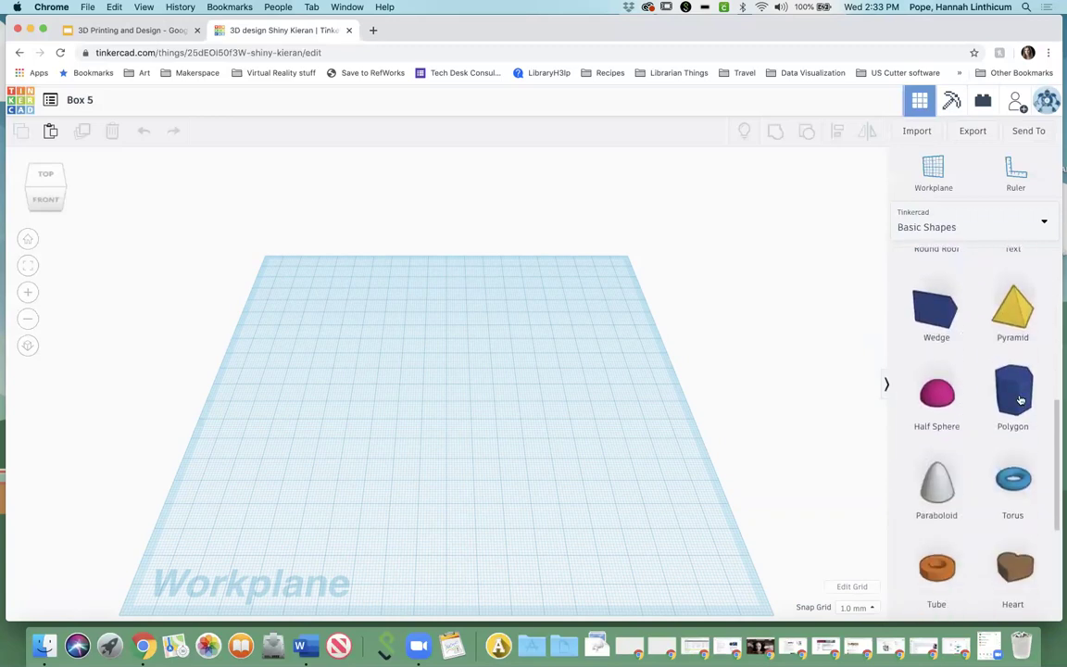
{"action": "scroll", "coordinate": [967, 491], "scroll_direction": "down", "scroll_amount": 3}
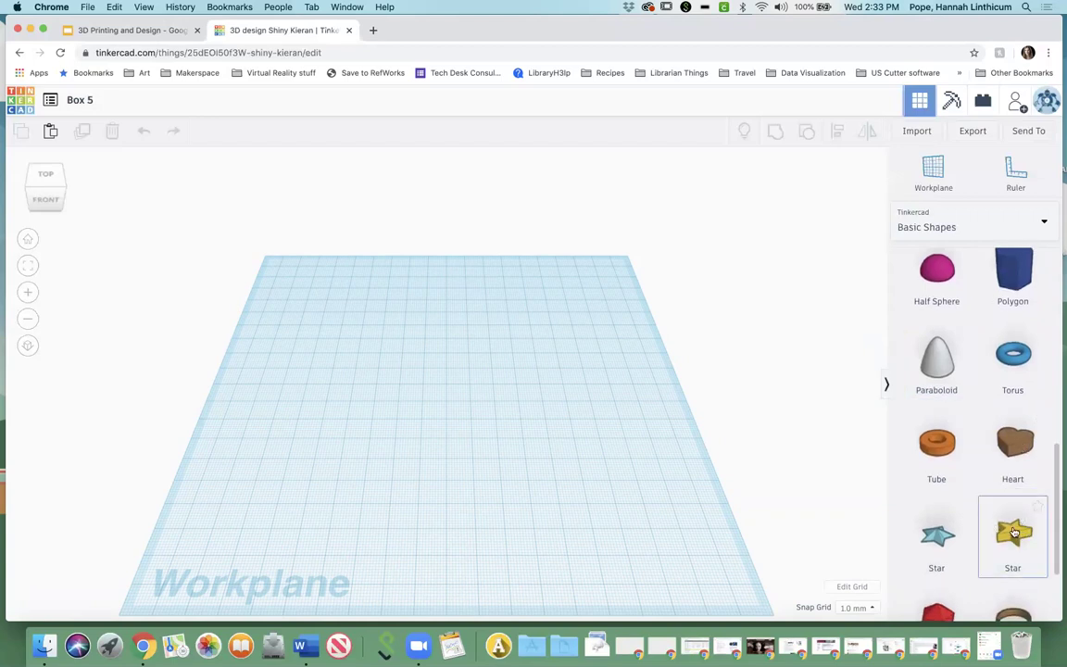
{"action": "scroll", "coordinate": [1015, 541], "scroll_direction": "down", "scroll_amount": 1}
{"action": "scroll", "coordinate": [1016, 541], "scroll_direction": "down", "scroll_amount": 3}
{"action": "scroll", "coordinate": [1015, 541], "scroll_direction": "up", "scroll_amount": 8}
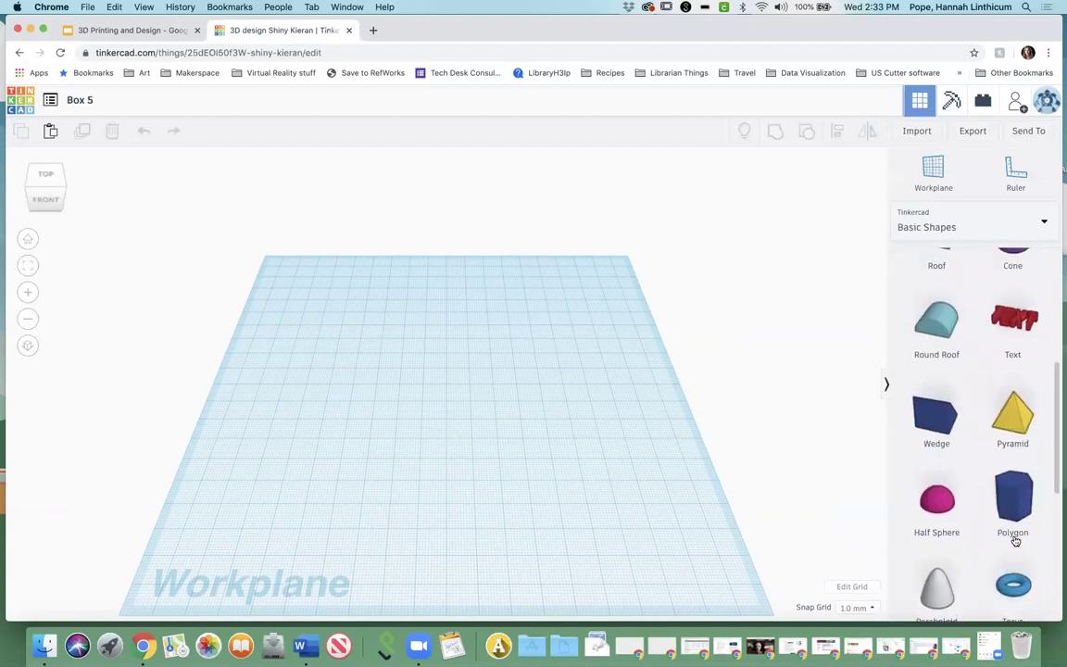
{"action": "scroll", "coordinate": [1016, 541], "scroll_direction": "up", "scroll_amount": 5}
{"action": "scroll", "coordinate": [1015, 541], "scroll_direction": "down", "scroll_amount": 6}
{"action": "scroll", "coordinate": [1016, 541], "scroll_direction": "down", "scroll_amount": 5}
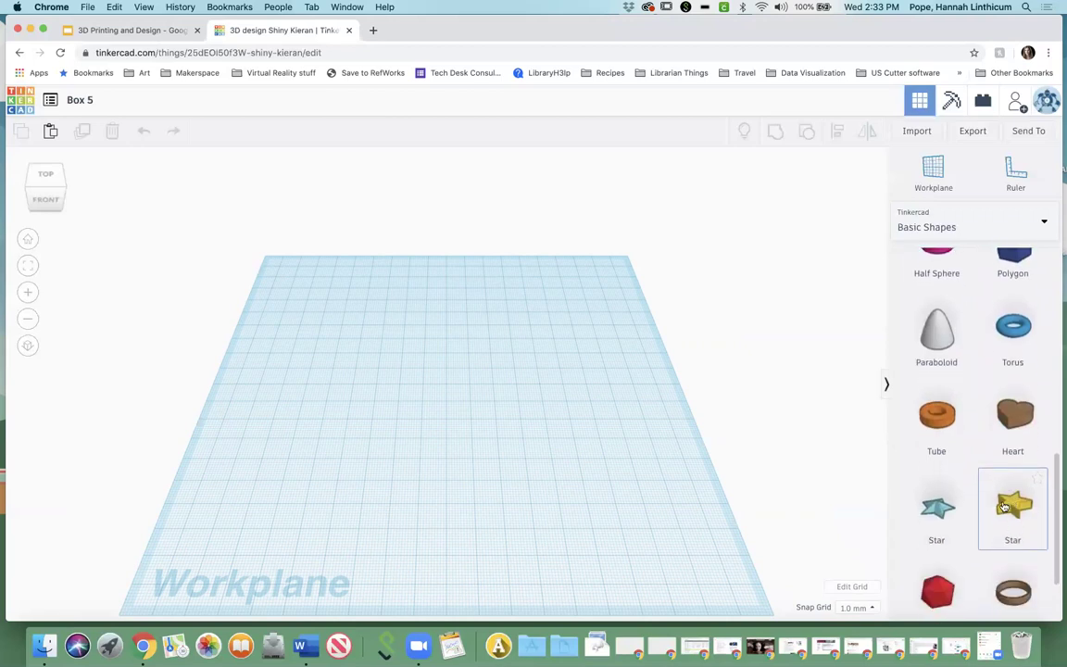
{"action": "left_click_drag", "start_coordinate": [1007, 516], "coordinate": [447, 419]}
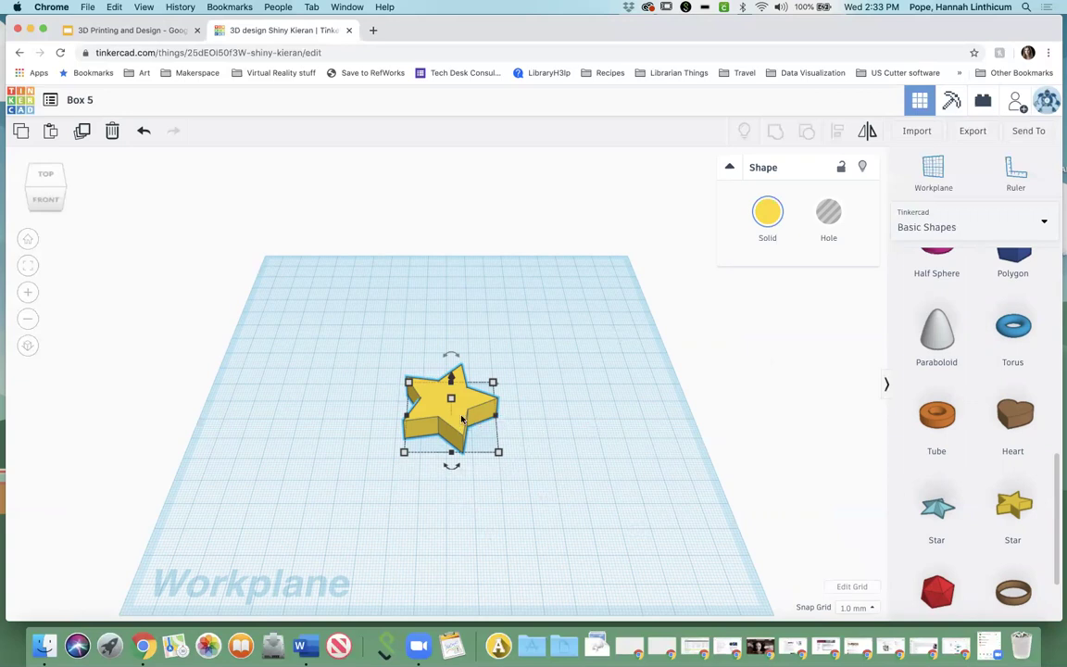
{"action": "mouse_move", "coordinate": [497, 454]}
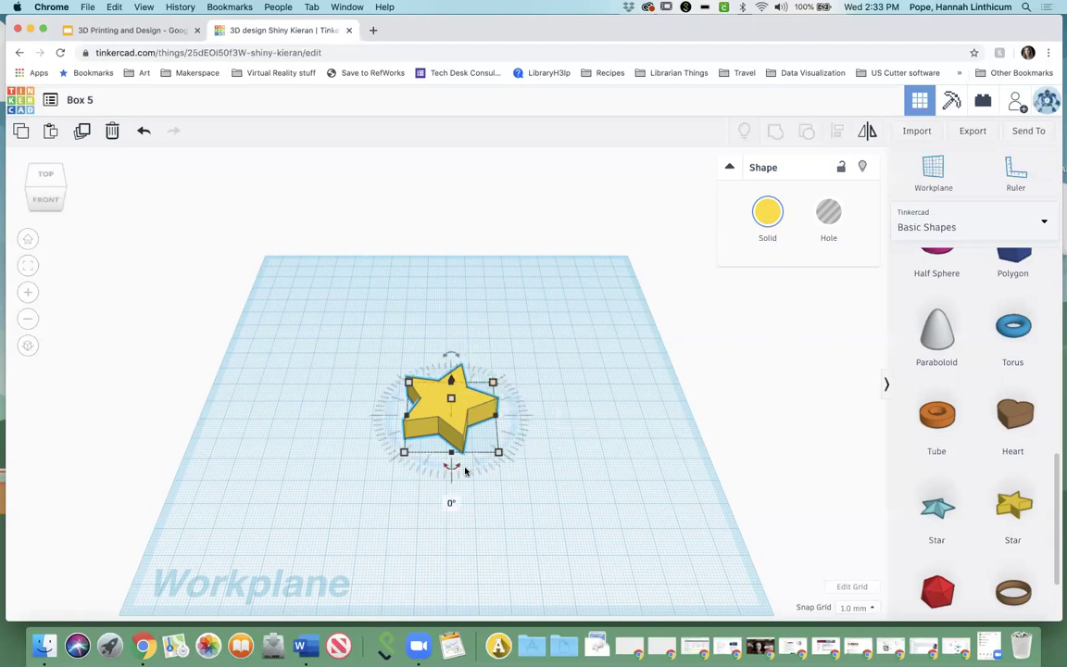
{"action": "left_click", "coordinate": [601, 411]}
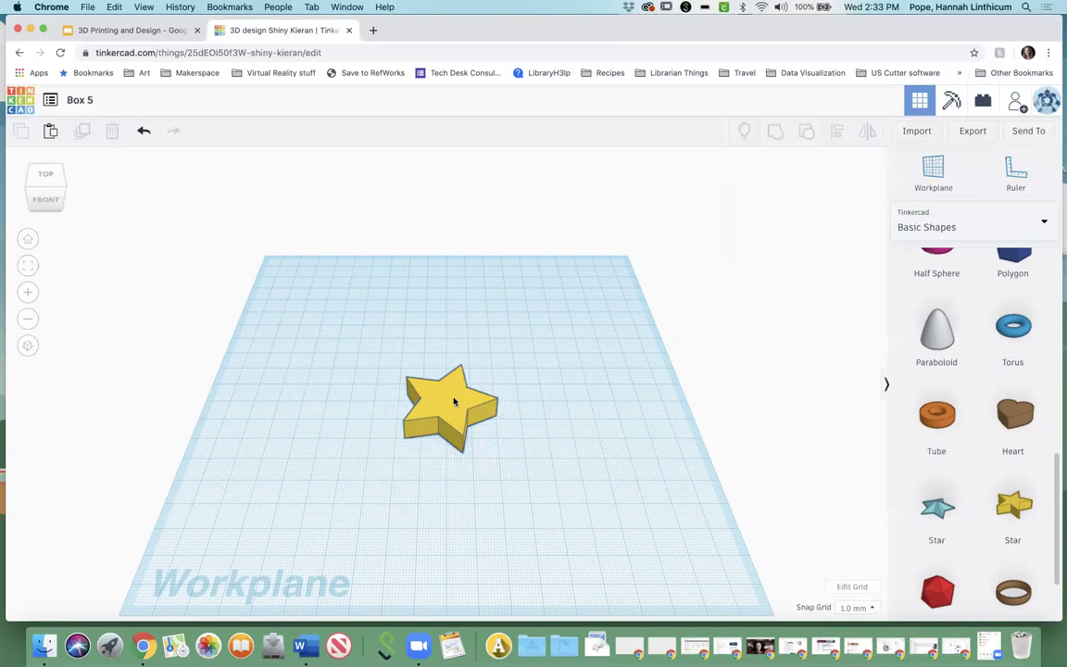
{"action": "left_click", "coordinate": [454, 402]}
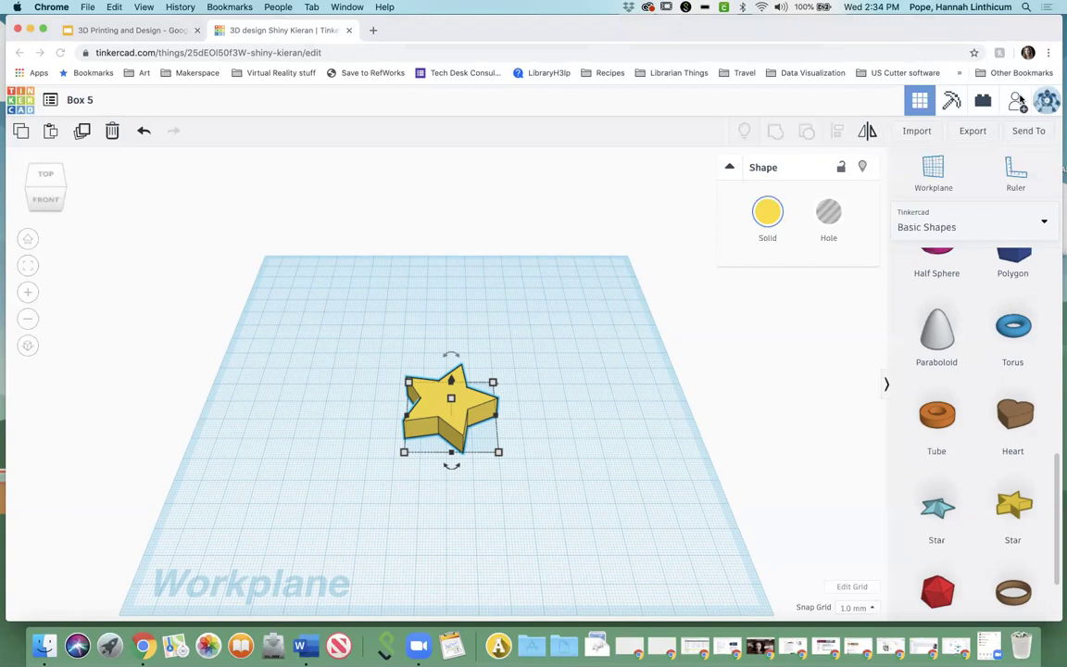
Look up a mm to inches converter on Google in a new browser tab and convert 4 inches to millimeters
{"action": "left_click", "coordinate": [374, 31]}
{"action": "type", "text": "mm to"}
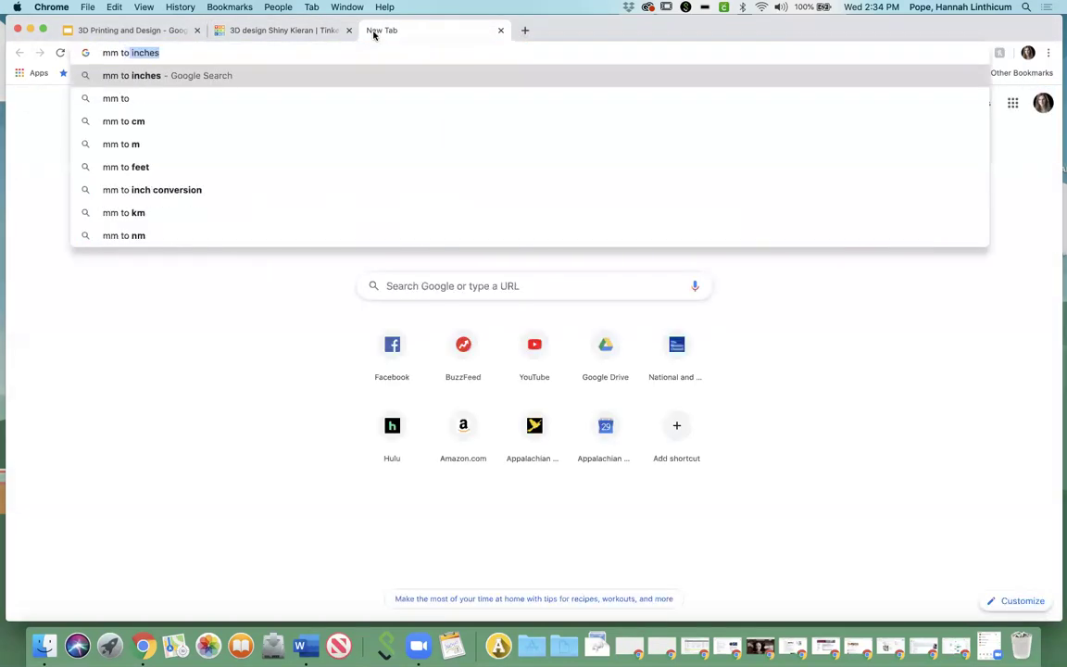
{"action": "key", "text": "Return"}
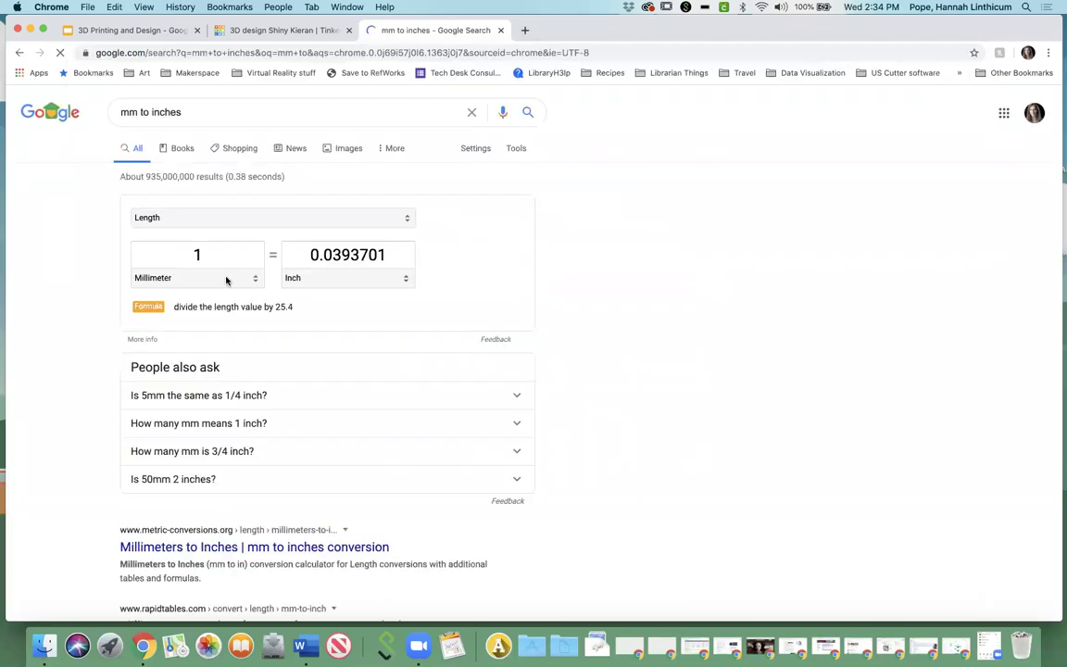
{"action": "left_click", "coordinate": [394, 255]}
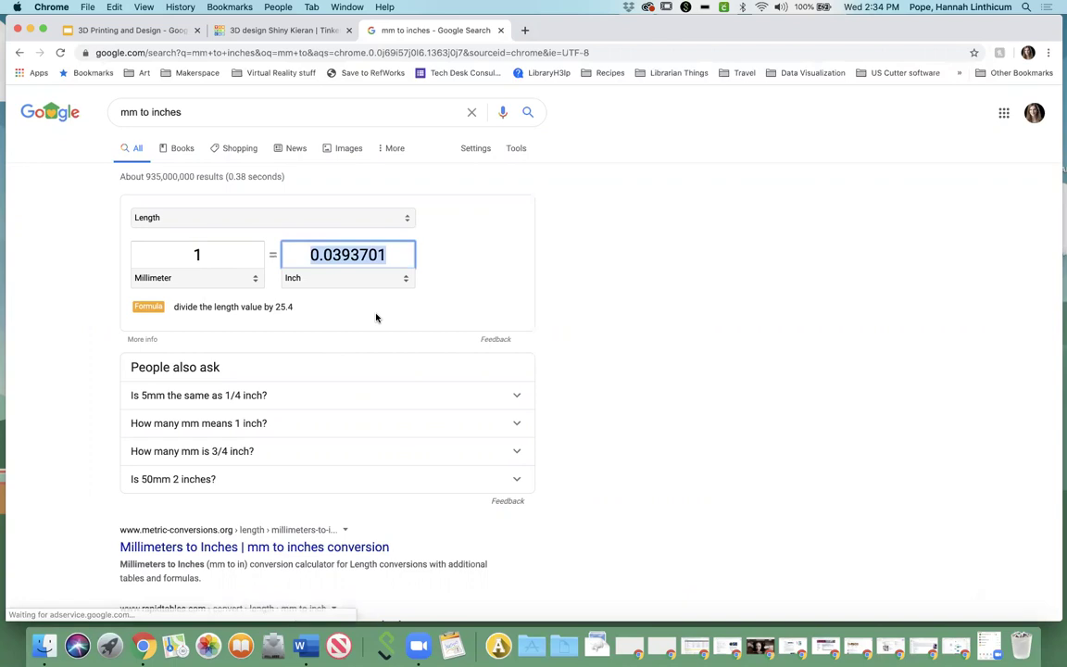
{"action": "type", "text": "4"}
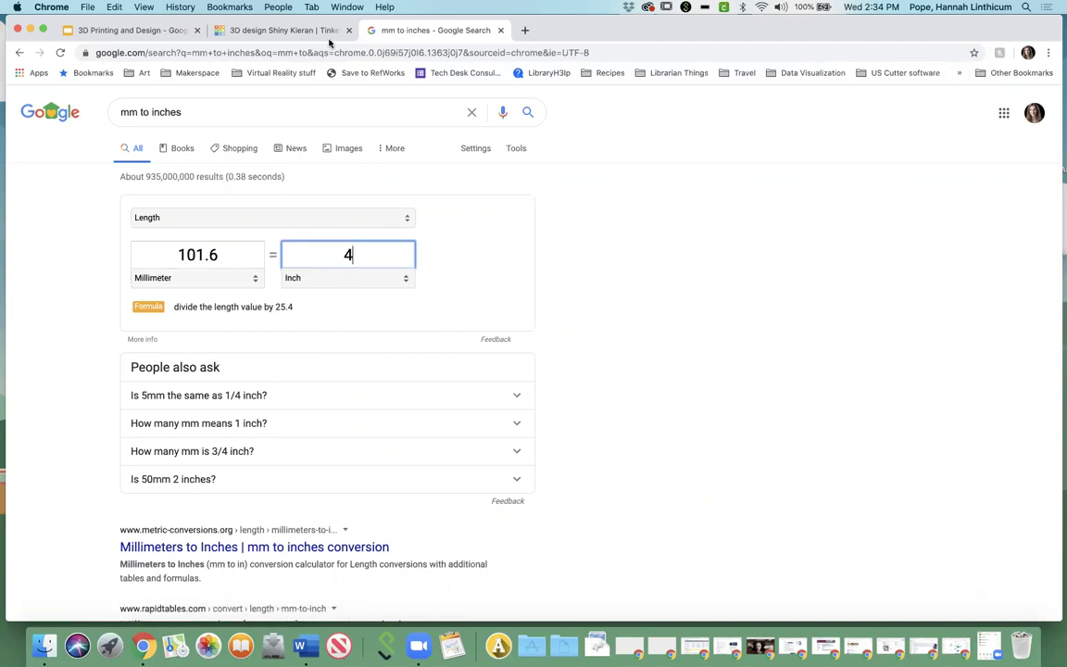
Return to the Tinkercad design, set the star's front-to-back length to 101 mm, and move it toward the back of the workplane
{"action": "left_click", "coordinate": [283, 30]}
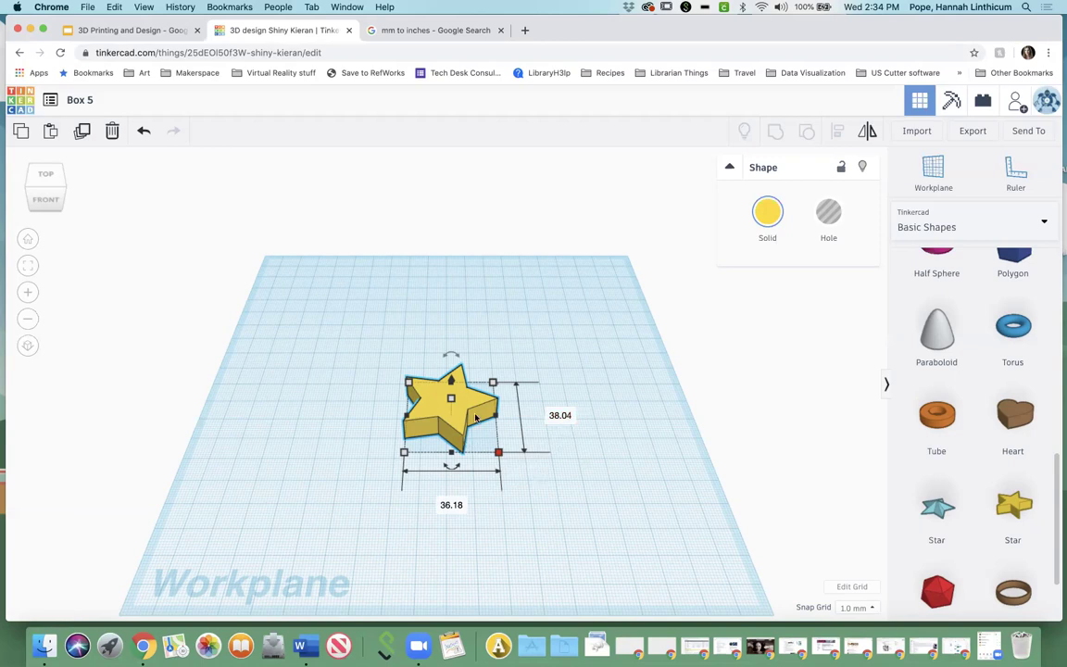
{"action": "left_click", "coordinate": [559, 416]}
{"action": "type", "text": "101"}
{"action": "key", "text": "Return"}
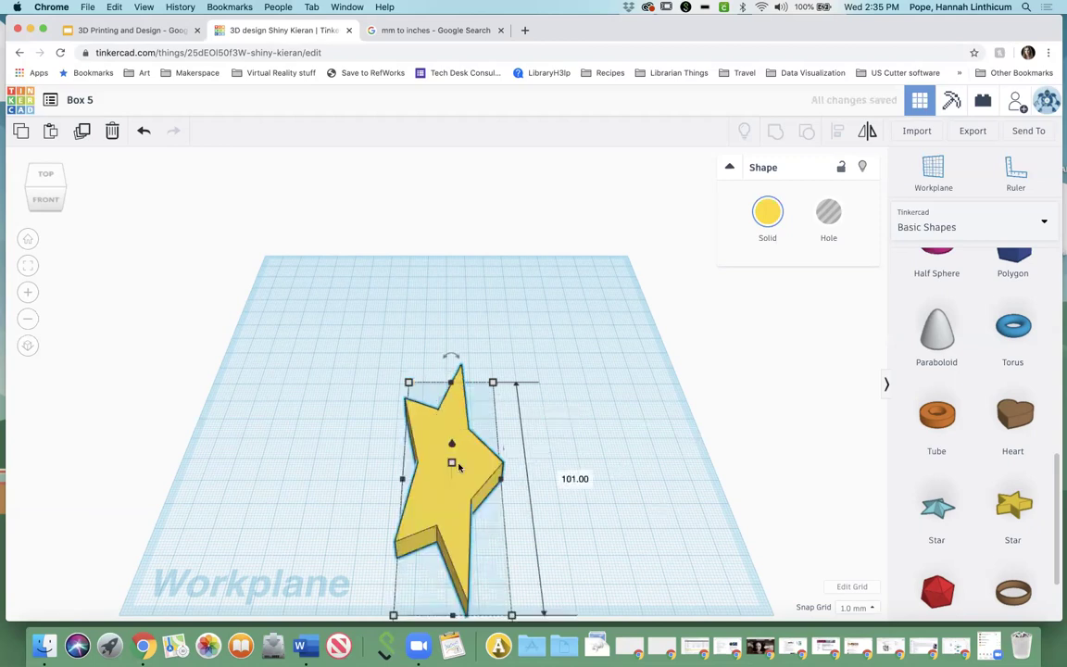
{"action": "left_click_drag", "start_coordinate": [486, 473], "coordinate": [477, 325]}
Set the star's width to 101 mm, move it back toward the middle of the workplane, and check its dimensions
{"action": "left_click", "coordinate": [453, 459]}
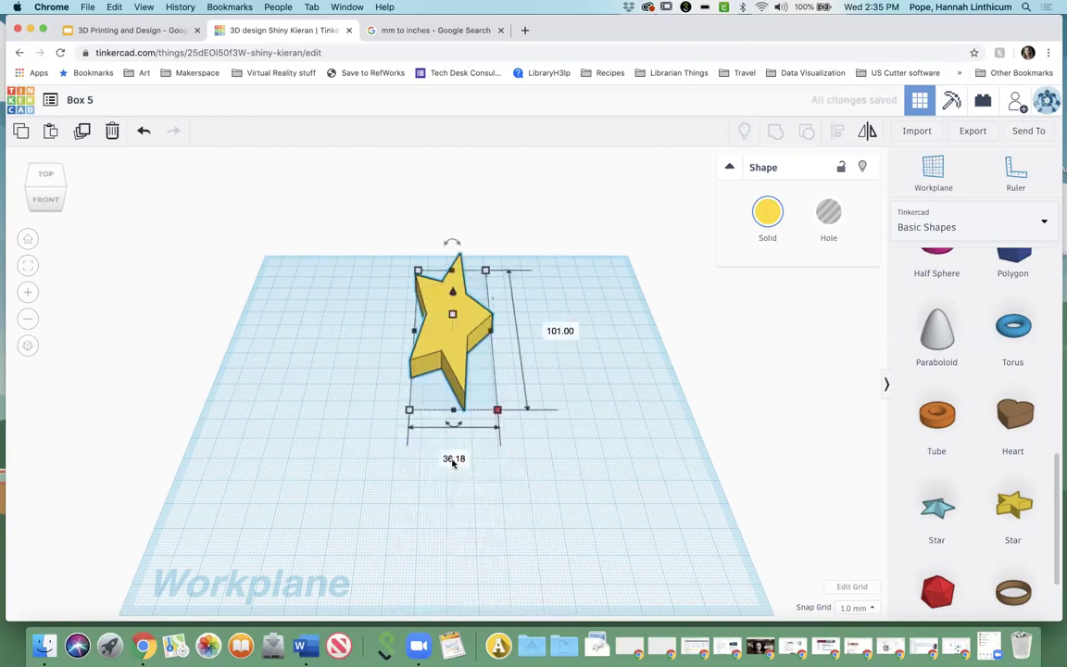
{"action": "type", "text": "101"}
{"action": "key", "text": "Return"}
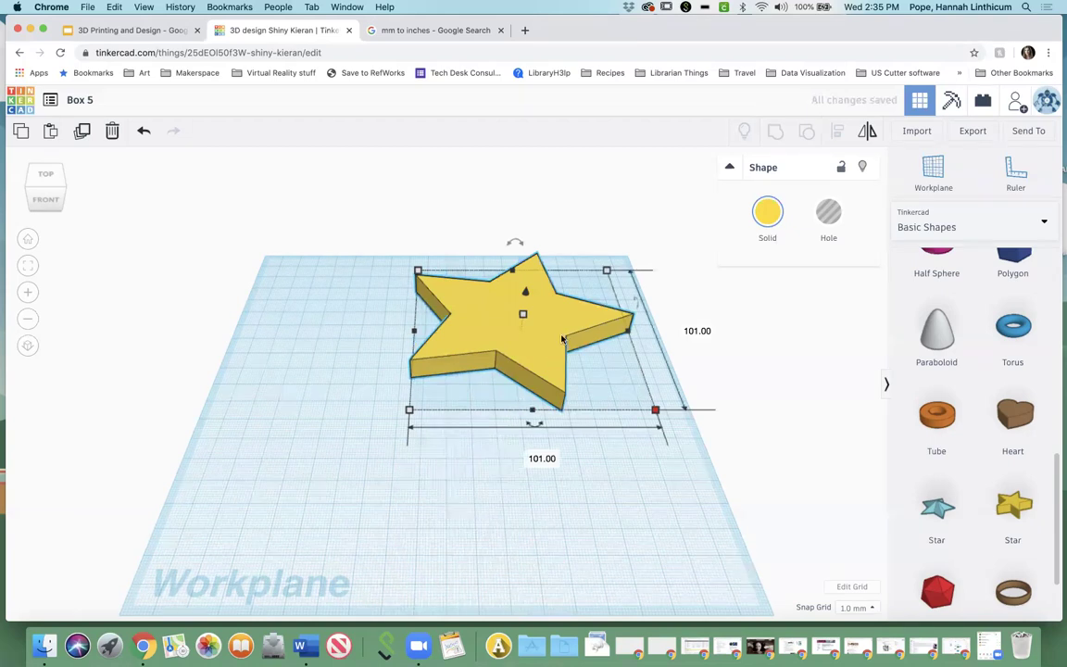
{"action": "left_click_drag", "start_coordinate": [558, 328], "coordinate": [464, 393]}
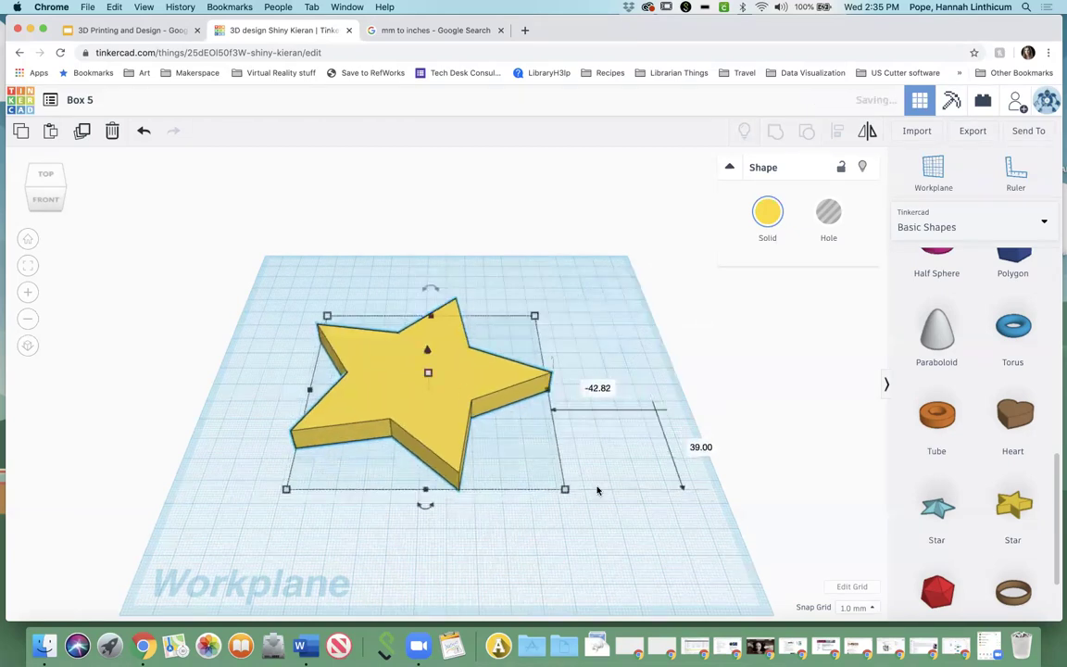
{"action": "left_click", "coordinate": [598, 517]}
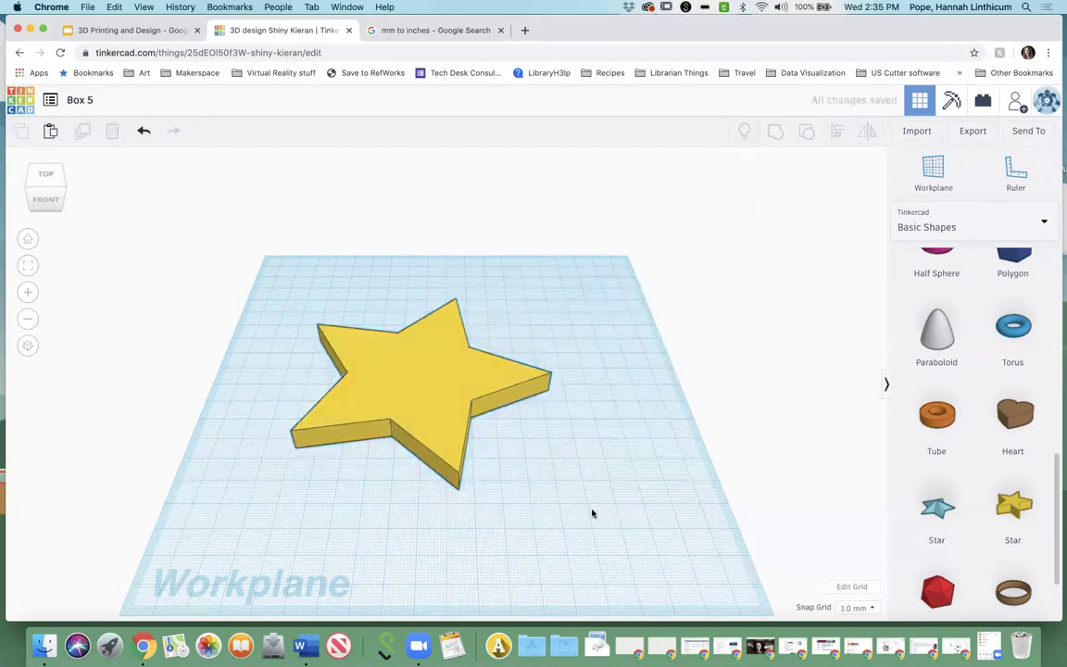
{"action": "left_click", "coordinate": [455, 375]}
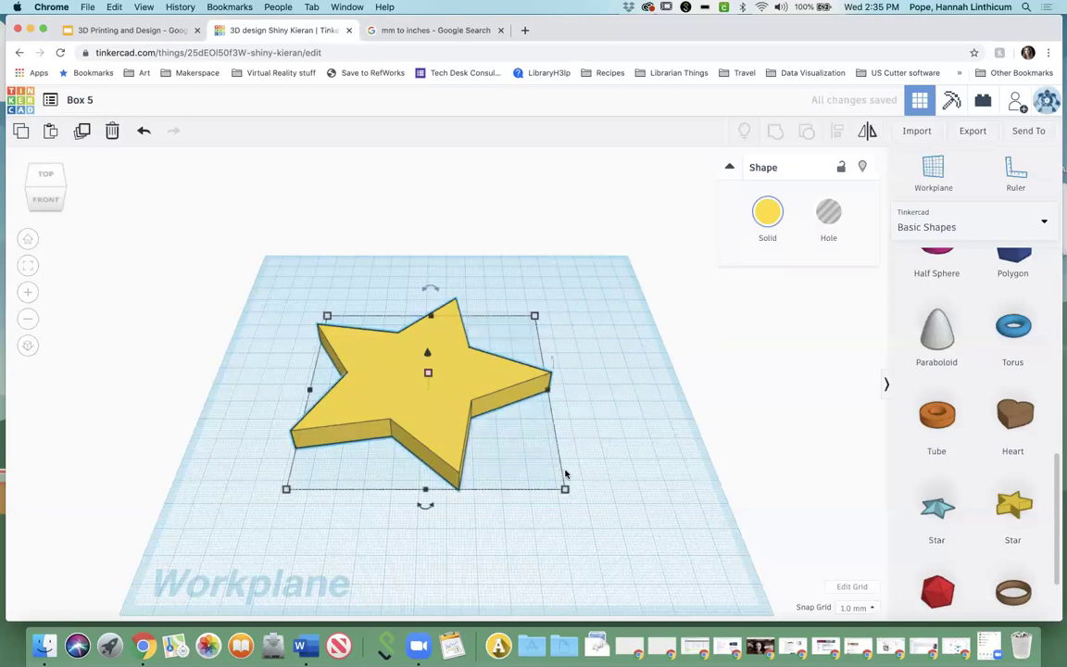
{"action": "mouse_move", "coordinate": [565, 490]}
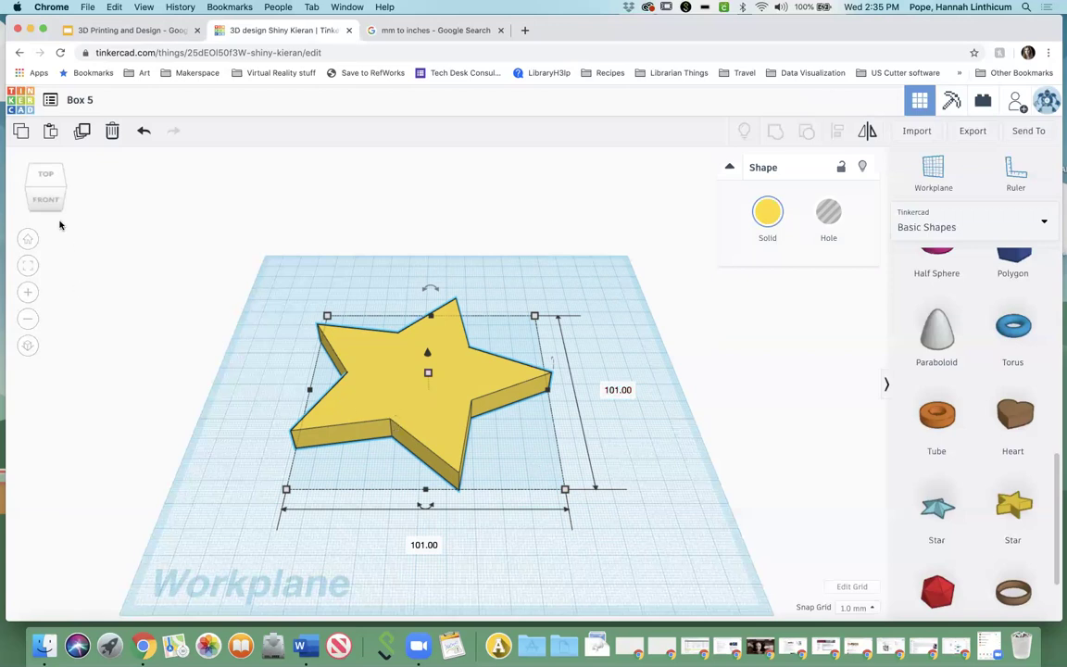
Set the star's height to 50 mm and deselect it
{"action": "left_click", "coordinate": [651, 472]}
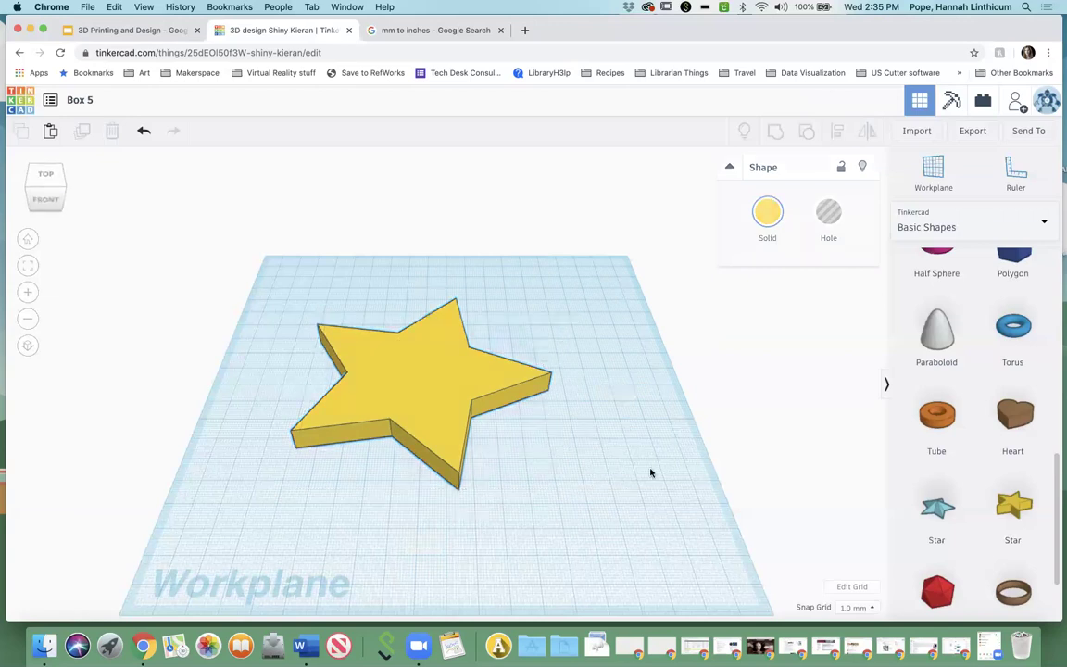
{"action": "left_click", "coordinate": [449, 421]}
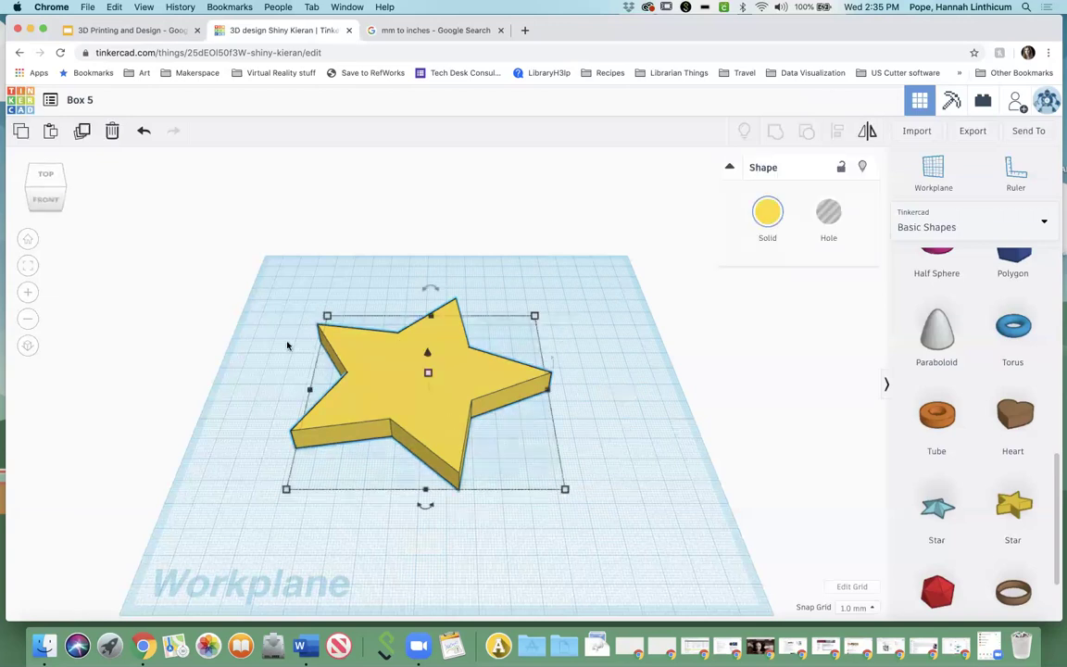
{"action": "left_click", "coordinate": [47, 191]}
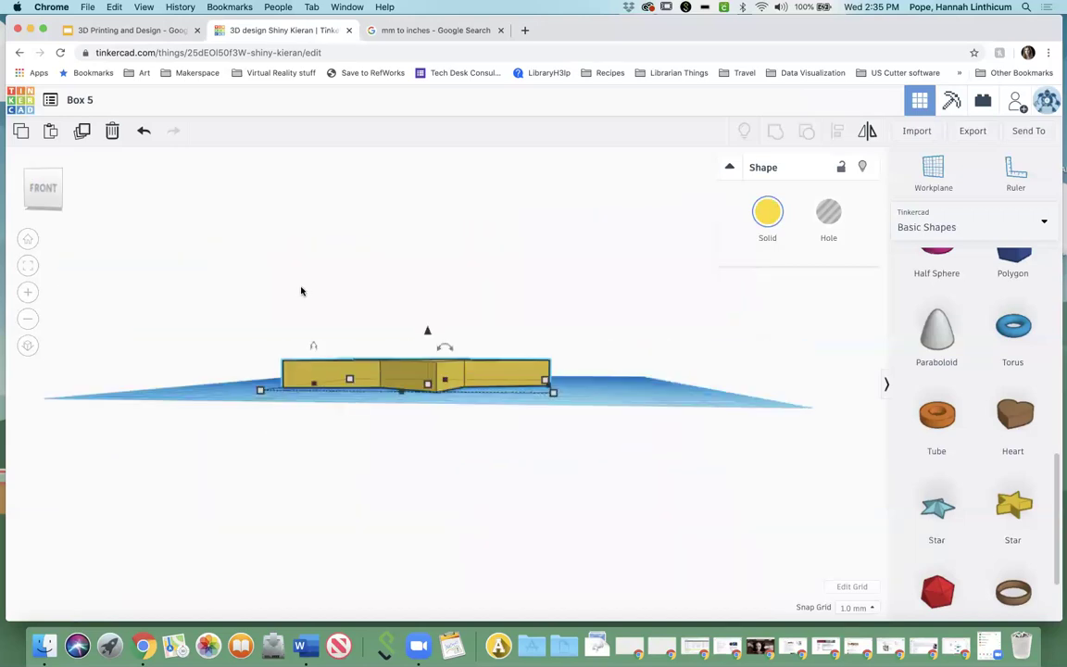
{"action": "left_click", "coordinate": [41, 174]}
{"action": "left_click_drag", "start_coordinate": [44, 190], "coordinate": [40, 190]}
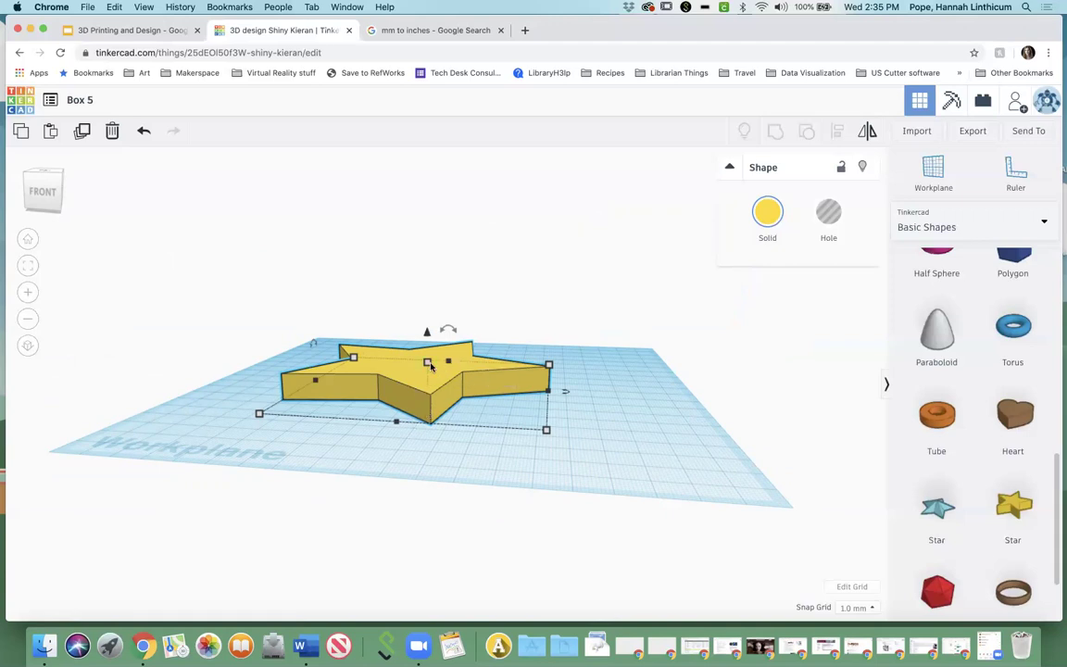
{"action": "mouse_move", "coordinate": [548, 433]}
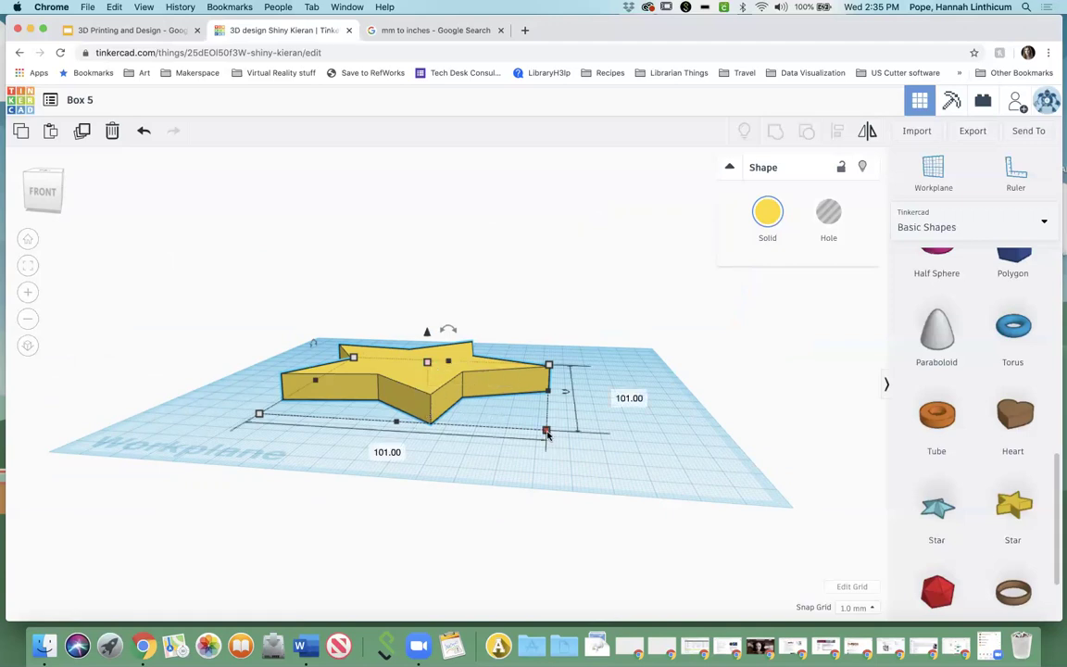
{"action": "mouse_move", "coordinate": [427, 363]}
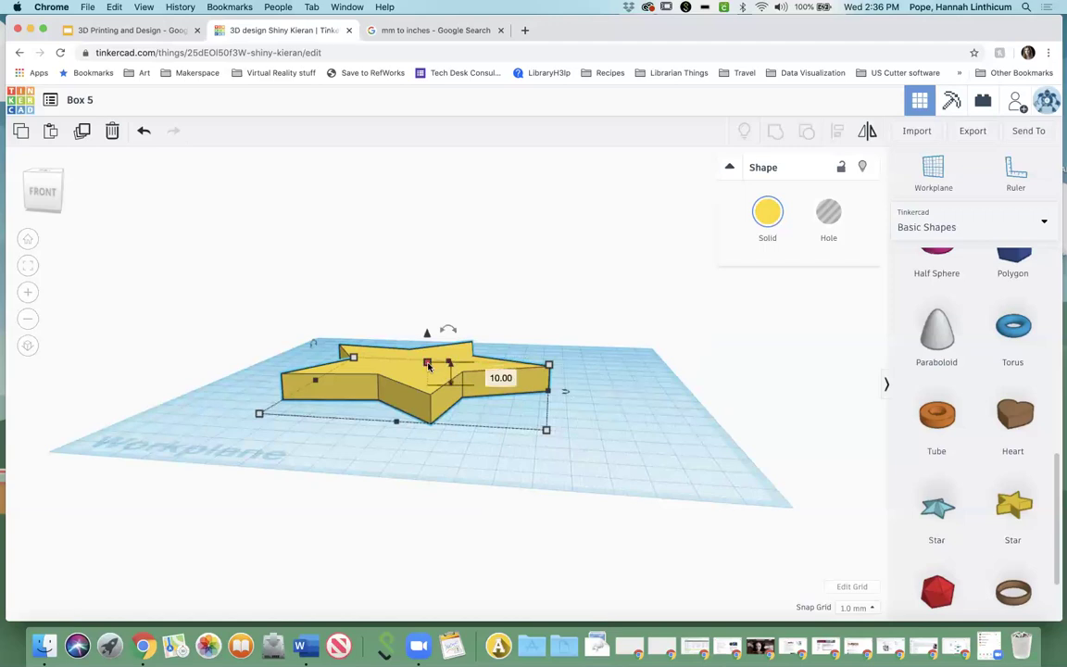
{"action": "left_click", "coordinate": [491, 375]}
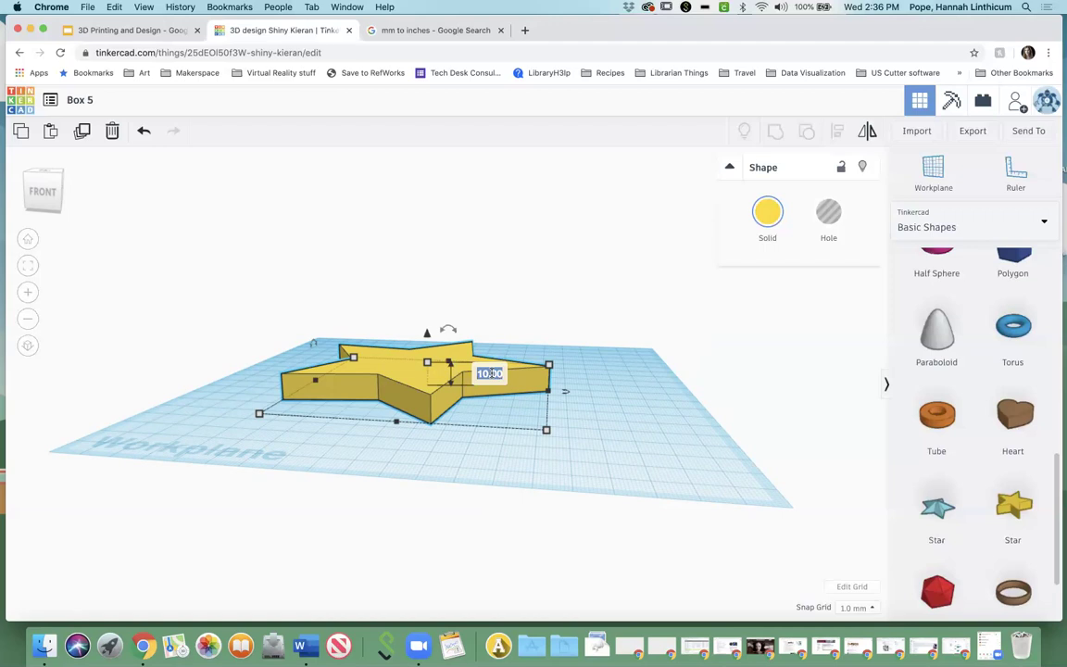
{"action": "type", "text": "50"}
{"action": "key", "text": "Return"}
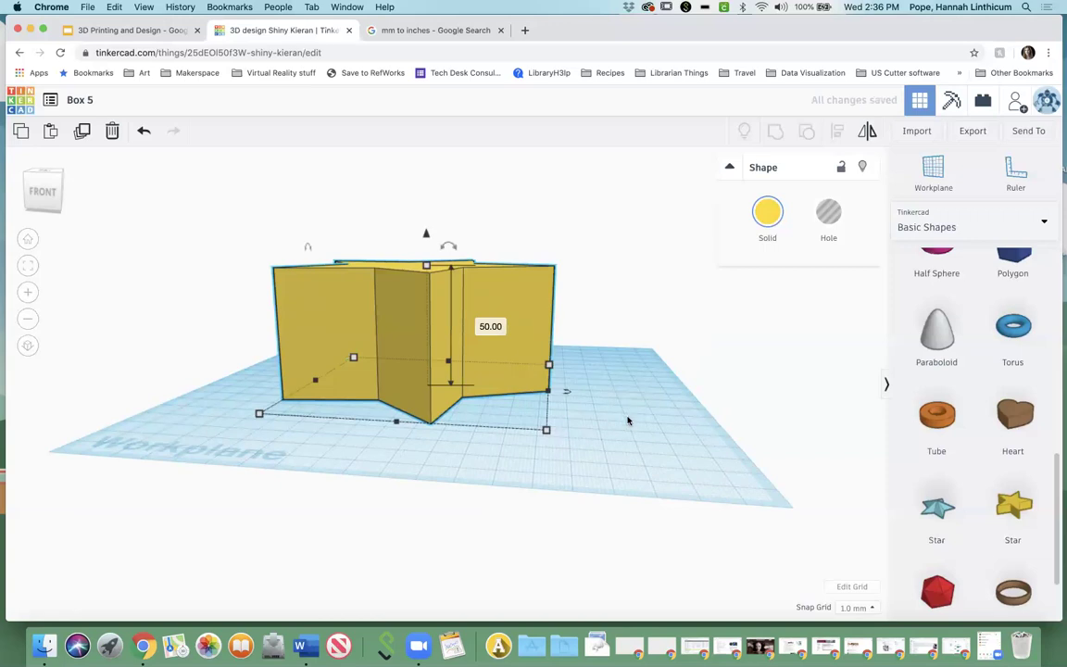
{"action": "left_click", "coordinate": [629, 421]}
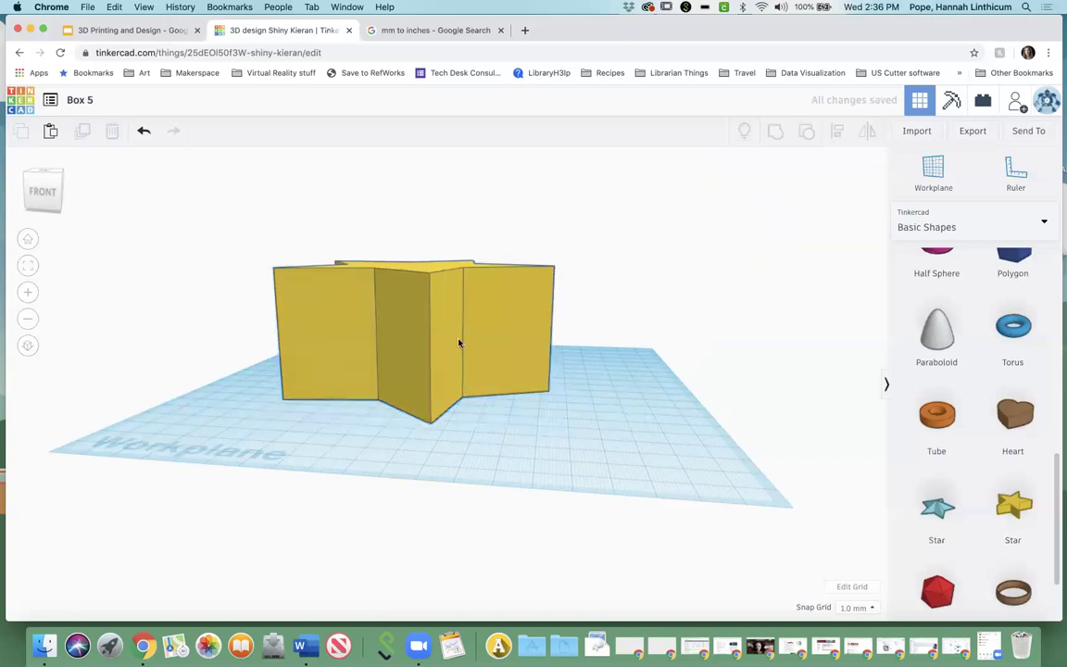
Examine the tall star from above and from the front, and browse the Basic Shapes library
{"action": "left_click", "coordinate": [34, 172]}
{"action": "left_click", "coordinate": [41, 198]}
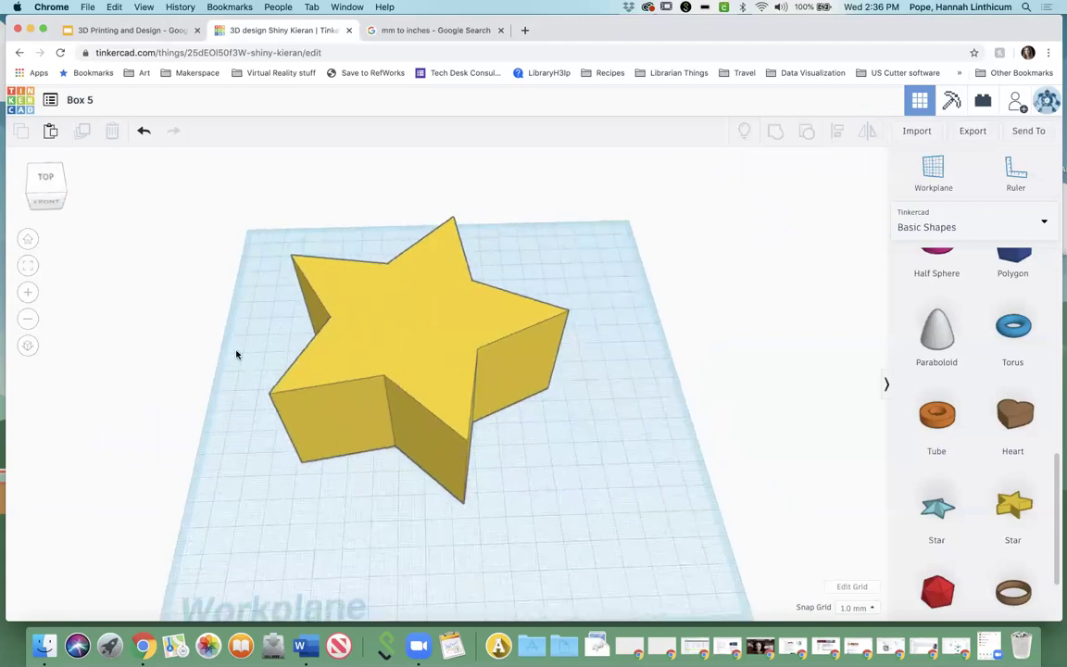
{"action": "scroll", "coordinate": [236, 355], "scroll_direction": "down", "scroll_amount": 2}
{"action": "scroll", "coordinate": [236, 354], "scroll_direction": "up", "scroll_amount": 3}
{"action": "scroll", "coordinate": [236, 355], "scroll_direction": "down", "scroll_amount": 4}
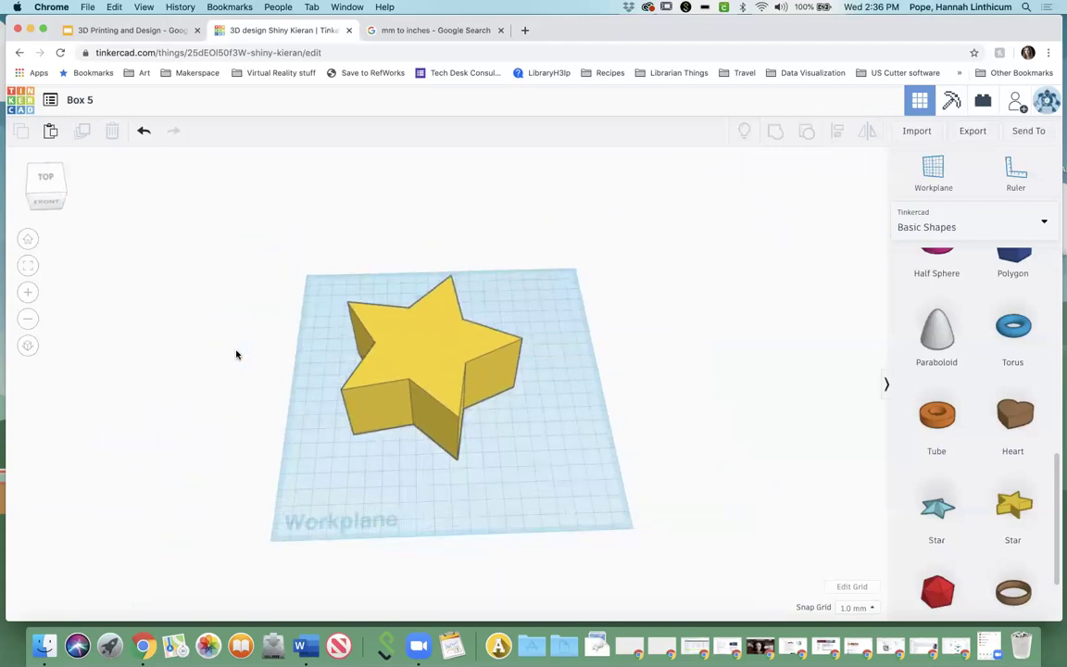
{"action": "scroll", "coordinate": [236, 354], "scroll_direction": "up", "scroll_amount": 3}
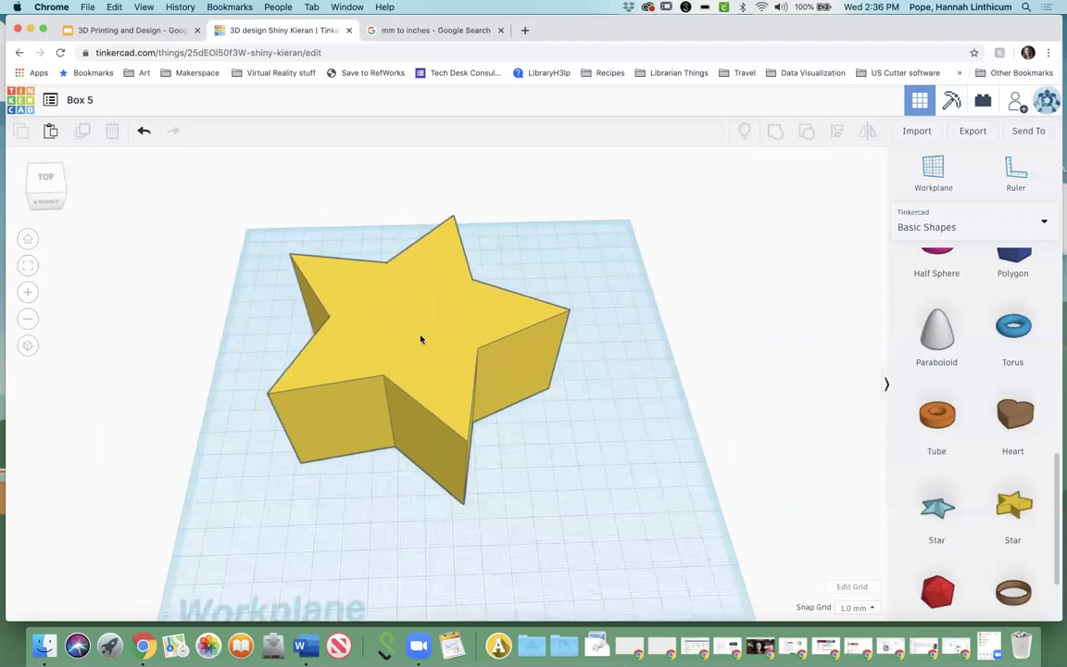
{"action": "left_click", "coordinate": [422, 339]}
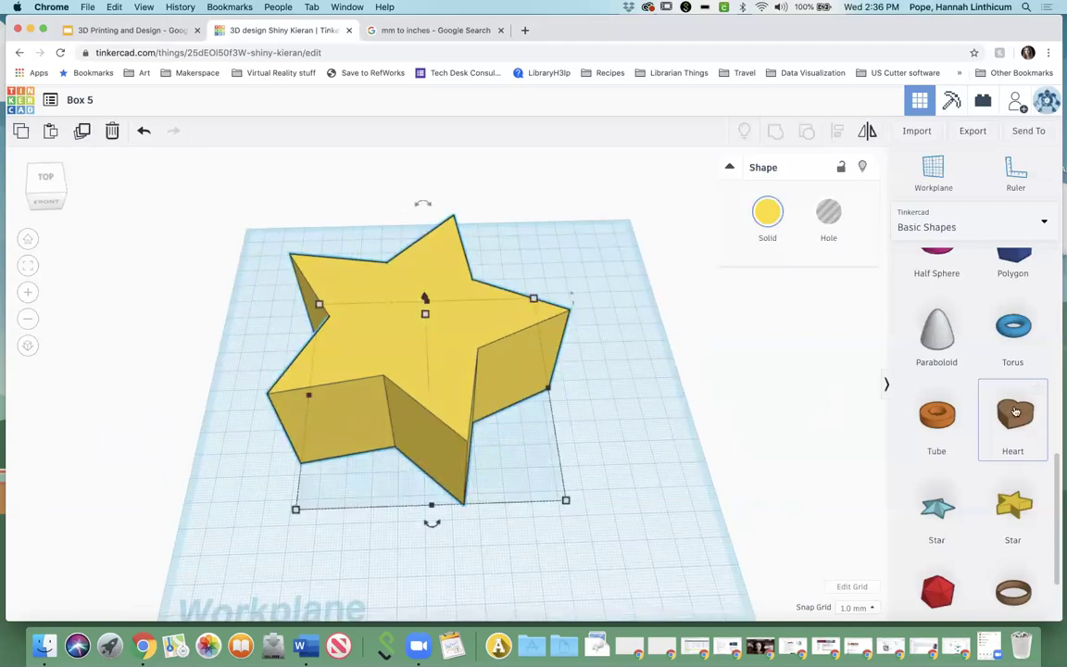
{"action": "scroll", "coordinate": [1016, 411], "scroll_direction": "up", "scroll_amount": 1}
{"action": "scroll", "coordinate": [1015, 411], "scroll_direction": "up", "scroll_amount": 6}
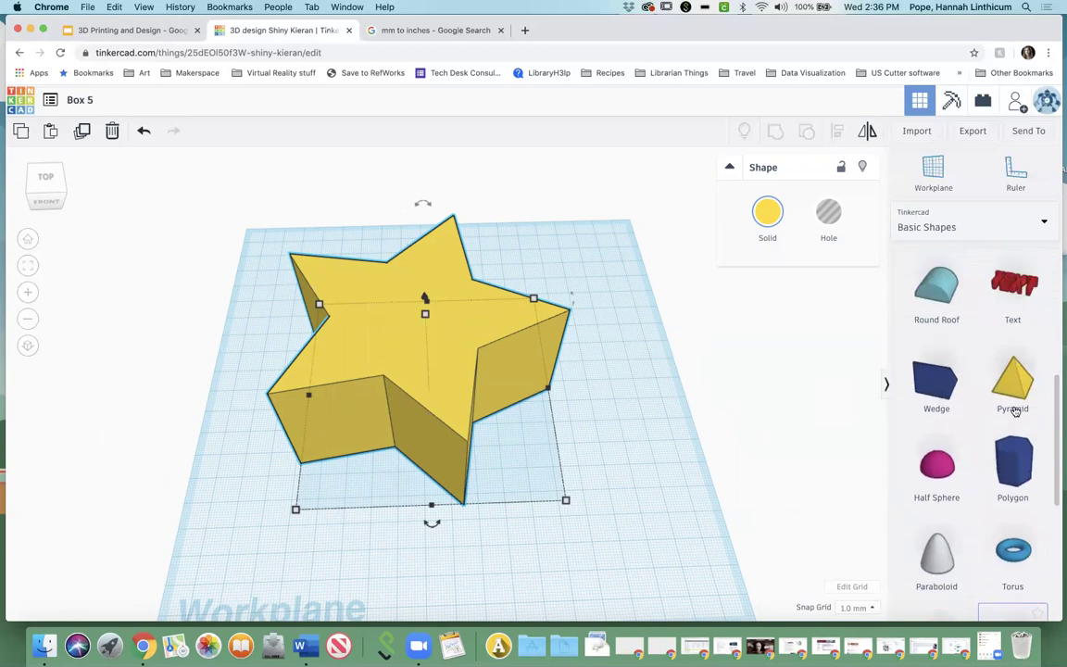
{"action": "scroll", "coordinate": [1016, 412], "scroll_direction": "up", "scroll_amount": 6}
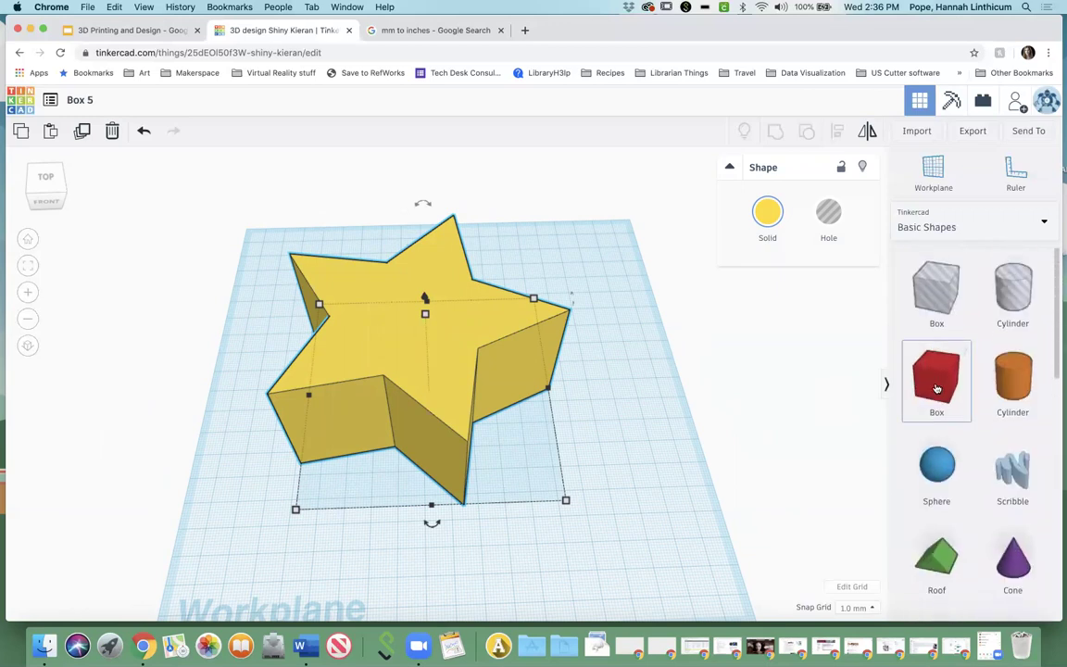
{"action": "scroll", "coordinate": [1013, 376], "scroll_direction": "down", "scroll_amount": 4}
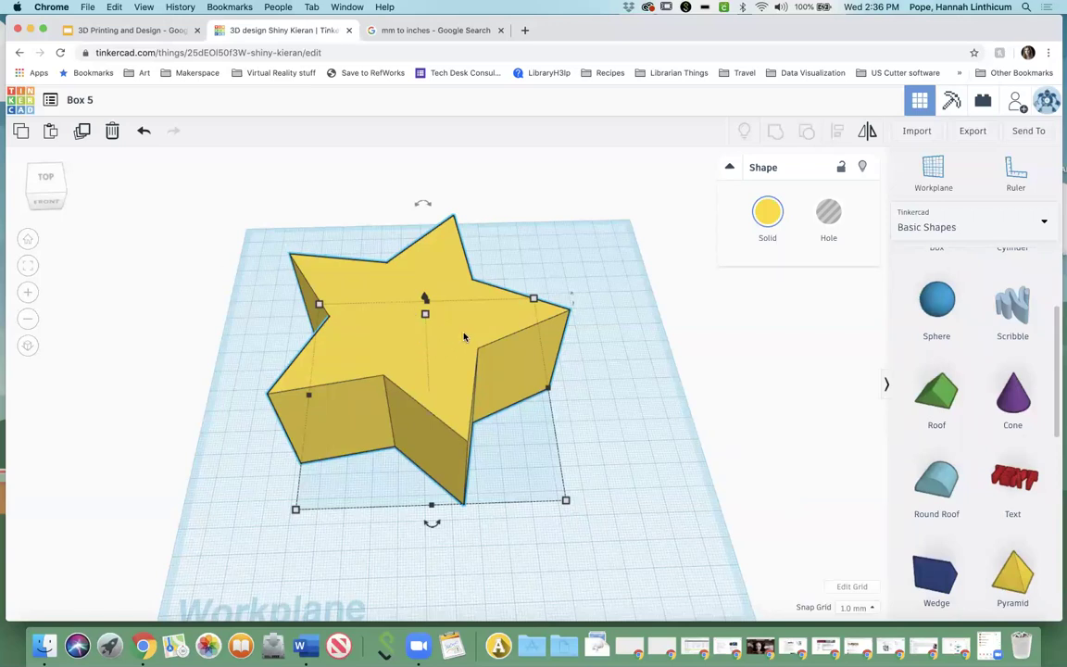
{"action": "left_click", "coordinate": [51, 185]}
{"action": "left_click_drag", "start_coordinate": [50, 185], "coordinate": [54, 188]}
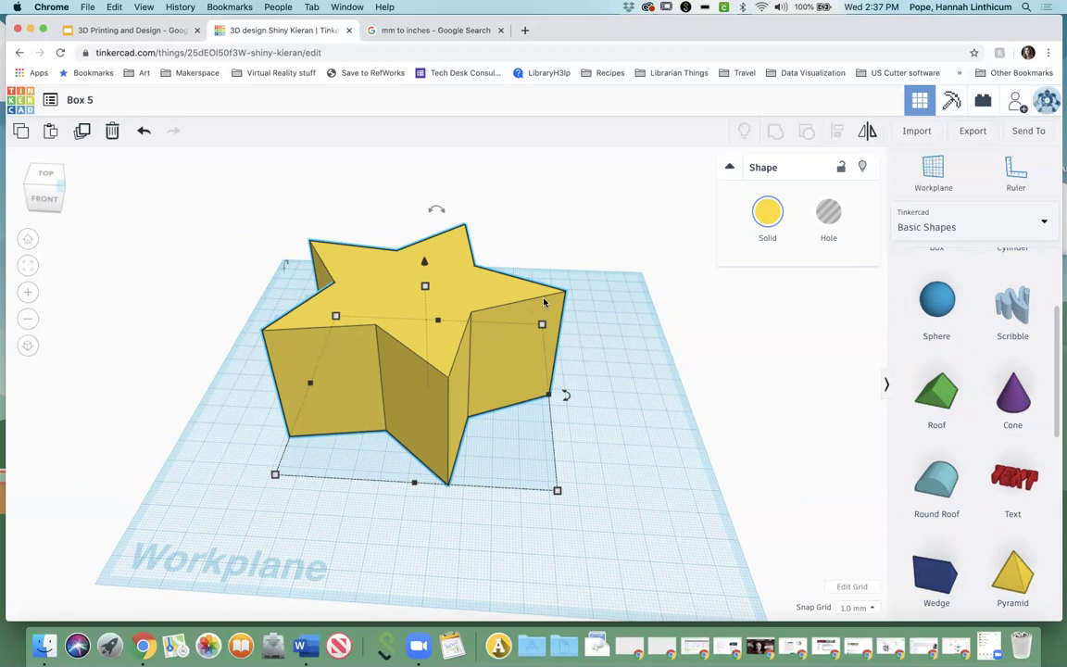
{"action": "left_click", "coordinate": [607, 396]}
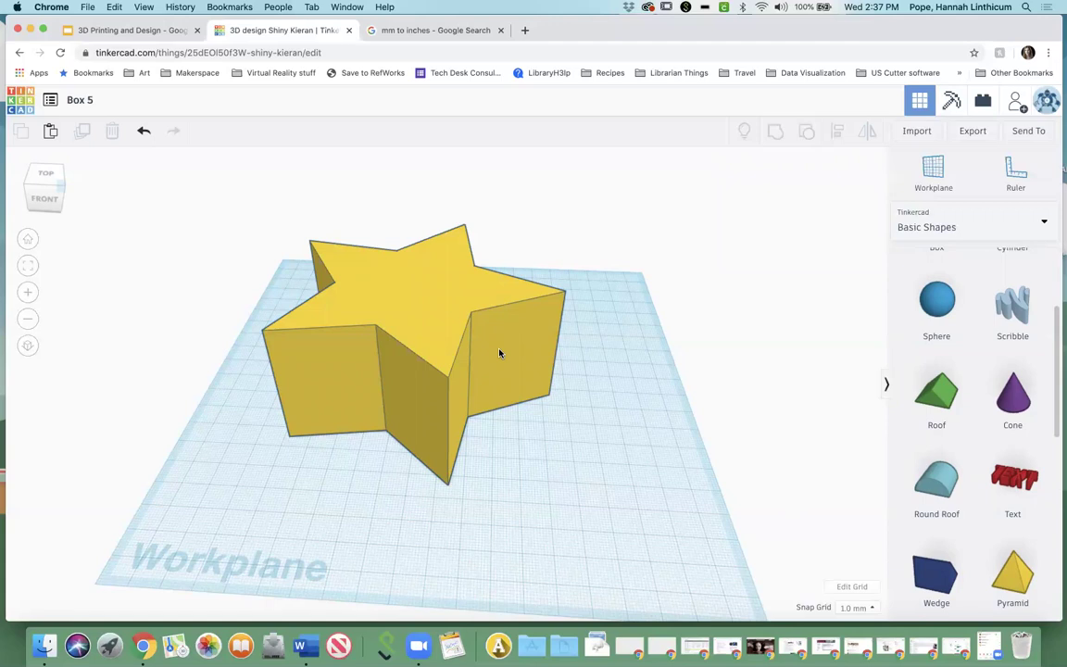
{"action": "scroll", "coordinate": [496, 353], "scroll_direction": "down", "scroll_amount": 2}
{"action": "scroll", "coordinate": [497, 352], "scroll_direction": "up", "scroll_amount": 2}
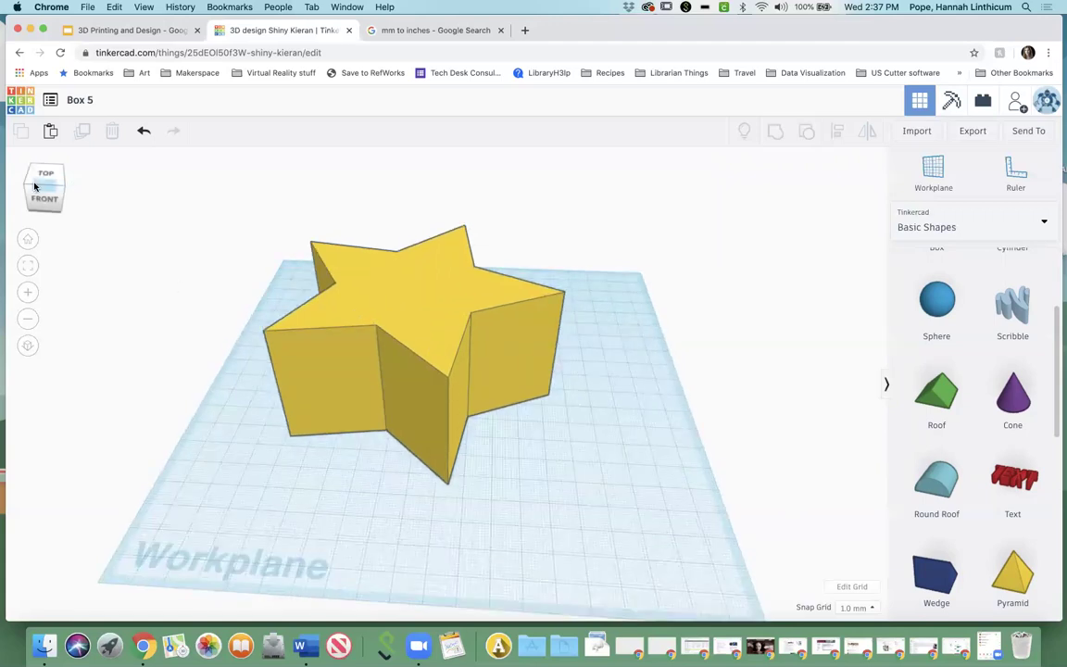
{"action": "left_click", "coordinate": [37, 187]}
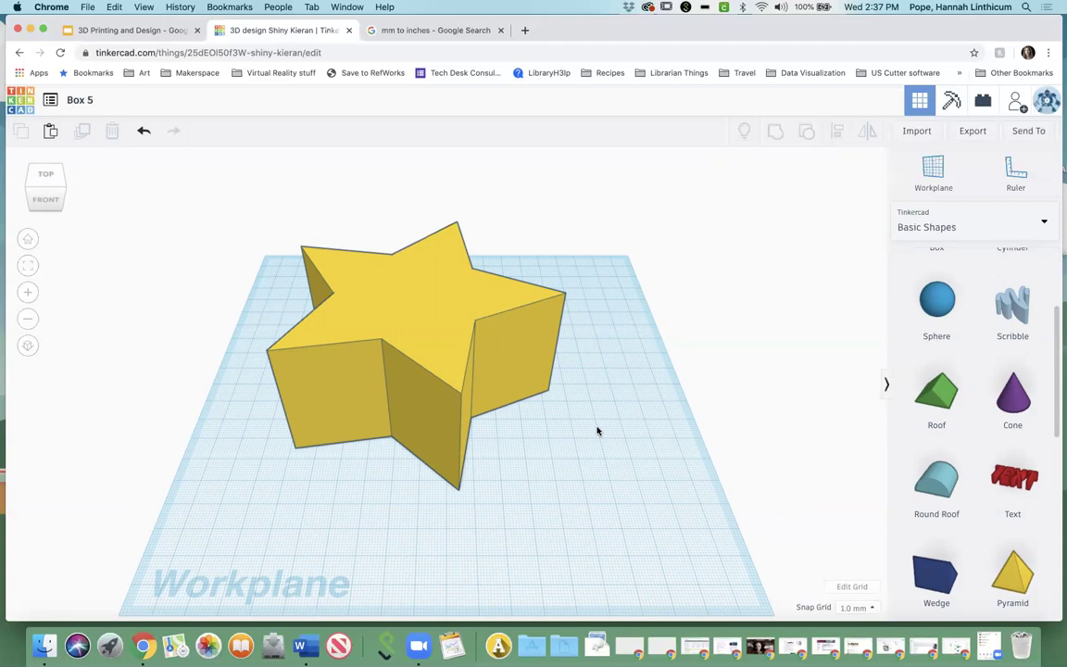
Copy the tall star, paste a duplicate, and move it off the workplane beyond its right edge
{"action": "left_click", "coordinate": [505, 336]}
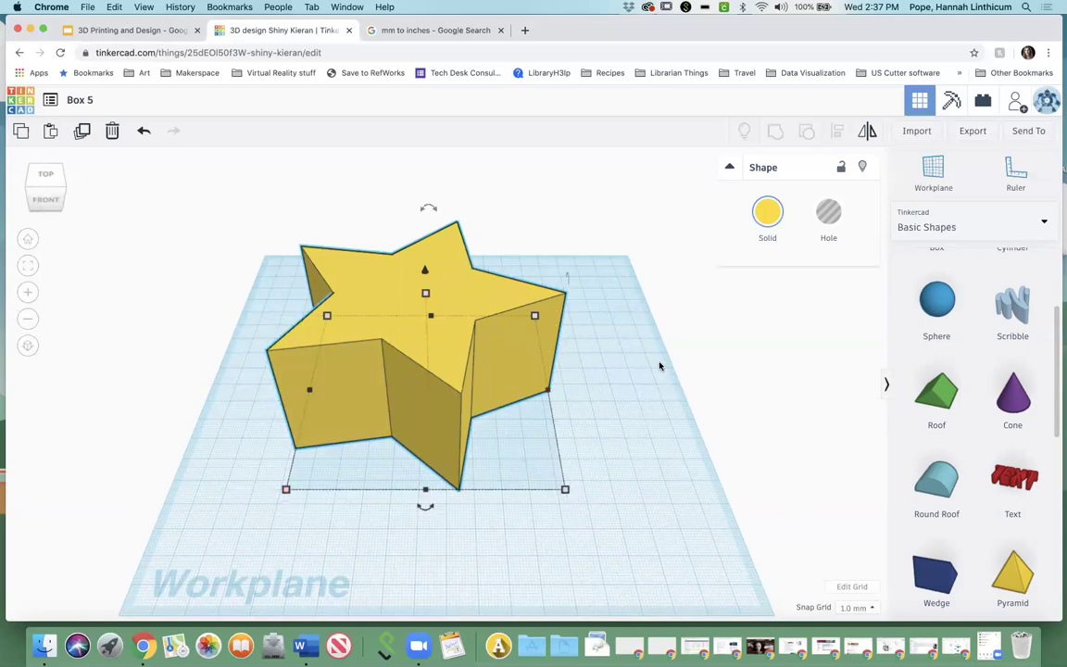
{"action": "left_click", "coordinate": [23, 136]}
{"action": "left_click", "coordinate": [49, 134]}
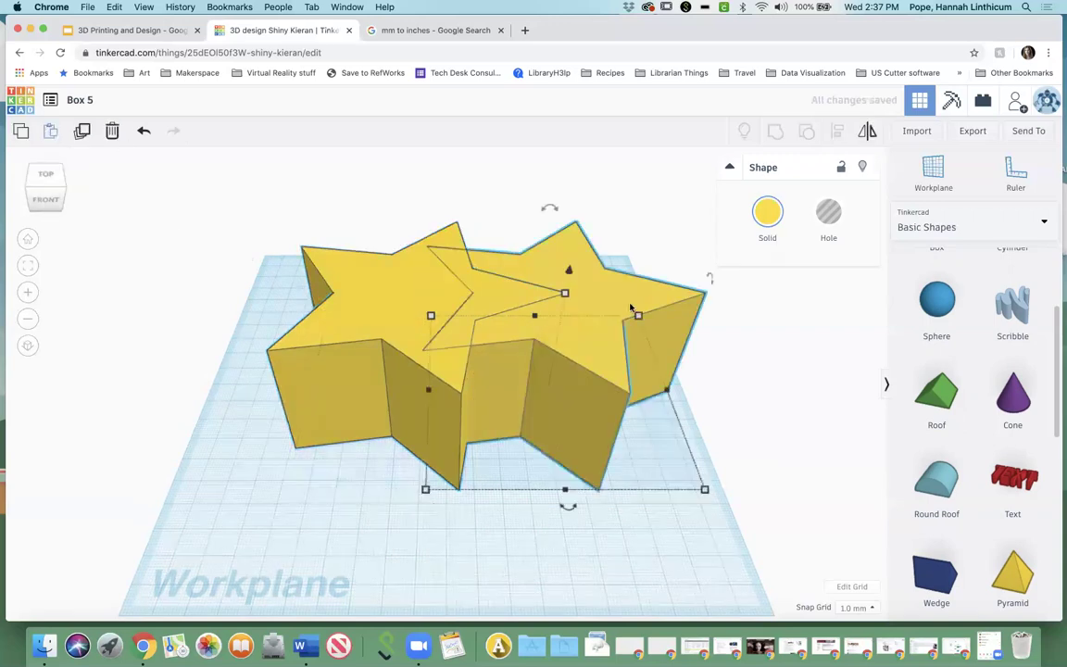
{"action": "left_click_drag", "start_coordinate": [624, 304], "coordinate": [890, 269]}
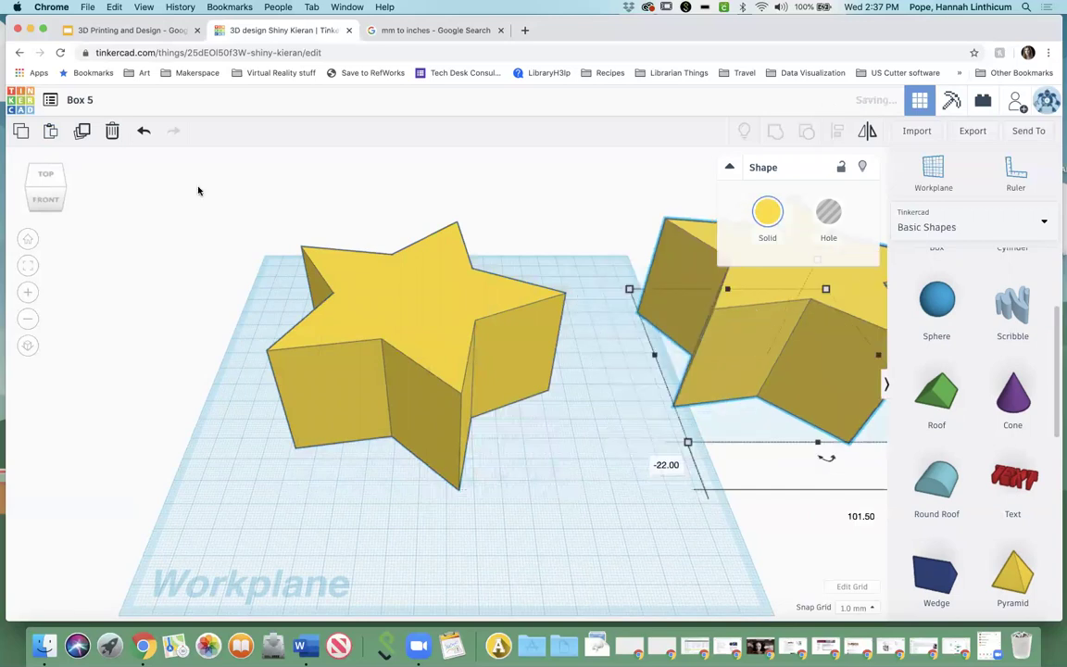
Paste another copy of the star and move it about 126 mm forward, in front of the first duplicate
{"action": "left_click", "coordinate": [52, 132]}
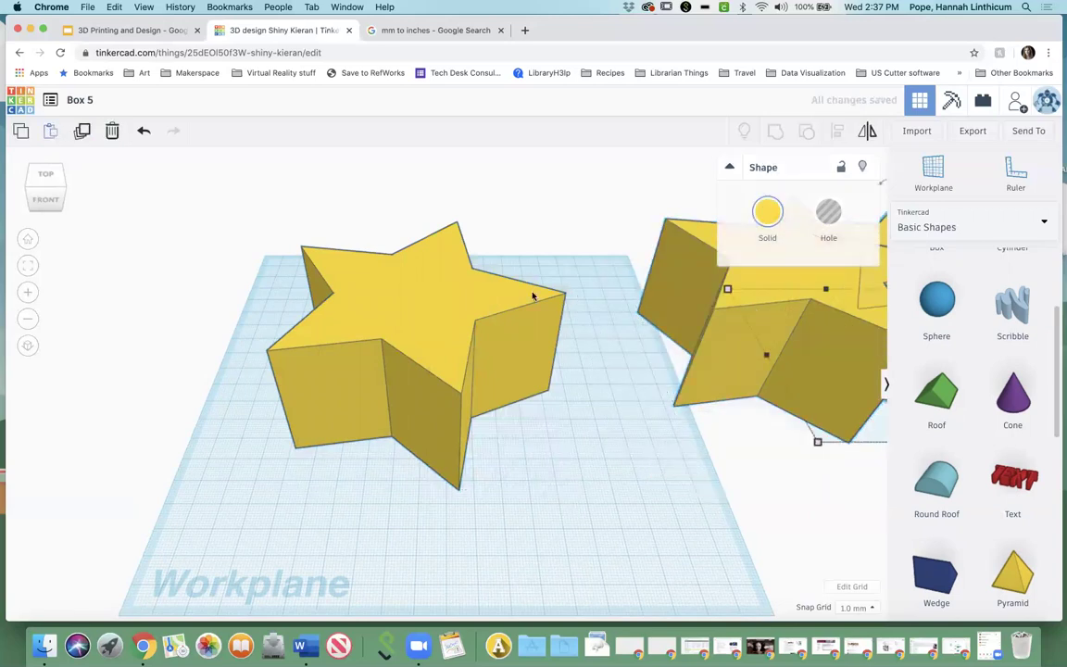
{"action": "scroll", "coordinate": [631, 381], "scroll_direction": "down", "scroll_amount": 5}
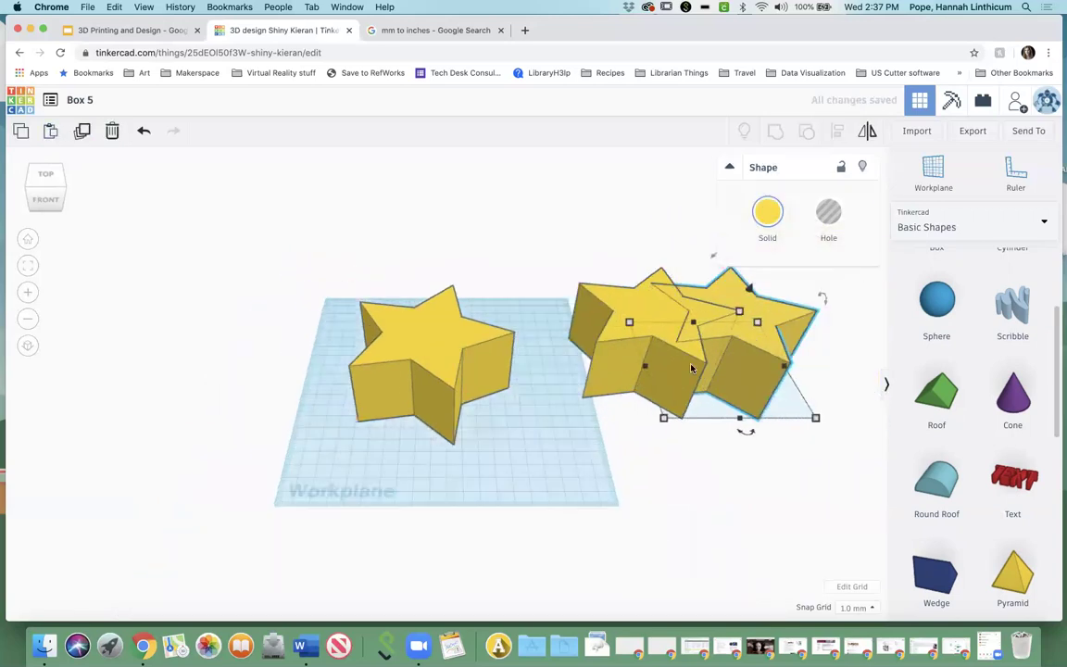
{"action": "left_click_drag", "start_coordinate": [766, 403], "coordinate": [787, 521]}
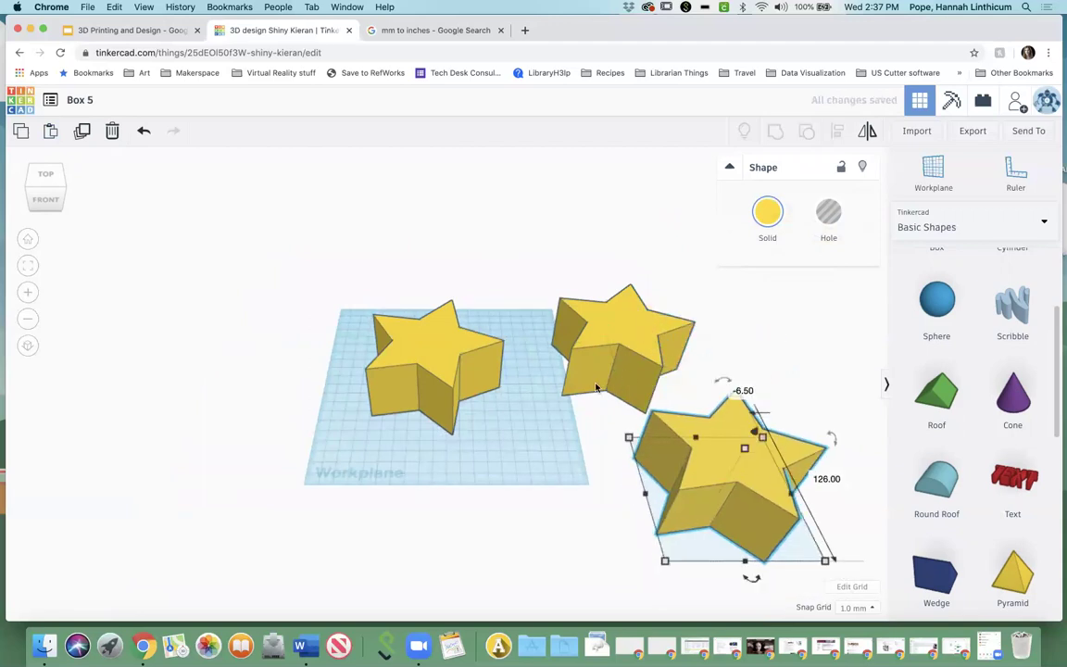
{"action": "left_click", "coordinate": [535, 441]}
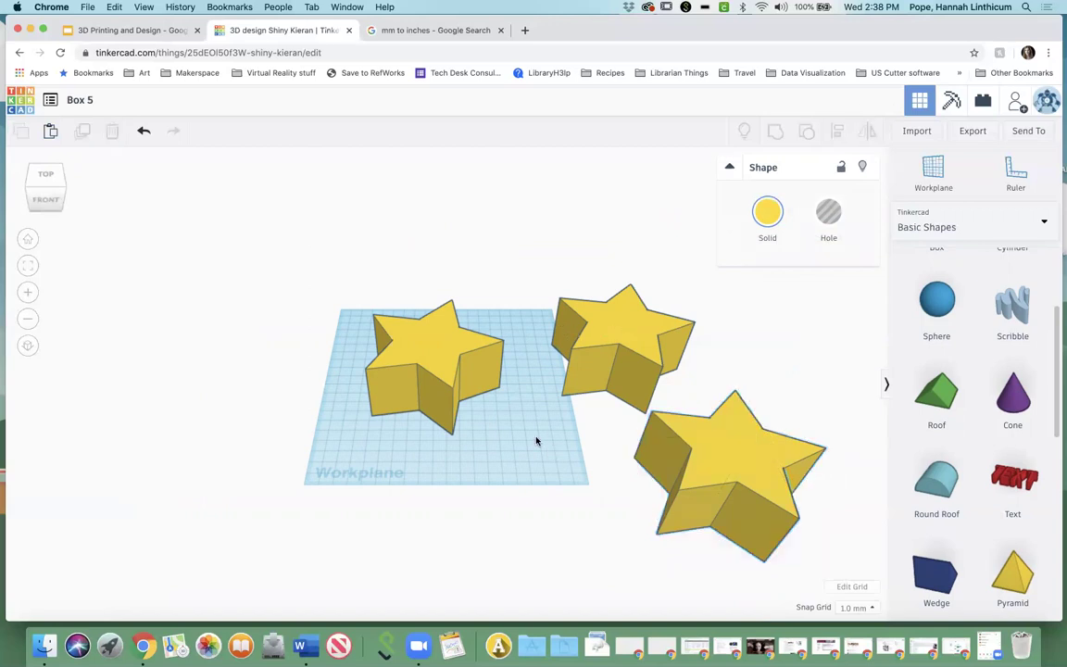
{"action": "left_click", "coordinate": [448, 348]}
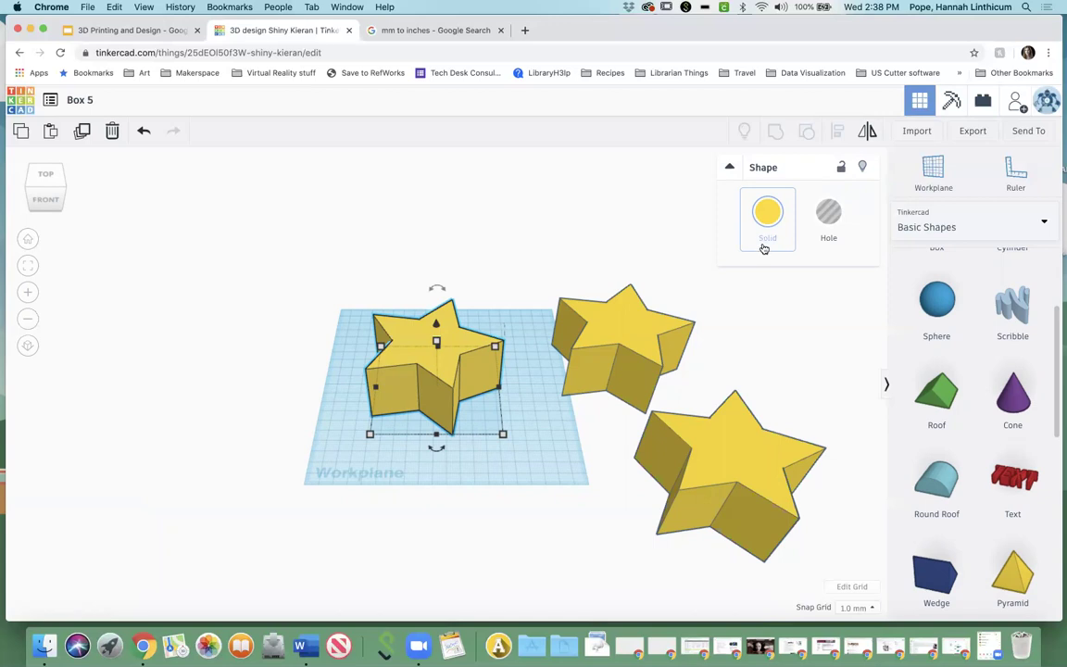
{"action": "left_click", "coordinate": [521, 466]}
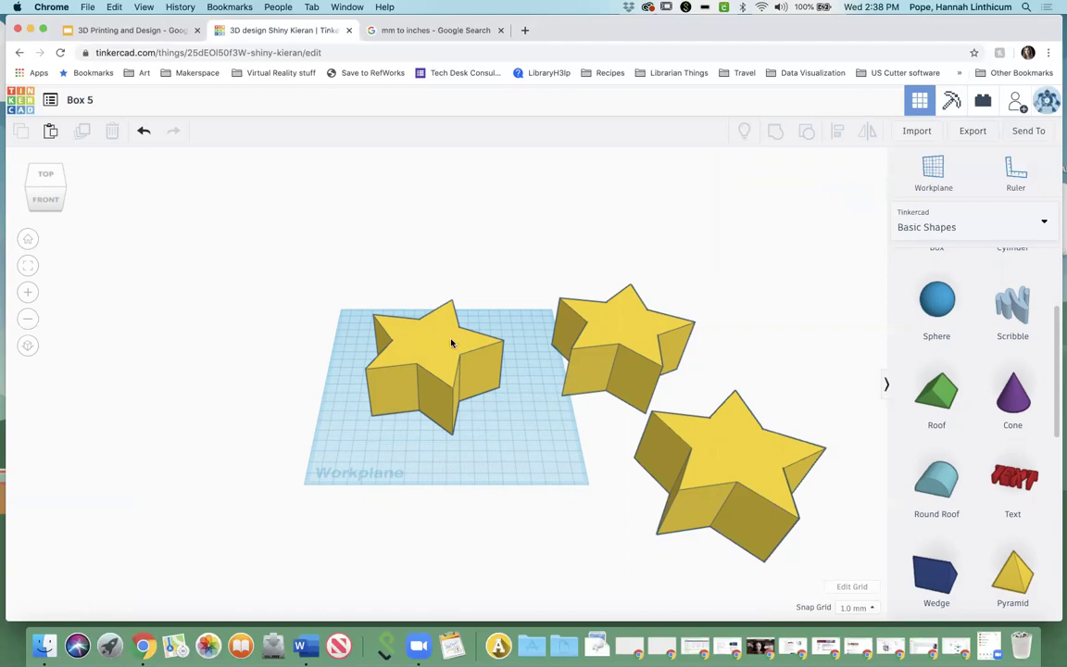
Move the front star copy to the workplane's near right corner and make it a hole, comparing it with the solid setting
{"action": "left_click_drag", "start_coordinate": [717, 466], "coordinate": [553, 442]}
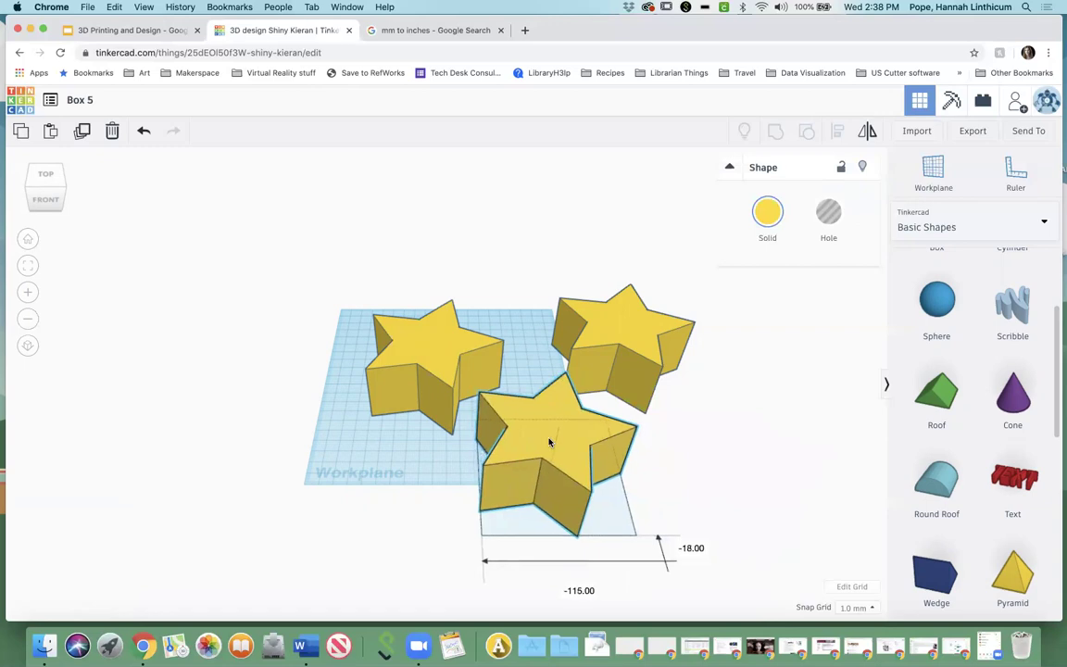
{"action": "left_click", "coordinate": [829, 217]}
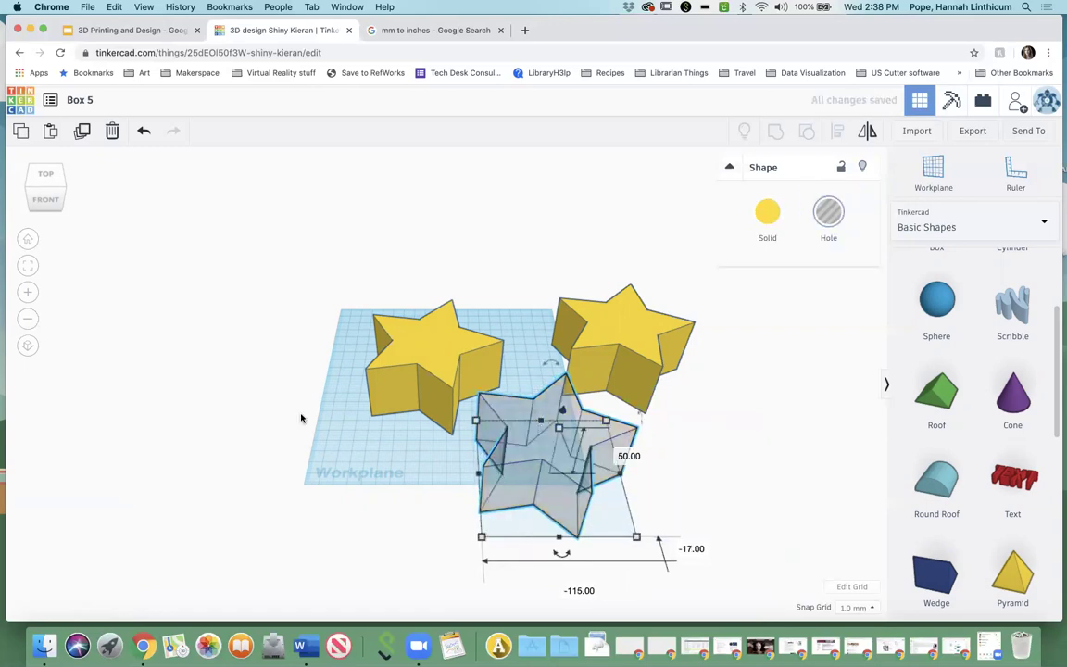
{"action": "left_click", "coordinate": [689, 461]}
{"action": "left_click", "coordinate": [550, 443]}
{"action": "left_click", "coordinate": [767, 215]}
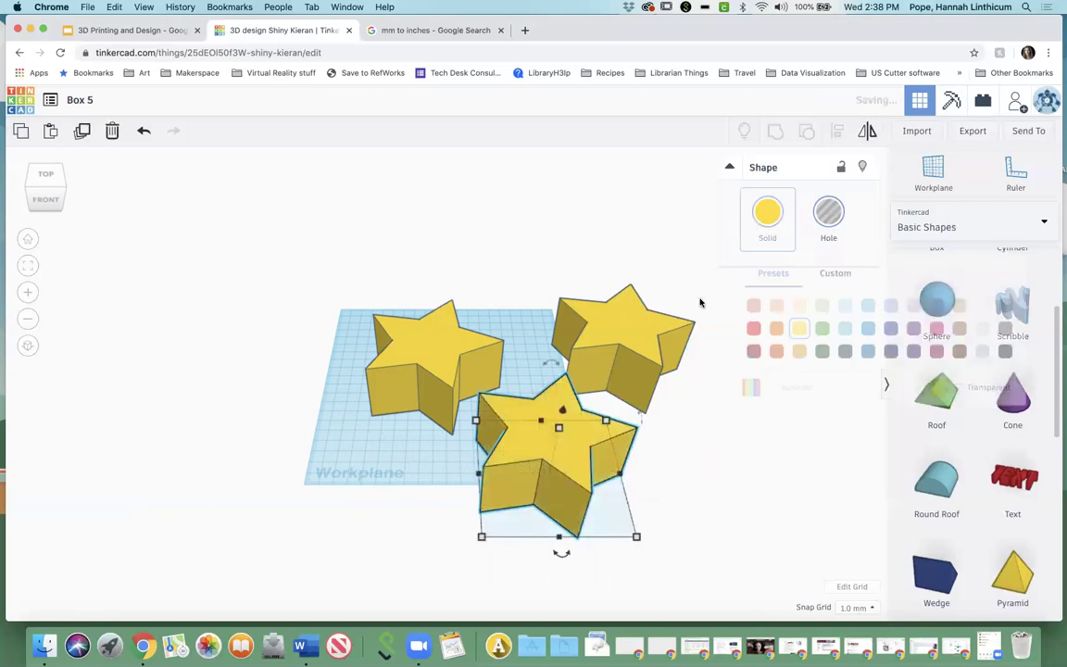
{"action": "left_click", "coordinate": [837, 212]}
Move the hole star back so it overlaps the solid copy beside the workplane, and inspect the overlap from the right side
{"action": "left_click_drag", "start_coordinate": [559, 447], "coordinate": [648, 365]}
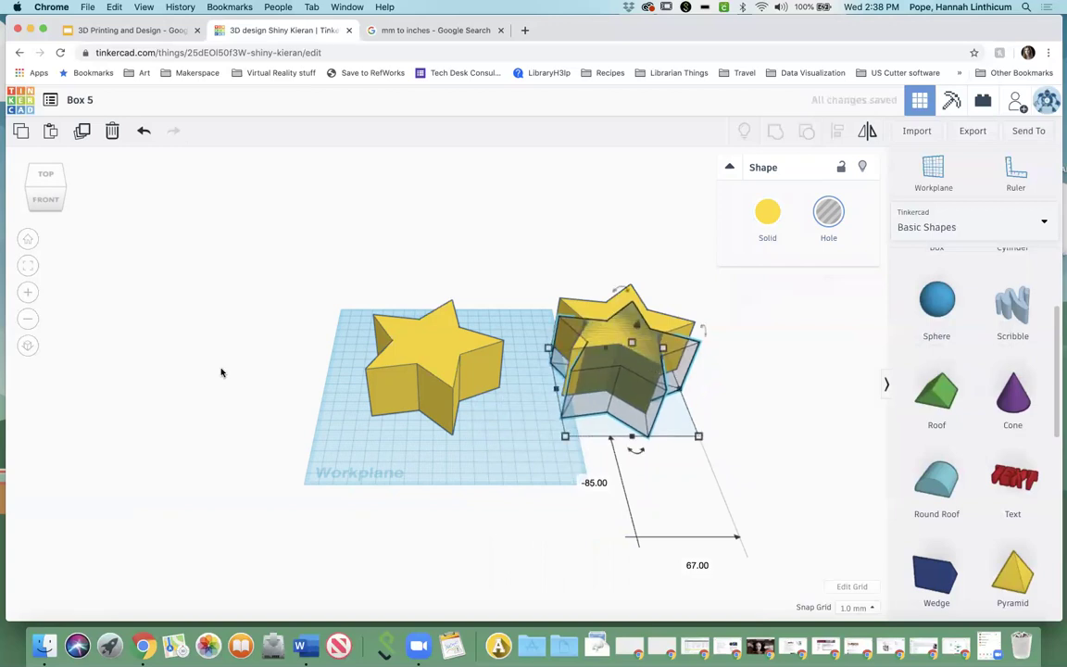
{"action": "mouse_move", "coordinate": [42, 183]}
{"action": "left_mouse_down"}
{"action": "mouse_move", "coordinate": [29, 208]}
{"action": "mouse_move", "coordinate": [24, 178]}
{"action": "left_mouse_up"}
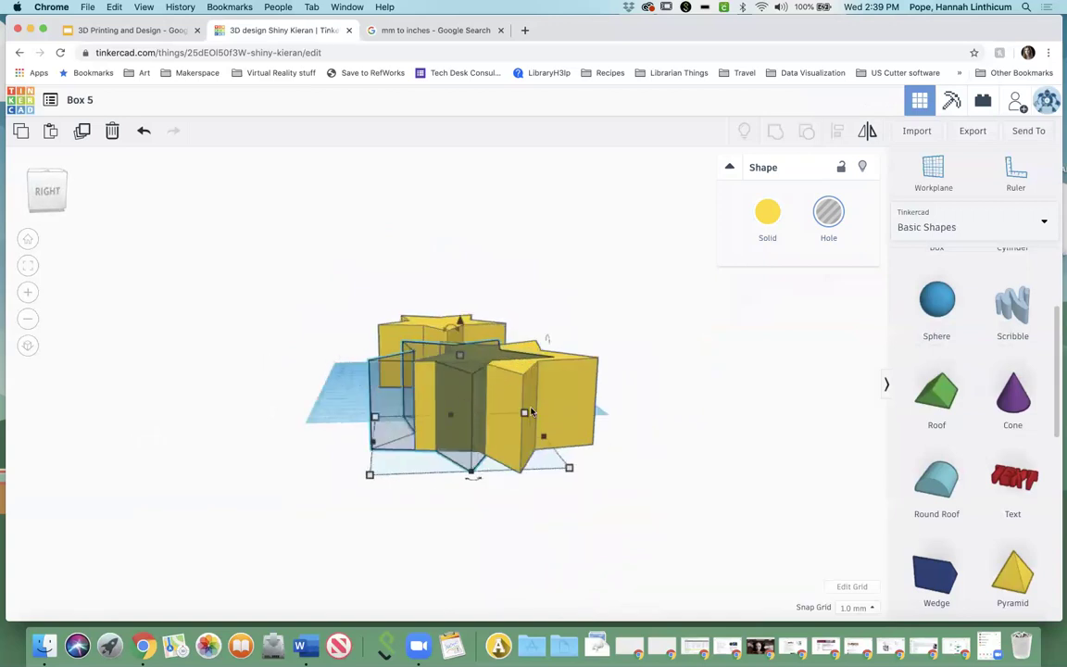
{"action": "mouse_move", "coordinate": [55, 204]}
{"action": "left_mouse_down"}
{"action": "mouse_move", "coordinate": [43, 184]}
{"action": "mouse_move", "coordinate": [44, 200]}
{"action": "left_mouse_up"}
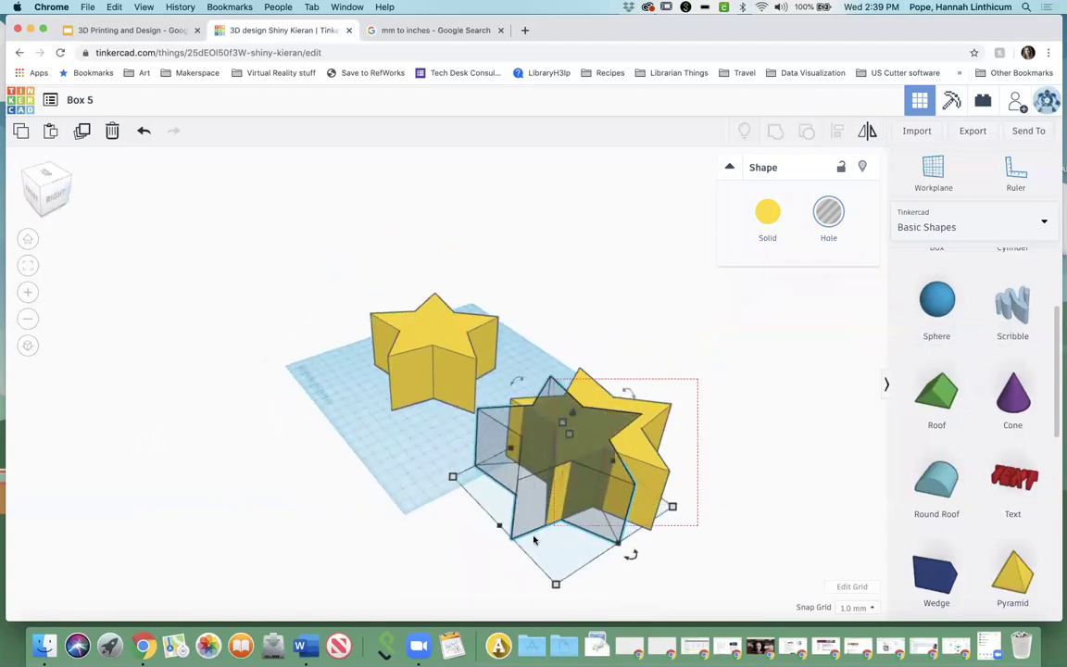
Try grouping the hole star with the overlapping solid copy beside the workplane, and undo the resulting cut
{"action": "left_click", "coordinate": [598, 468], "text": "shift"}
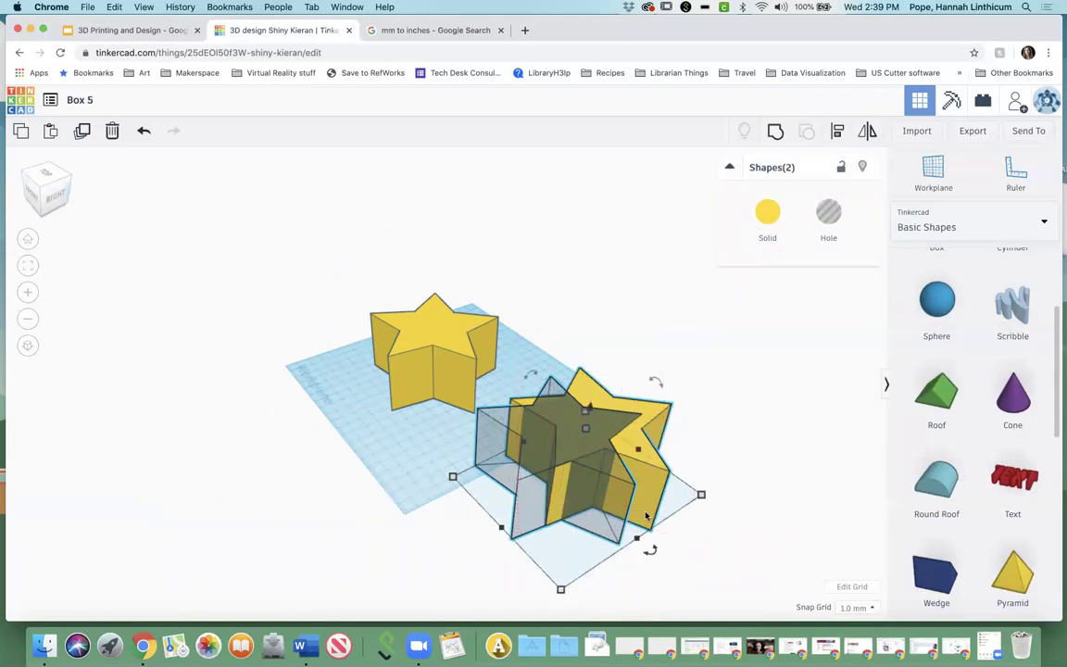
{"action": "key", "text": "Escape"}
{"action": "left_click", "coordinate": [648, 417]}
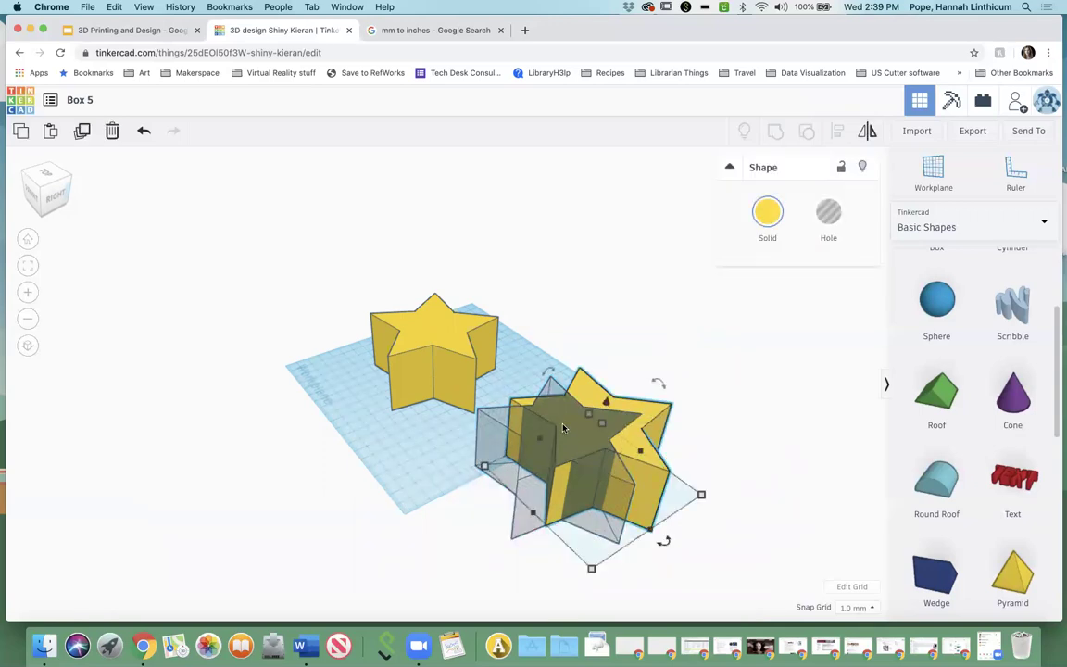
{"action": "left_click", "coordinate": [491, 435], "text": "shift"}
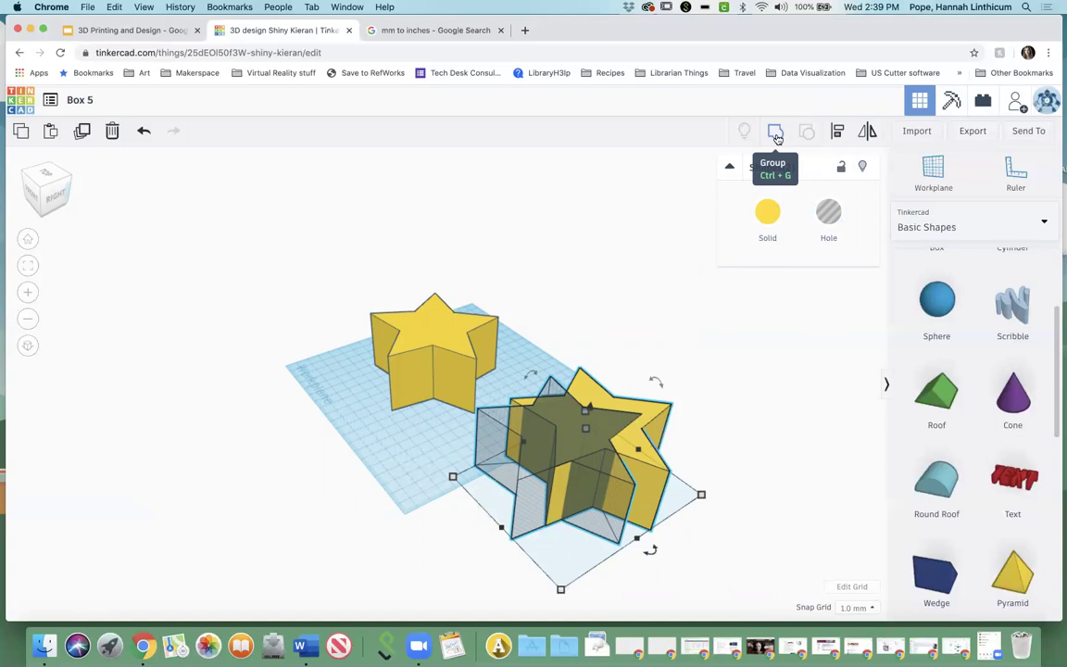
{"action": "left_click", "coordinate": [776, 134]}
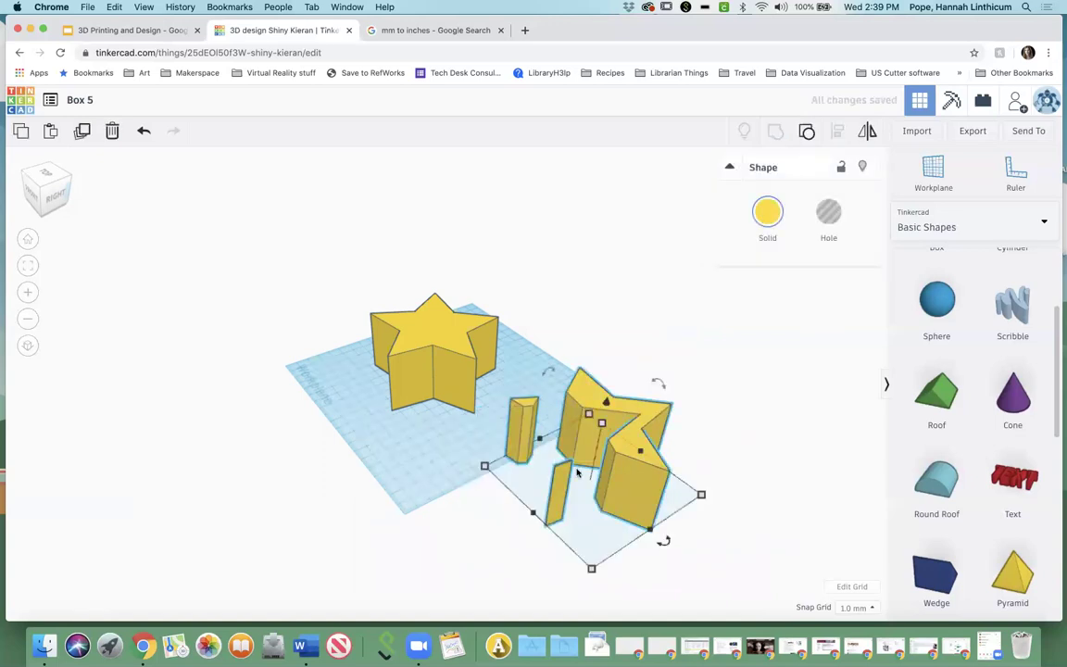
{"action": "left_click", "coordinate": [714, 476]}
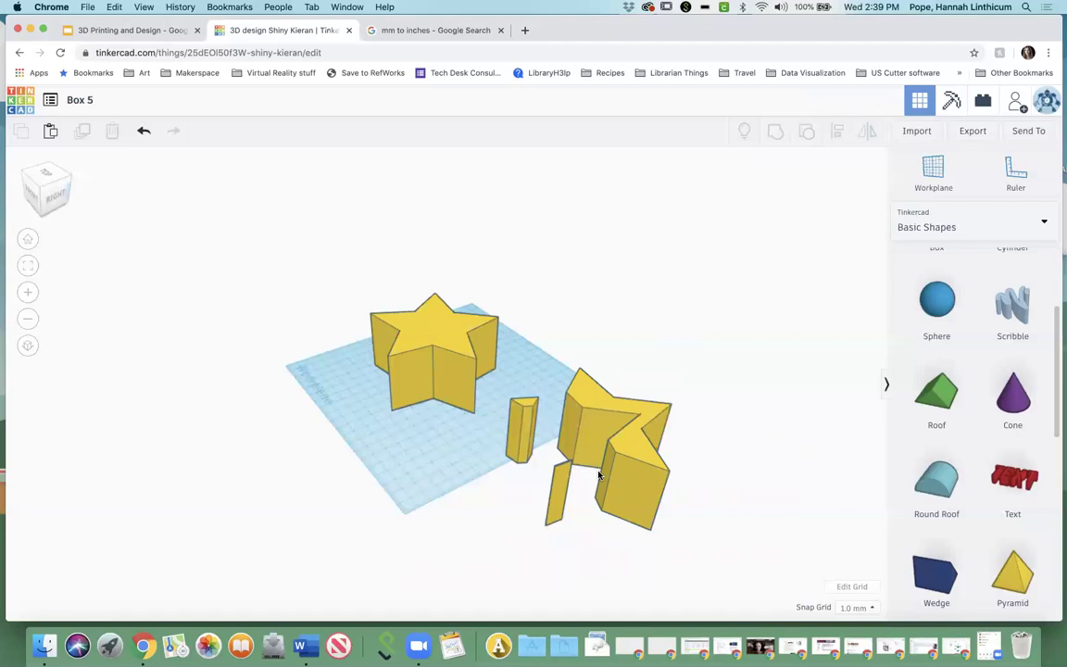
{"action": "left_click", "coordinate": [639, 449]}
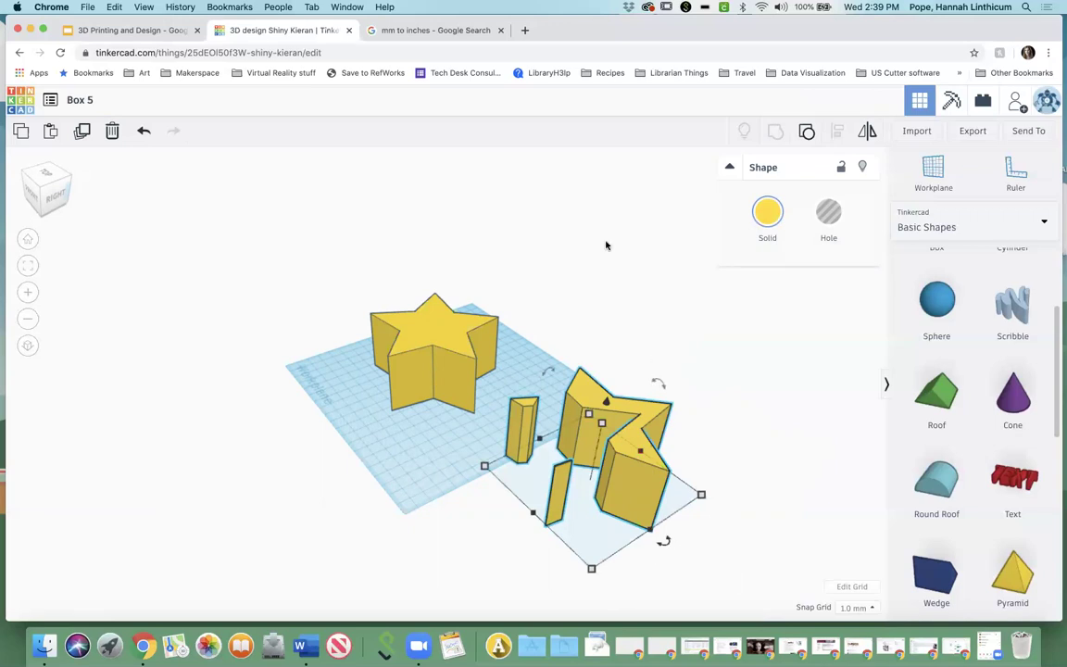
{"action": "left_click", "coordinate": [144, 131]}
Move the hole star away from the solid copy so it stands apart over the workplane's near right corner
{"action": "left_click_drag", "start_coordinate": [567, 431], "coordinate": [334, 463]}
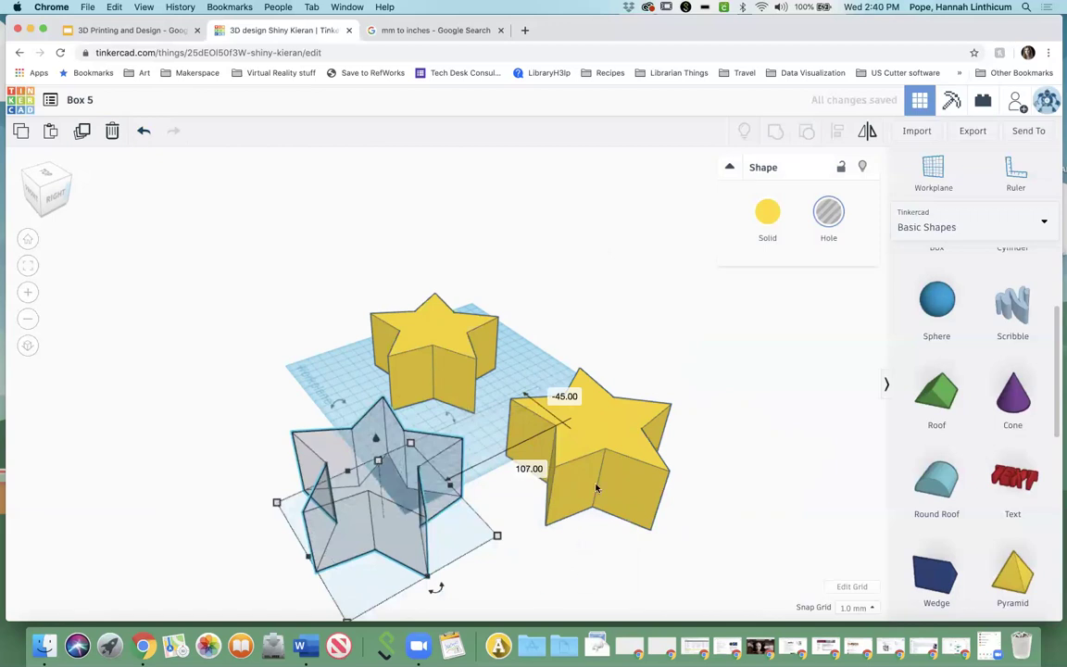
{"action": "left_click", "coordinate": [33, 181]}
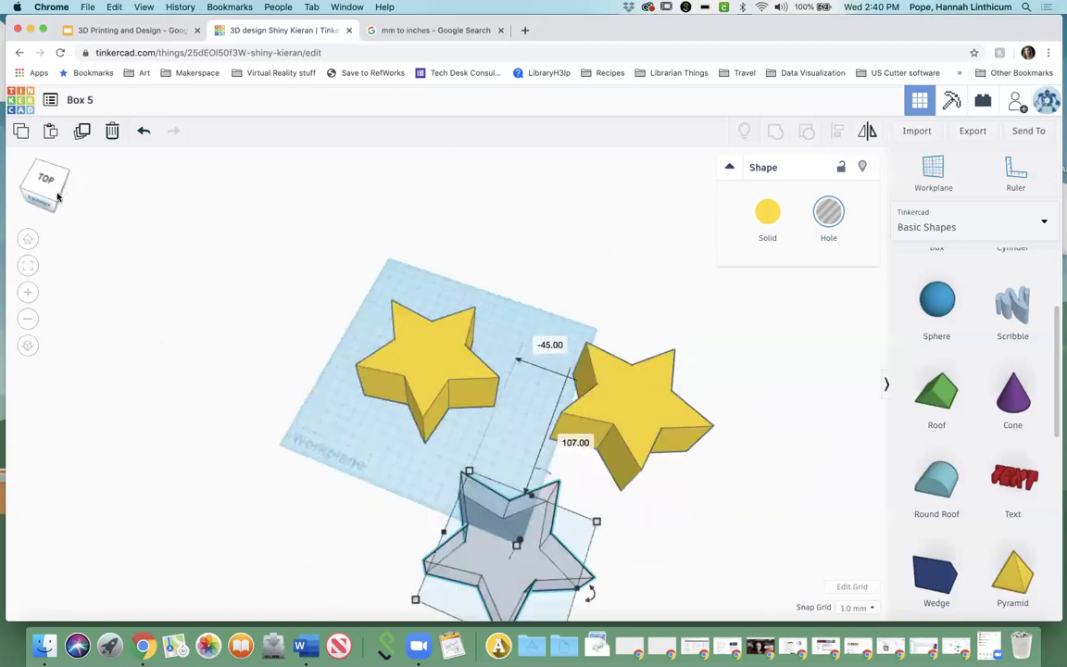
{"action": "left_click", "coordinate": [52, 197]}
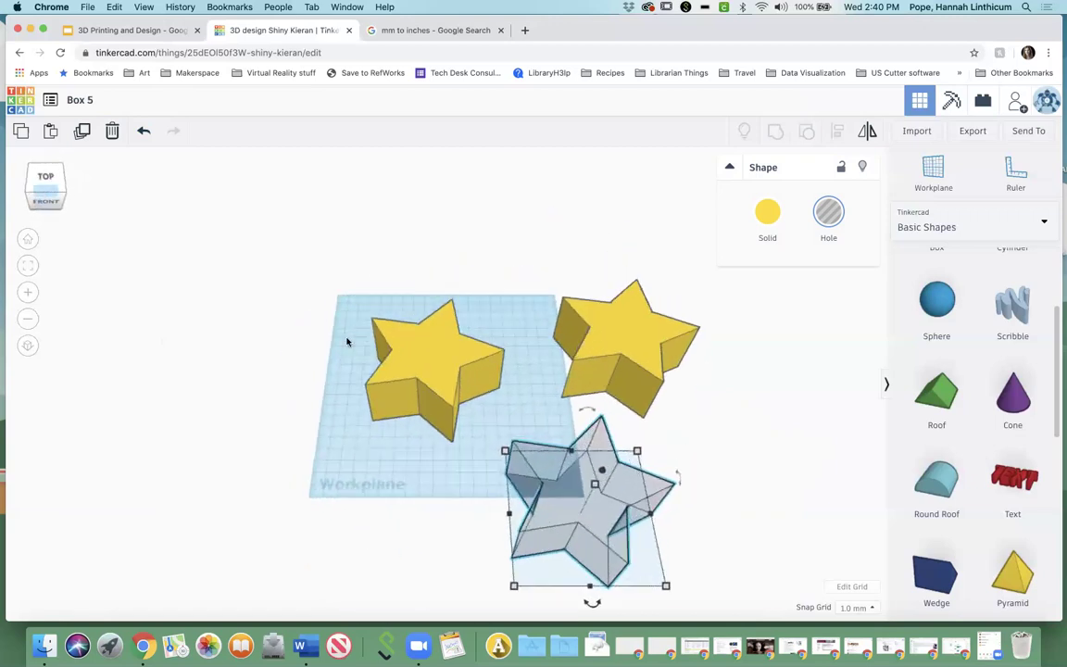
{"action": "left_click", "coordinate": [440, 364]}
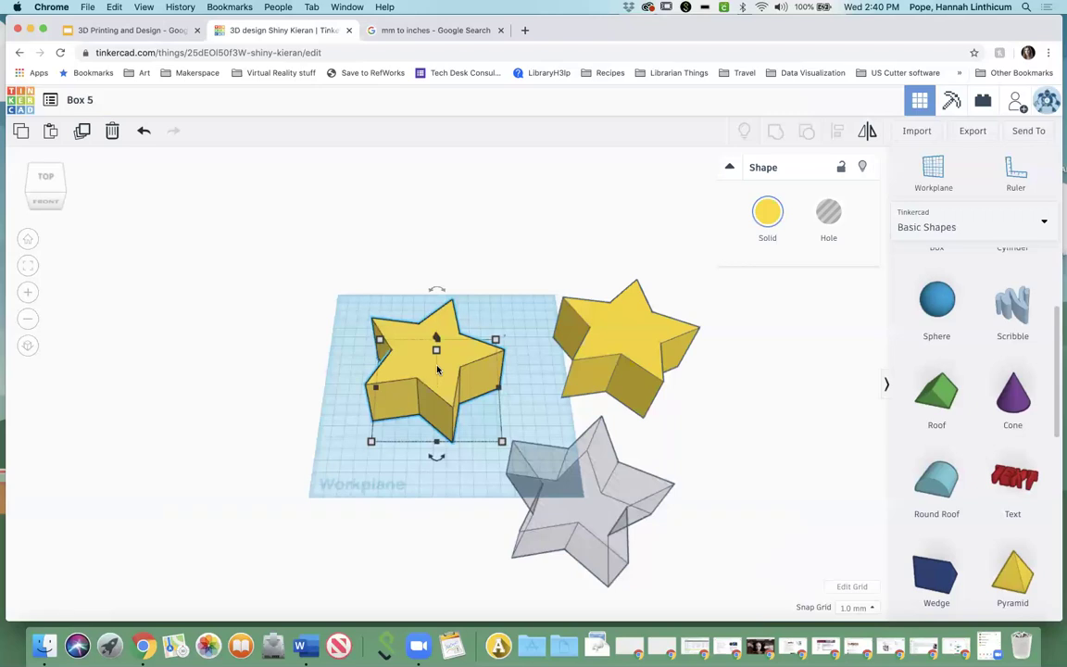
{"action": "left_click", "coordinate": [600, 493]}
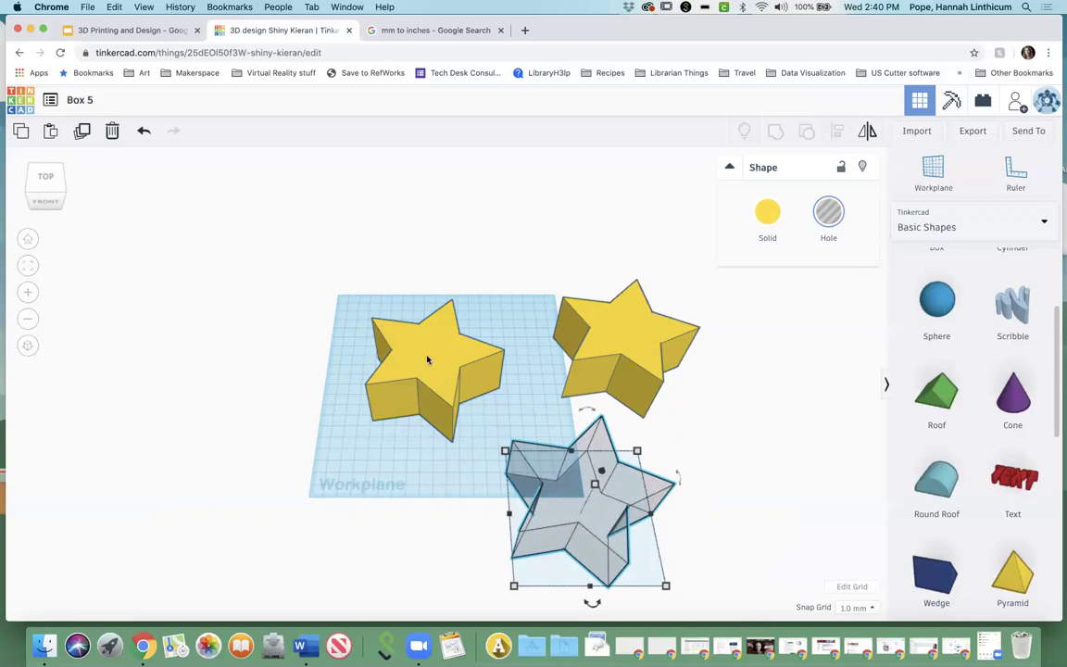
{"action": "left_click_drag", "start_coordinate": [524, 462], "coordinate": [543, 482]}
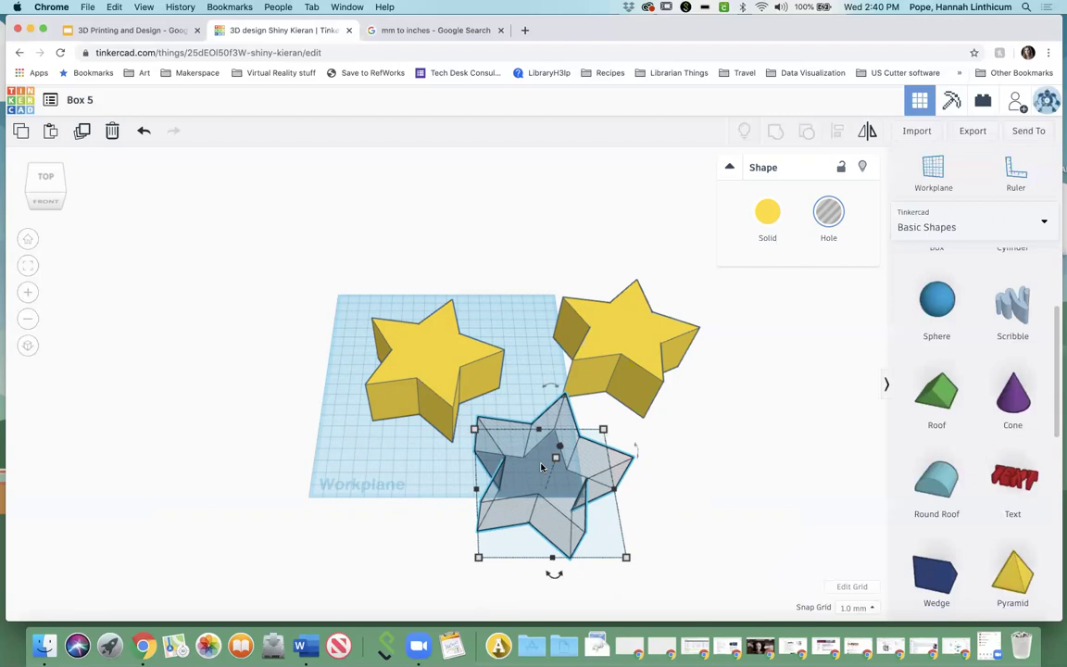
Set both the length and width of the hole star to 98 mm
{"action": "mouse_move", "coordinate": [627, 558]}
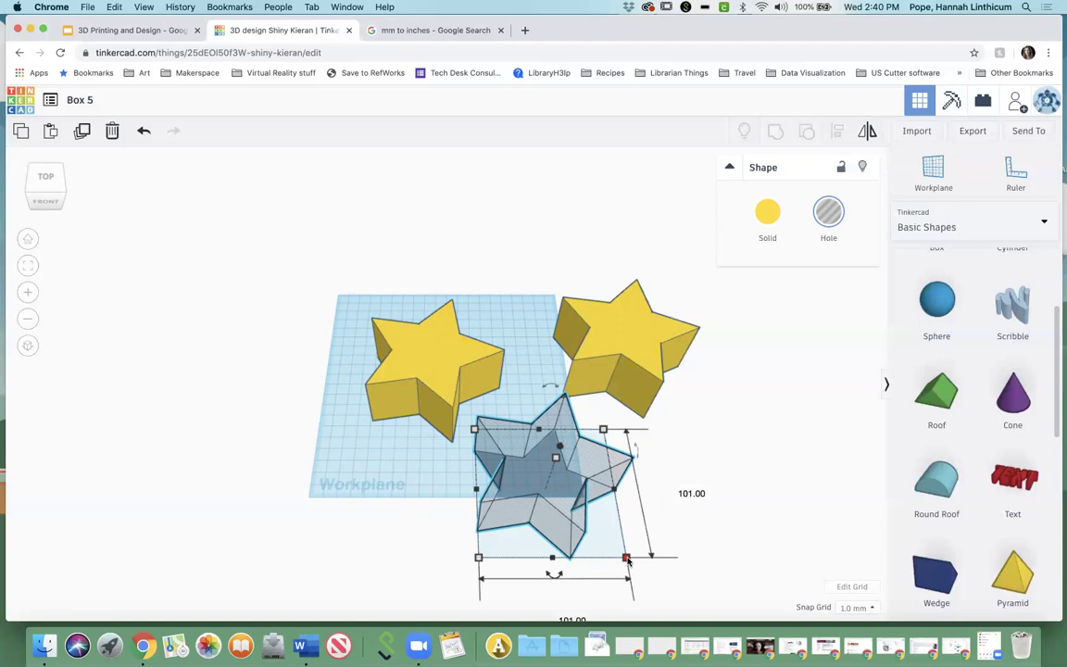
{"action": "scroll", "coordinate": [627, 559], "scroll_direction": "up", "scroll_amount": 3}
{"action": "scroll", "coordinate": [661, 513], "scroll_direction": "down", "scroll_amount": 3}
{"action": "scroll", "coordinate": [660, 512], "scroll_direction": "up", "scroll_amount": 3}
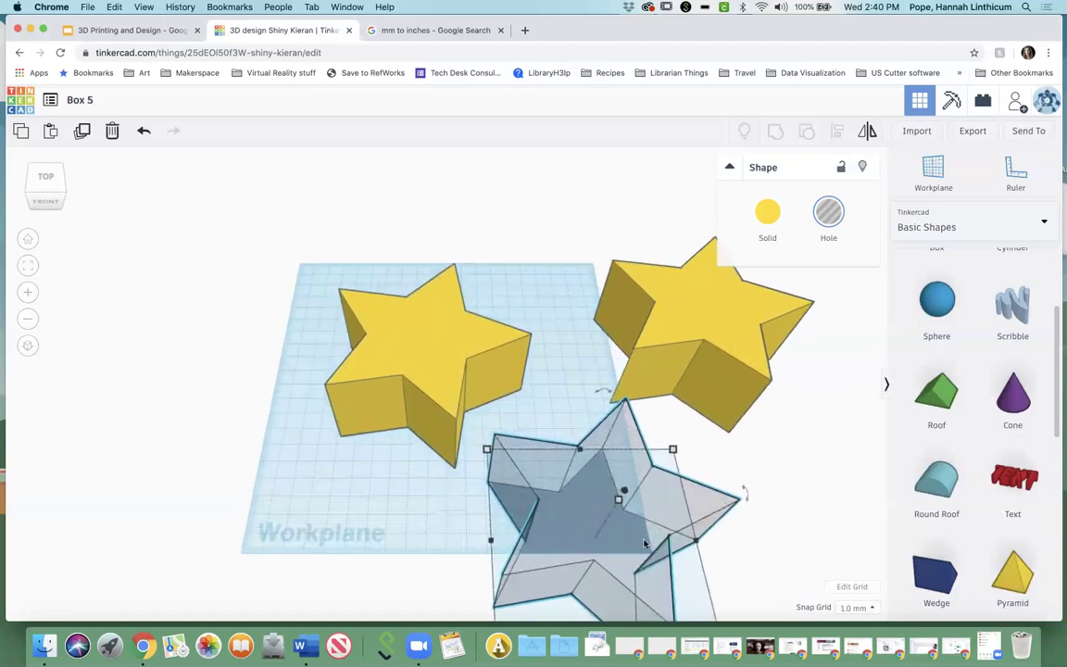
{"action": "scroll", "coordinate": [645, 544], "scroll_direction": "down", "scroll_amount": 3}
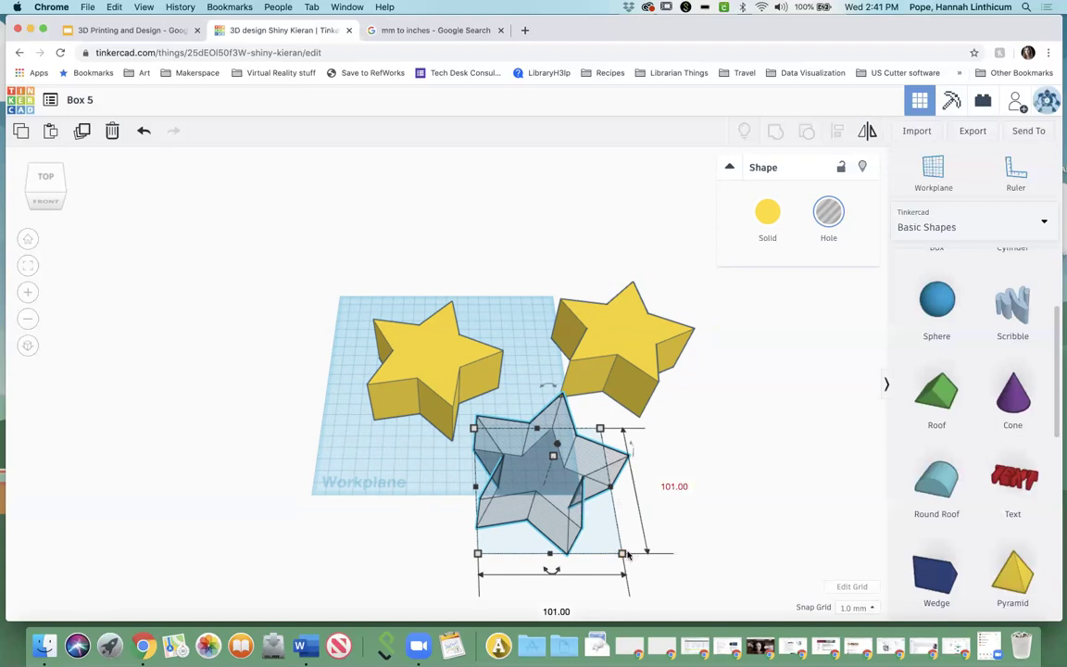
{"action": "left_click", "coordinate": [676, 488]}
{"action": "type", "text": "98"}
{"action": "key", "text": "Return"}
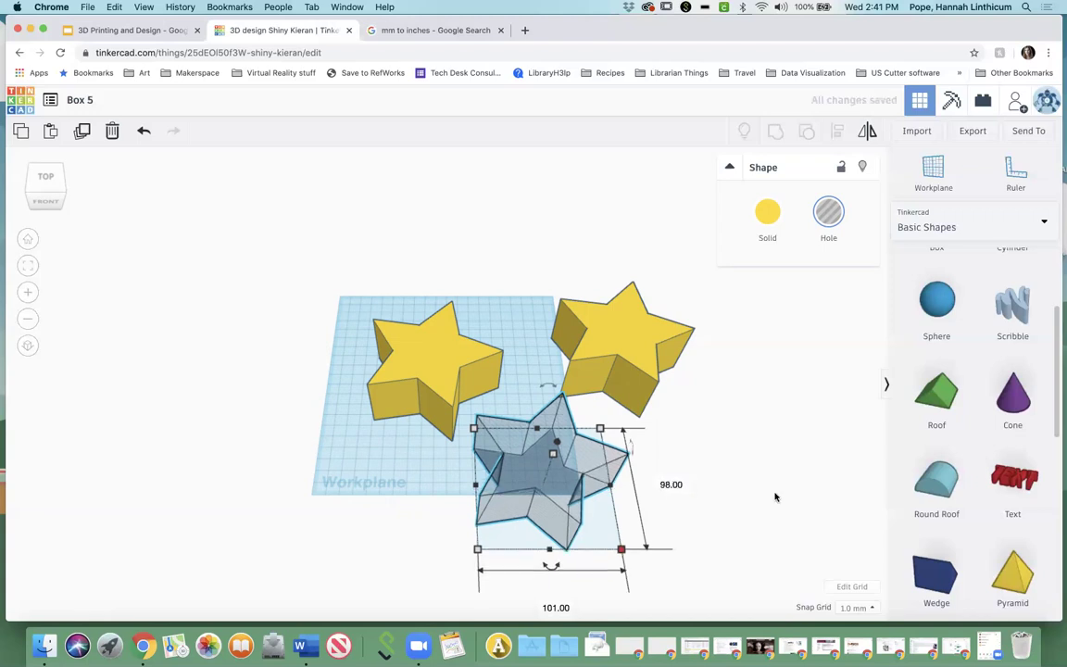
{"action": "left_click", "coordinate": [556, 608]}
{"action": "type", "text": "98"}
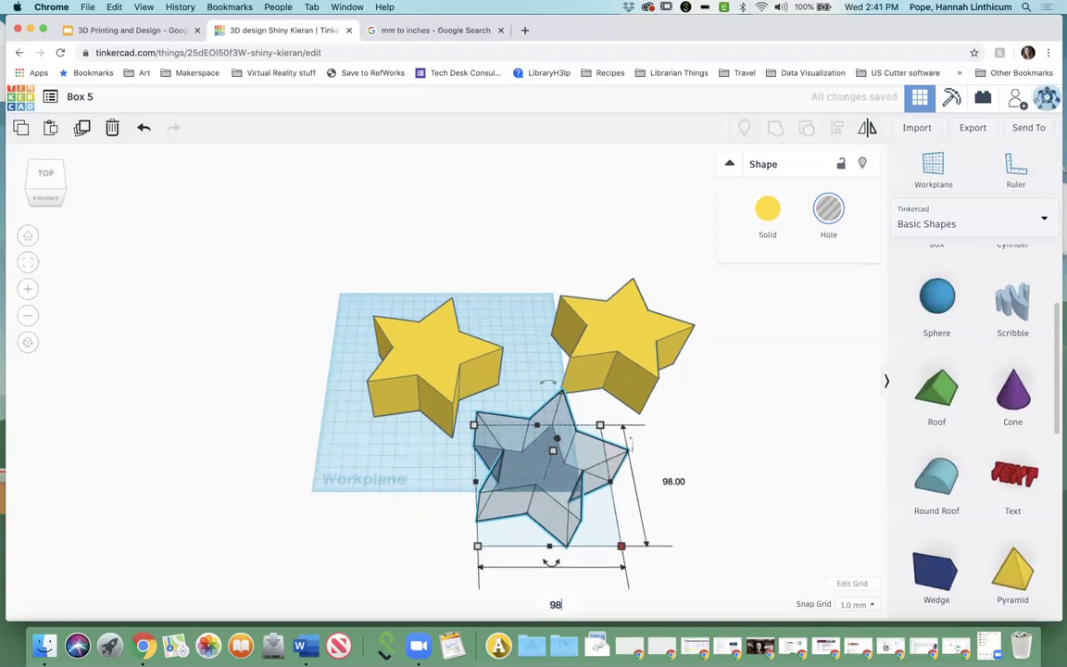
{"action": "key", "text": "Return"}
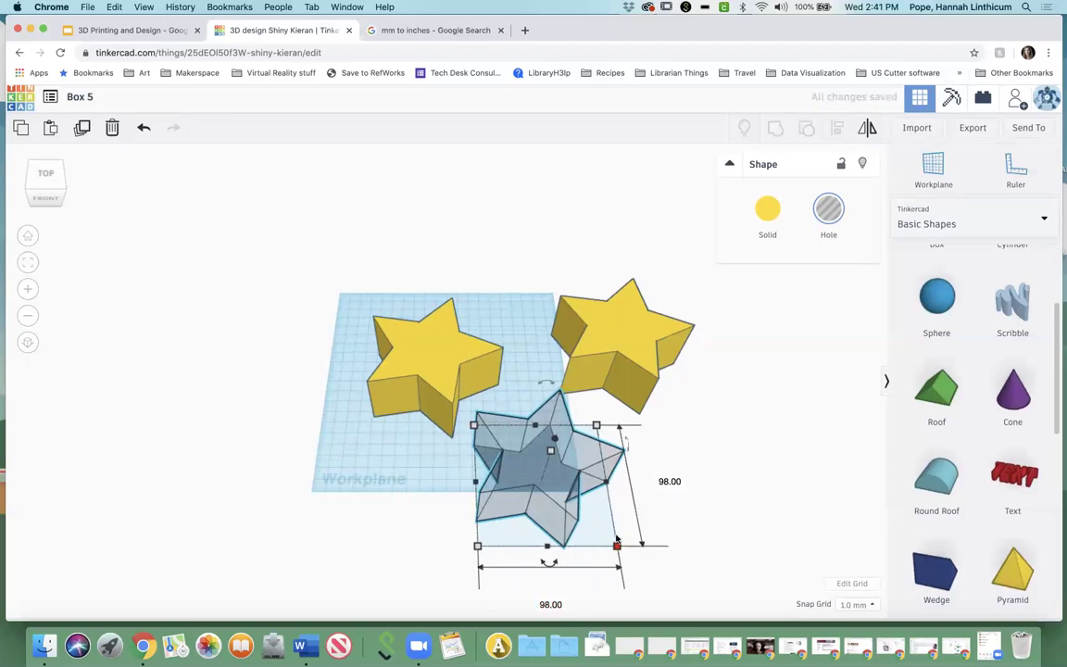
{"action": "mouse_move", "coordinate": [618, 548]}
{"action": "left_mouse_down"}
{"action": "mouse_move", "coordinate": [651, 572]}
{"action": "mouse_move", "coordinate": [612, 538]}
{"action": "mouse_move", "coordinate": [684, 584]}
{"action": "mouse_move", "coordinate": [614, 535]}
{"action": "left_mouse_up"}
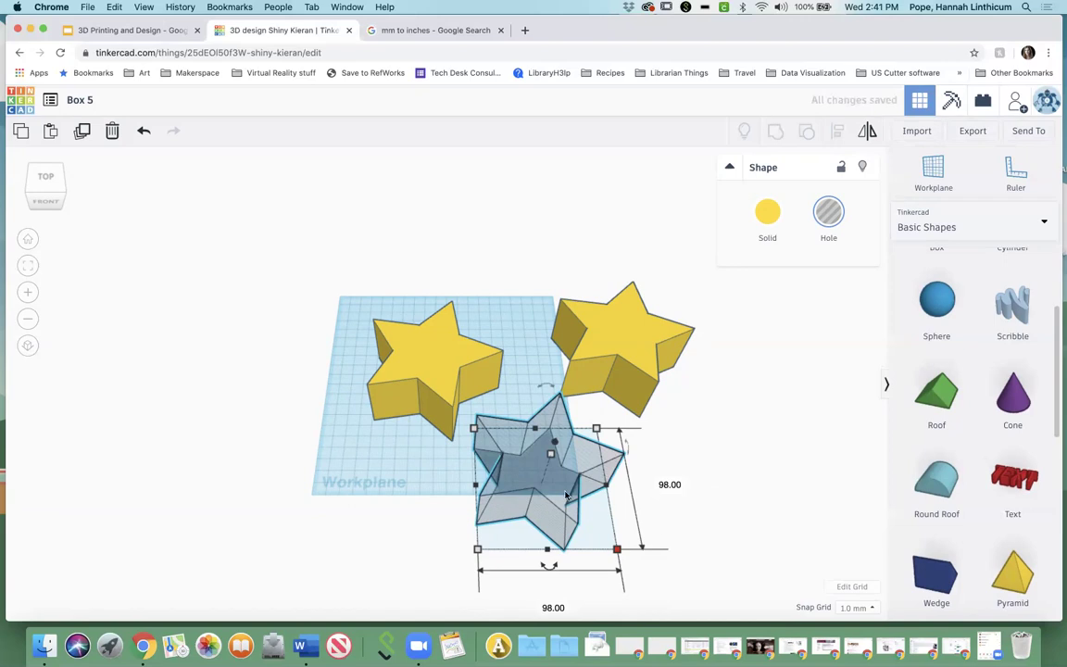
{"action": "left_click", "coordinate": [702, 494]}
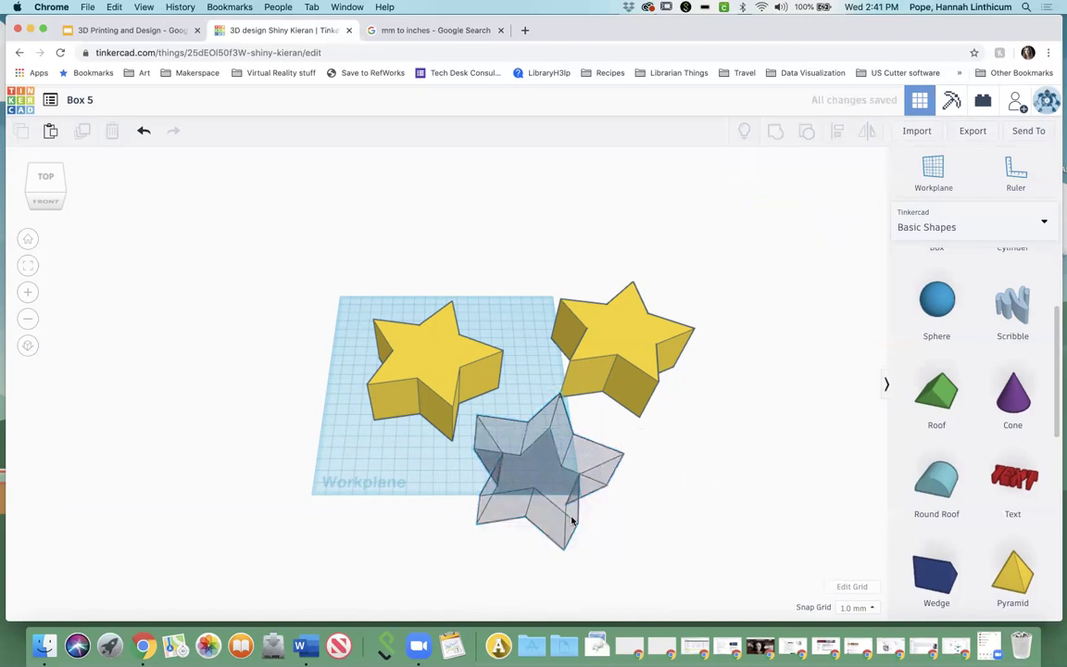
{"action": "left_click", "coordinate": [426, 353]}
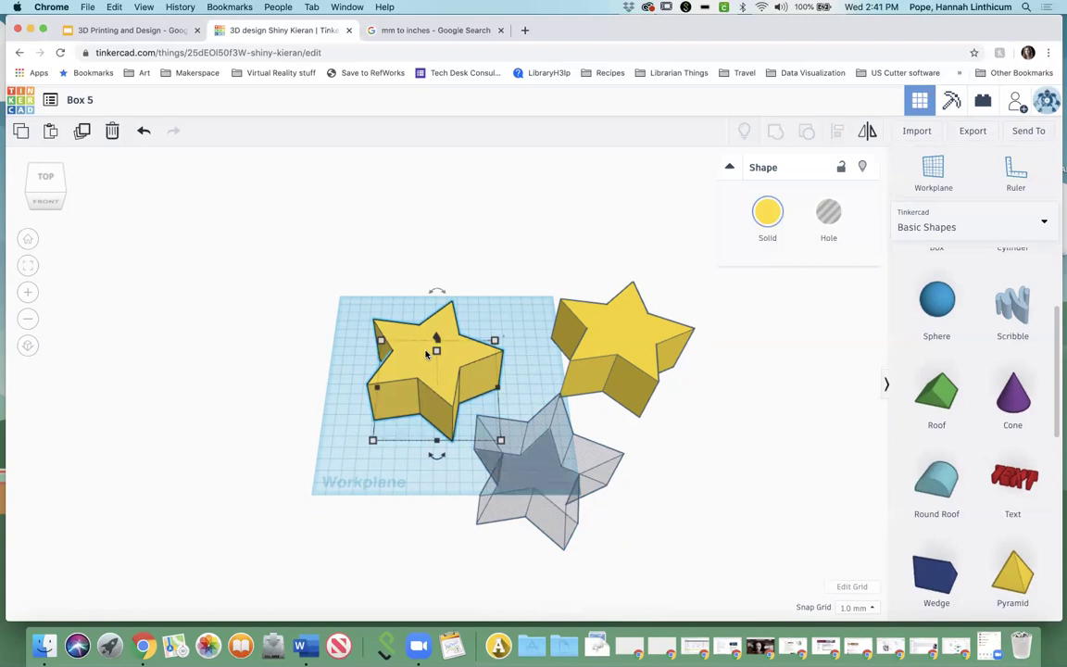
{"action": "left_click", "coordinate": [711, 469]}
Raise the hole star 3 mm above the workplane
{"action": "left_click", "coordinate": [567, 469]}
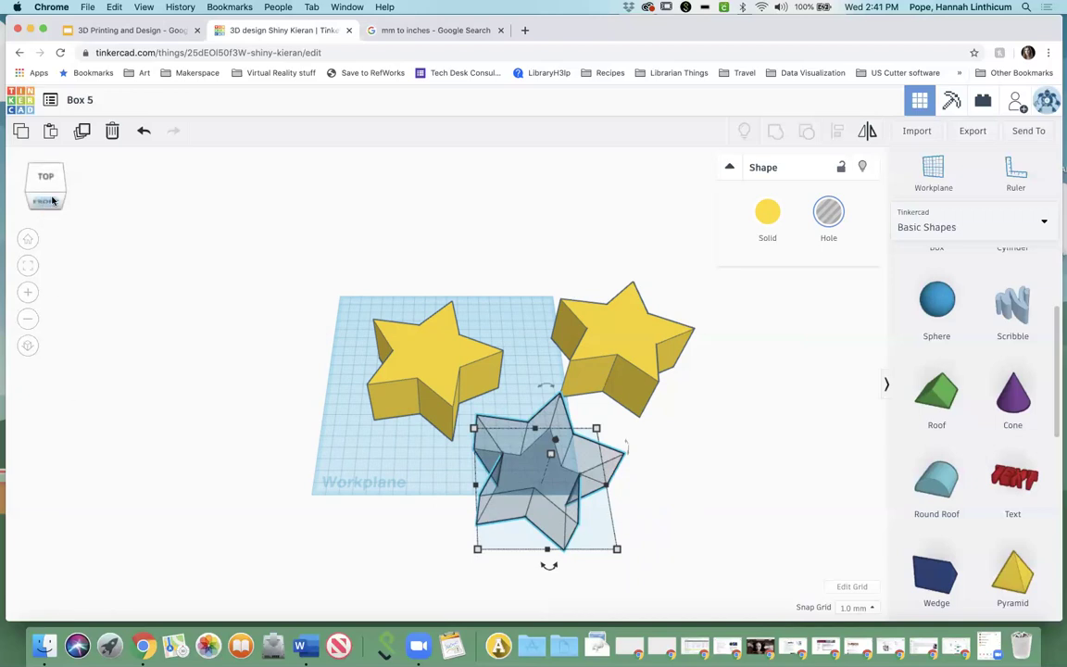
{"action": "left_click_drag", "start_coordinate": [47, 201], "coordinate": [48, 193]}
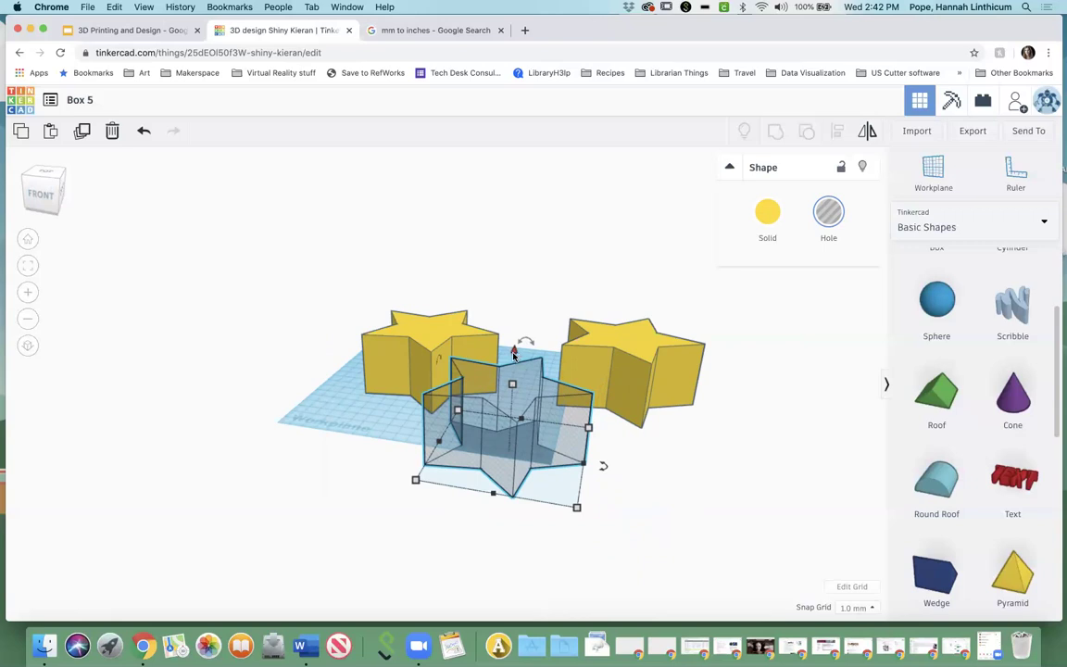
{"action": "left_click", "coordinate": [514, 353]}
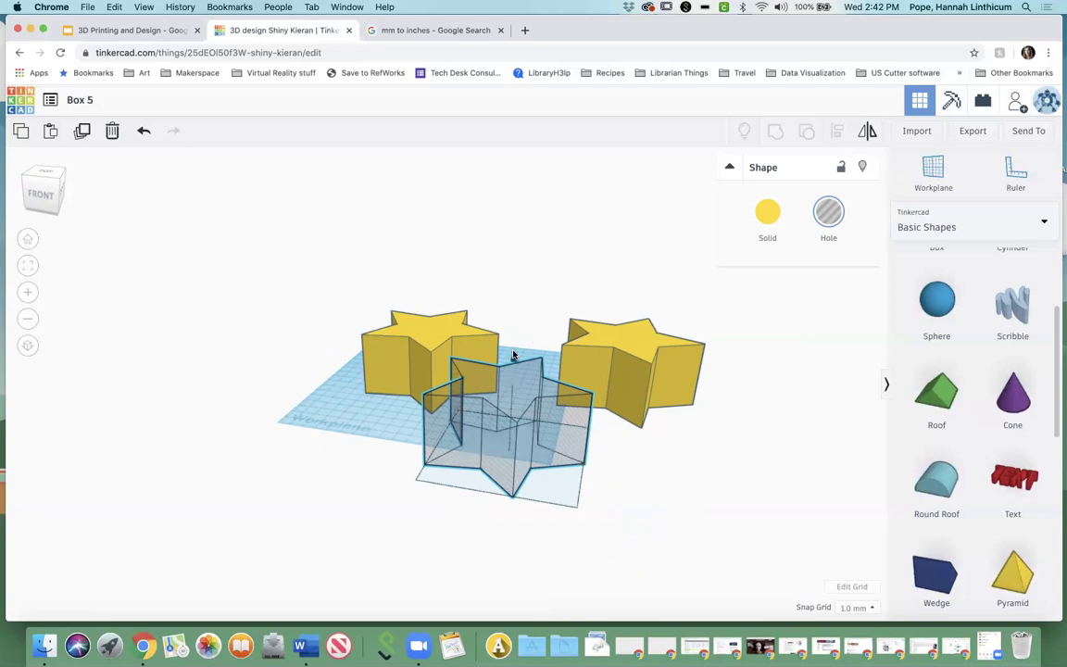
{"action": "mouse_move", "coordinate": [511, 330]}
{"action": "left_mouse_down"}
{"action": "mouse_move", "coordinate": [514, 314]}
{"action": "mouse_move", "coordinate": [508, 347]}
{"action": "left_mouse_up"}
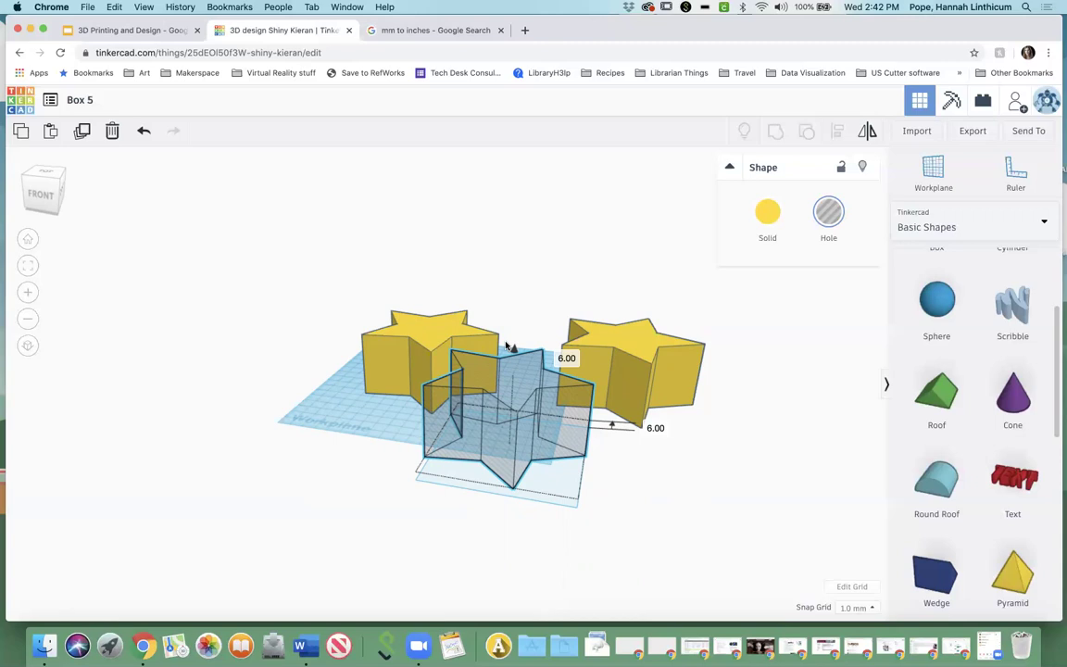
{"action": "left_click_drag", "start_coordinate": [507, 345], "coordinate": [508, 348]}
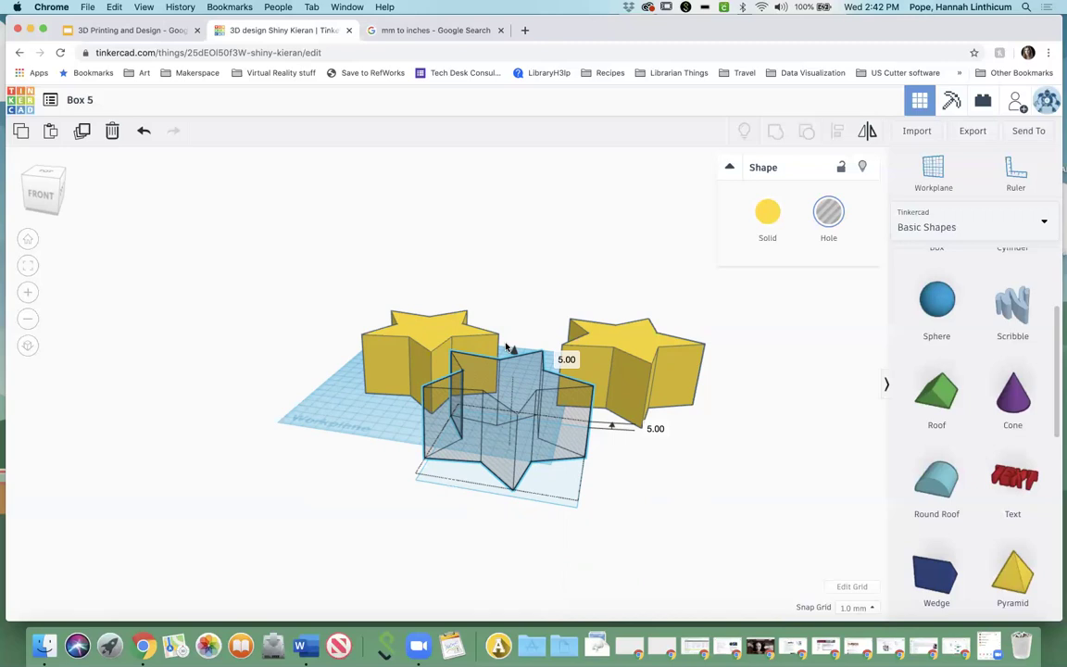
{"action": "left_click_drag", "start_coordinate": [506, 346], "coordinate": [506, 347]}
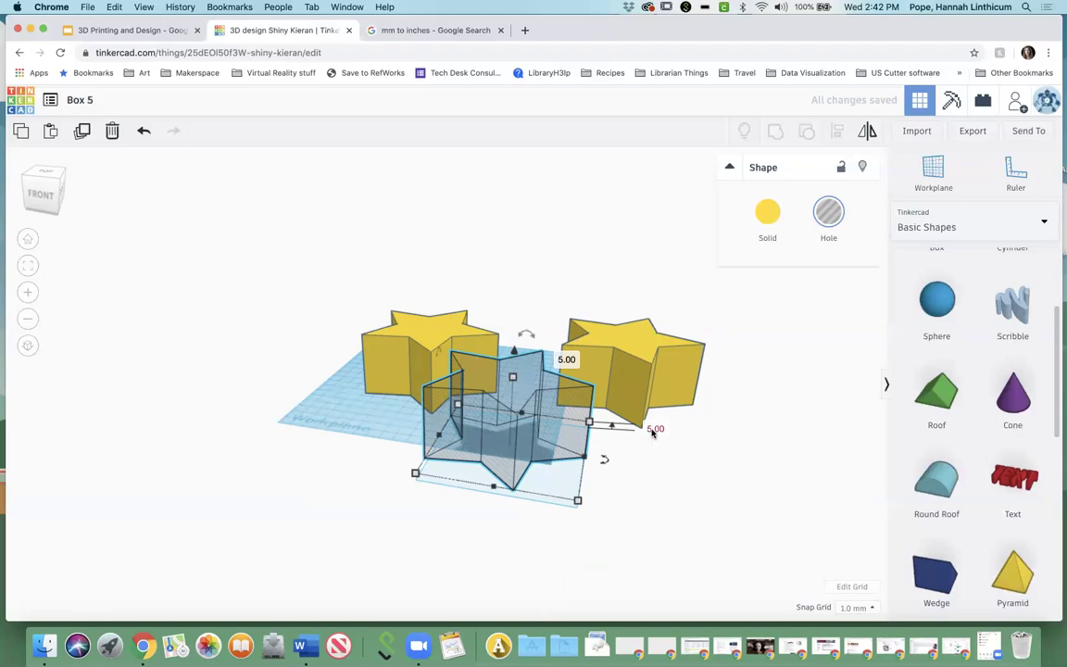
{"action": "left_click", "coordinate": [653, 431]}
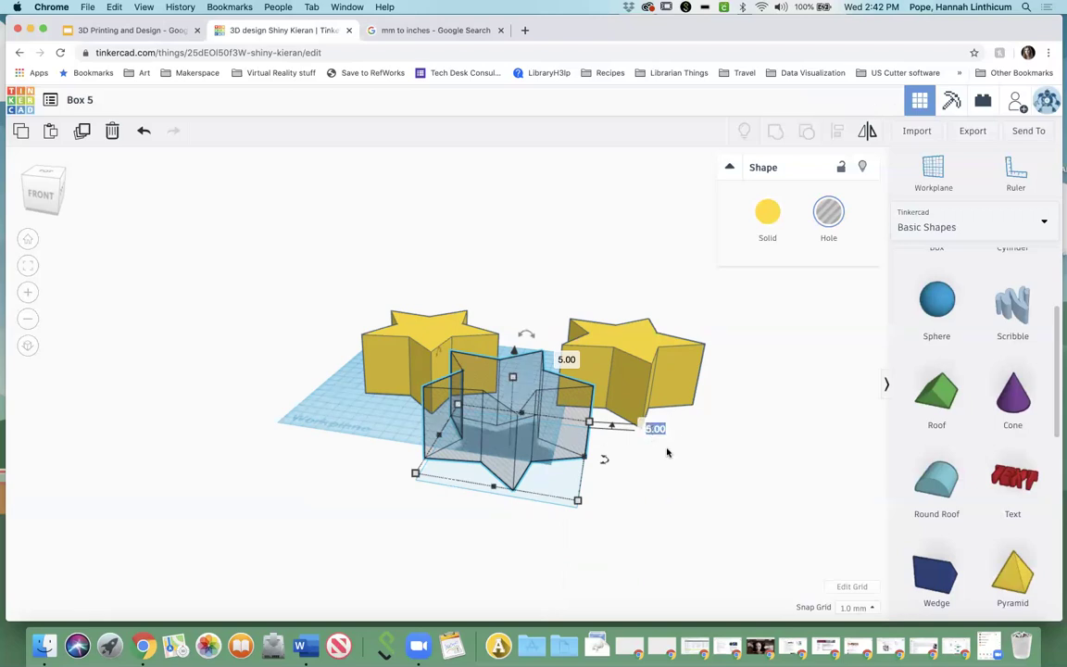
{"action": "type", "text": "3"}
{"action": "key", "text": "Return"}
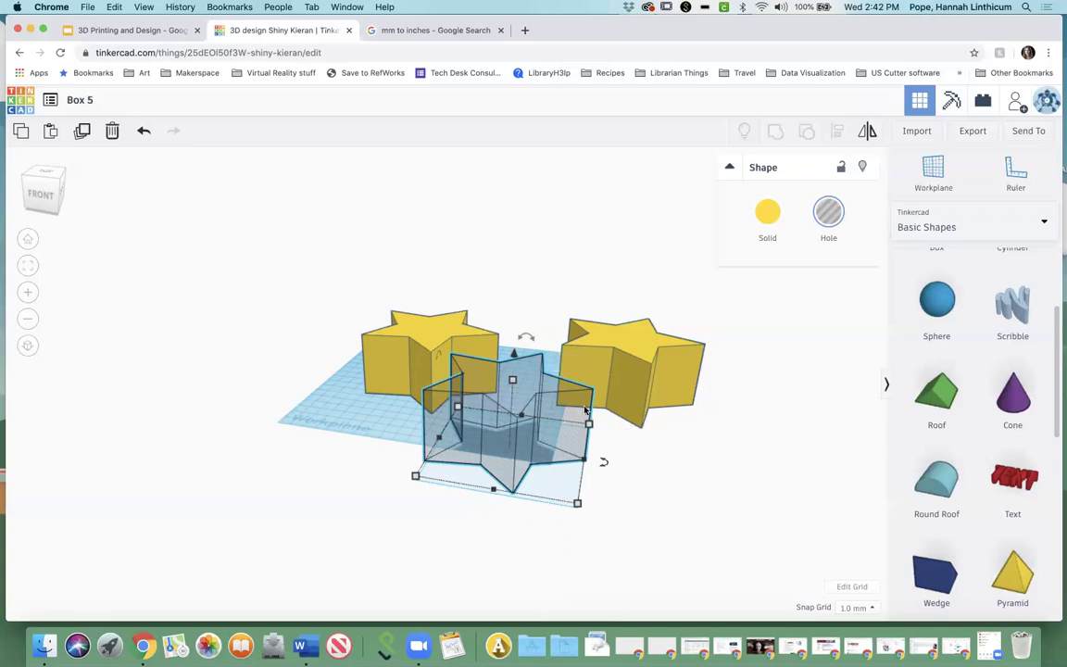
Move the hole star 79 mm left and 94 mm back so it overlaps the solid star on the workplane
{"action": "left_click", "coordinate": [43, 178]}
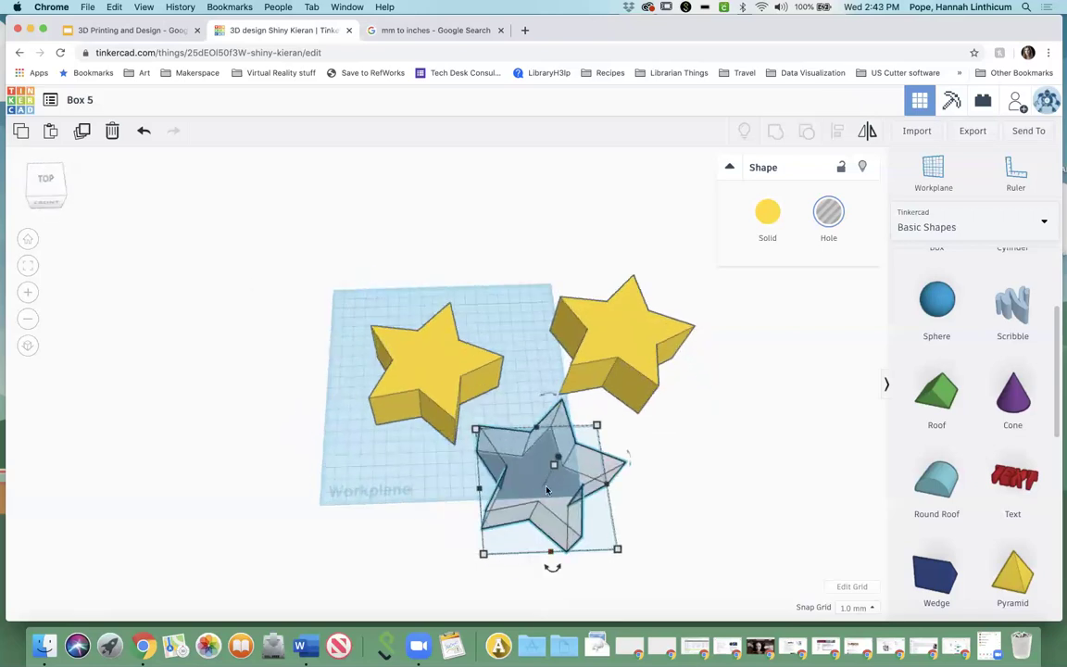
{"action": "left_click", "coordinate": [45, 192]}
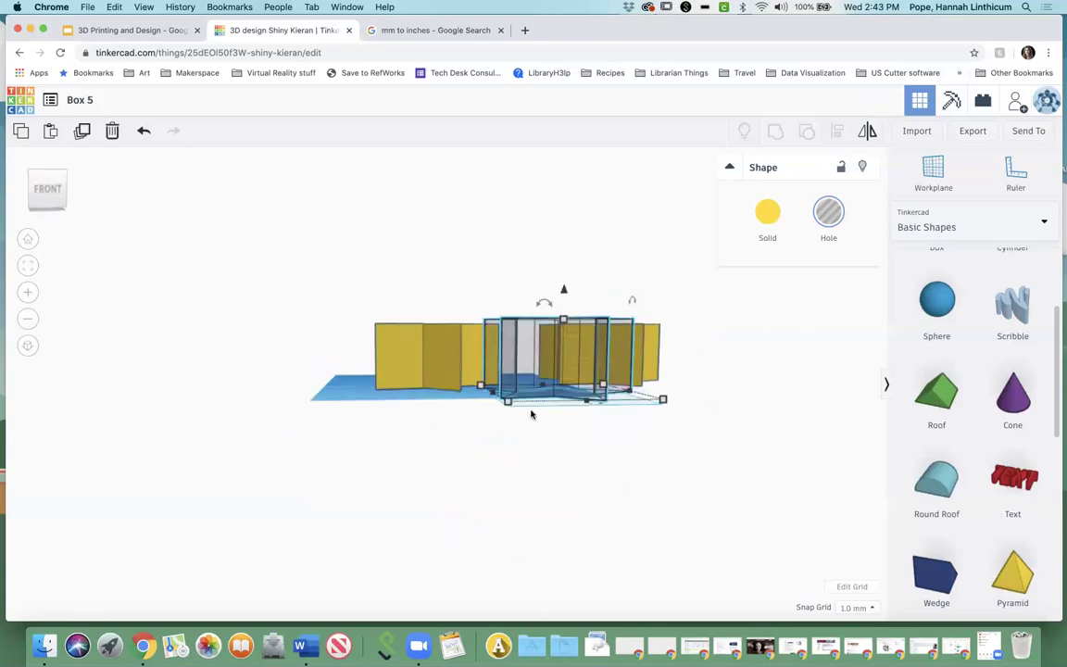
{"action": "left_click", "coordinate": [44, 176]}
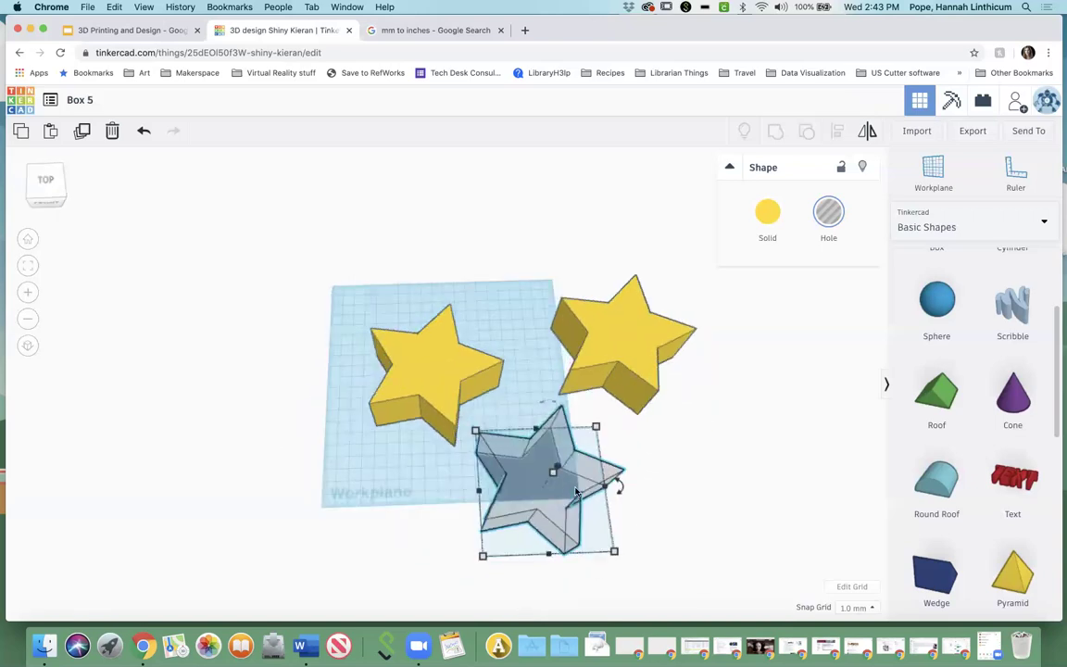
{"action": "left_click_drag", "start_coordinate": [563, 499], "coordinate": [448, 381]}
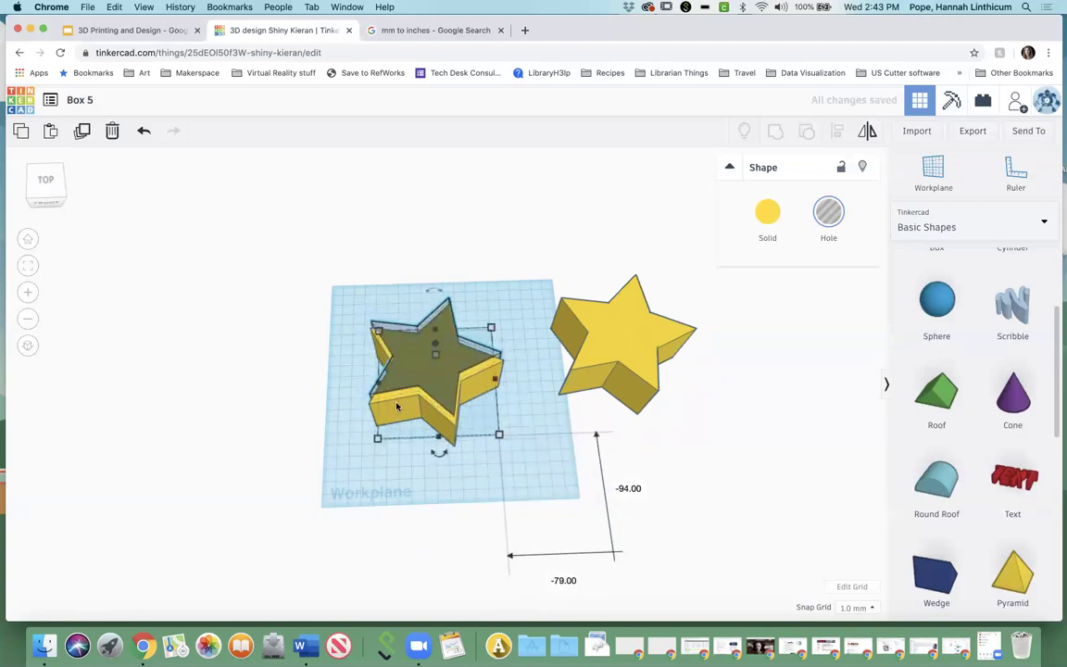
{"action": "left_click", "coordinate": [48, 187]}
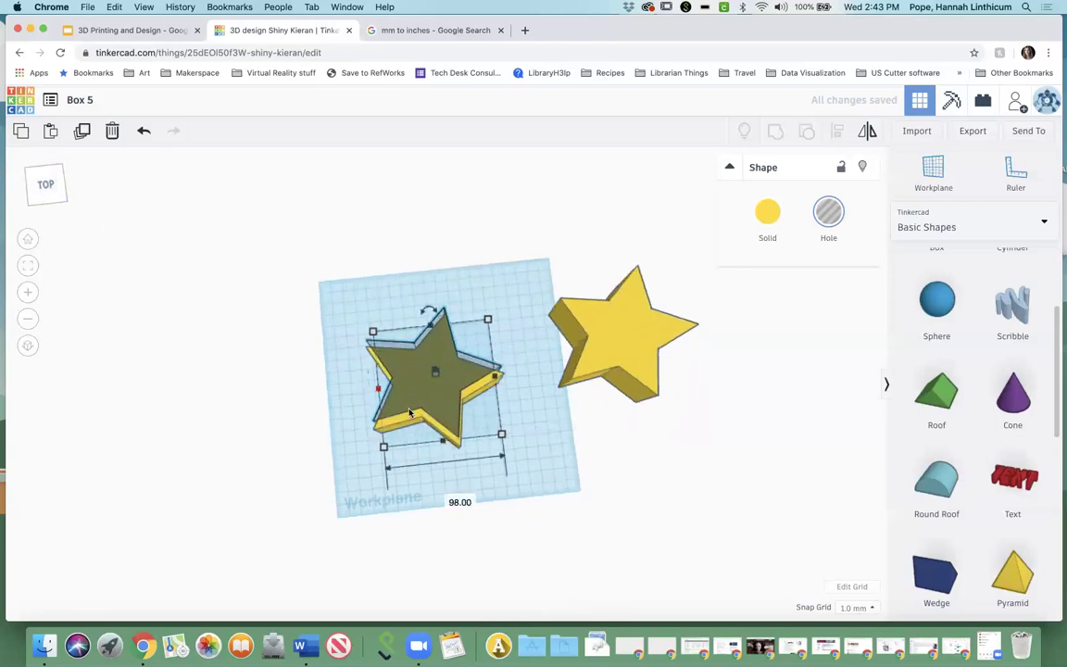
{"action": "left_click", "coordinate": [496, 483]}
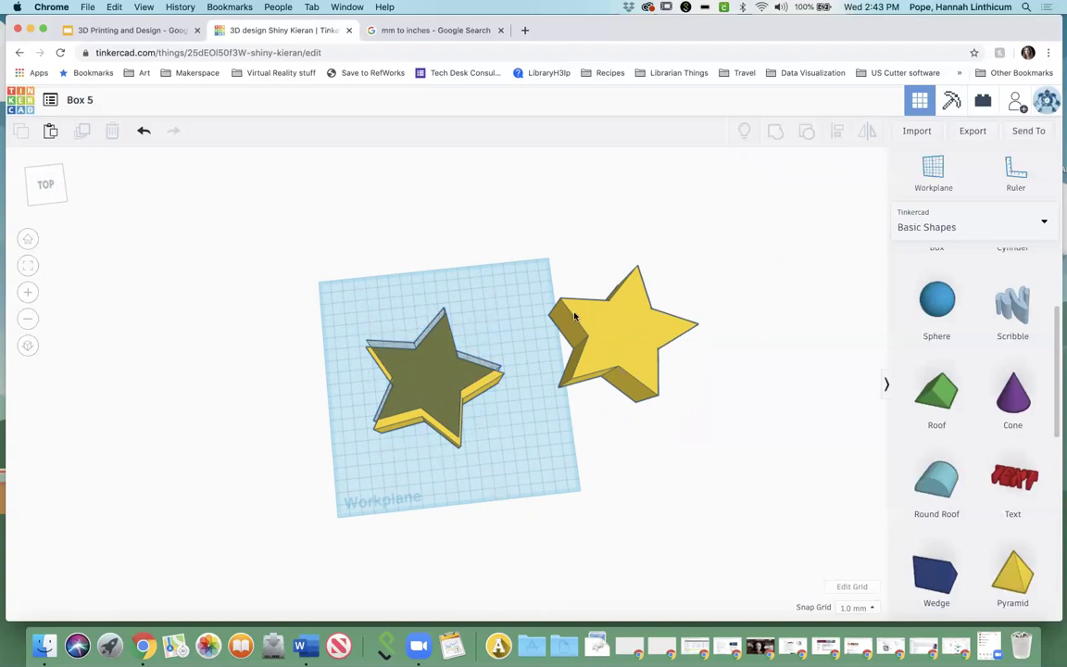
Align the overlapping solid star and hole star by their centres along both the length and width directions
{"action": "left_click_drag", "start_coordinate": [350, 293], "coordinate": [512, 471]}
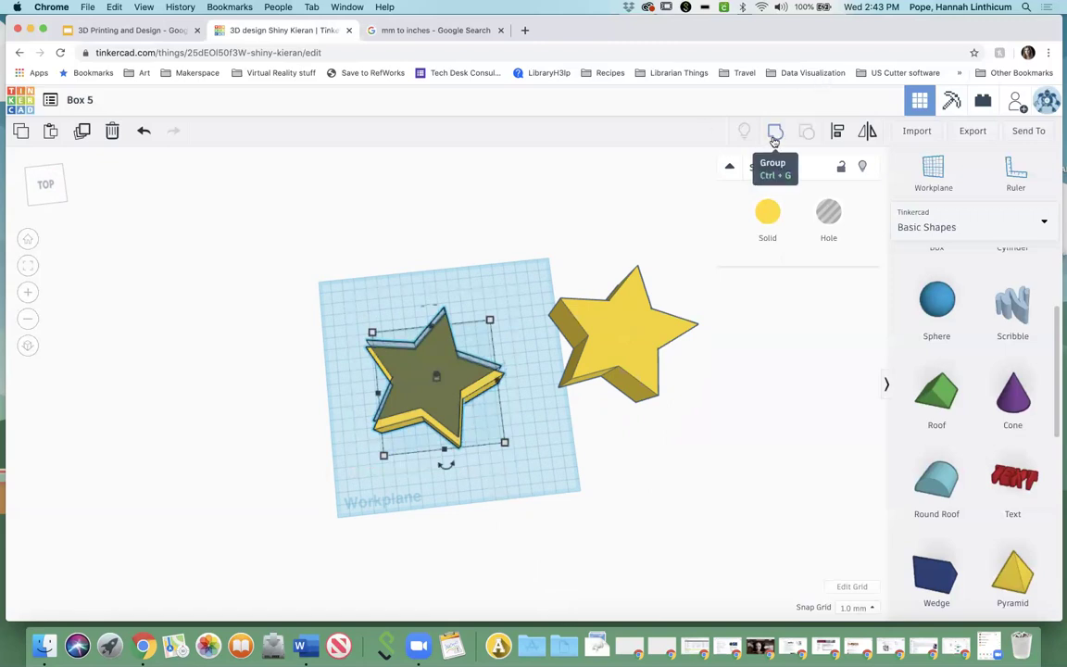
{"action": "left_click", "coordinate": [838, 134]}
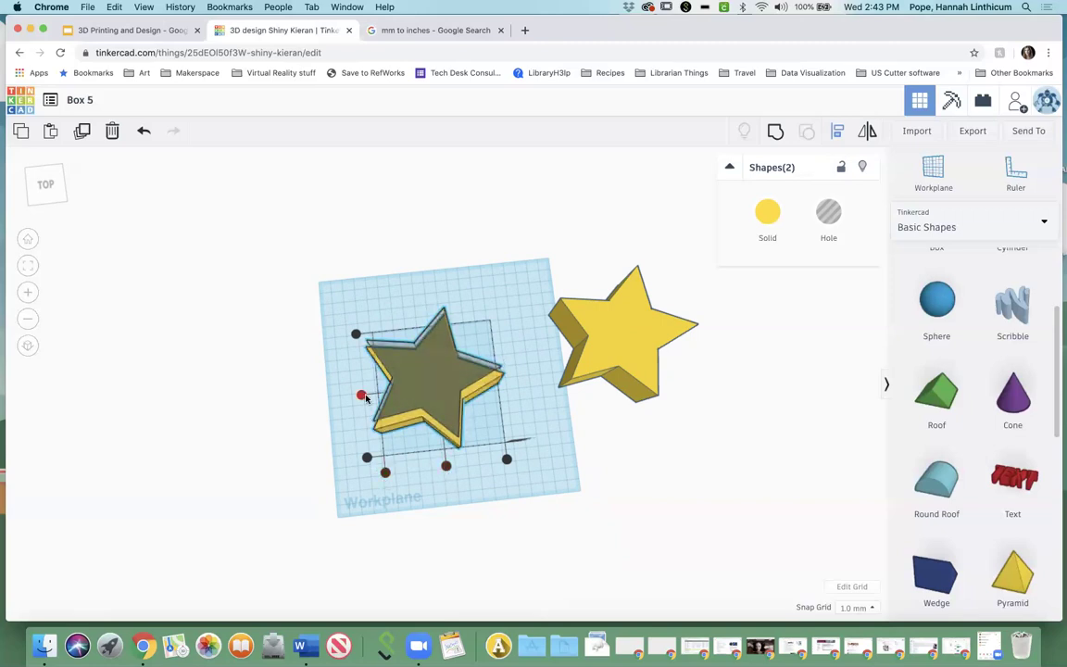
{"action": "left_click", "coordinate": [447, 468]}
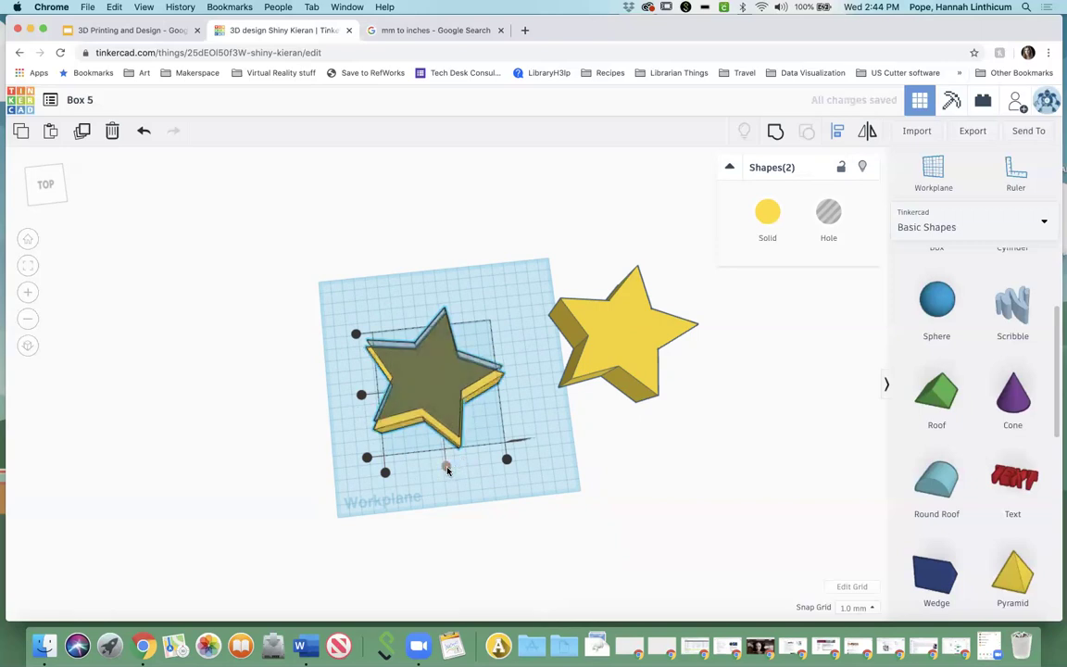
{"action": "left_click", "coordinate": [361, 396]}
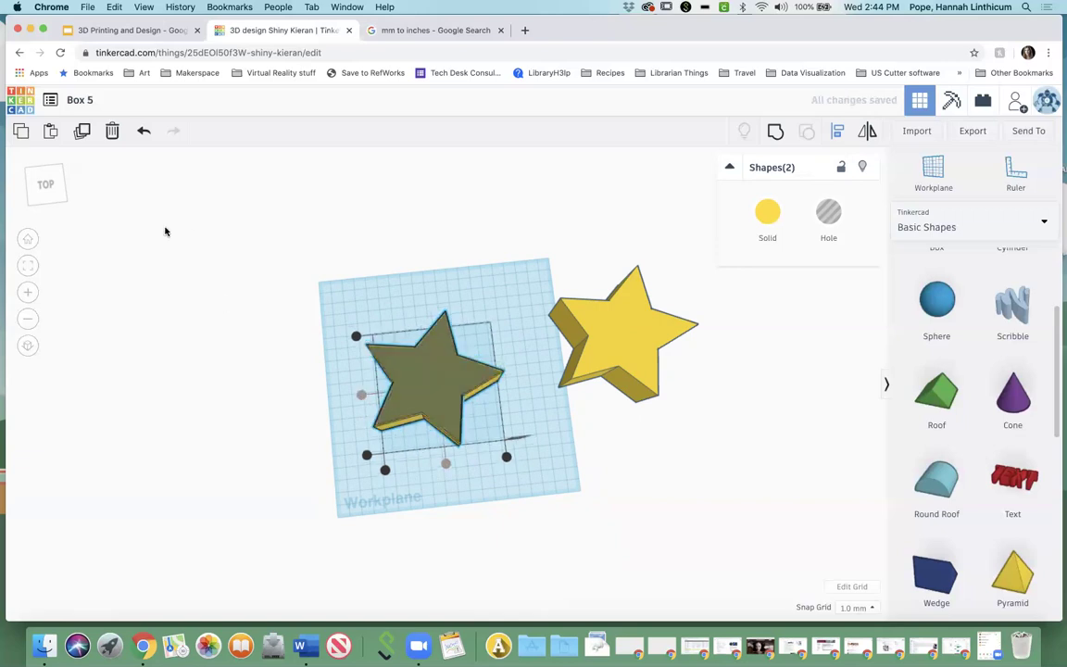
Examine the two overlapping stars from above and from the front, and recheck their centre alignment and the wall gap
{"action": "left_click", "coordinate": [52, 186]}
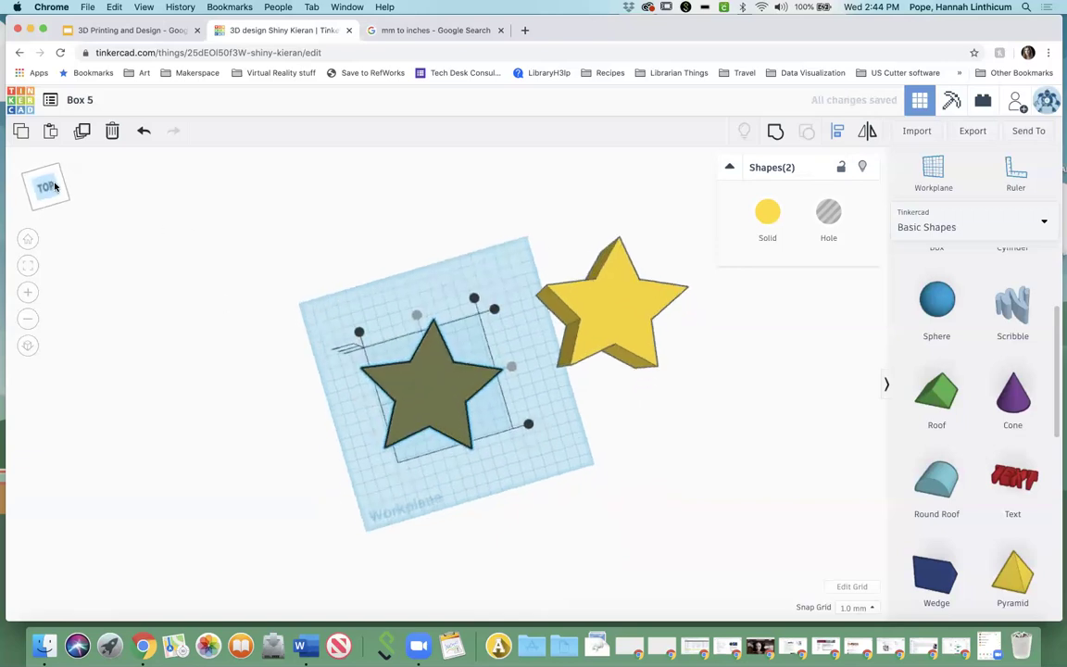
{"action": "scroll", "coordinate": [418, 382], "scroll_direction": "up", "scroll_amount": 3}
{"action": "scroll", "coordinate": [418, 382], "scroll_direction": "up", "scroll_amount": 5}
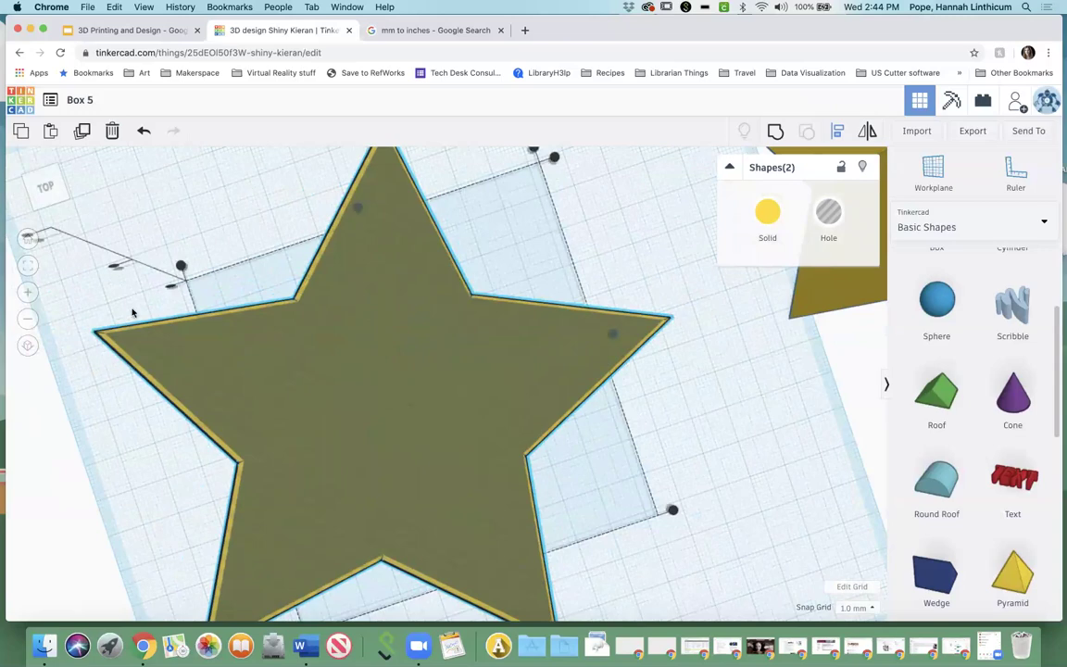
{"action": "left_click", "coordinate": [34, 187]}
{"action": "mouse_move", "coordinate": [34, 176]}
{"action": "left_mouse_down"}
{"action": "mouse_move", "coordinate": [37, 165]}
{"action": "mouse_move", "coordinate": [37, 180]}
{"action": "left_mouse_up"}
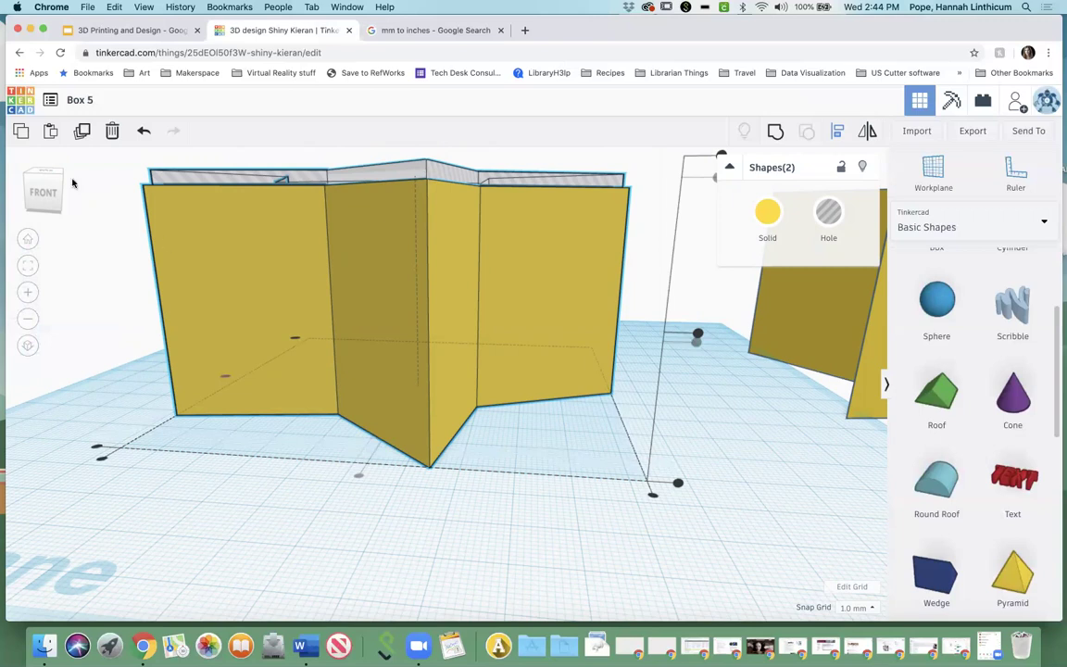
{"action": "left_click", "coordinate": [44, 186]}
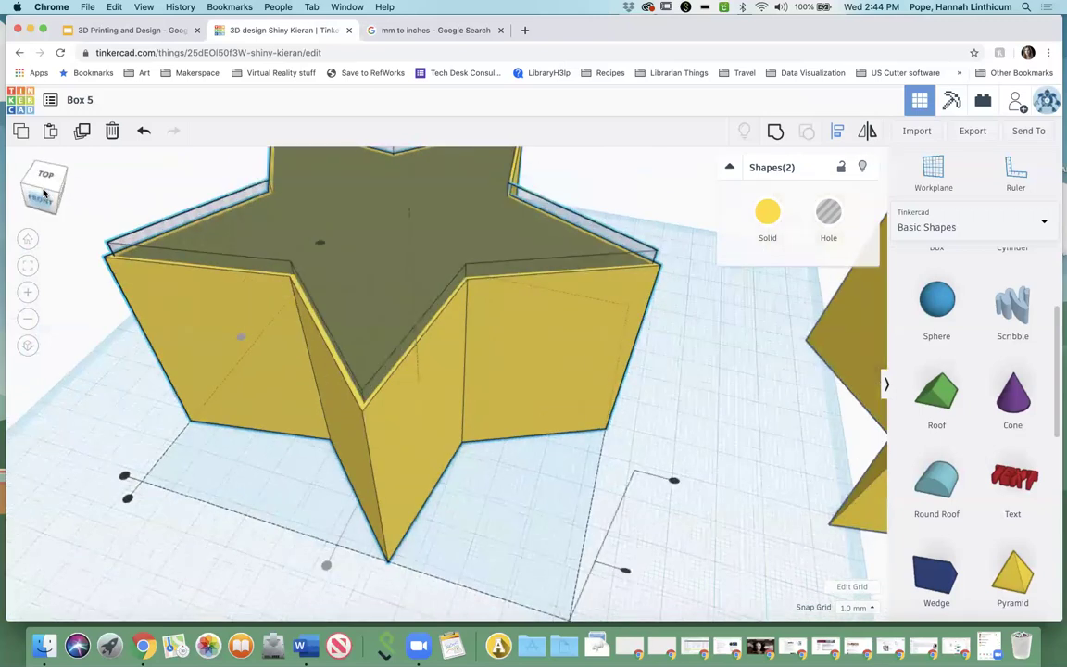
{"action": "left_click", "coordinate": [42, 196]}
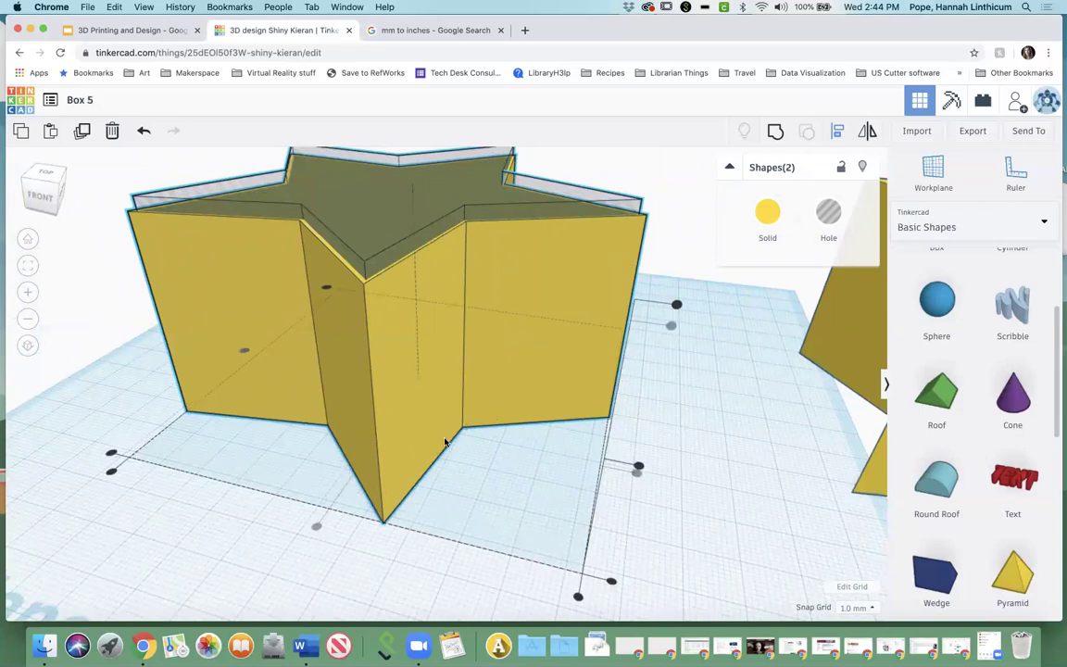
{"action": "left_click", "coordinate": [44, 175]}
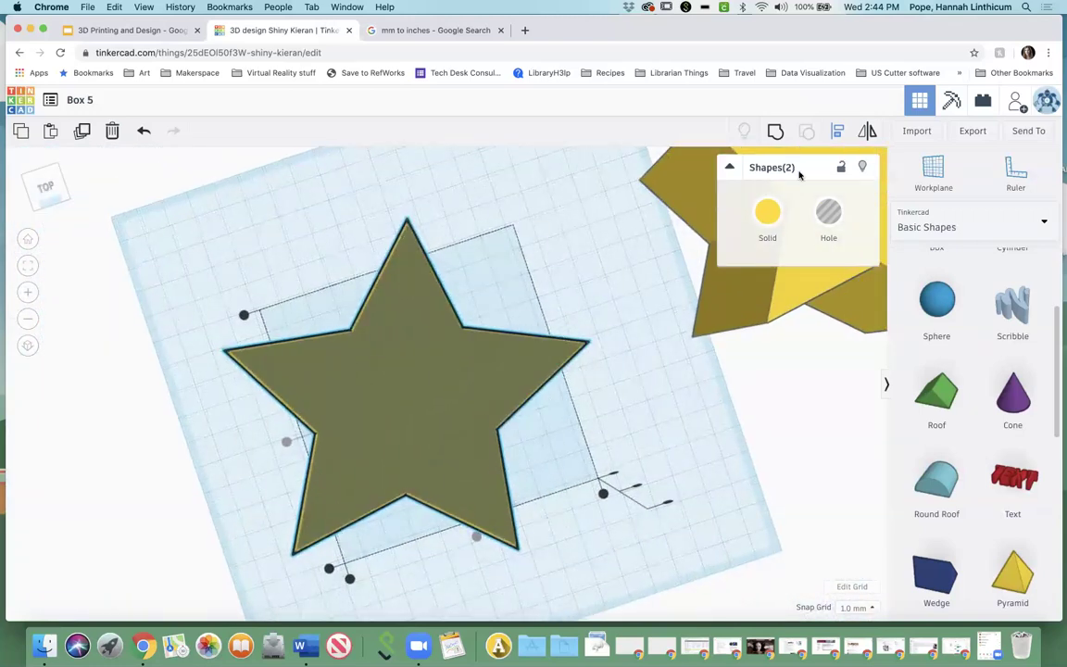
{"action": "left_click_drag", "start_coordinate": [179, 230], "coordinate": [598, 524]}
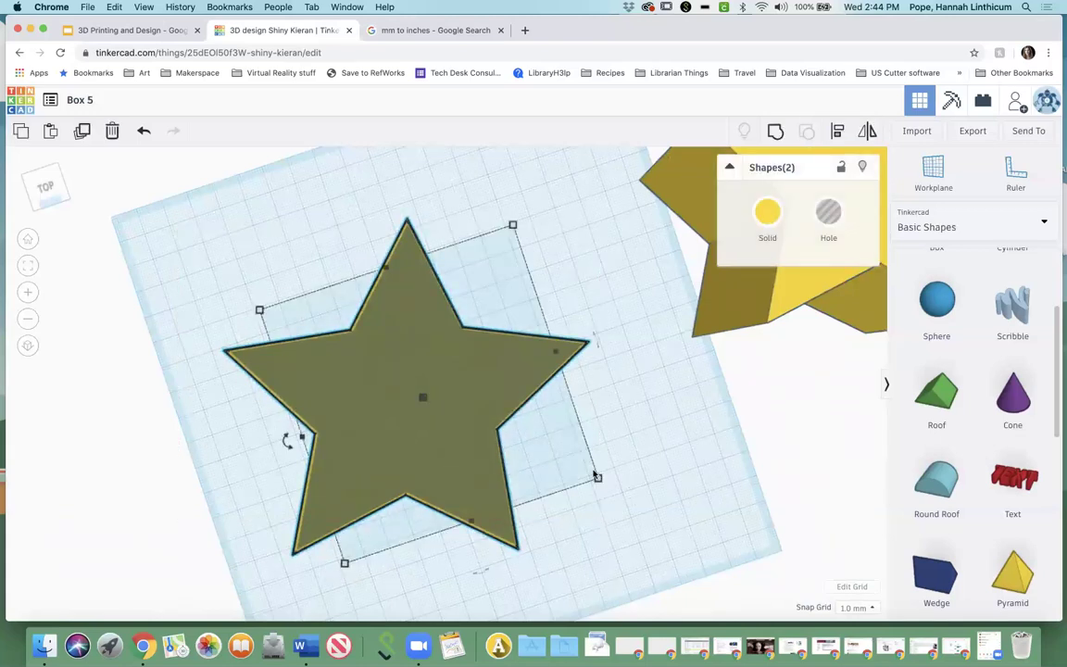
{"action": "left_click", "coordinate": [838, 134]}
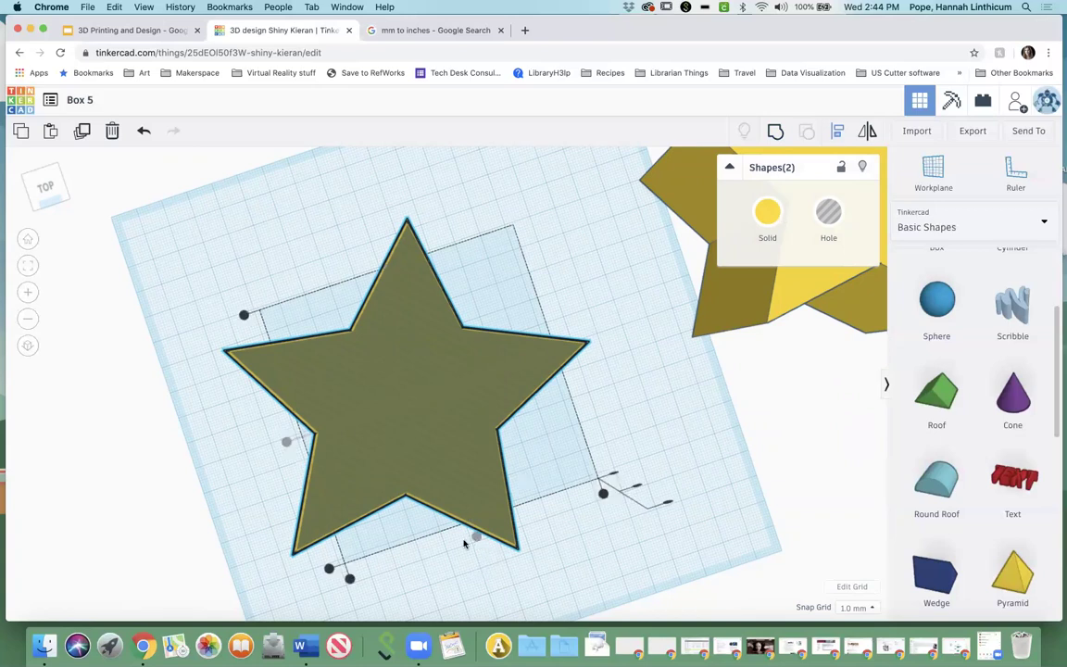
{"action": "left_click", "coordinate": [446, 202]}
Group the solid star with the overlapping hole star to cut out the box's inside
{"action": "left_click", "coordinate": [40, 185]}
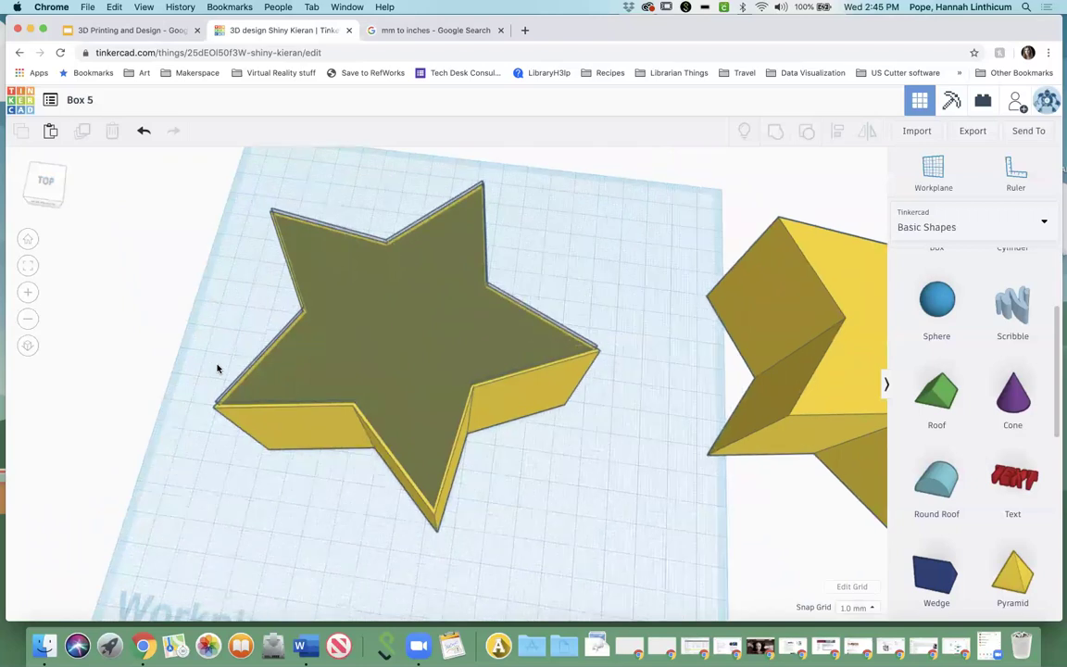
{"action": "scroll", "coordinate": [218, 369], "scroll_direction": "down", "scroll_amount": 2}
{"action": "left_click_drag", "start_coordinate": [299, 248], "coordinate": [530, 477]}
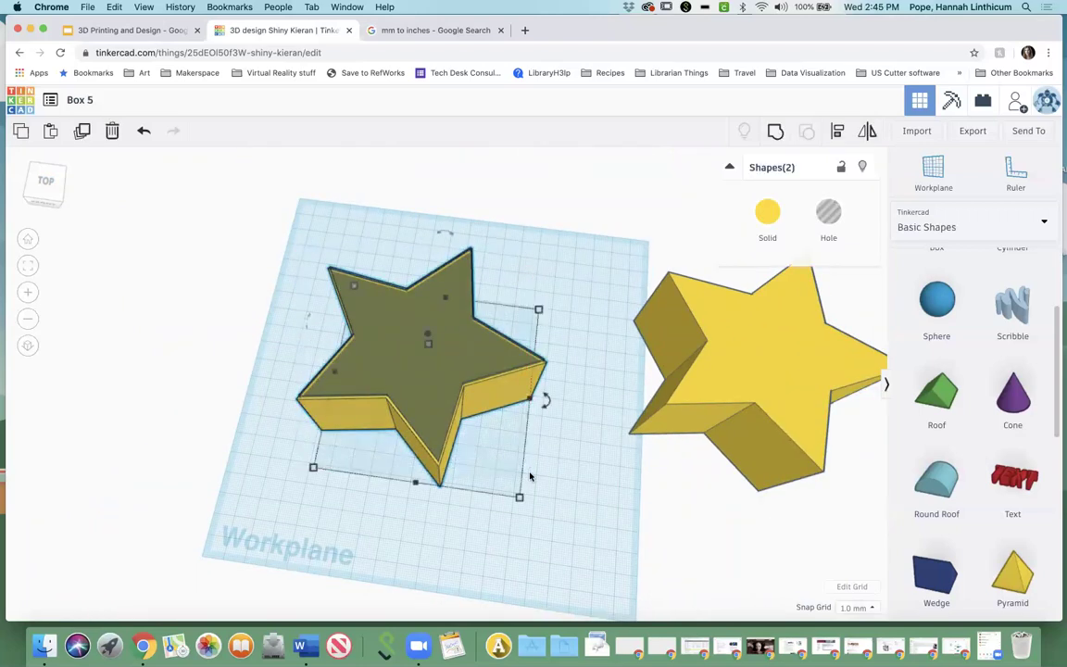
{"action": "left_click", "coordinate": [777, 134]}
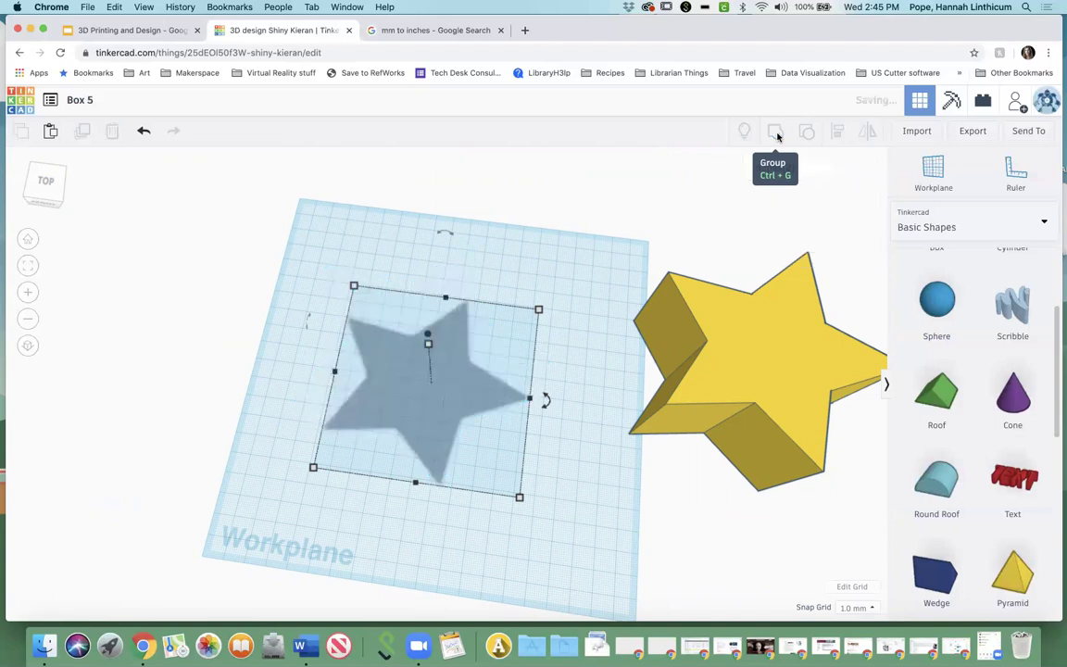
{"action": "left_click", "coordinate": [366, 235]}
Examine the hollow star box's walls and floor from above, the front and the sides
{"action": "left_click", "coordinate": [44, 196]}
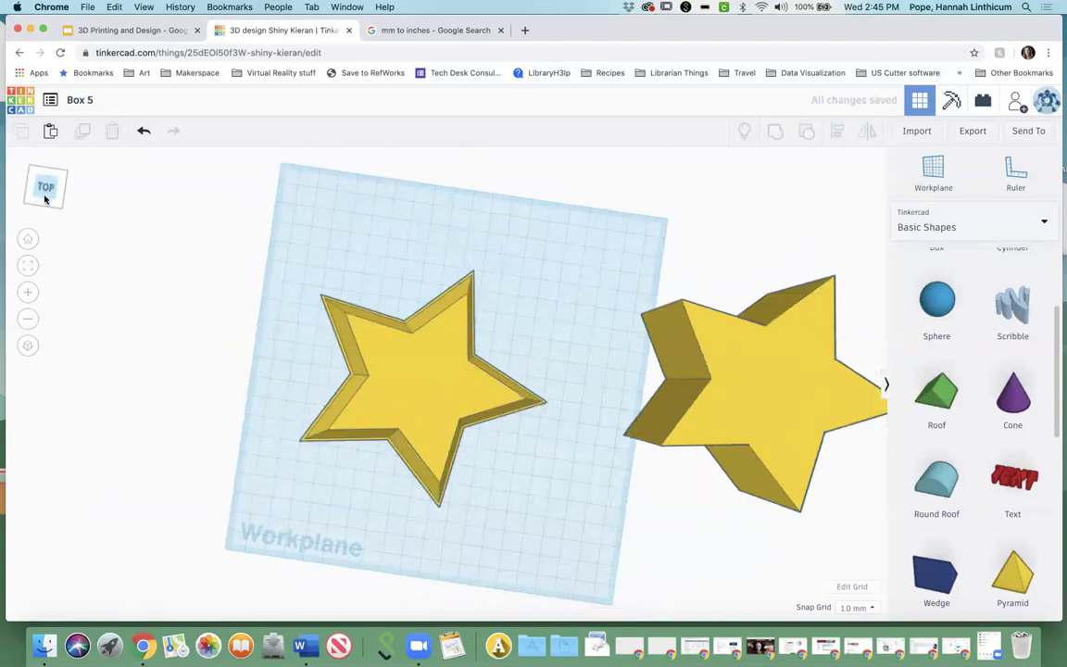
{"action": "left_click", "coordinate": [39, 191]}
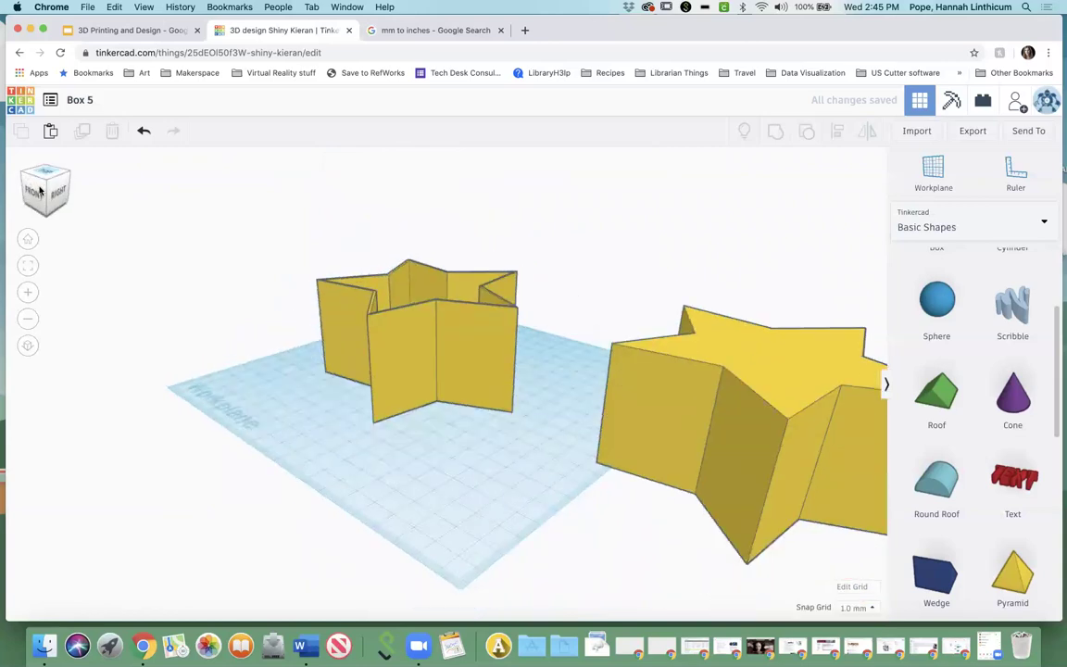
{"action": "left_click", "coordinate": [39, 191]}
{"action": "left_click", "coordinate": [71, 200]}
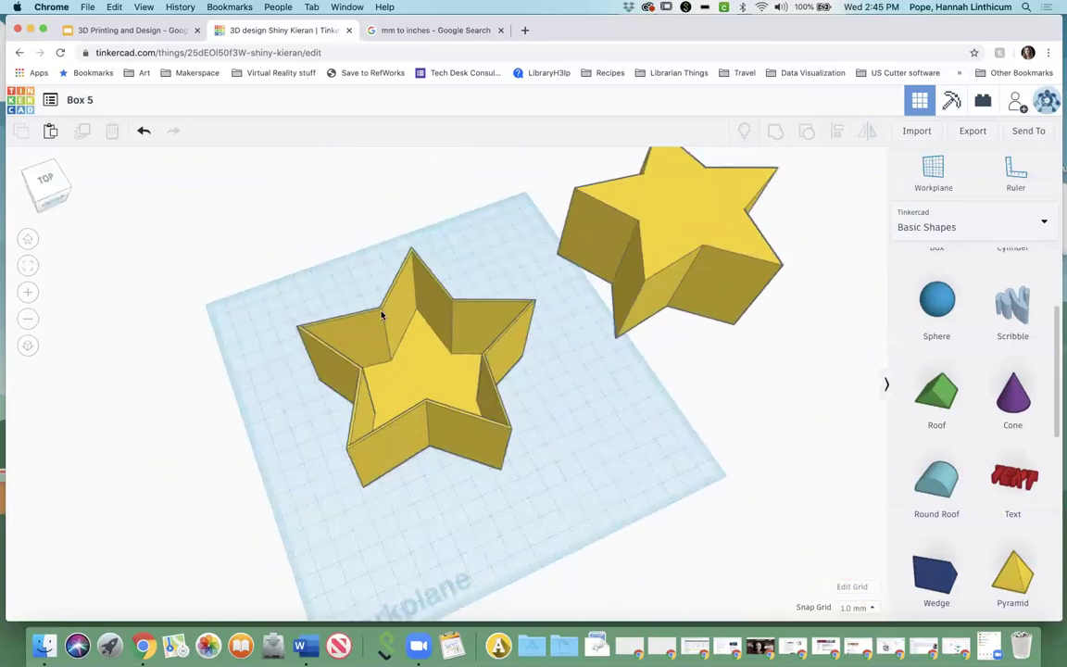
{"action": "left_click", "coordinate": [57, 196]}
{"action": "left_click_drag", "start_coordinate": [58, 195], "coordinate": [414, 397]}
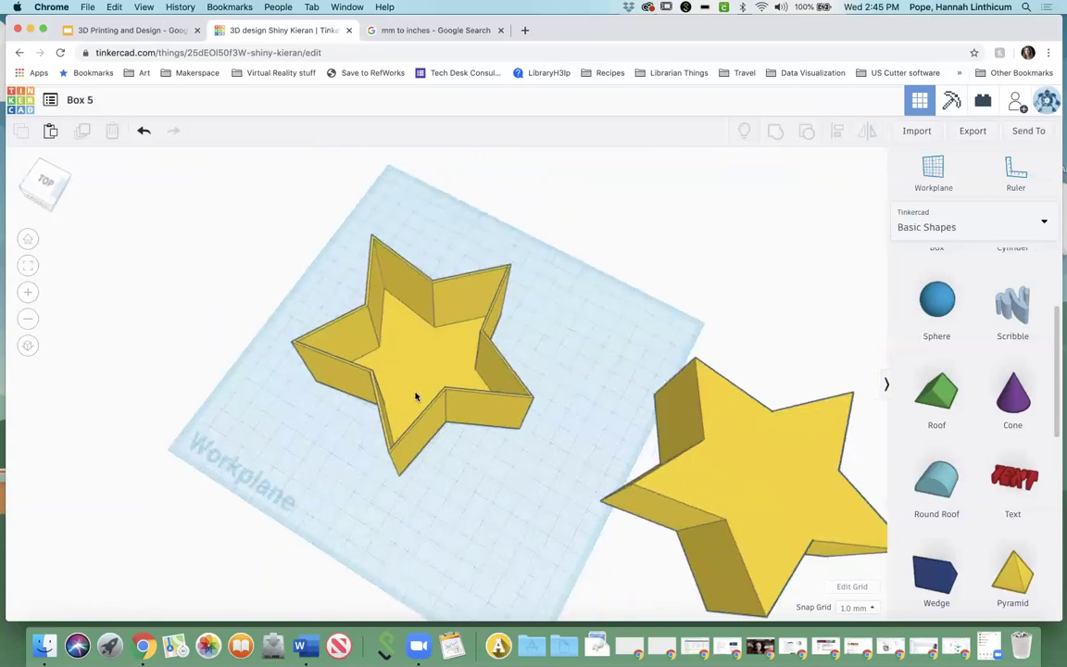
{"action": "left_click", "coordinate": [51, 159]}
{"action": "left_click", "coordinate": [52, 141]}
{"action": "left_click", "coordinate": [53, 176]}
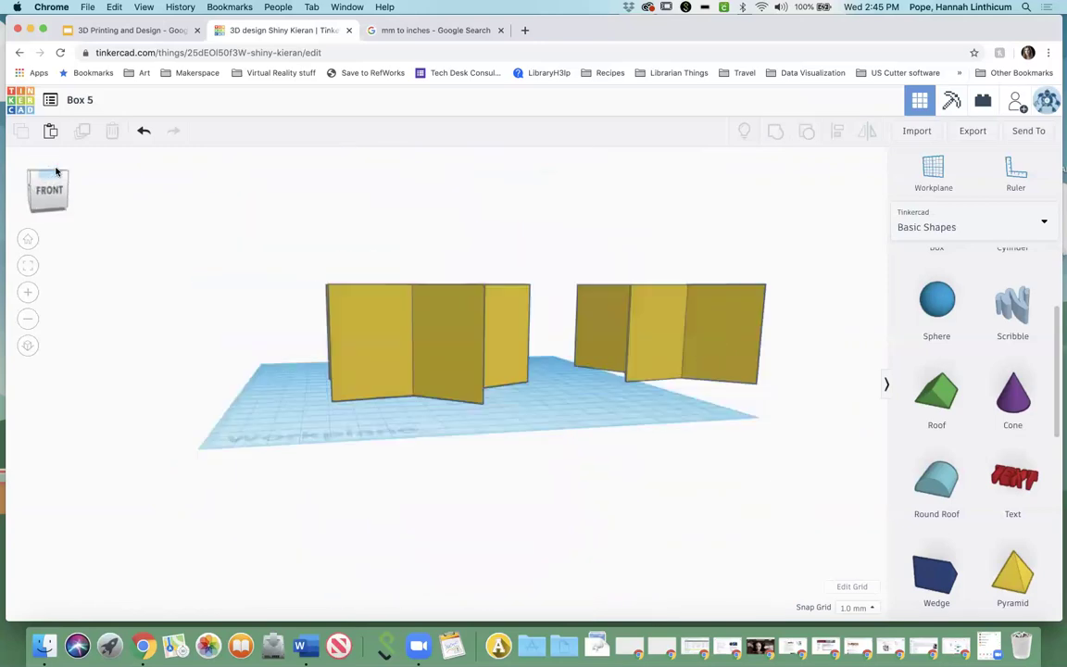
{"action": "left_click", "coordinate": [53, 177]}
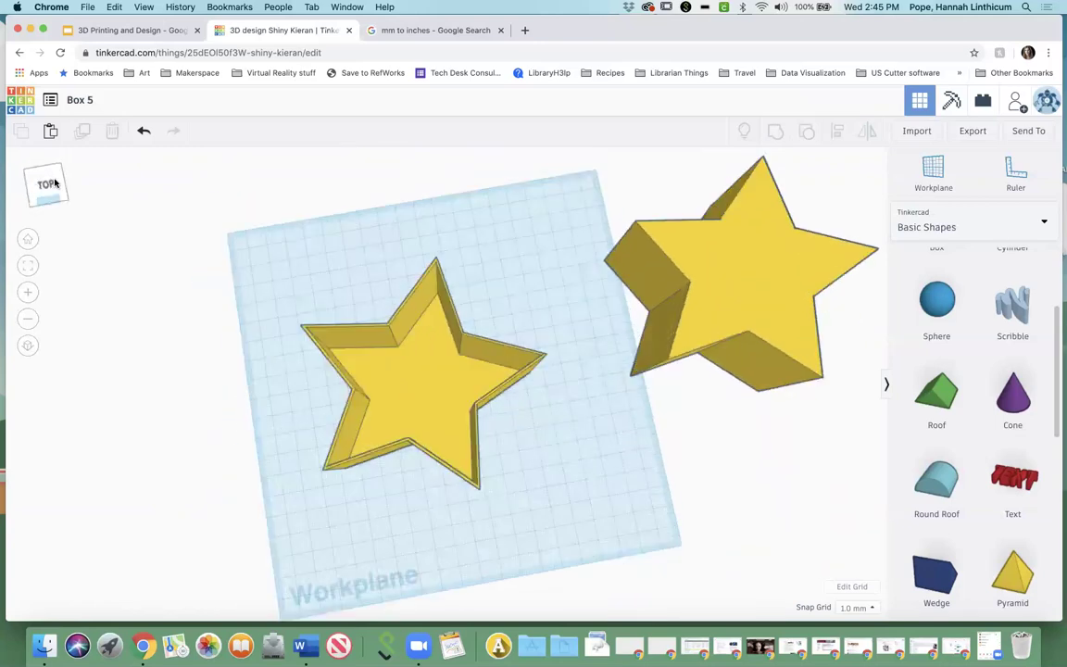
{"action": "left_click", "coordinate": [53, 182]}
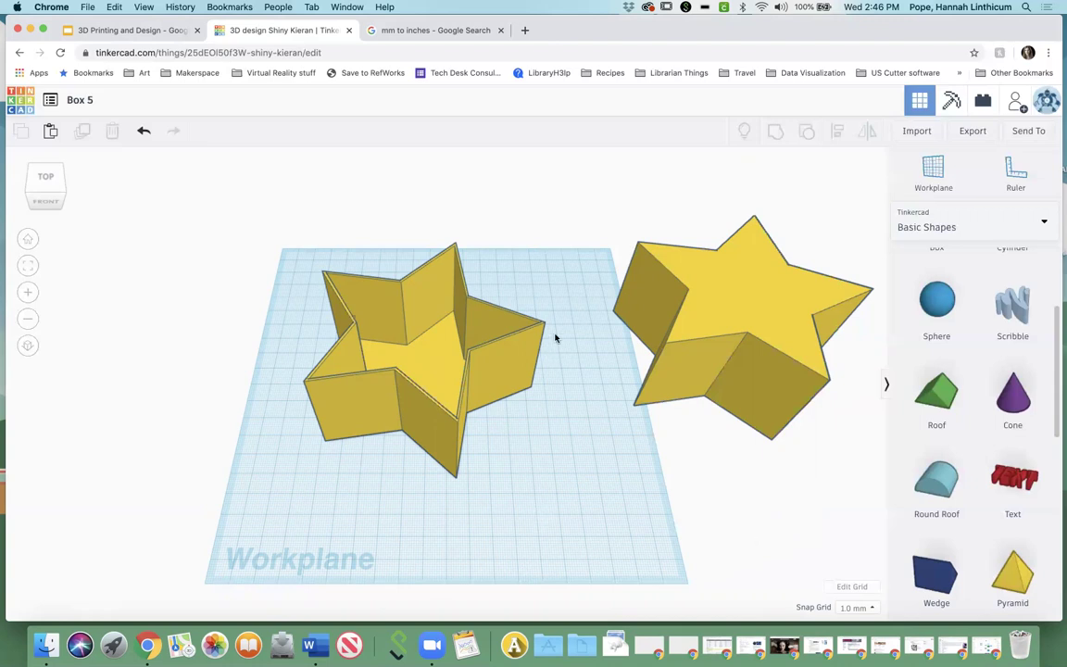
Move the hollow star box 4 mm right and 15 mm forward on the workplane
{"action": "left_click_drag", "start_coordinate": [461, 341], "coordinate": [441, 365]}
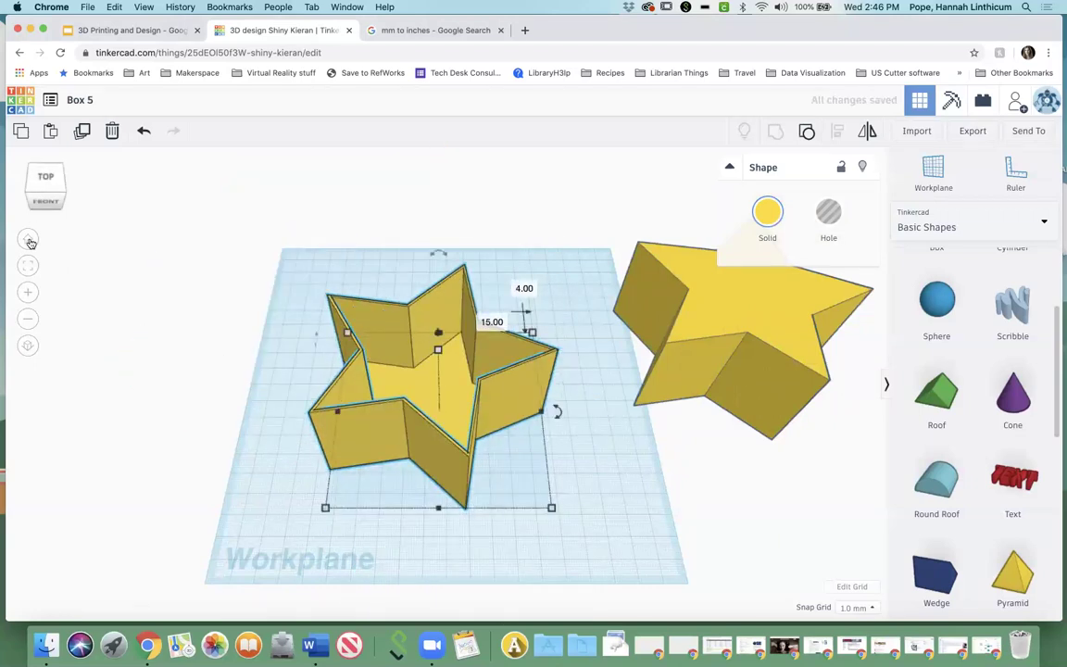
{"action": "left_click", "coordinate": [29, 240]}
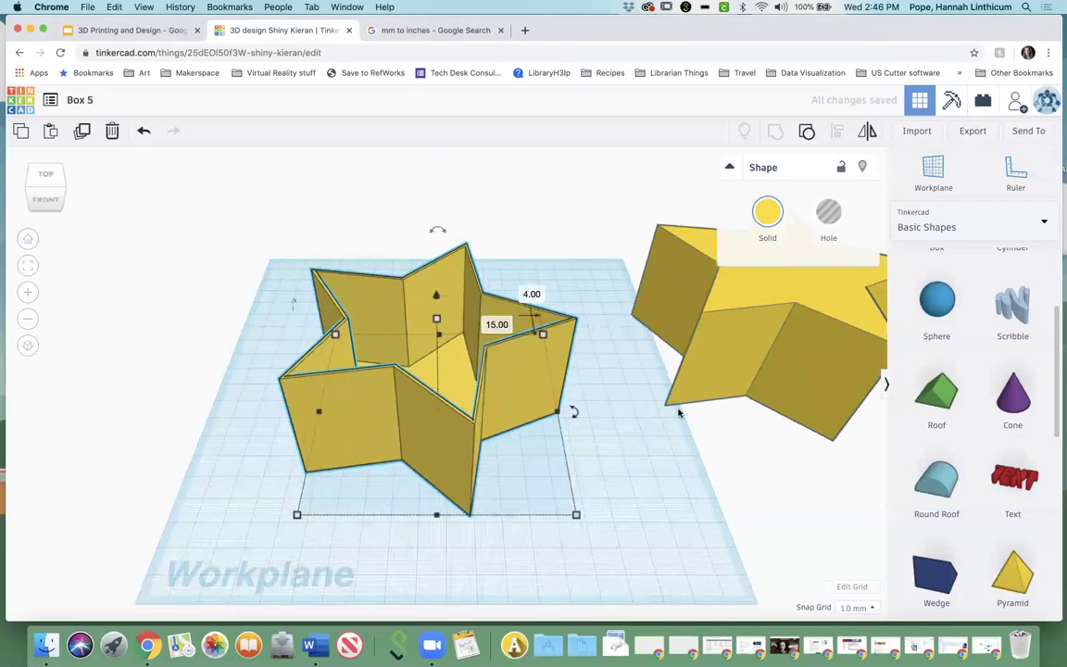
{"action": "left_click", "coordinate": [664, 451]}
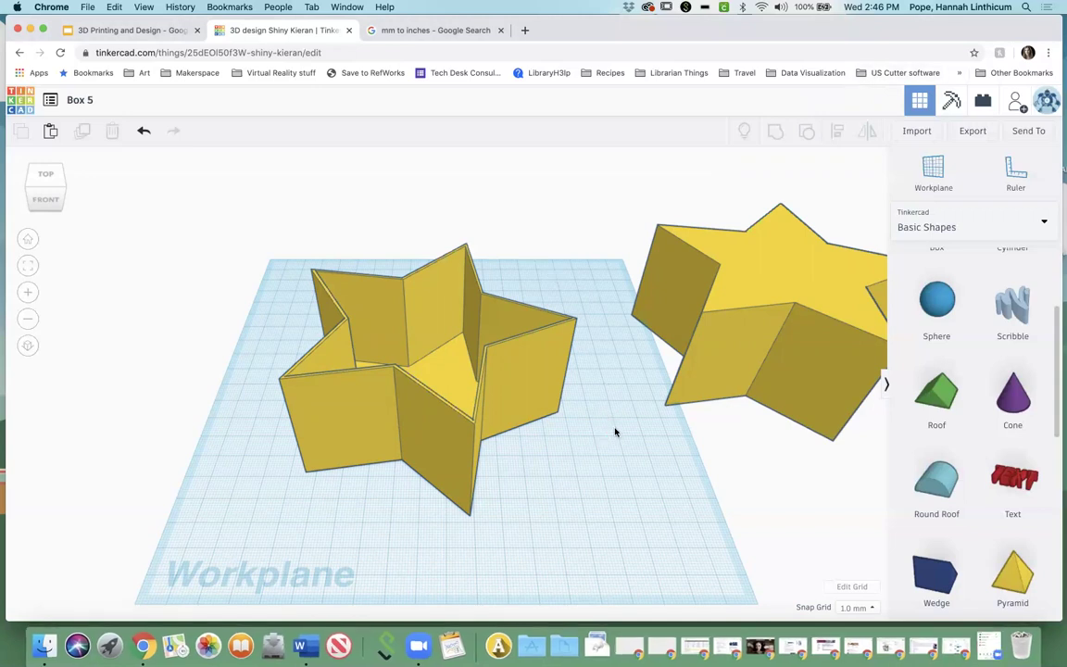
Reduce the height of the solid star beside the workplane to 6 mm to make a flat lid
{"action": "left_click", "coordinate": [44, 194]}
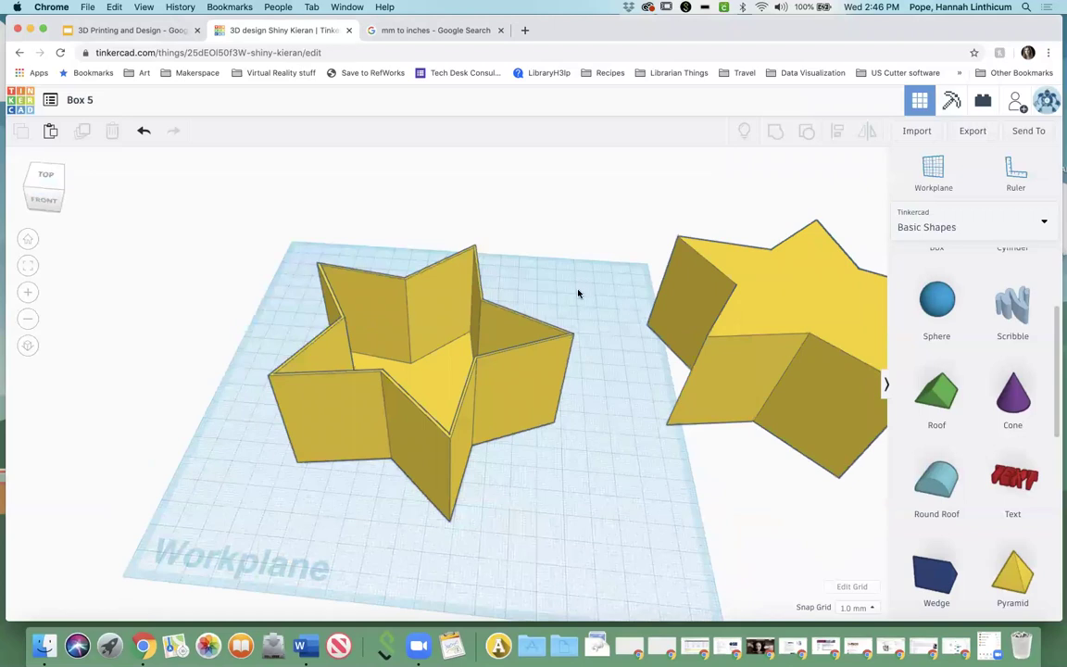
{"action": "scroll", "coordinate": [502, 323], "scroll_direction": "down", "scroll_amount": 5}
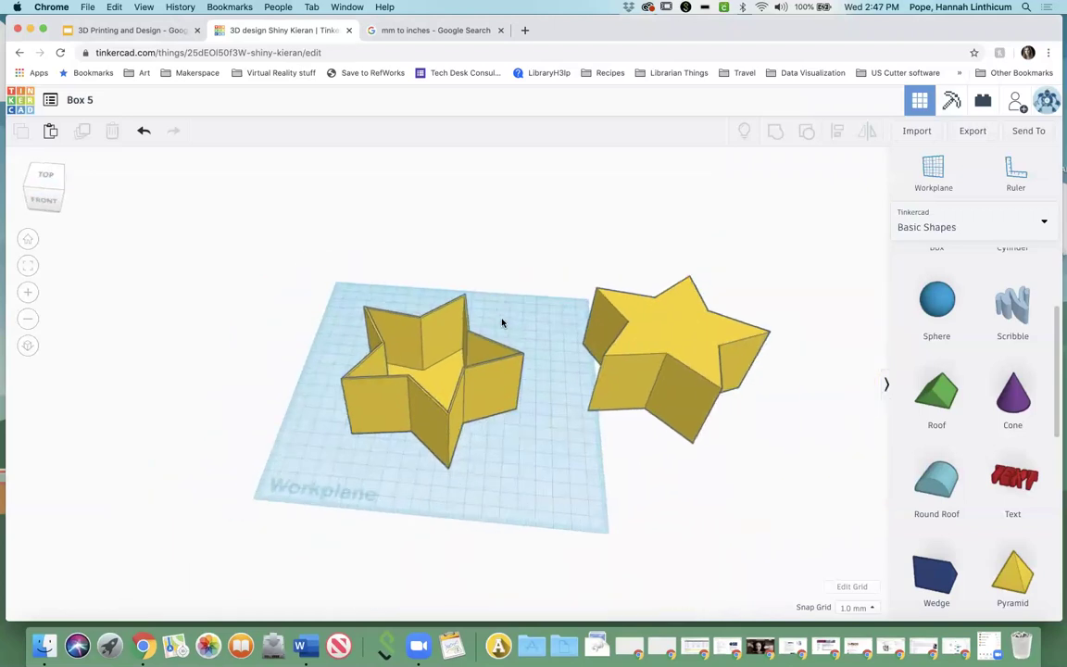
{"action": "scroll", "coordinate": [503, 323], "scroll_direction": "up", "scroll_amount": 3}
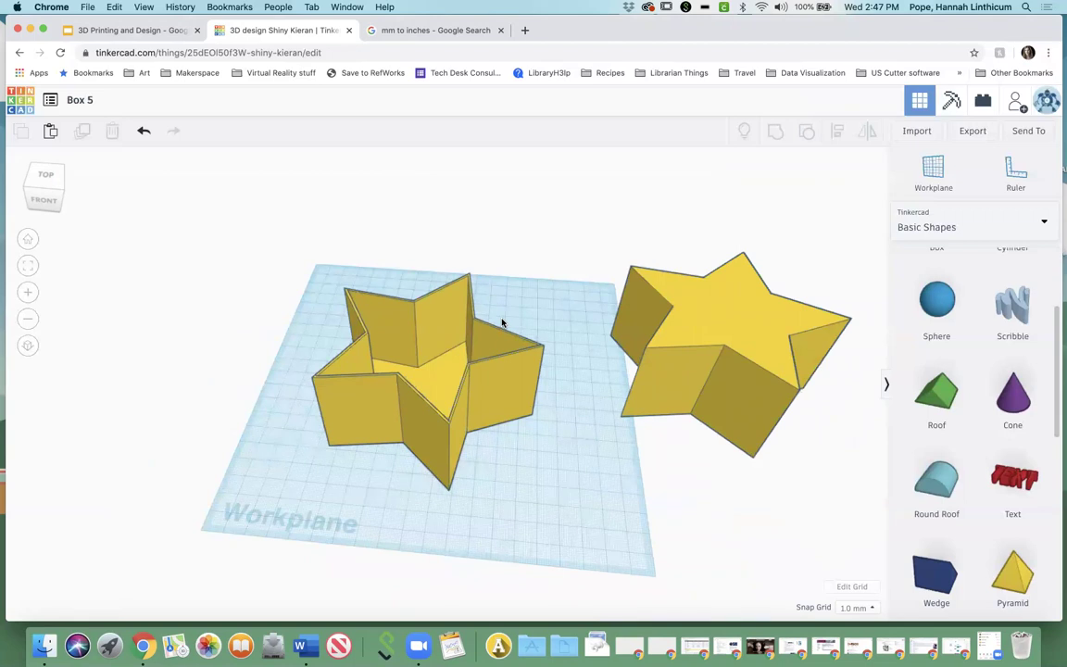
{"action": "left_click", "coordinate": [723, 338]}
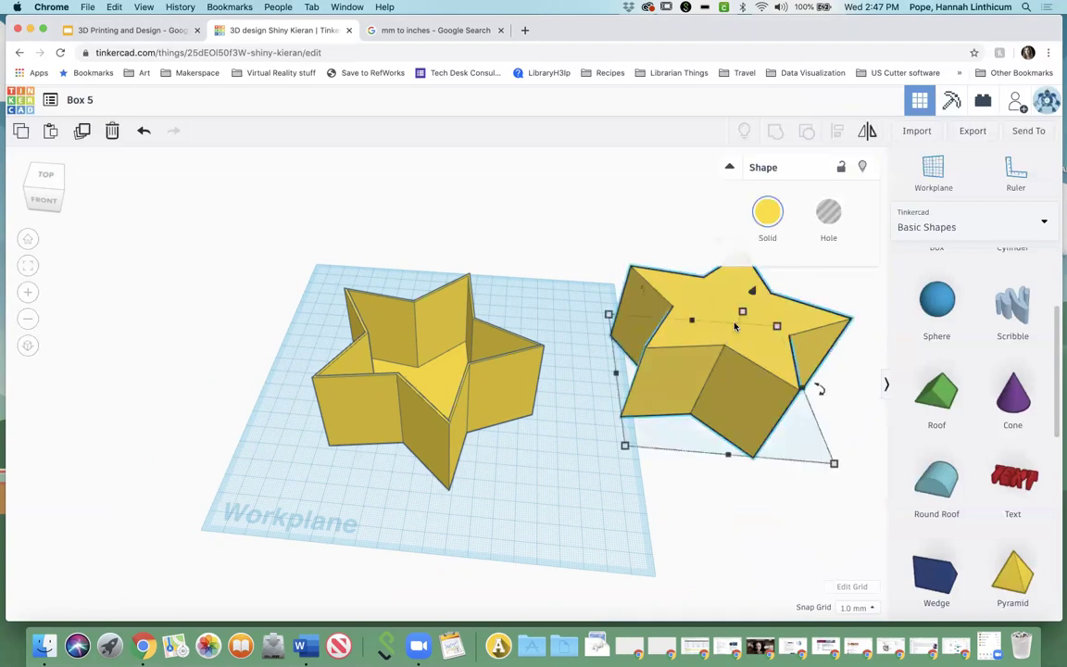
{"action": "left_click", "coordinate": [49, 197]}
{"action": "left_click_drag", "start_coordinate": [49, 198], "coordinate": [39, 175]}
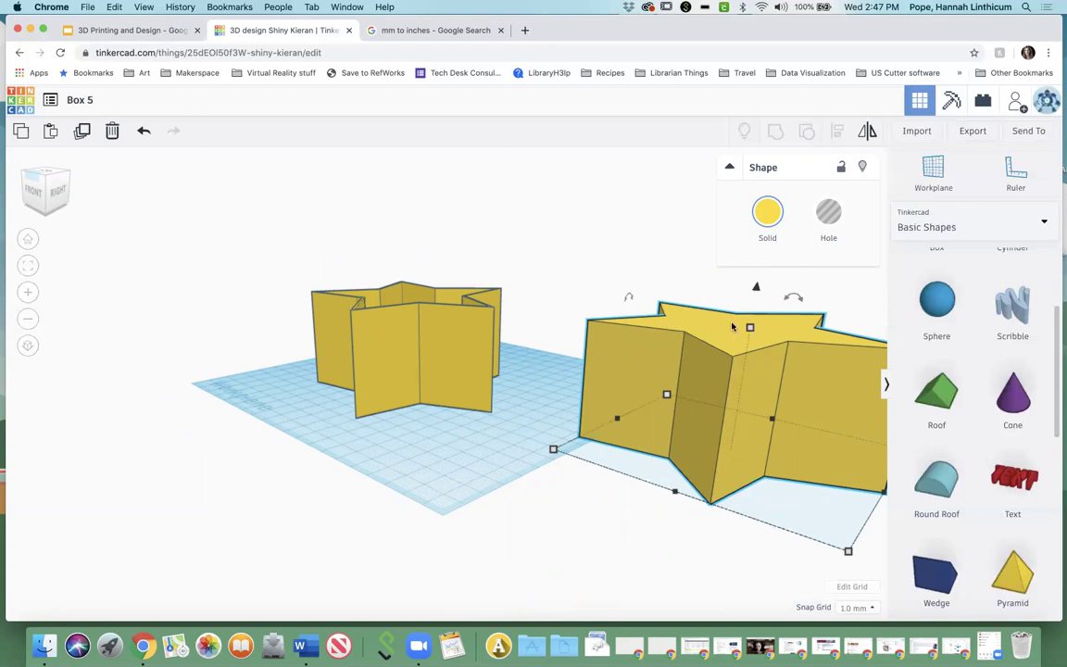
{"action": "mouse_move", "coordinate": [750, 330]}
{"action": "left_click_drag", "start_coordinate": [750, 330], "coordinate": [732, 440]}
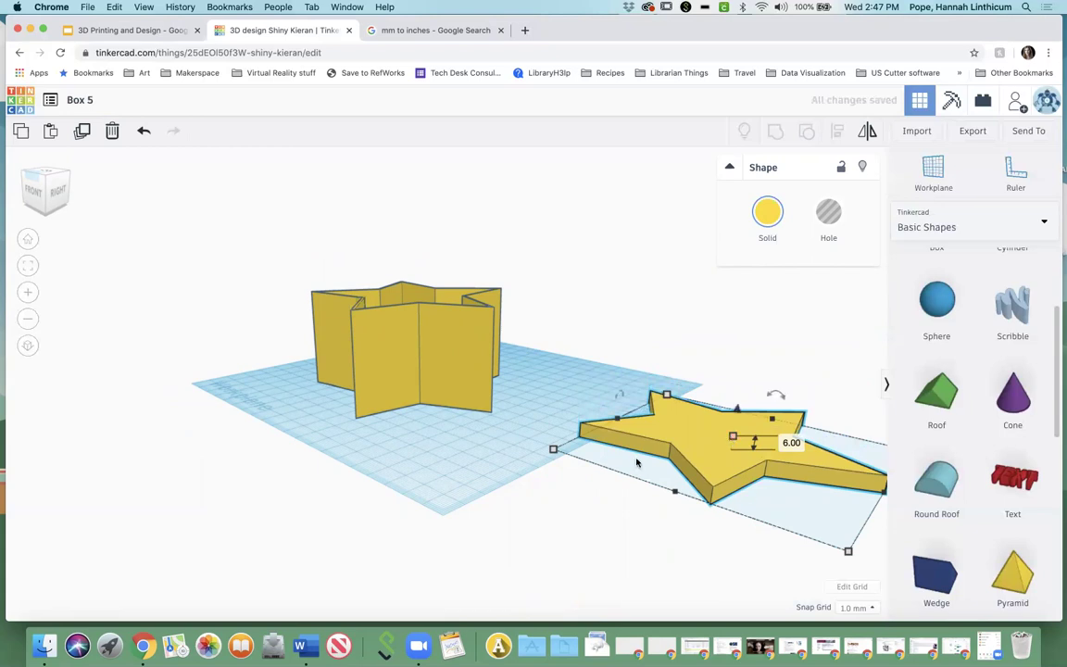
Move the flat star lid 23 mm left and 35 mm forward, keeping it clear of the hollow box
{"action": "left_click", "coordinate": [35, 178]}
{"action": "left_click", "coordinate": [51, 199]}
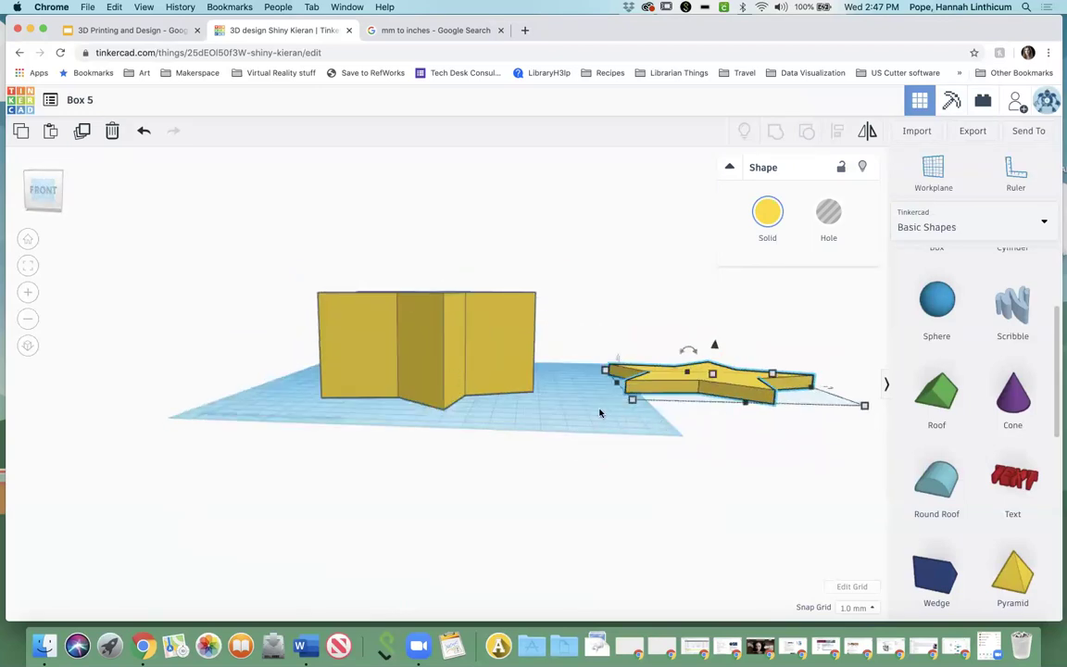
{"action": "left_click_drag", "start_coordinate": [41, 205], "coordinate": [44, 197]}
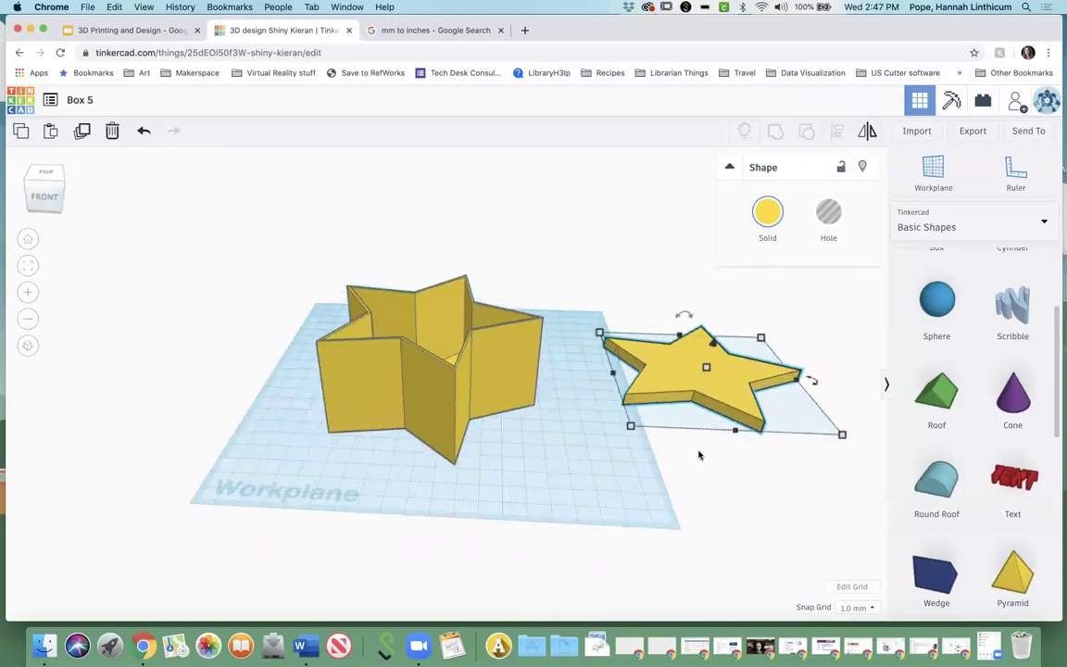
{"action": "left_click", "coordinate": [775, 471]}
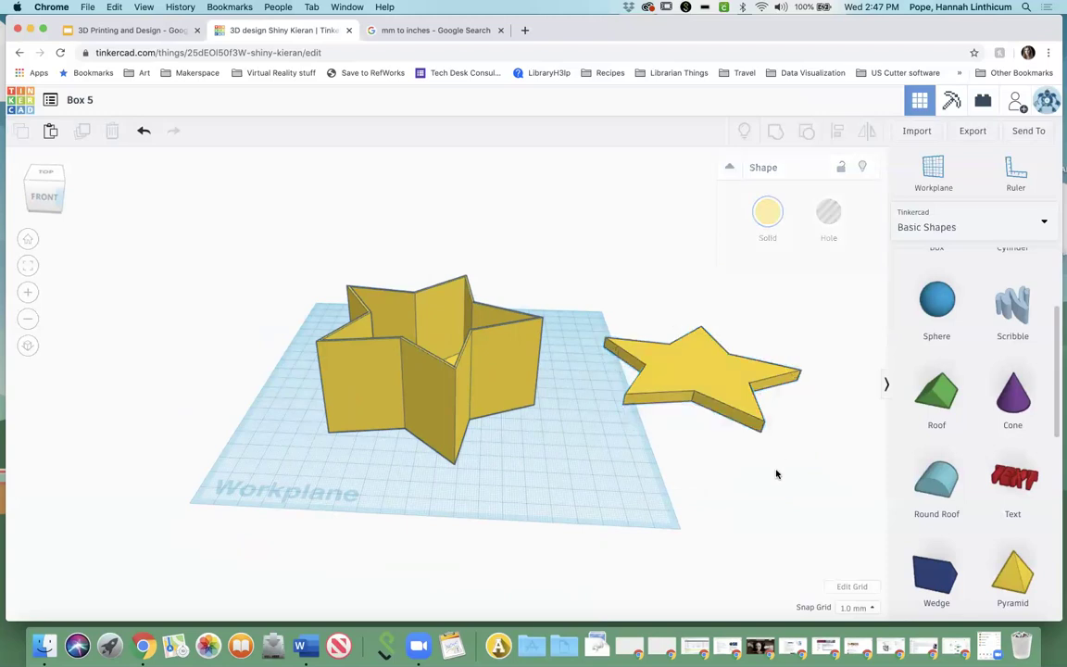
{"action": "left_click_drag", "start_coordinate": [678, 374], "coordinate": [658, 400]}
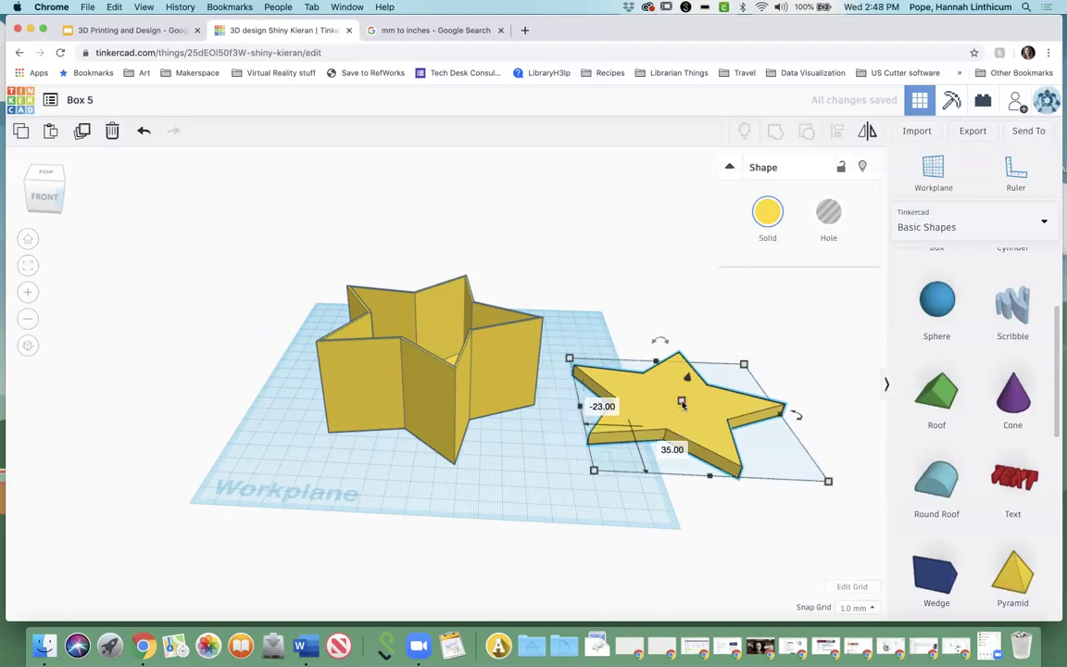
Add an icosahedron from the basic shapes and place it near the middle of the flat star lid
{"action": "left_click", "coordinate": [694, 538]}
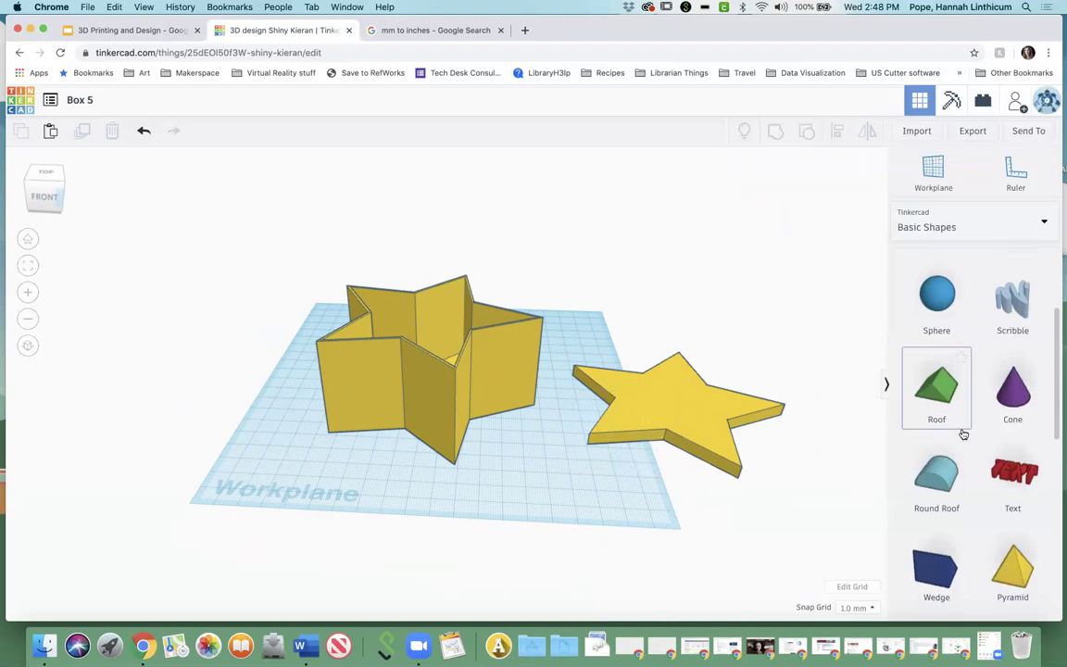
{"action": "scroll", "coordinate": [964, 435], "scroll_direction": "down", "scroll_amount": 2}
{"action": "scroll", "coordinate": [963, 434], "scroll_direction": "down", "scroll_amount": 5}
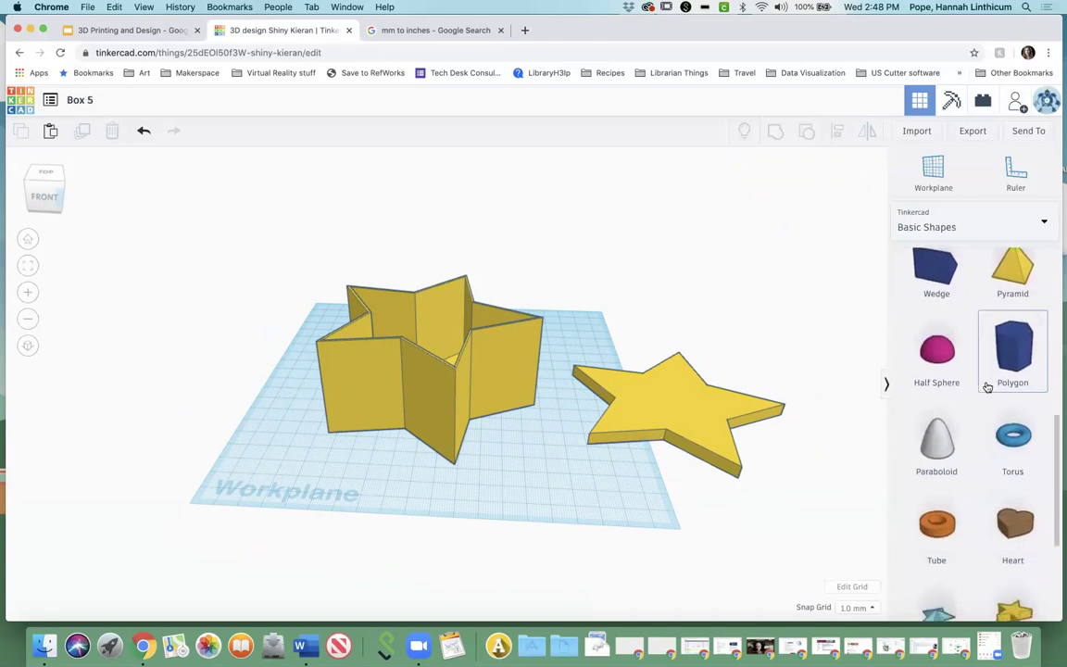
{"action": "scroll", "coordinate": [988, 387], "scroll_direction": "down", "scroll_amount": 3}
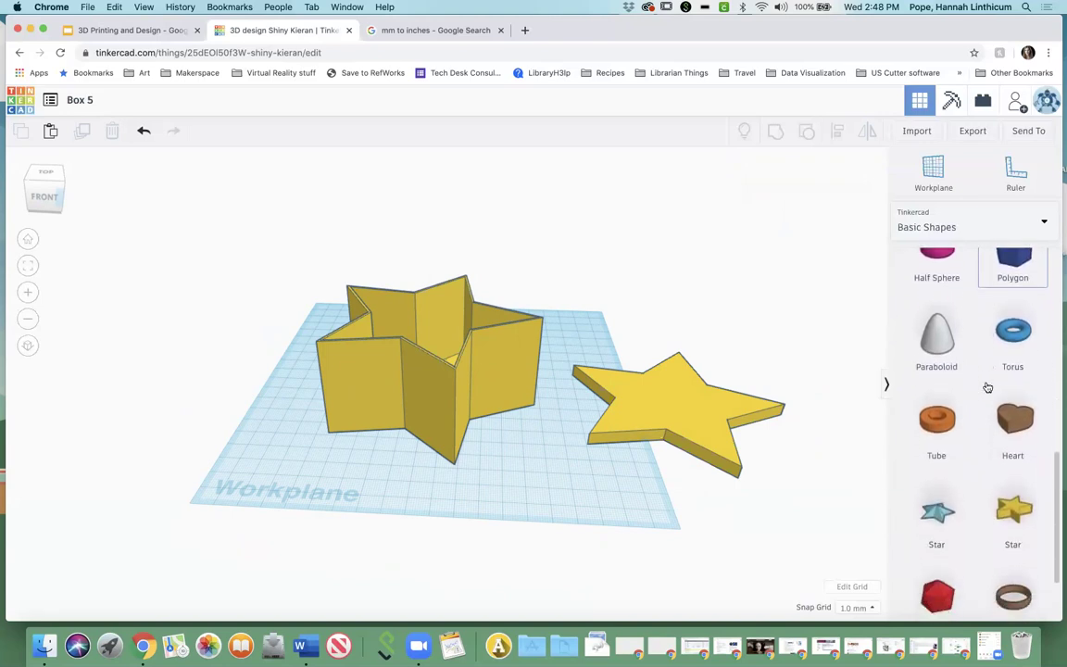
{"action": "scroll", "coordinate": [988, 387], "scroll_direction": "down", "scroll_amount": 2}
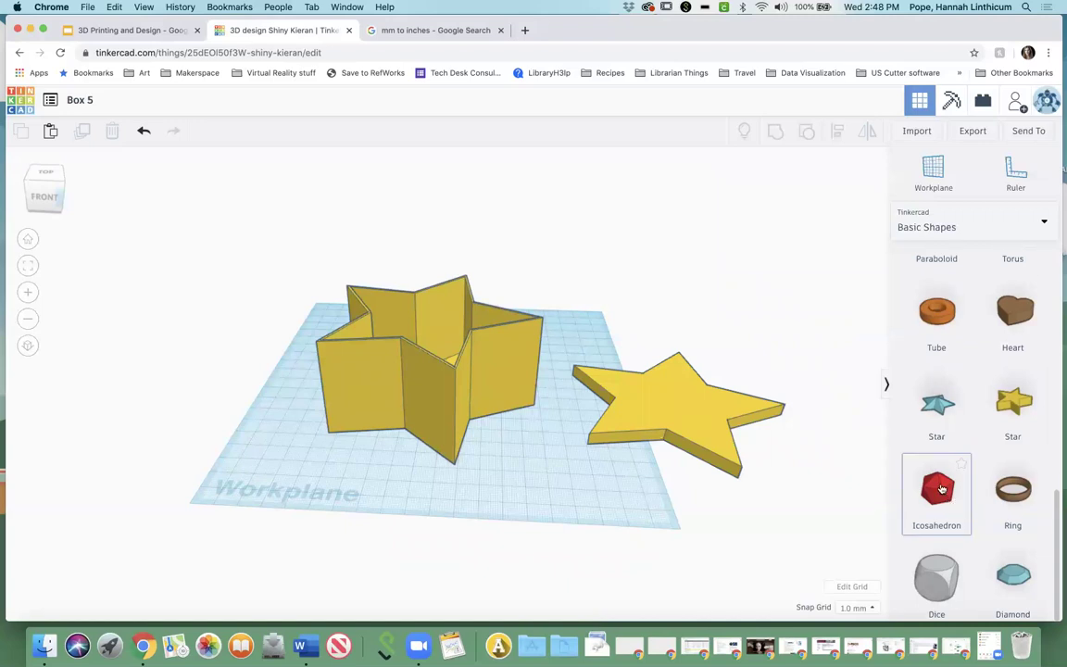
{"action": "left_click_drag", "start_coordinate": [942, 489], "coordinate": [605, 488]}
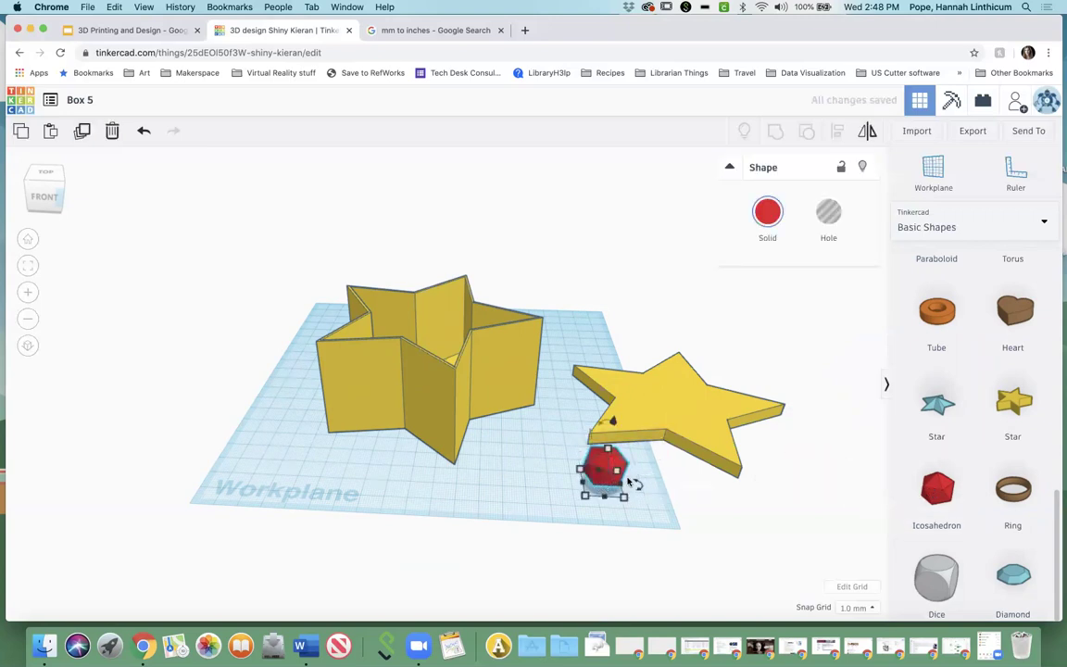
{"action": "left_click_drag", "start_coordinate": [609, 474], "coordinate": [680, 396]}
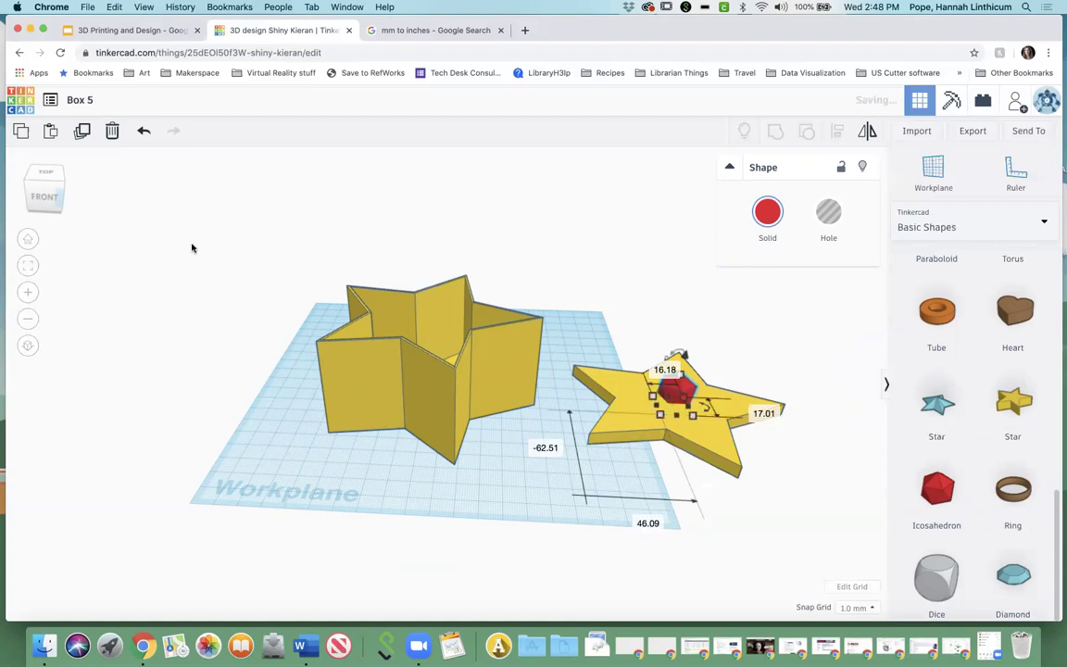
Move the hollow star box 52 mm left and 84 mm back, and bring the lid with its icosahedron fully onto the workplane
{"action": "left_click", "coordinate": [45, 172]}
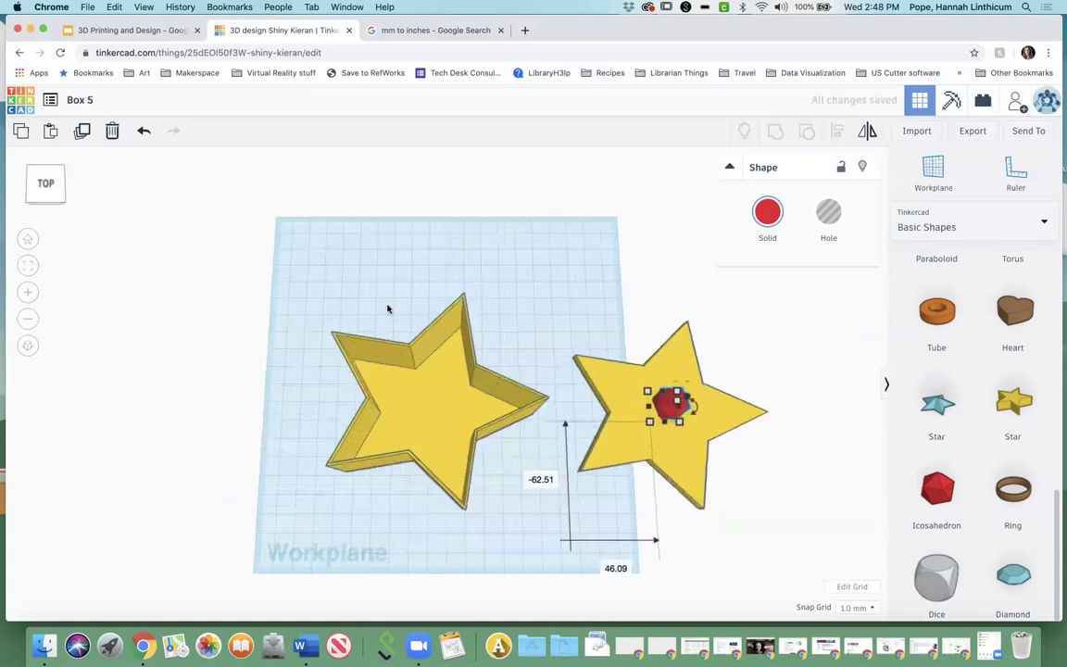
{"action": "left_click", "coordinate": [389, 322]}
{"action": "left_click_drag", "start_coordinate": [408, 366], "coordinate": [301, 216]}
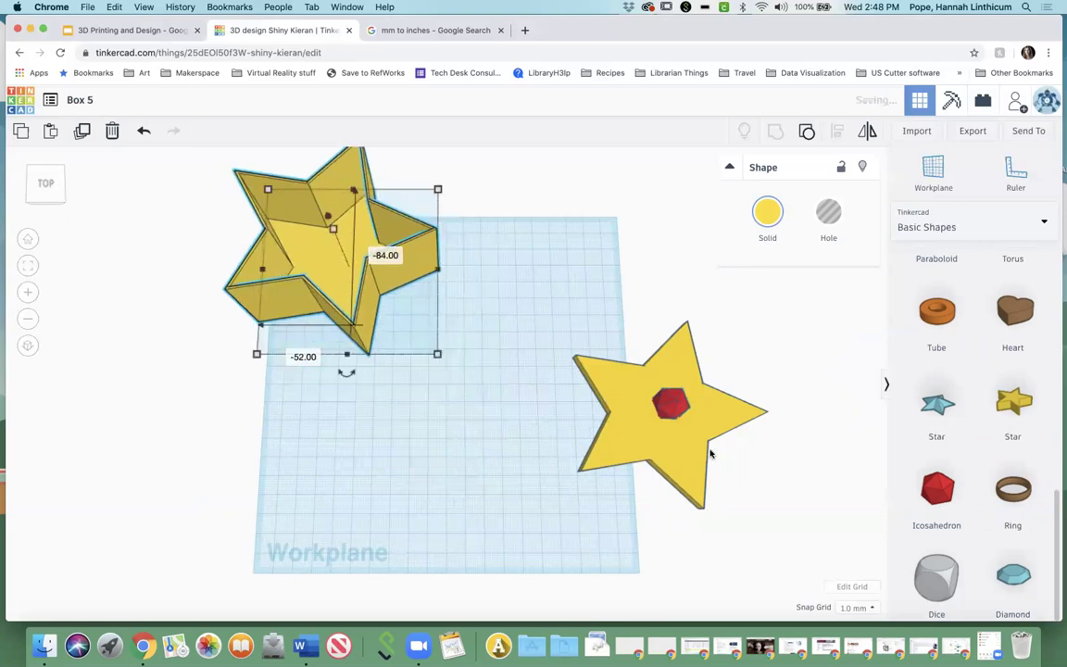
{"action": "left_click_drag", "start_coordinate": [726, 331], "coordinate": [630, 459]}
{"action": "left_click_drag", "start_coordinate": [698, 430], "coordinate": [514, 446]}
Align the icosahedron and the star lid on their centres in both horizontal directions
{"action": "left_click_drag", "start_coordinate": [429, 337], "coordinate": [643, 567]}
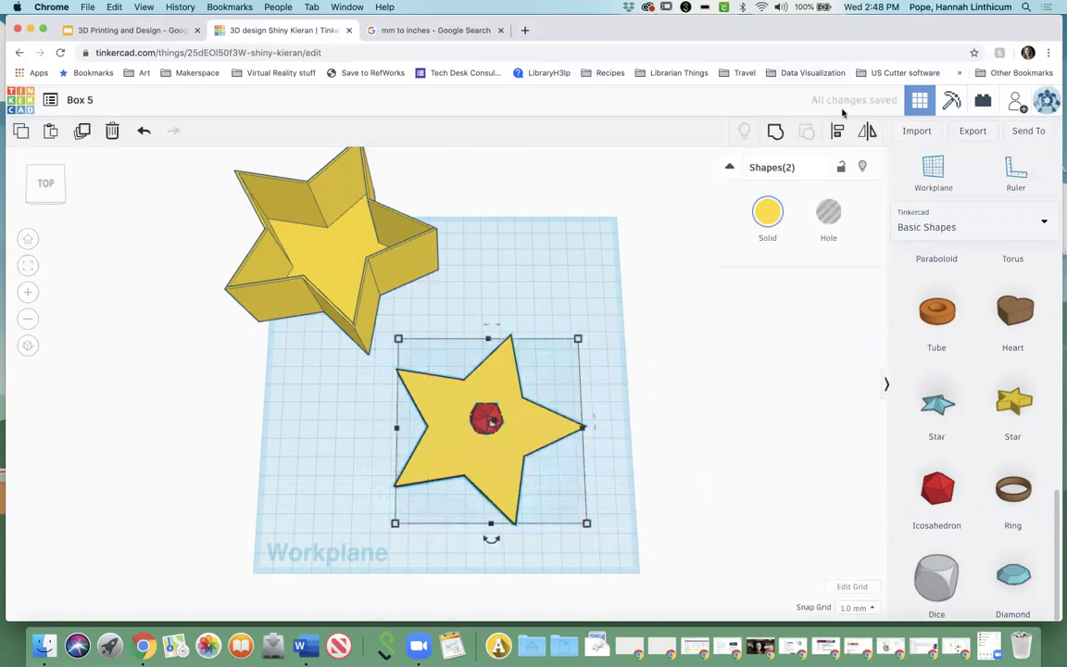
{"action": "left_click", "coordinate": [837, 131]}
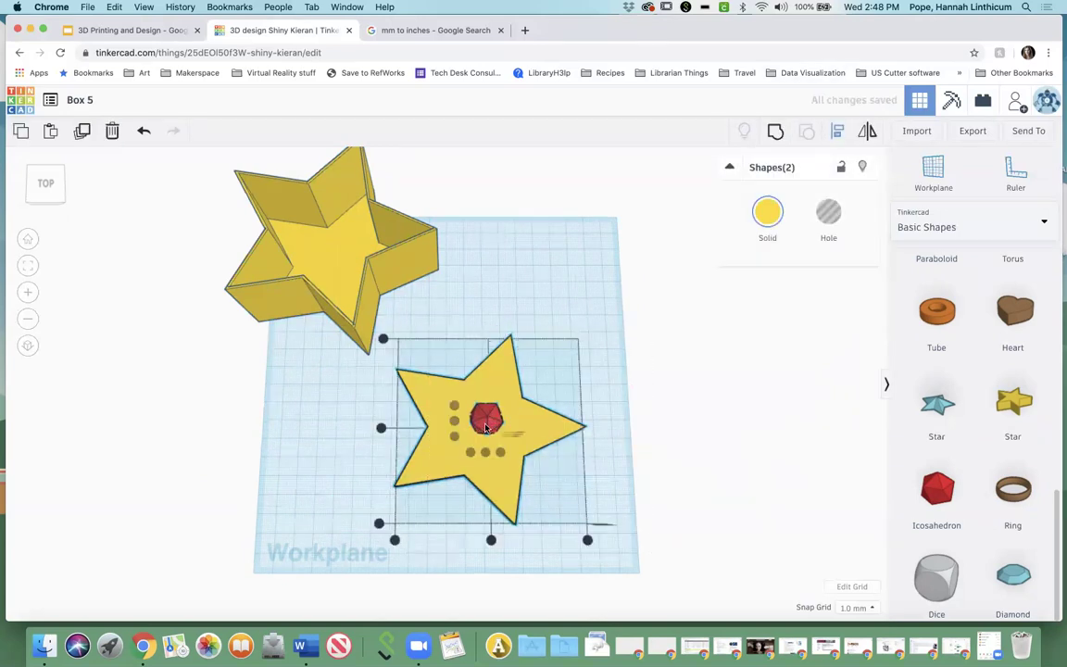
{"action": "left_click", "coordinate": [491, 540]}
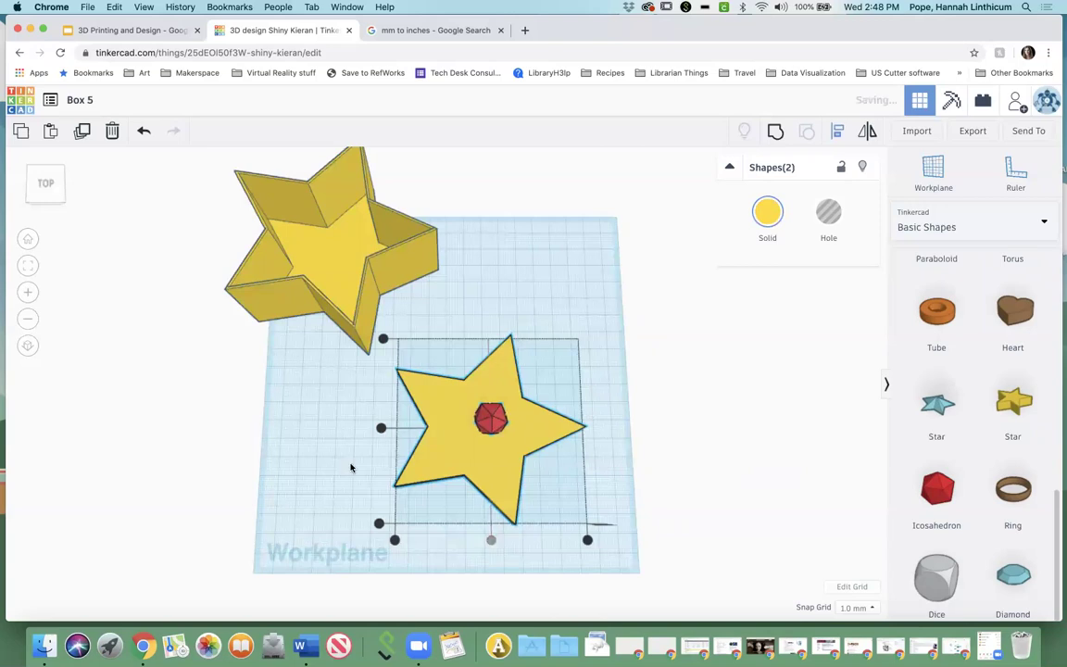
{"action": "left_click", "coordinate": [380, 428]}
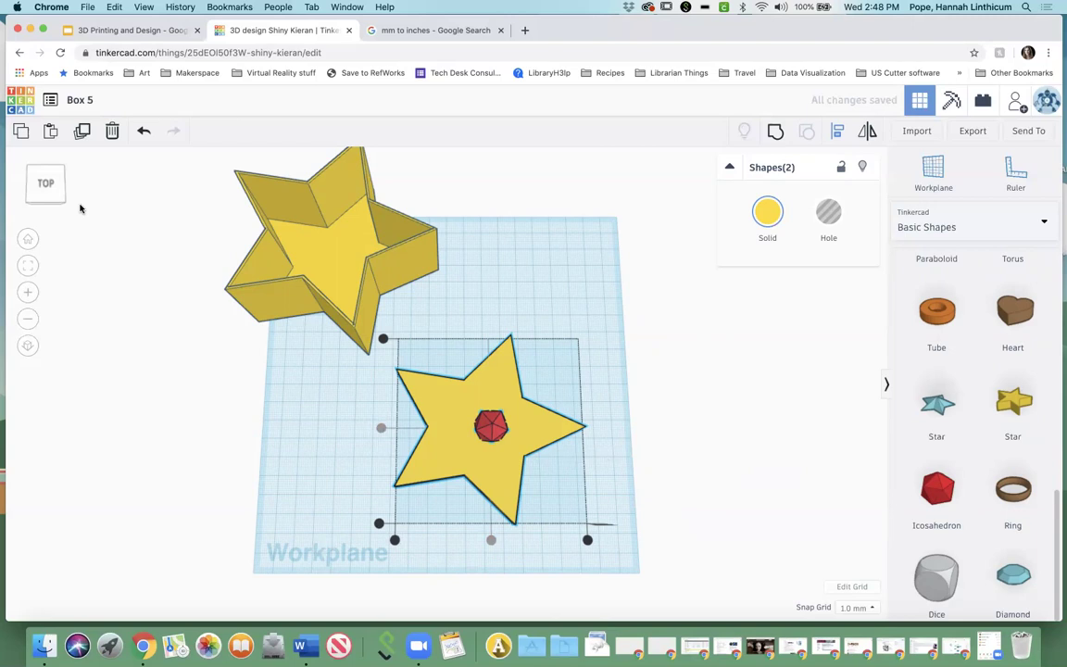
Raise the icosahedron slightly so that more of it stands above the star lid as a knob
{"action": "left_click", "coordinate": [41, 195]}
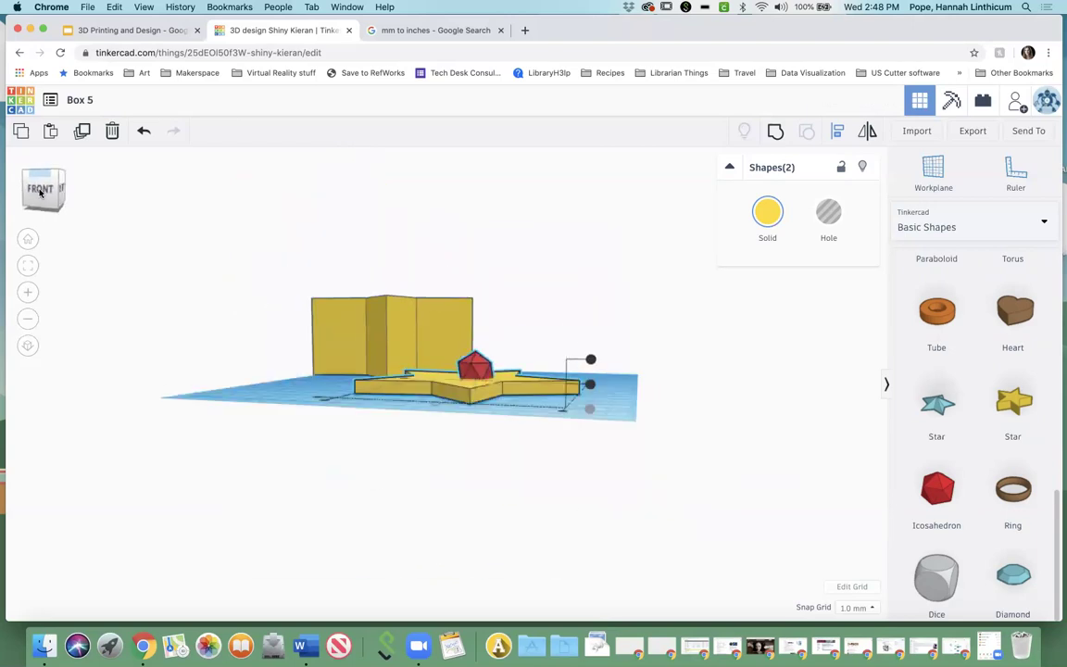
{"action": "left_click", "coordinate": [40, 193]}
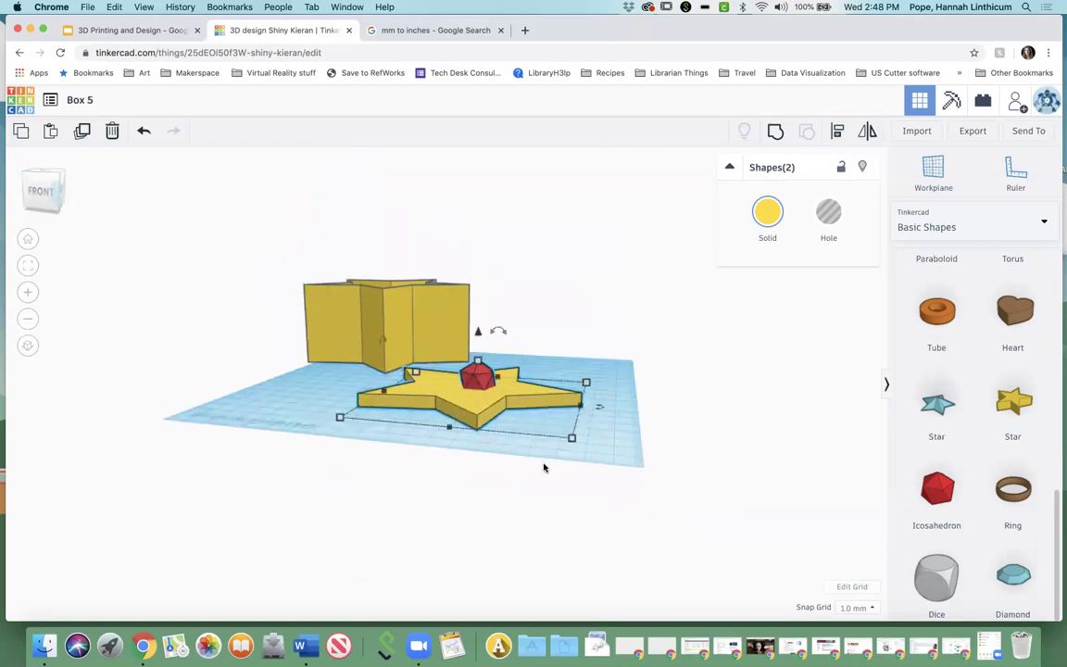
{"action": "left_click", "coordinate": [512, 460]}
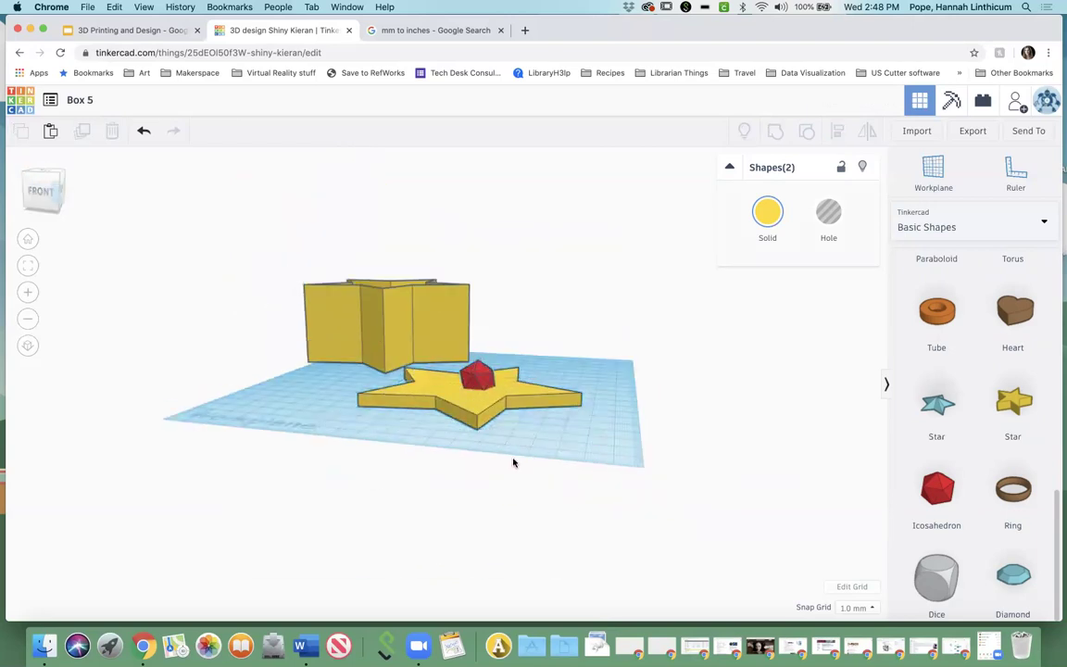
{"action": "left_click", "coordinate": [478, 404]}
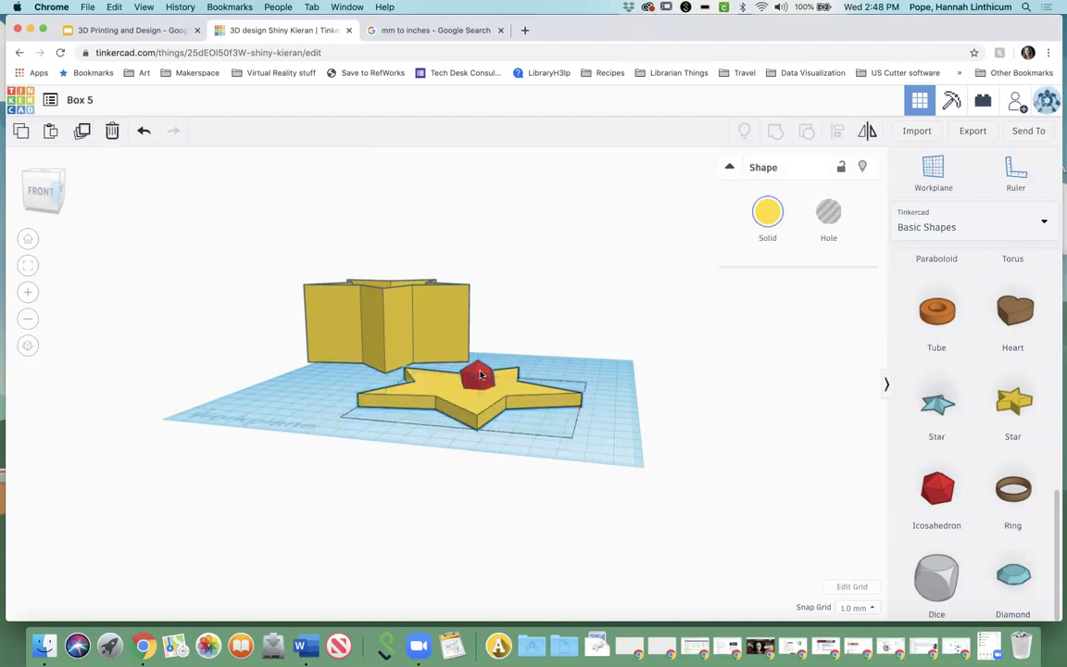
{"action": "left_click", "coordinate": [480, 374]}
{"action": "left_click_drag", "start_coordinate": [478, 333], "coordinate": [477, 332]}
{"action": "left_click", "coordinate": [571, 422]}
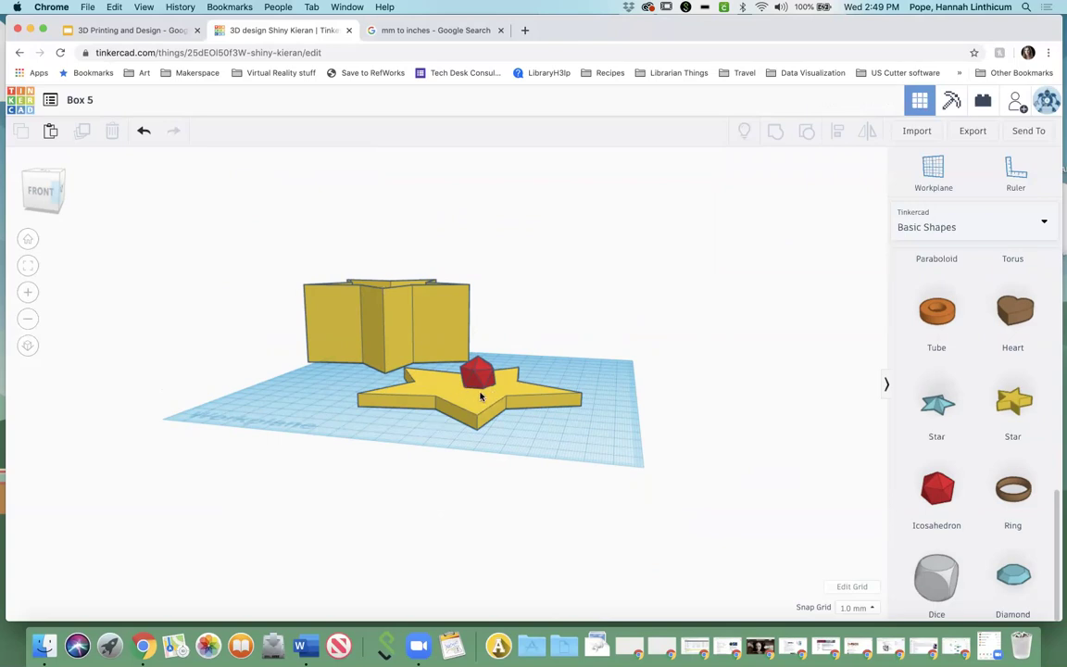
Group the star lid and the icosahedron into a single shape
{"action": "left_click", "coordinate": [43, 180]}
{"action": "left_click_drag", "start_coordinate": [48, 198], "coordinate": [183, 243]}
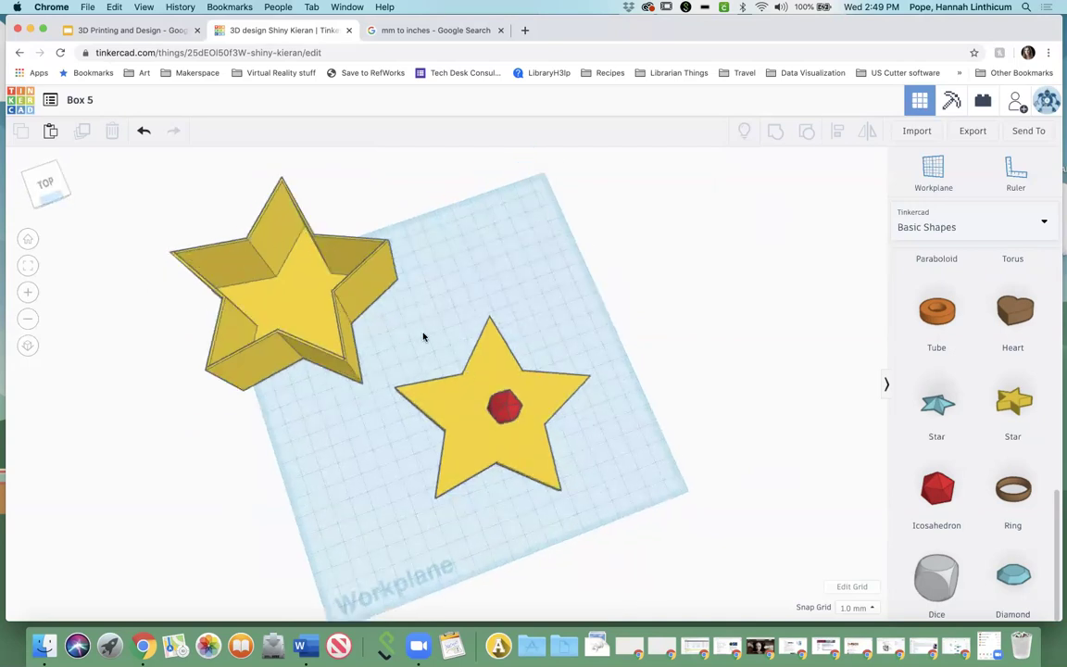
{"action": "left_click_drag", "start_coordinate": [431, 336], "coordinate": [597, 492]}
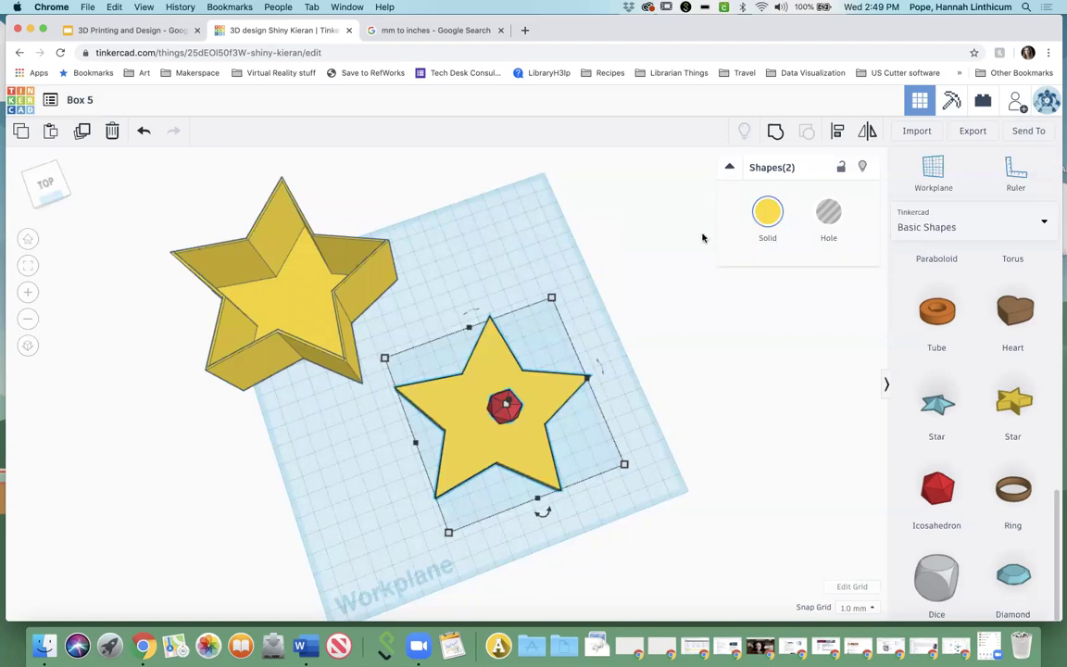
{"action": "left_click", "coordinate": [777, 133]}
{"action": "left_click", "coordinate": [372, 434]}
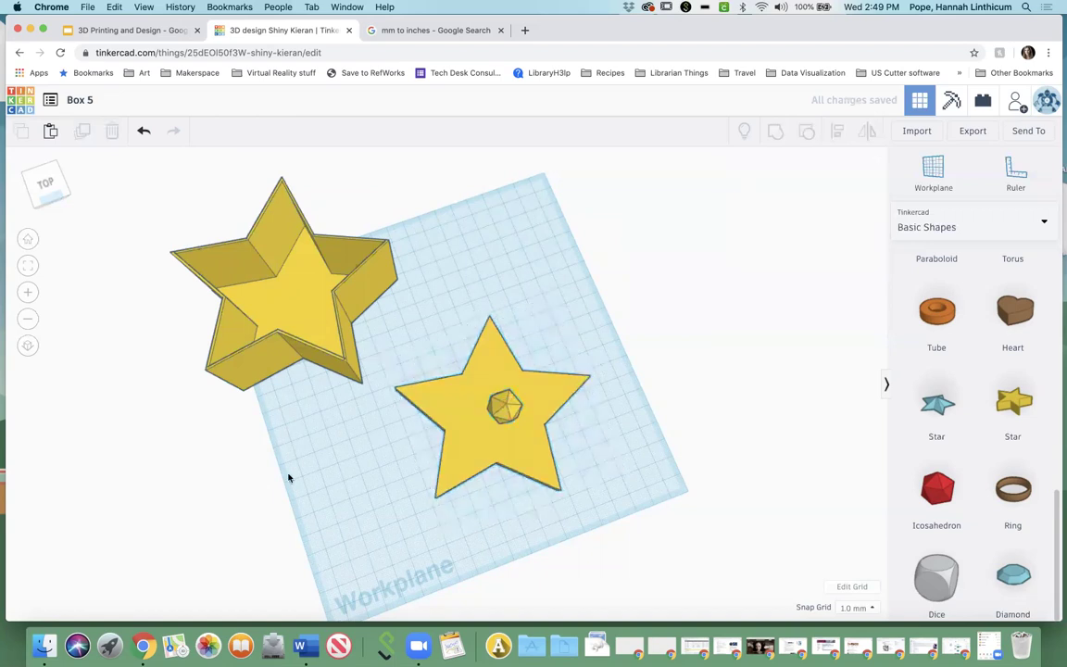
Inspect the grouped lid from the front and above, and ungroup it into the star and the icosahedron
{"action": "left_click", "coordinate": [40, 175]}
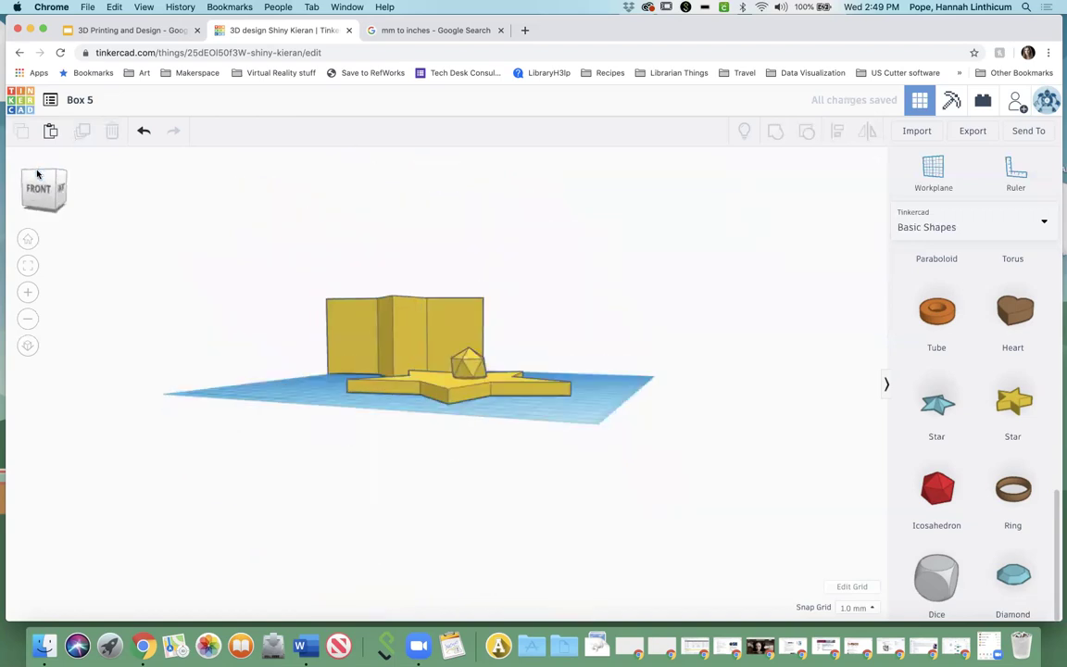
{"action": "left_click", "coordinate": [67, 175]}
{"action": "left_click", "coordinate": [29, 192]}
{"action": "left_click", "coordinate": [28, 192]}
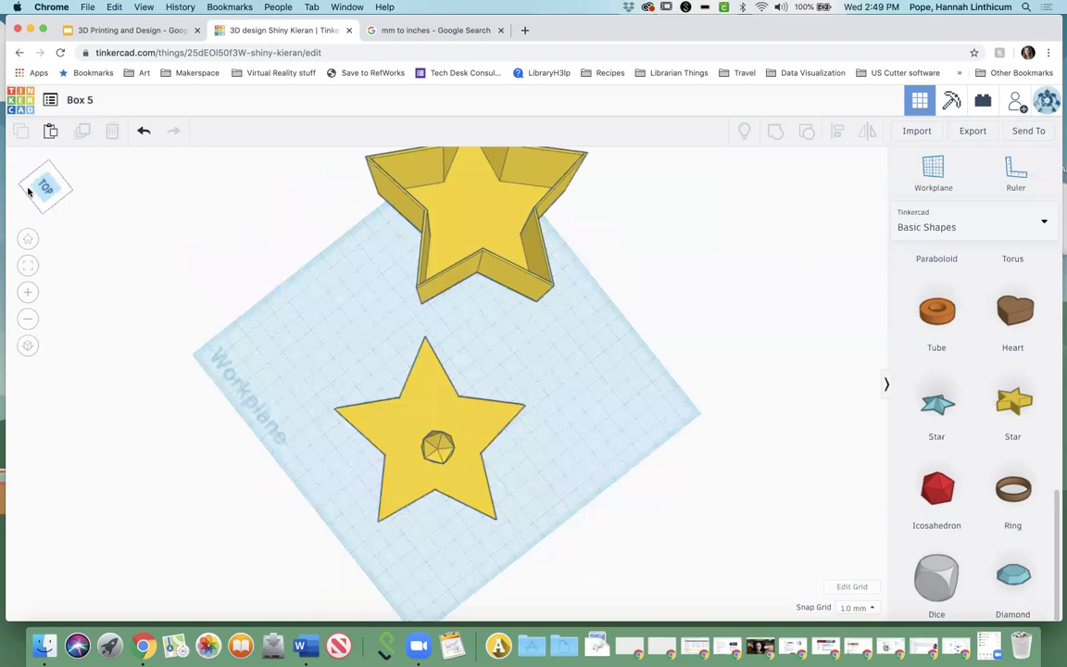
{"action": "left_click_drag", "start_coordinate": [44, 189], "coordinate": [65, 199]}
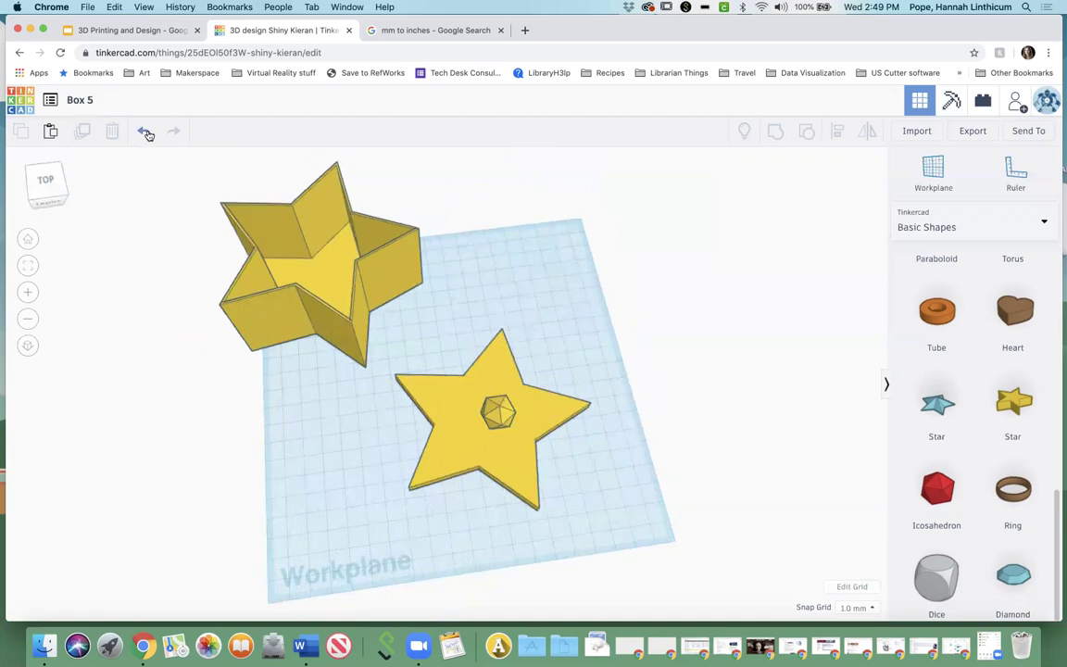
{"action": "left_click", "coordinate": [508, 411]}
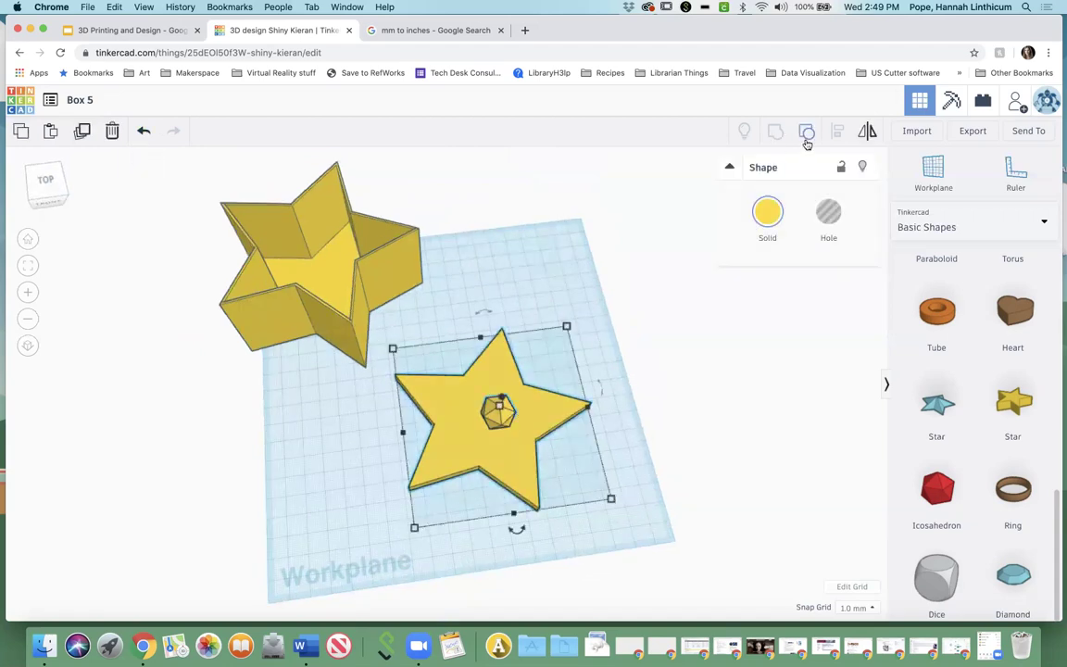
{"action": "left_click", "coordinate": [806, 134]}
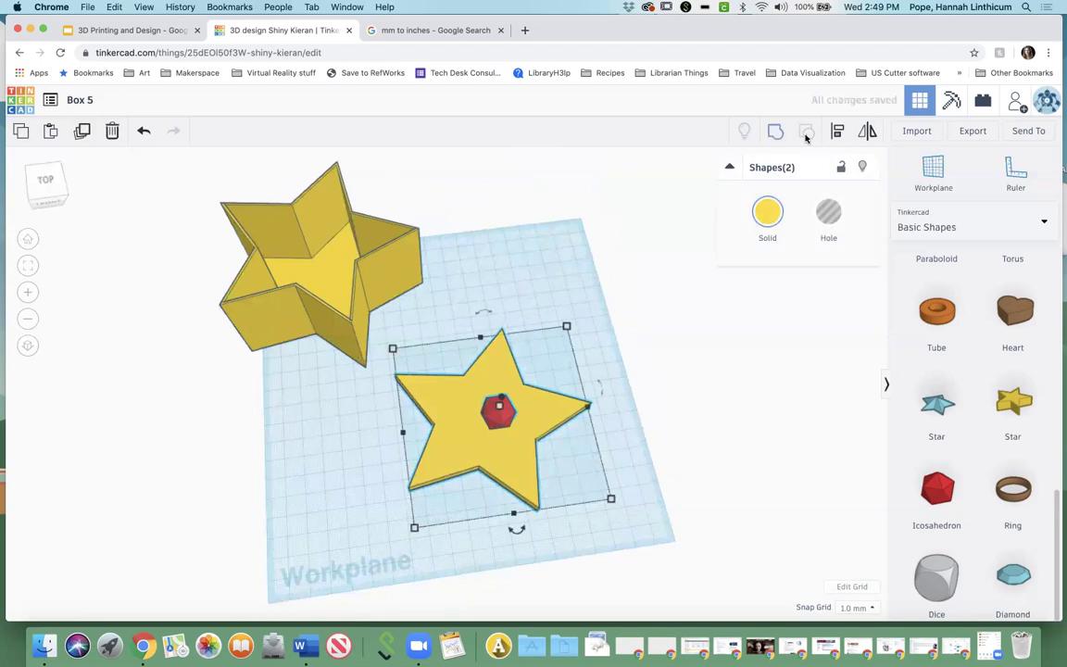
Recolour the star lid and the icosahedron with the light pink preset
{"action": "left_click", "coordinate": [767, 226]}
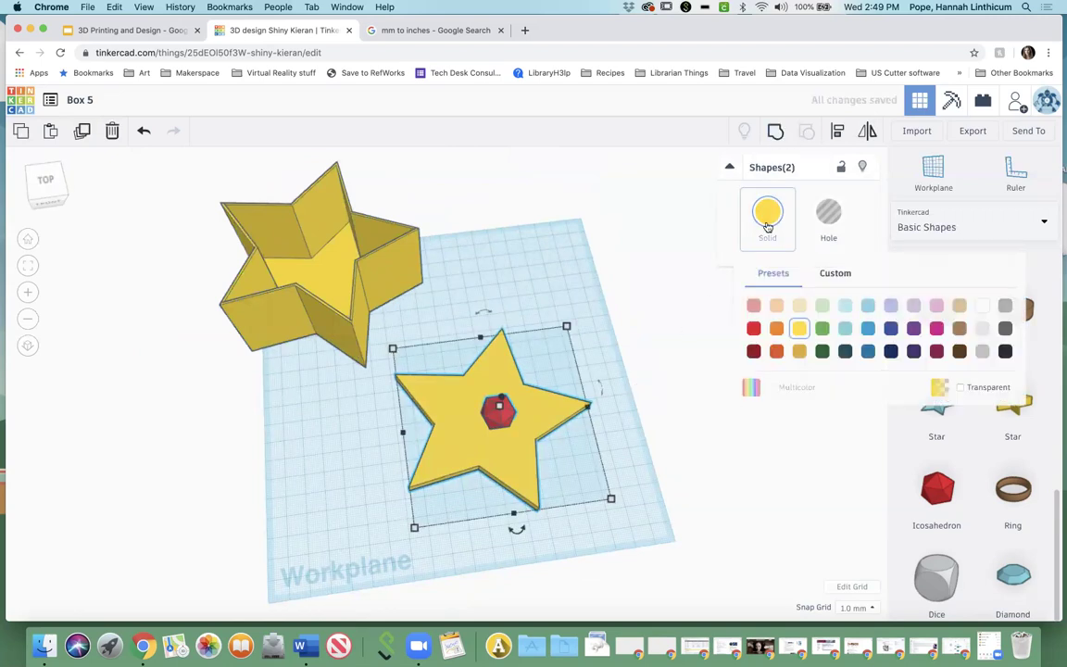
{"action": "left_click", "coordinate": [936, 307]}
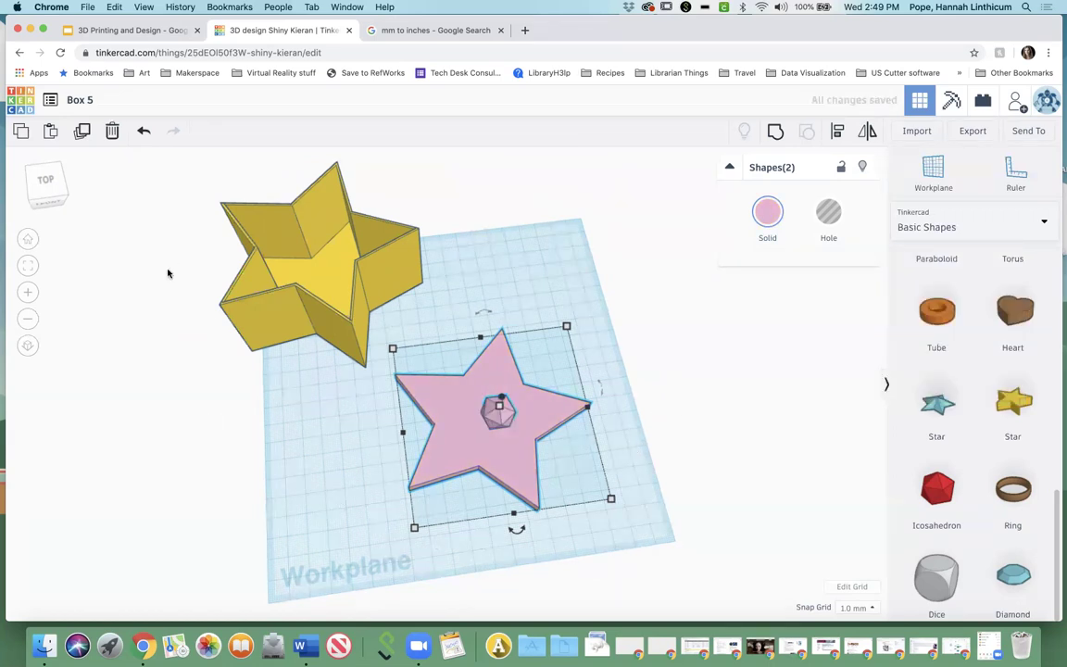
{"action": "left_click", "coordinate": [553, 376]}
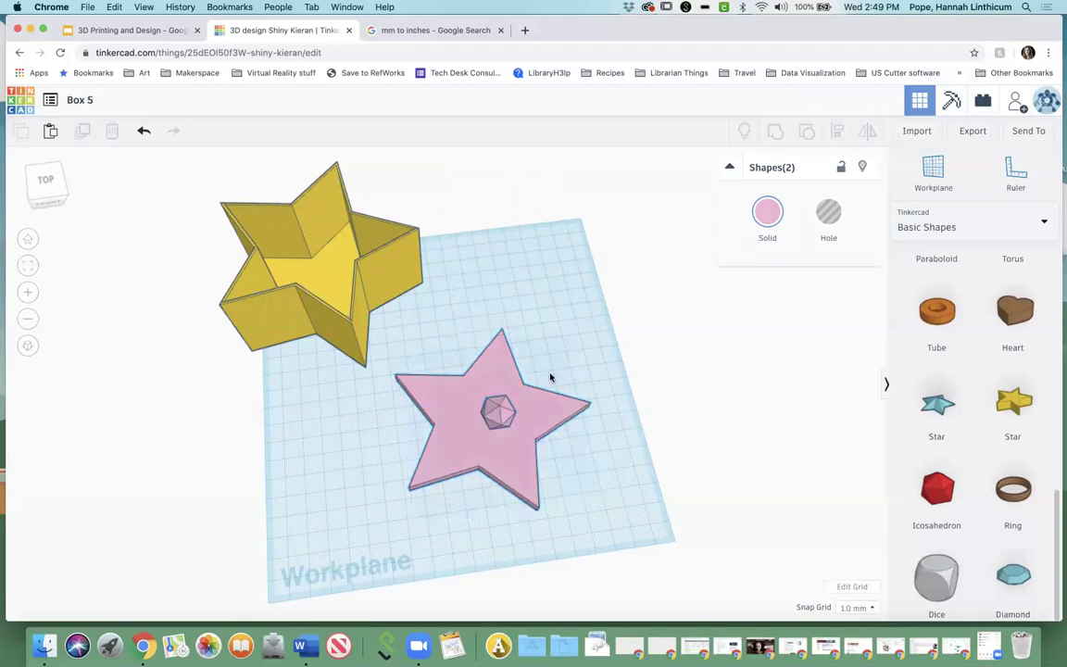
Delete the icosahedron from the star lid
{"action": "left_click", "coordinate": [497, 422]}
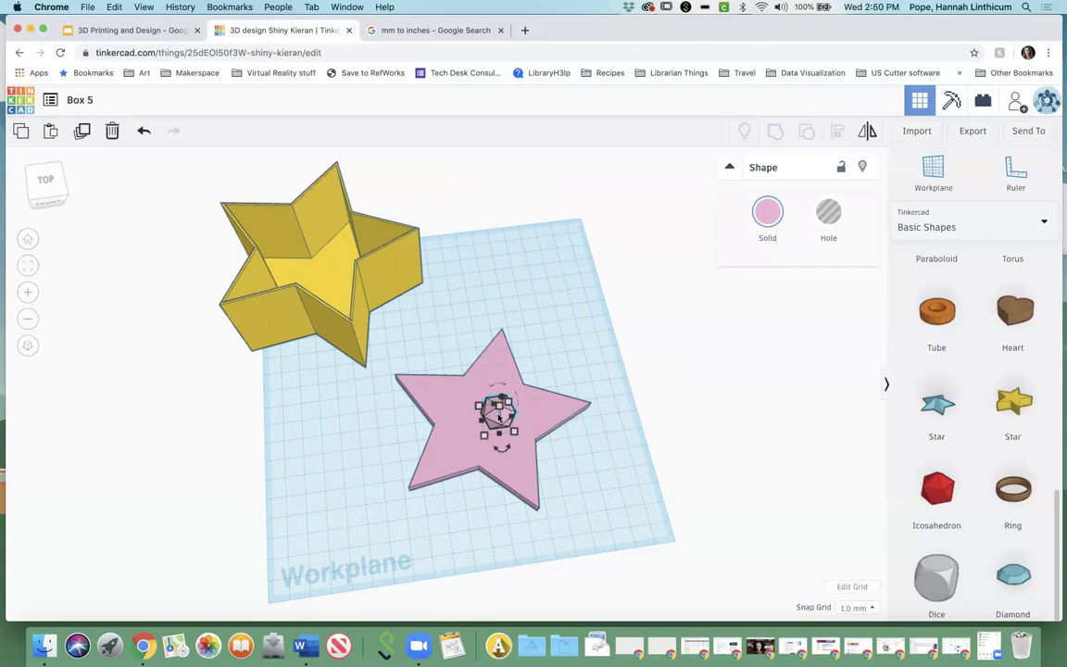
{"action": "key", "text": "Delete"}
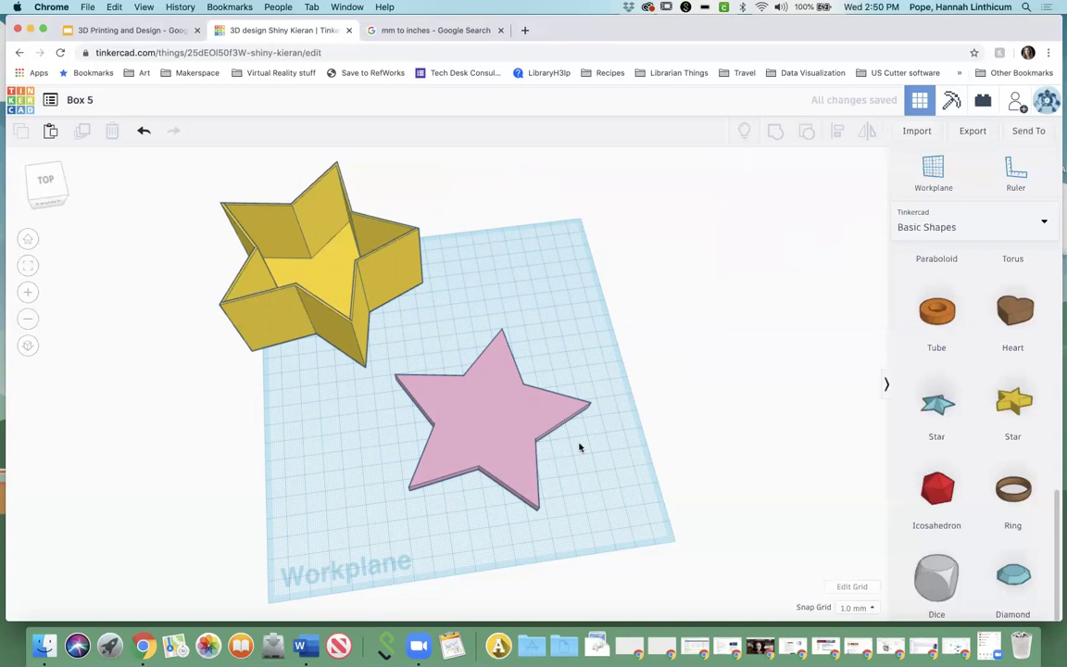
{"action": "left_click_drag", "start_coordinate": [609, 460], "coordinate": [578, 473]}
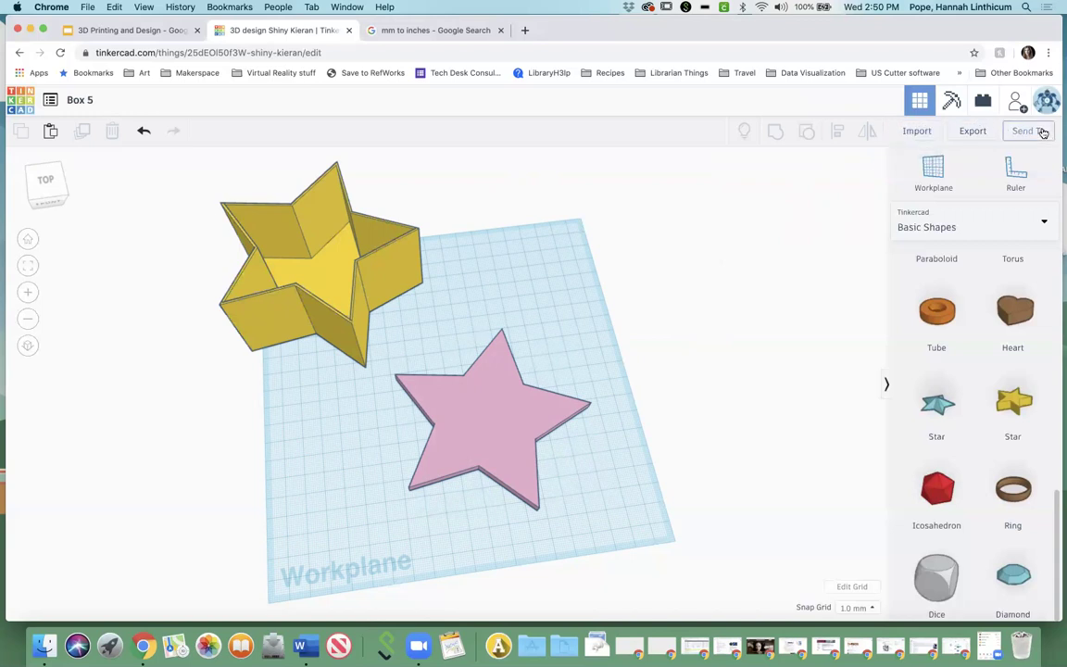
Try to import the first file listed in the Downloads folder as a shape
{"action": "left_click", "coordinate": [913, 135]}
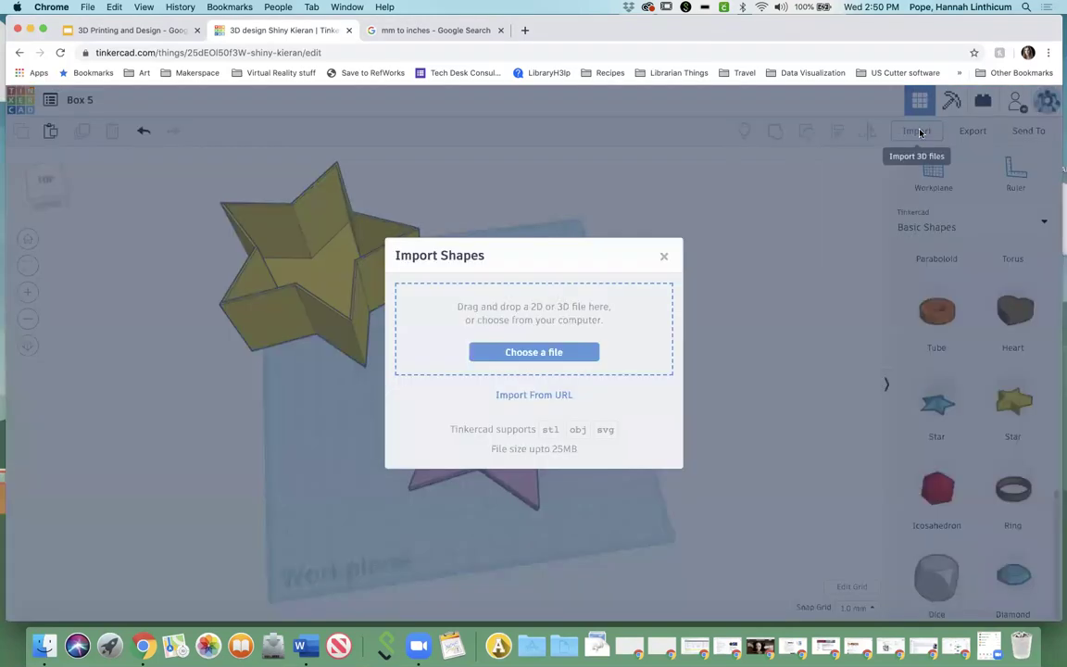
{"action": "left_click", "coordinate": [542, 353]}
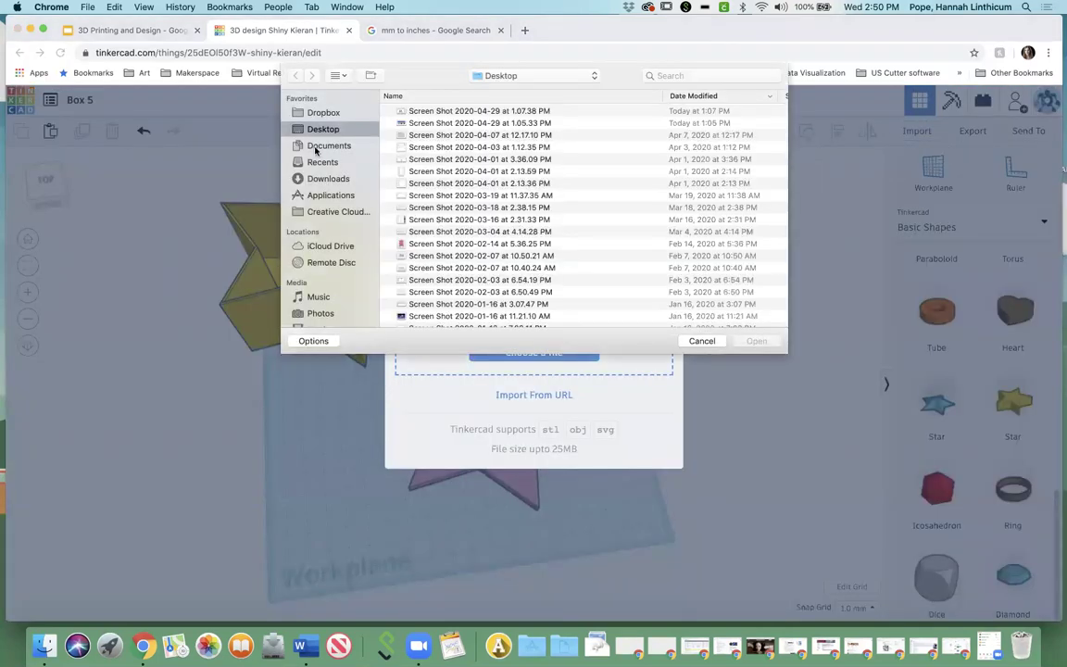
{"action": "left_click", "coordinate": [326, 179]}
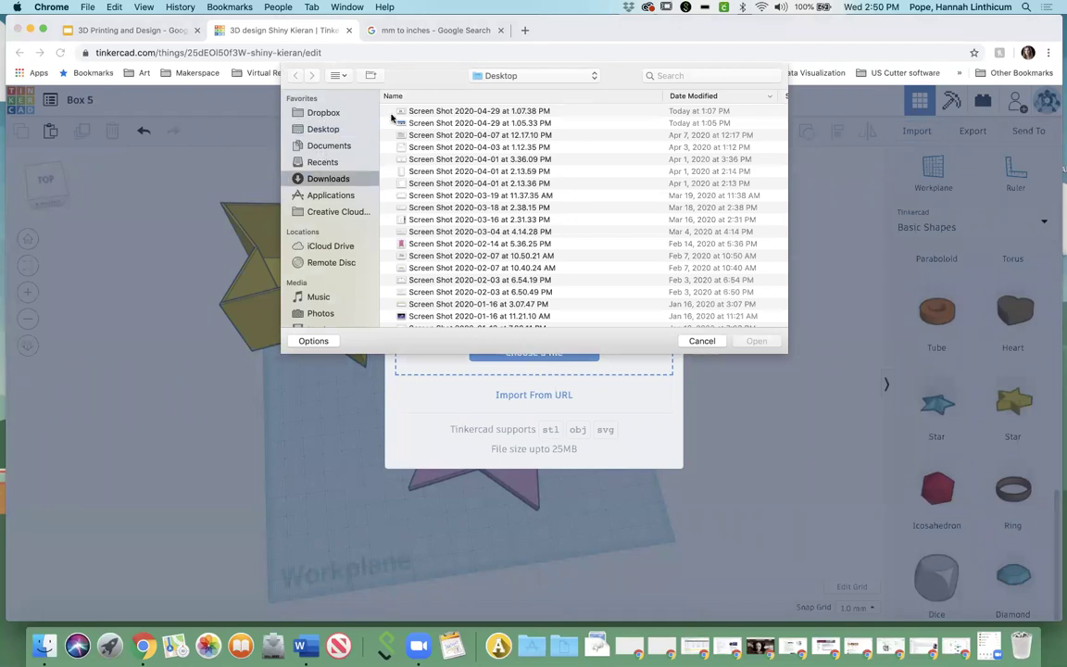
{"action": "left_click", "coordinate": [467, 111]}
{"action": "left_click", "coordinate": [754, 340]}
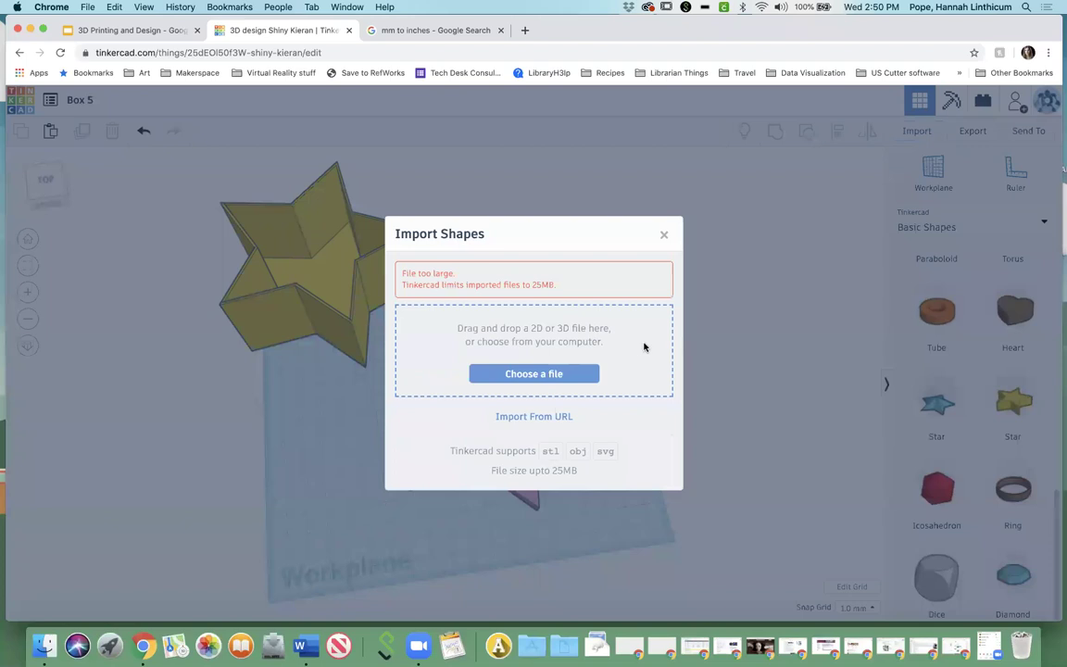
Dismiss the shape import, open Thingiverse in a new browser tab and search it for "puppy"
{"action": "left_click", "coordinate": [595, 212]}
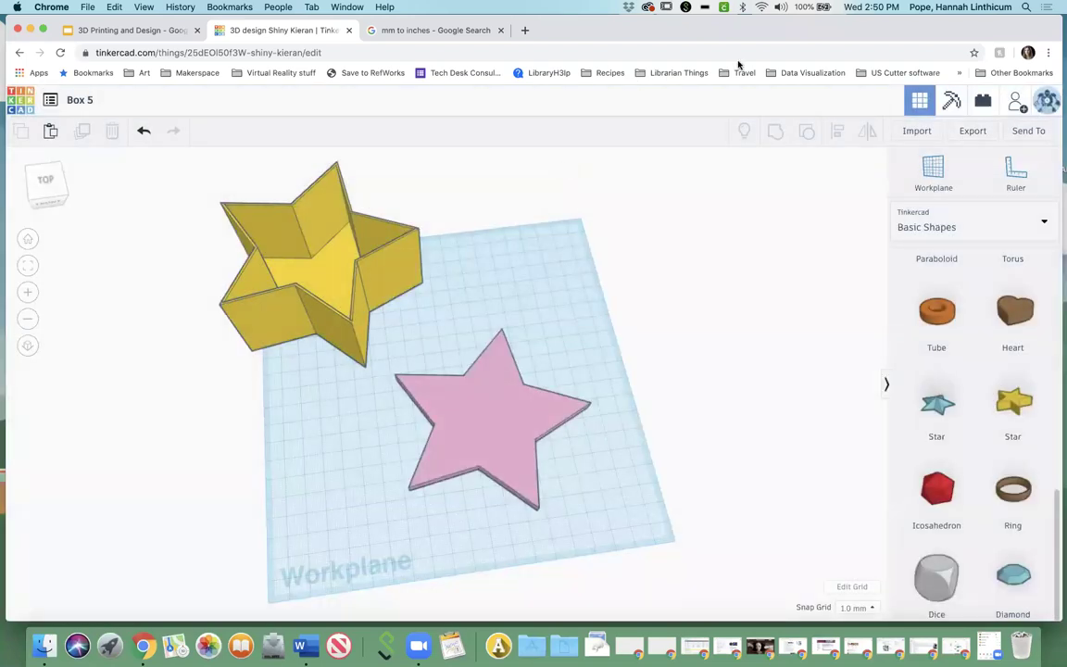
{"action": "left_click_drag", "start_coordinate": [583, 29], "coordinate": [578, 111]}
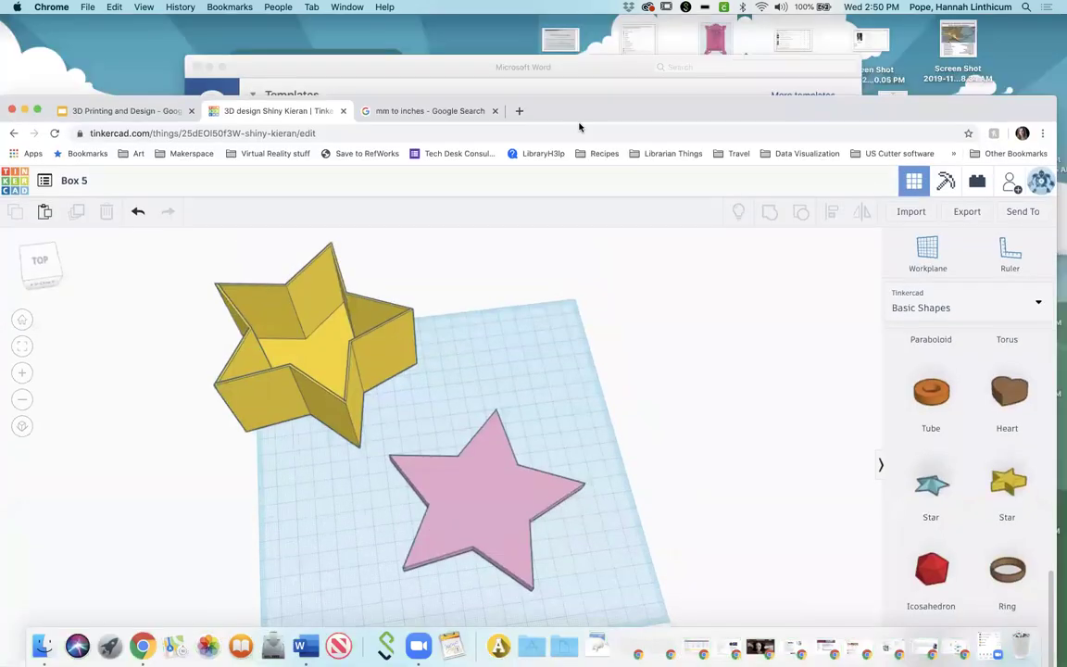
{"action": "left_click", "coordinate": [519, 111]}
{"action": "type", "text": "thingiverse.com/thing:4163459/edit"}
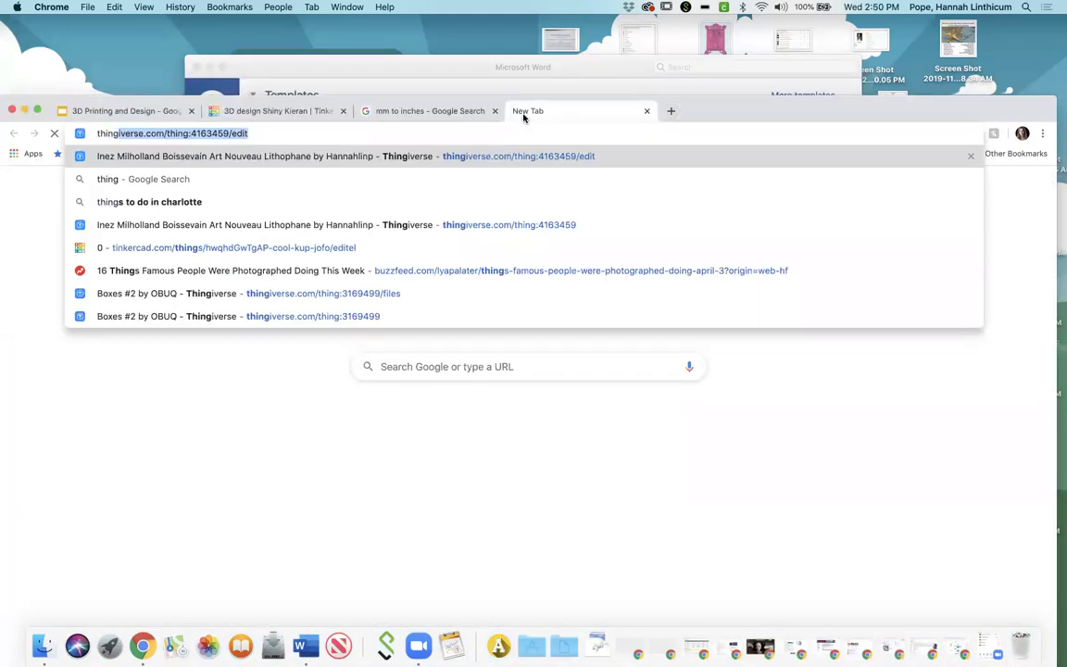
{"action": "key", "text": "Return"}
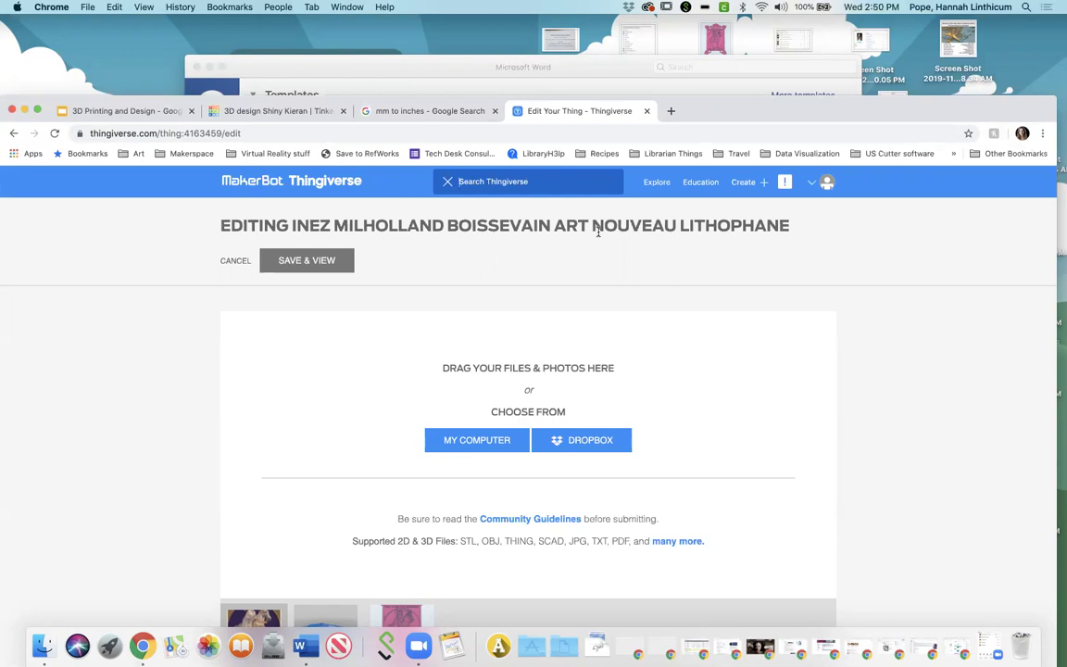
{"action": "type", "text": "puppy"}
{"action": "key", "text": "Return"}
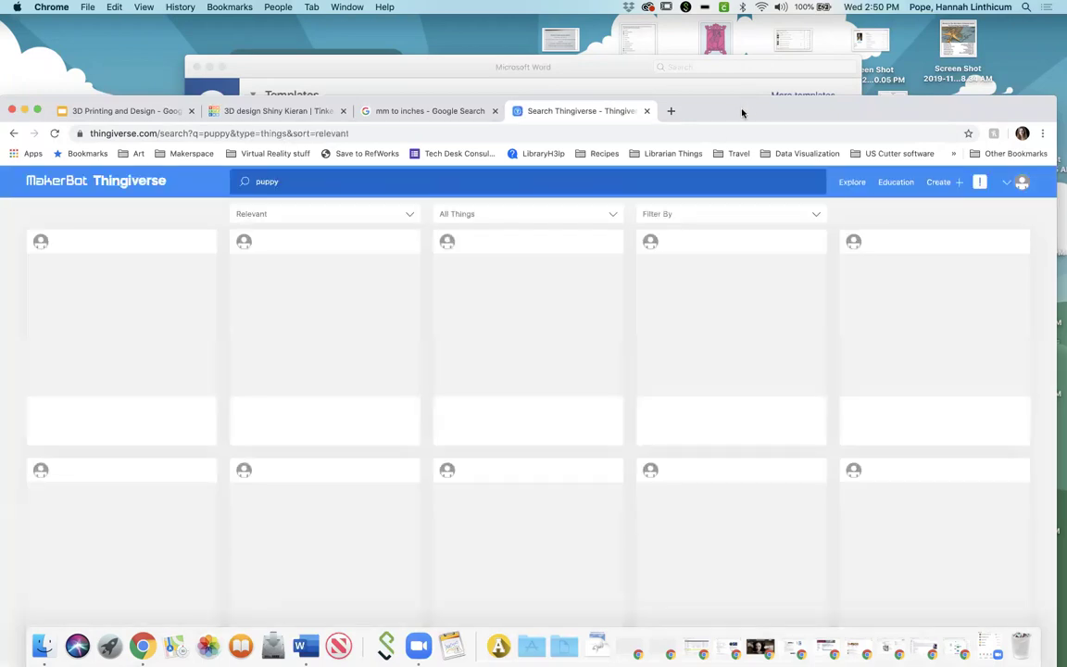
{"action": "left_click_drag", "start_coordinate": [742, 110], "coordinate": [747, 35]}
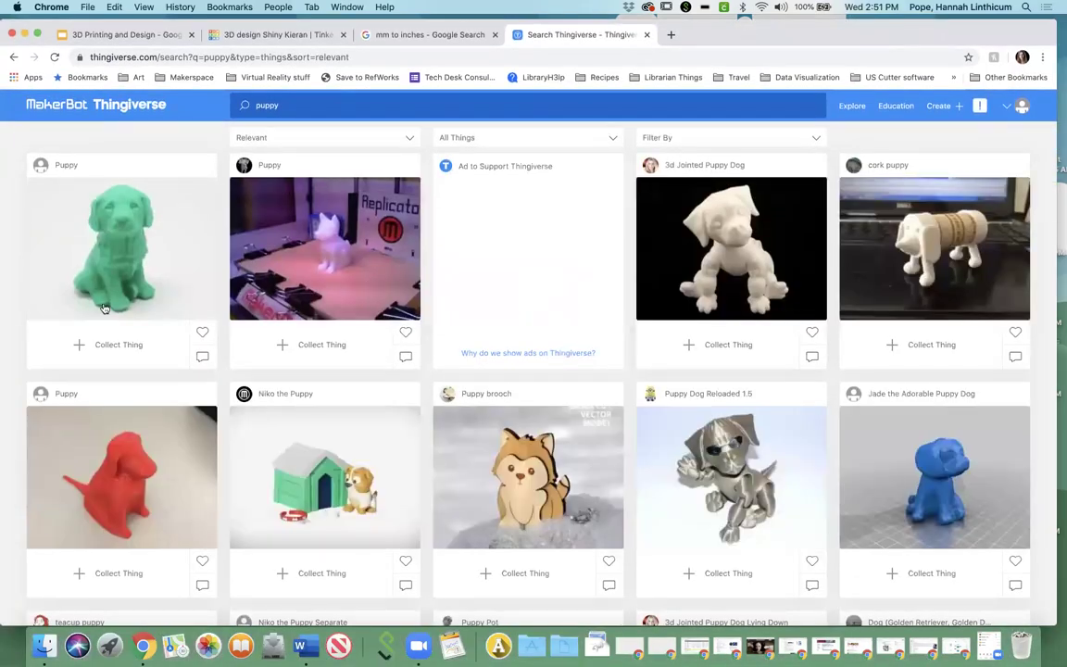
Open the first Puppy search result, the green sitting puppy, and download its puppy.stl file
{"action": "left_click", "coordinate": [98, 238]}
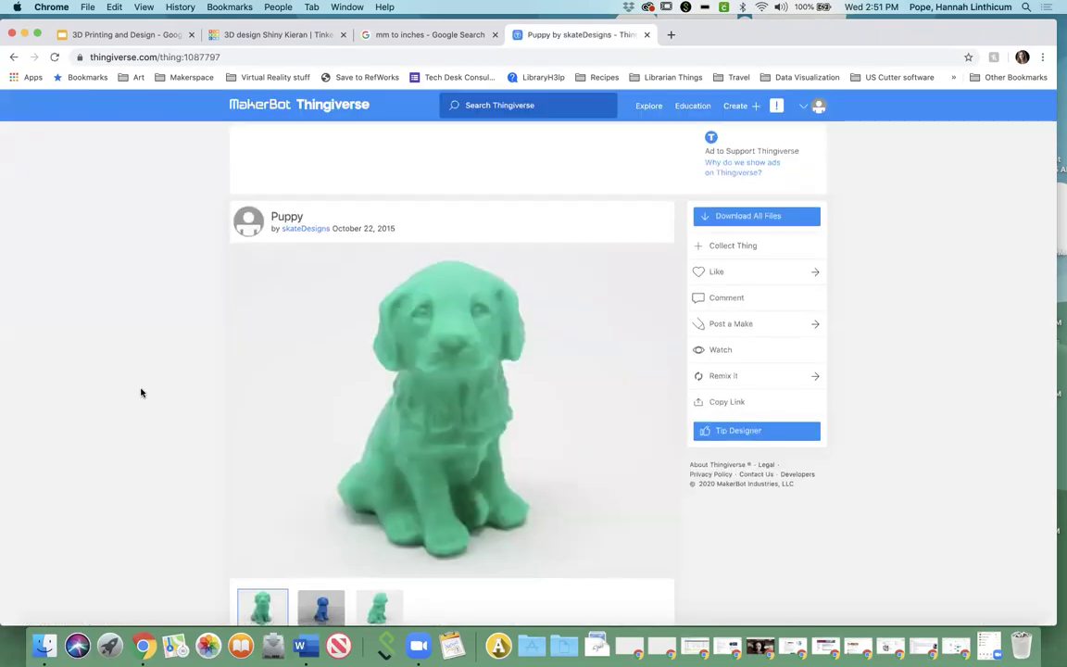
{"action": "scroll", "coordinate": [375, 288], "scroll_direction": "down", "scroll_amount": 5}
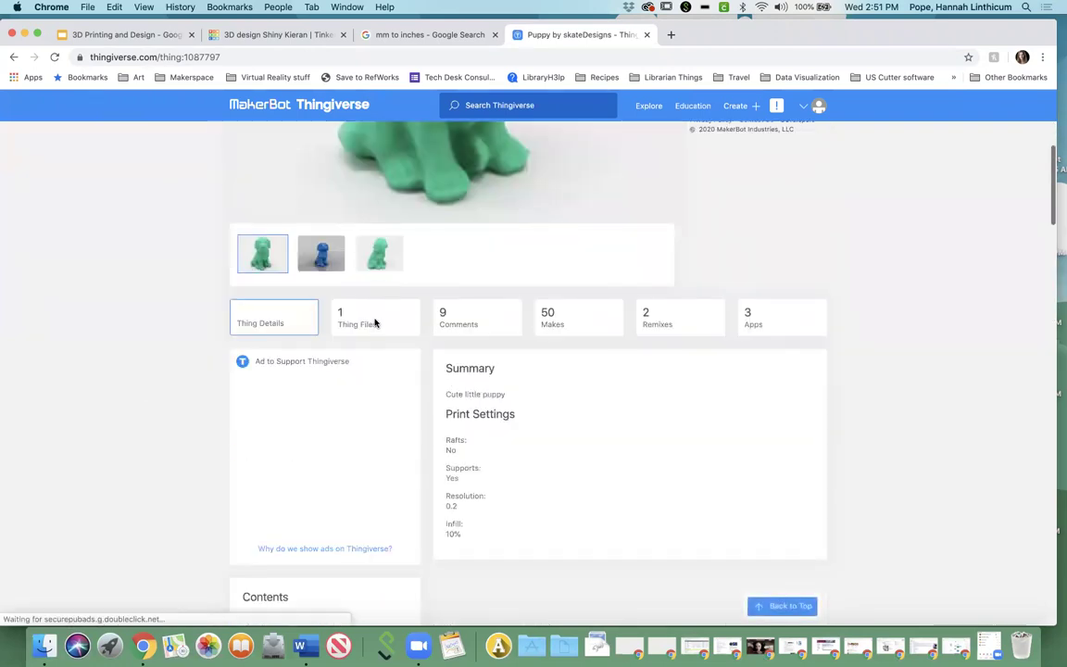
{"action": "left_click", "coordinate": [374, 322]}
{"action": "left_click", "coordinate": [580, 529]}
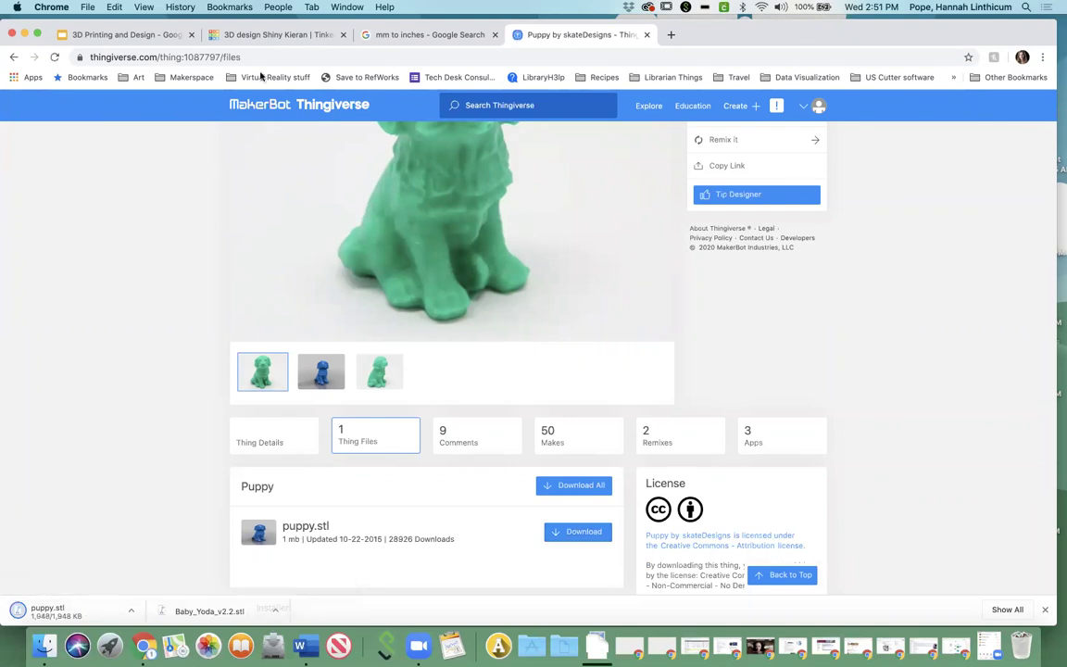
Switch back to the Box 5 design in Tinkercad and choose the downloaded puppy.stl as the shape to import
{"action": "left_click", "coordinate": [217, 37]}
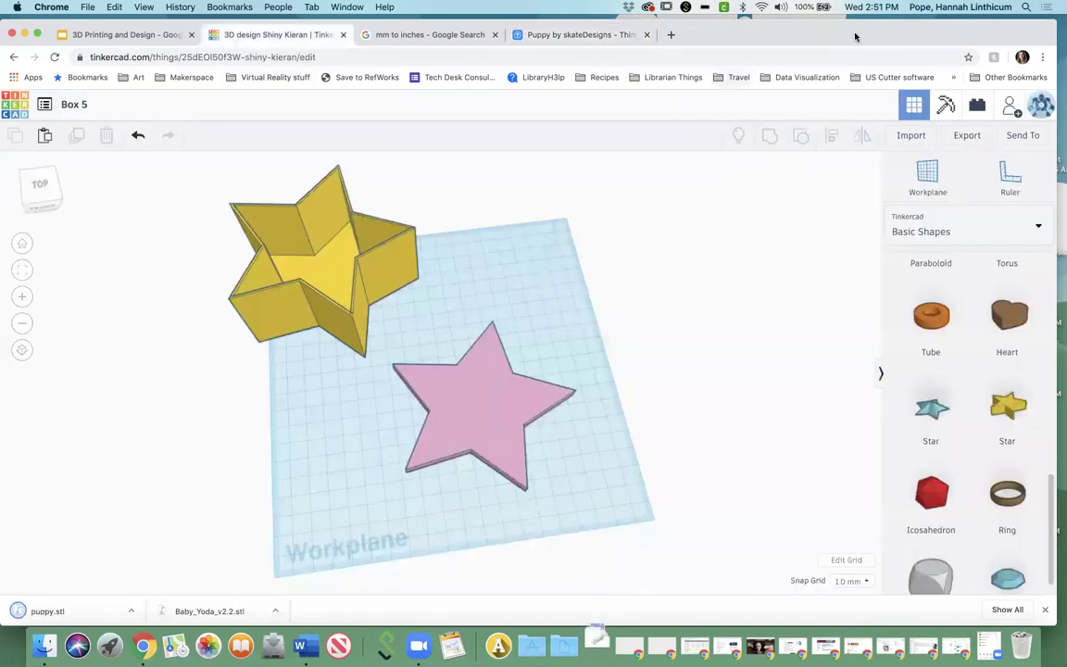
{"action": "left_click", "coordinate": [915, 134]}
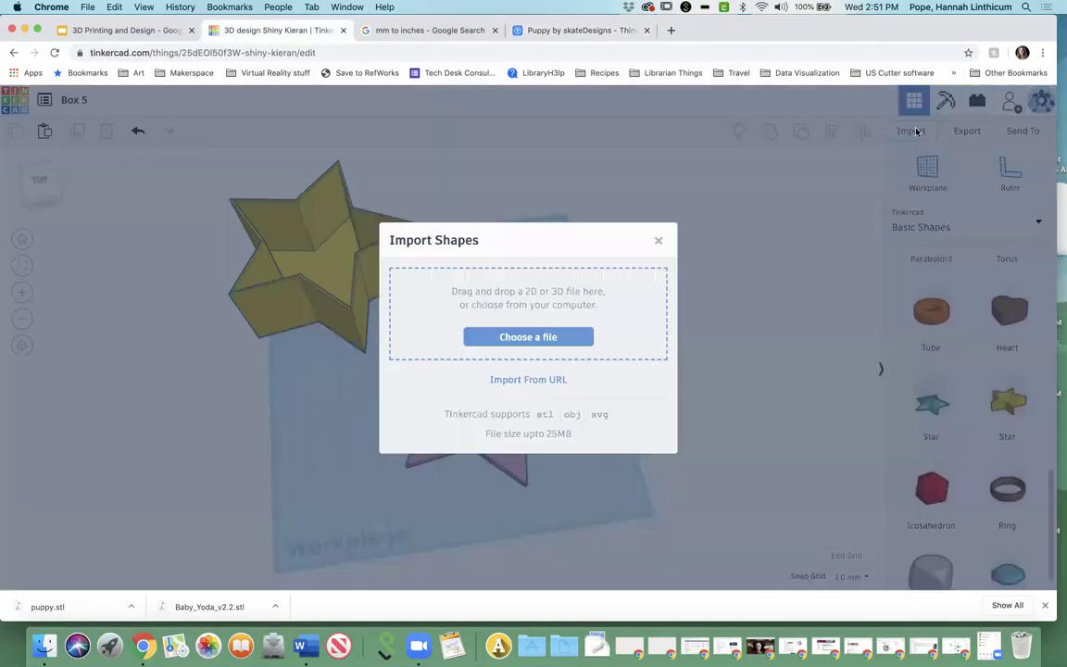
{"action": "left_click", "coordinate": [520, 338]}
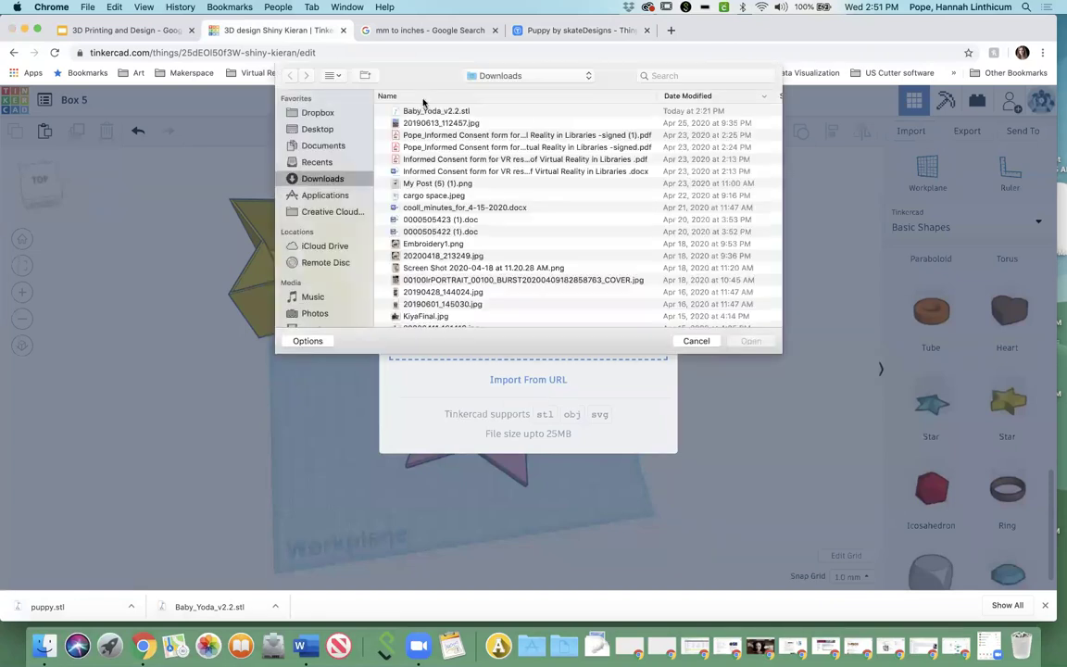
{"action": "left_click", "coordinate": [419, 111]}
{"action": "left_click", "coordinate": [751, 340]}
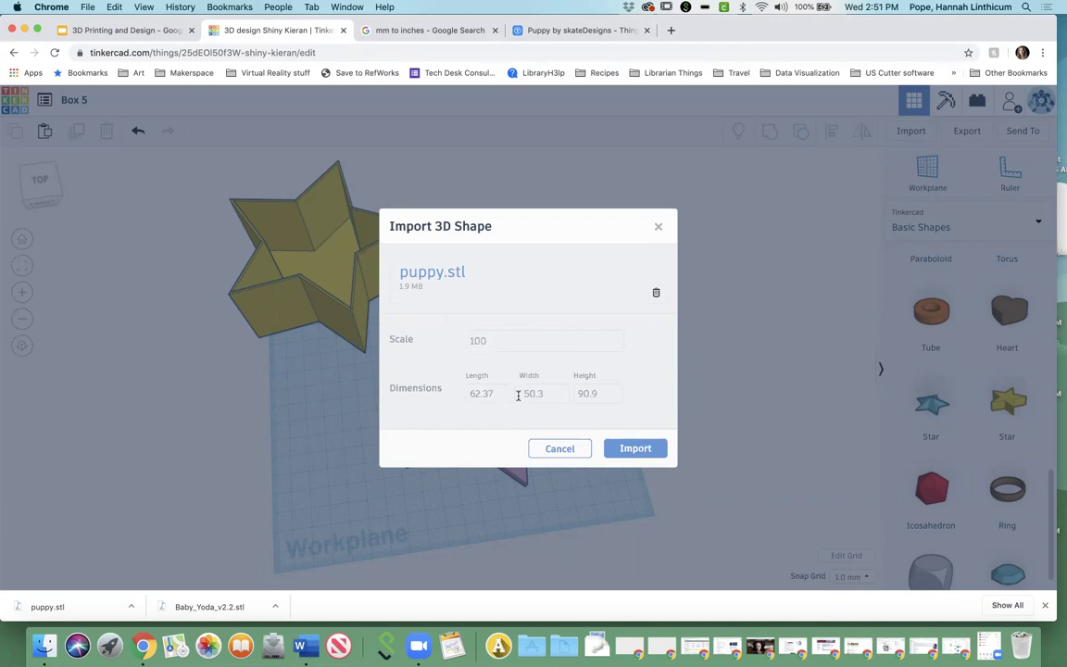
Set the import scale of puppy.stl to 50 and import it into the design
{"action": "double_click", "coordinate": [482, 344]}
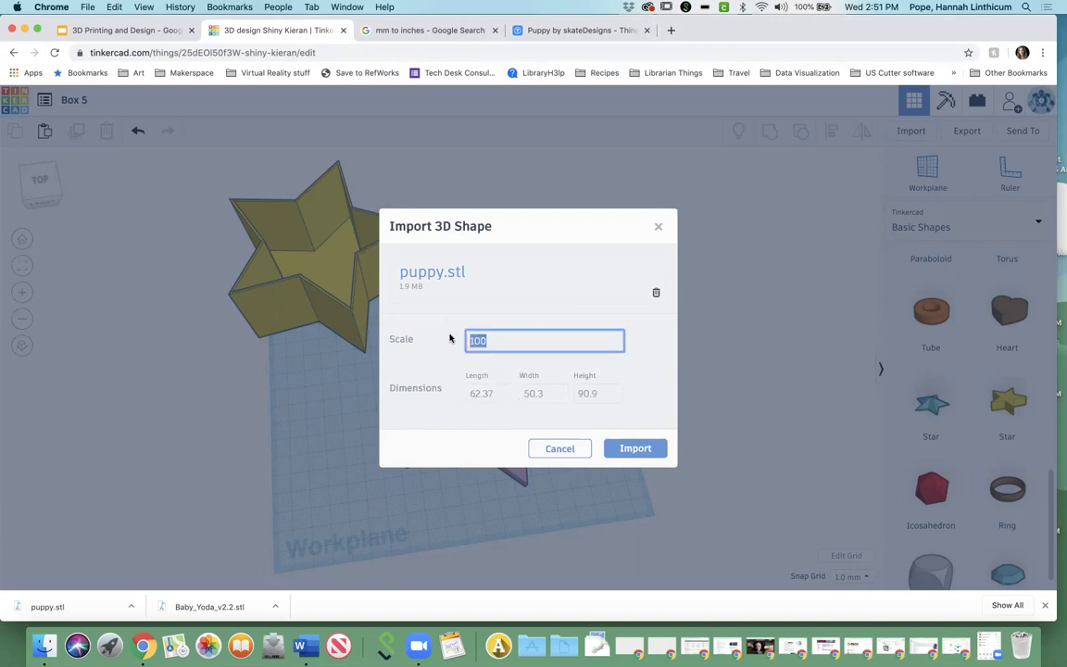
{"action": "type", "text": "50"}
{"action": "key", "text": "Tab"}
{"action": "left_click", "coordinate": [547, 397]}
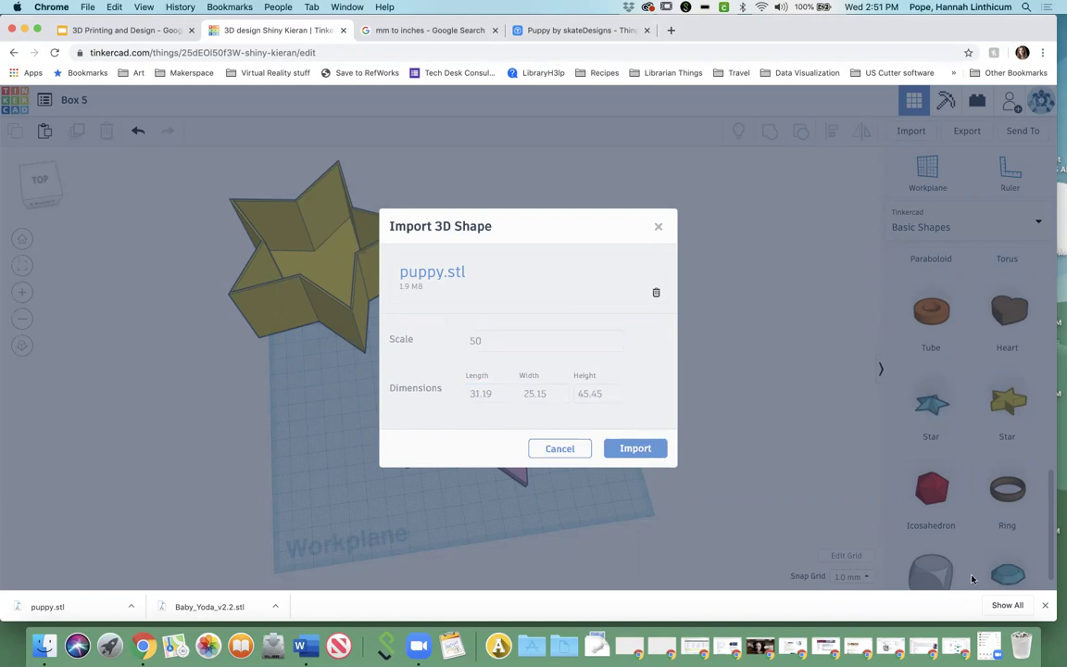
{"action": "left_click", "coordinate": [1045, 606]}
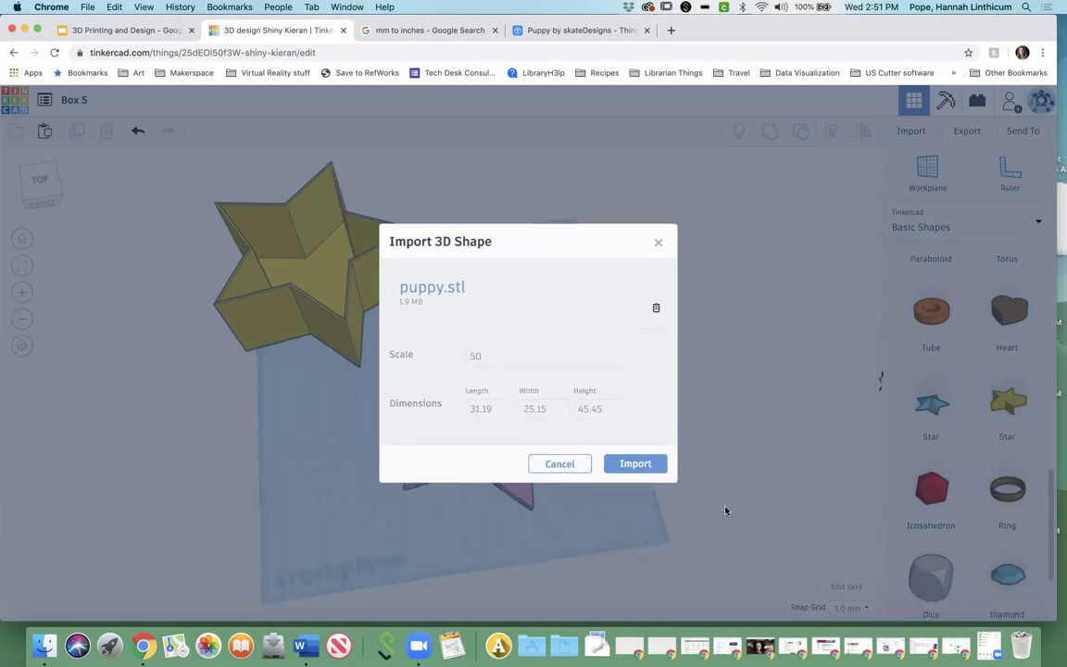
{"action": "left_click", "coordinate": [647, 469]}
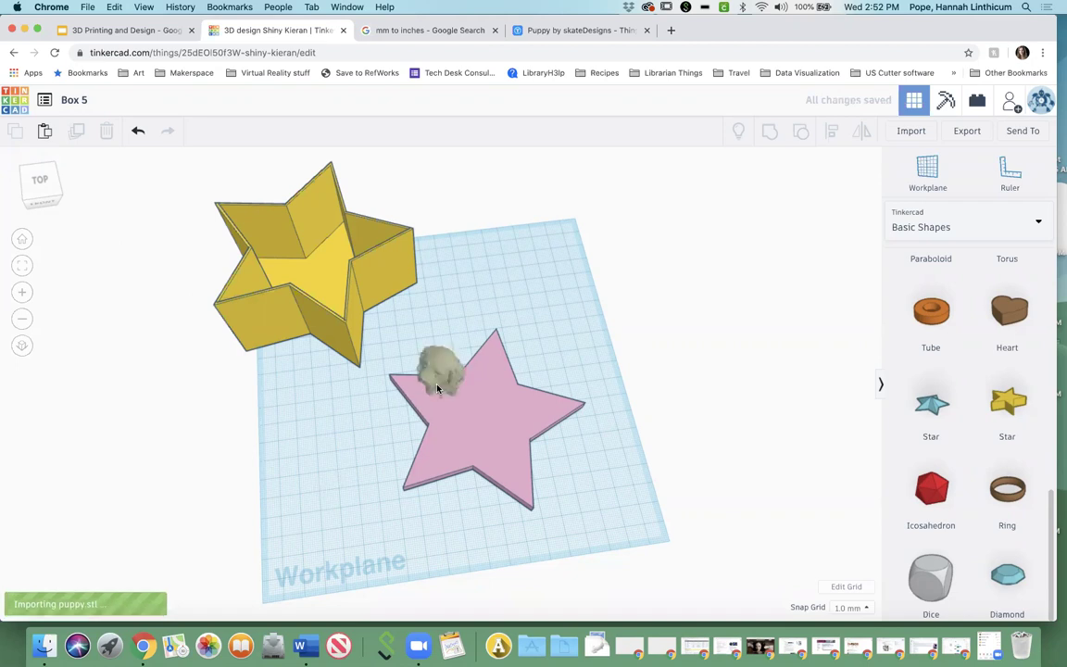
Move the imported puppy towards the middle of the pink star lid
{"action": "left_click", "coordinate": [50, 188]}
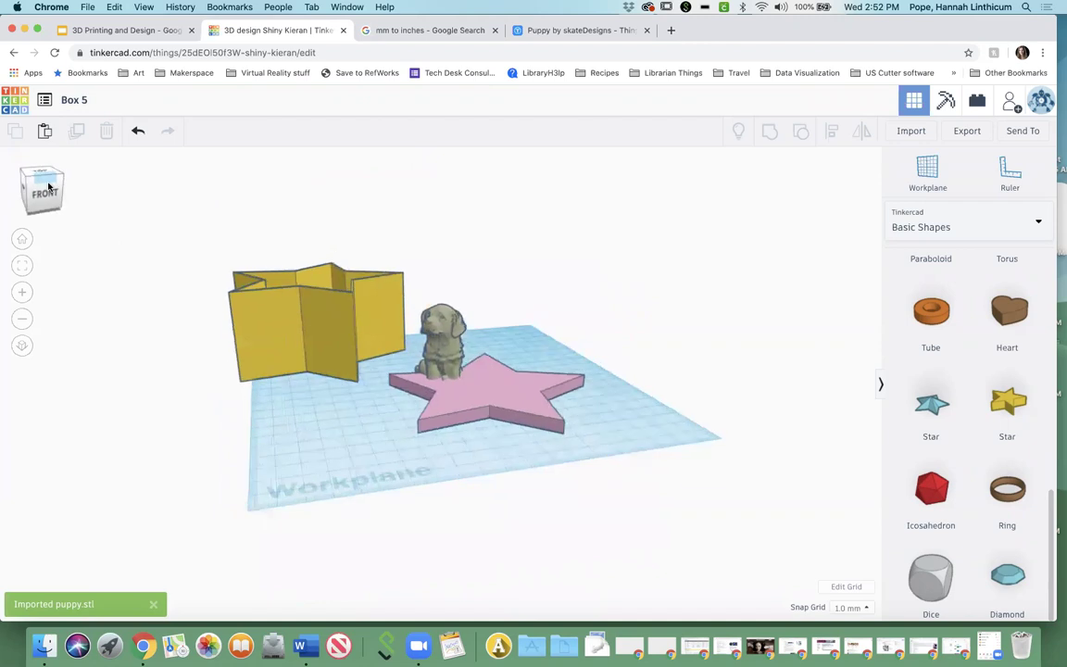
{"action": "left_click", "coordinate": [489, 357]}
{"action": "left_click_drag", "start_coordinate": [490, 356], "coordinate": [498, 362]}
Align the puppy and the star lid on their centres in both horizontal directions
{"action": "left_click", "coordinate": [45, 185]}
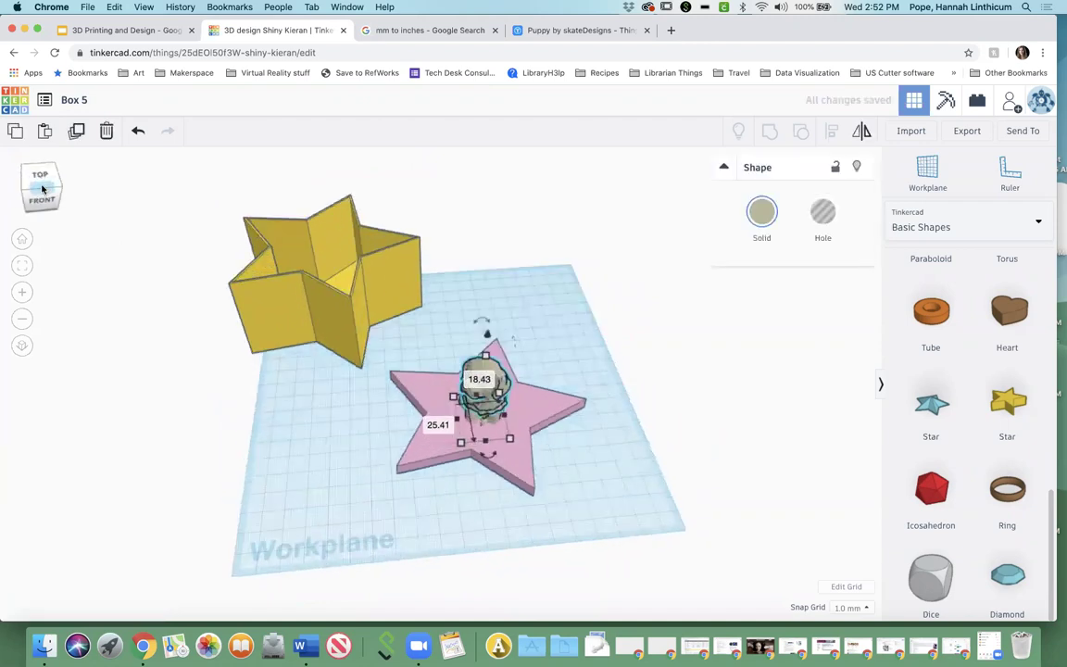
{"action": "left_click_drag", "start_coordinate": [375, 305], "coordinate": [586, 501]}
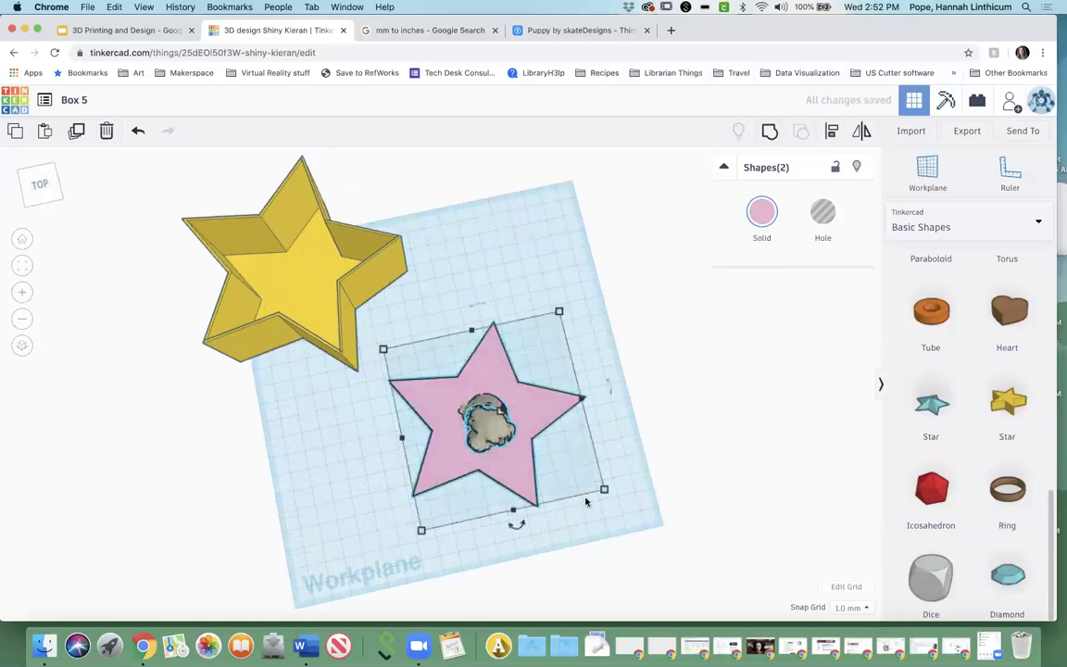
{"action": "left_click", "coordinate": [834, 134]}
{"action": "left_click", "coordinate": [516, 525]}
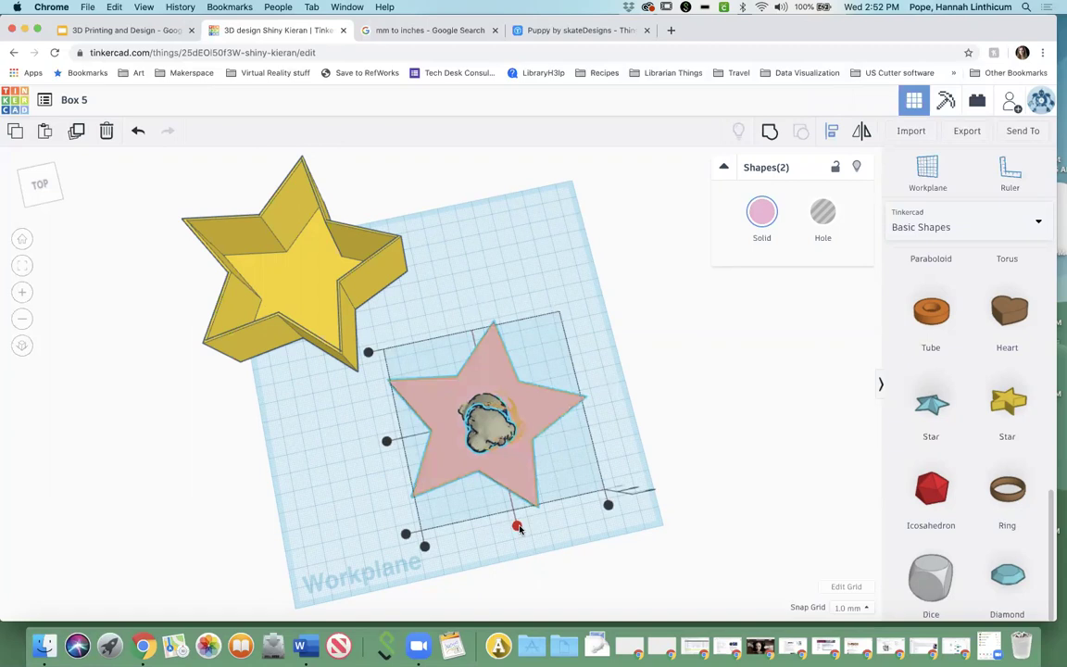
{"action": "left_click", "coordinate": [386, 442]}
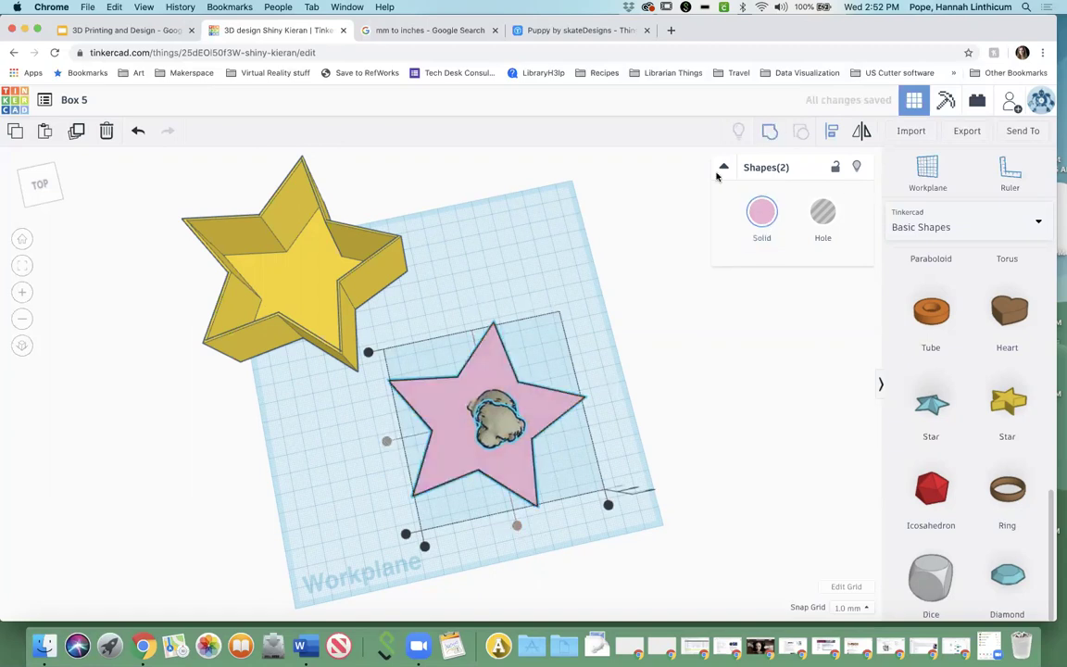
{"action": "left_click", "coordinate": [454, 362]}
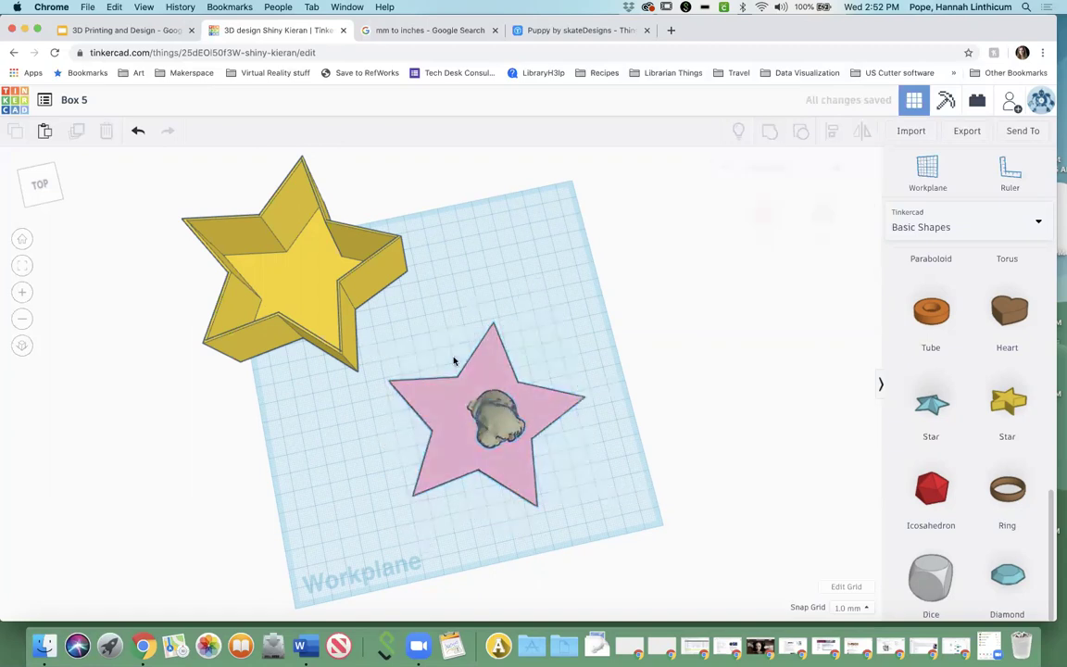
Raise the puppy slightly so that it sits on top of the star lid
{"action": "left_click", "coordinate": [41, 192]}
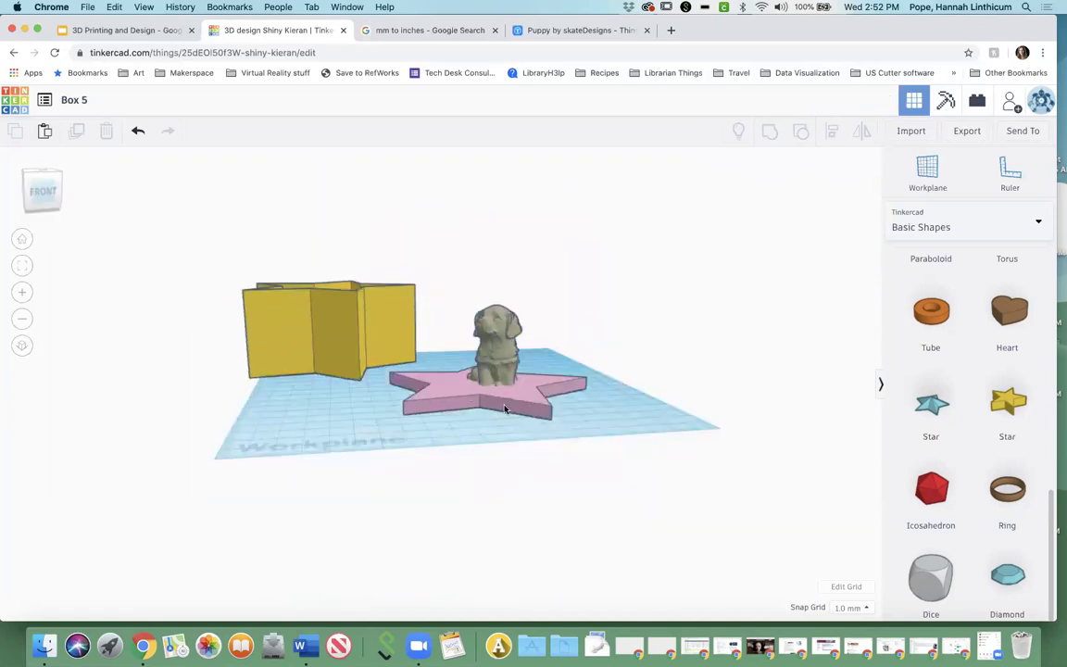
{"action": "left_click", "coordinate": [503, 332]}
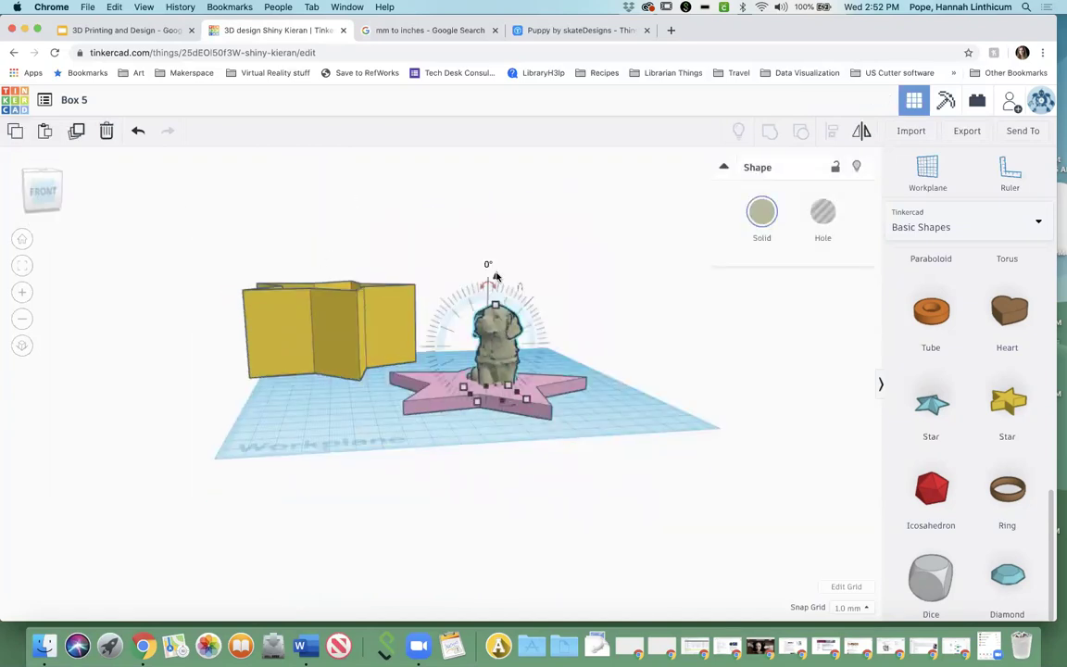
{"action": "left_click_drag", "start_coordinate": [497, 269], "coordinate": [496, 266]}
{"action": "left_click", "coordinate": [640, 396]}
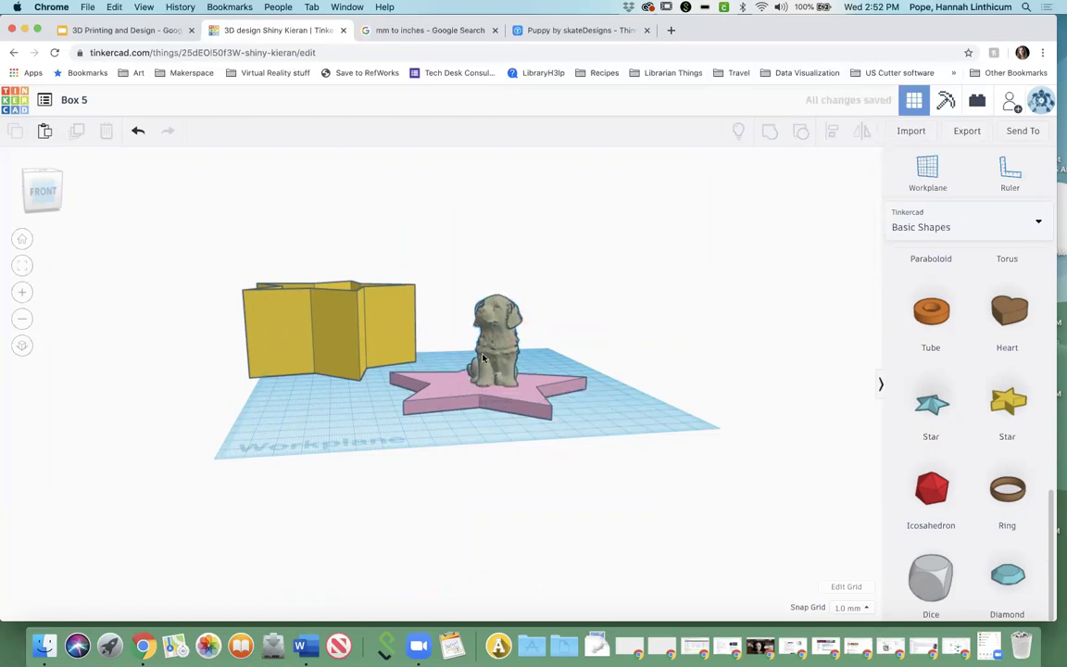
Group the puppy and the star lid into one pink shape and check it from the front and above
{"action": "left_click", "coordinate": [45, 206]}
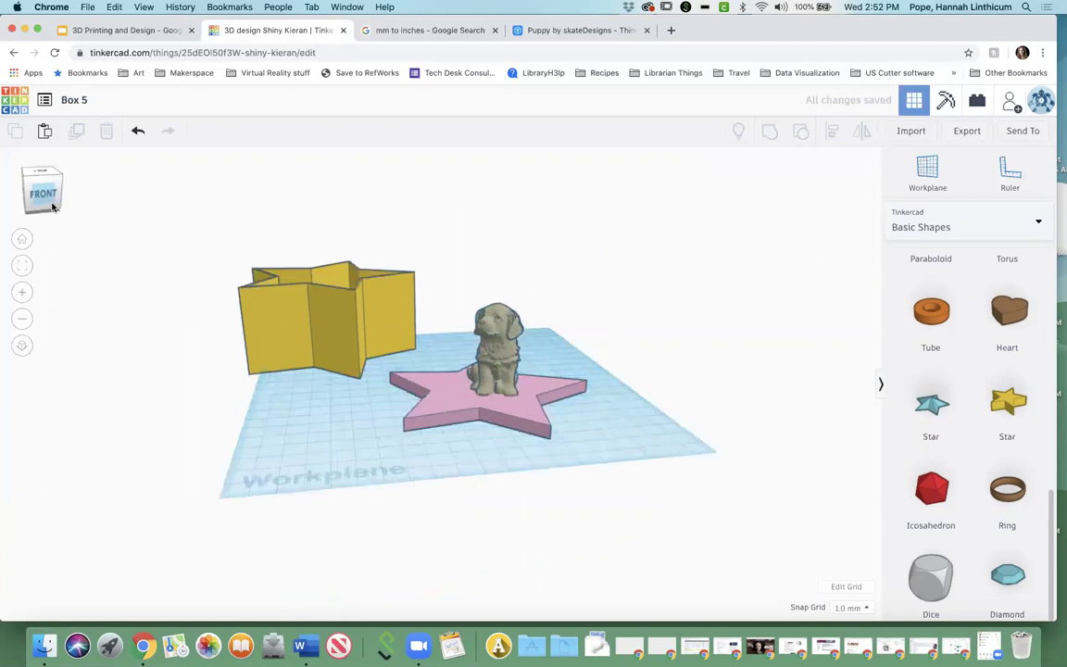
{"action": "left_click_drag", "start_coordinate": [43, 204], "coordinate": [46, 206]}
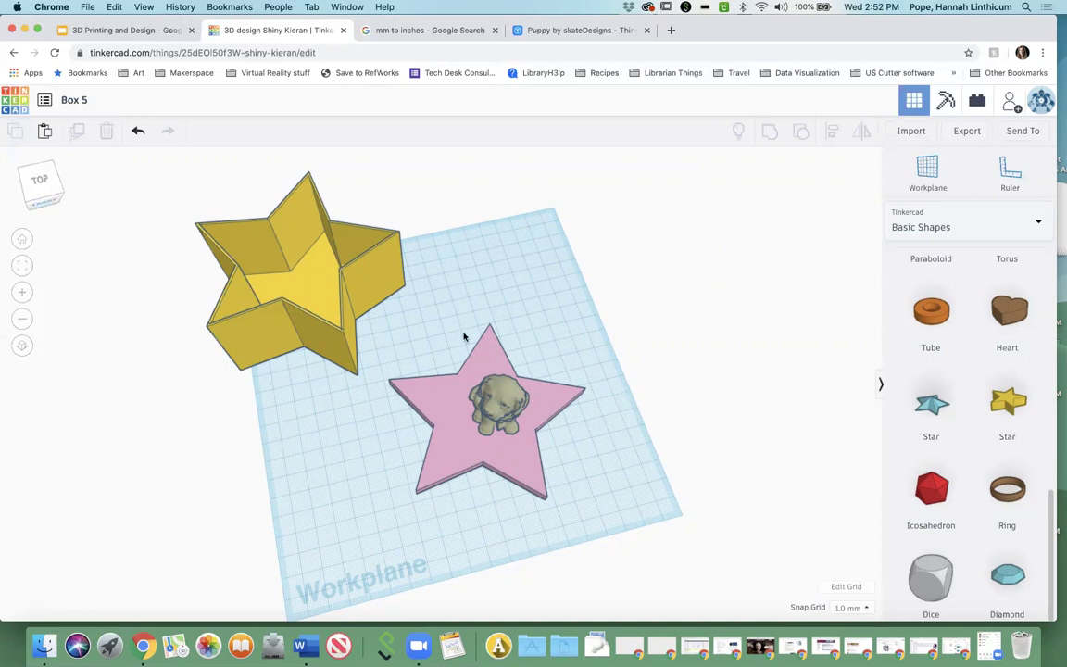
{"action": "left_click_drag", "start_coordinate": [540, 466], "coordinate": [558, 483]}
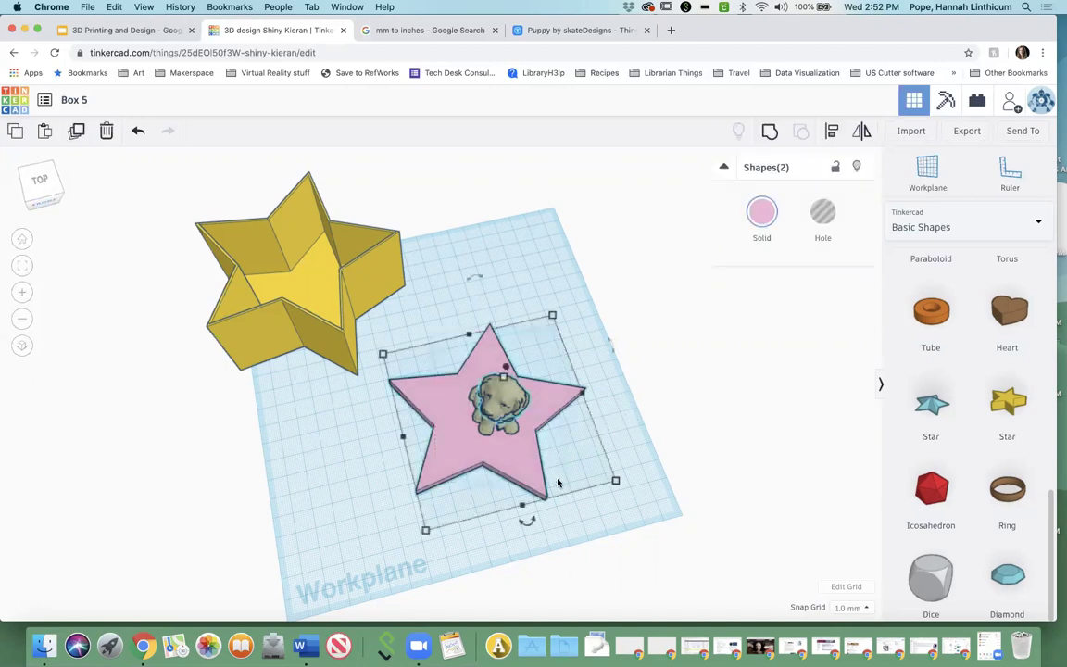
{"action": "left_click", "coordinate": [772, 133]}
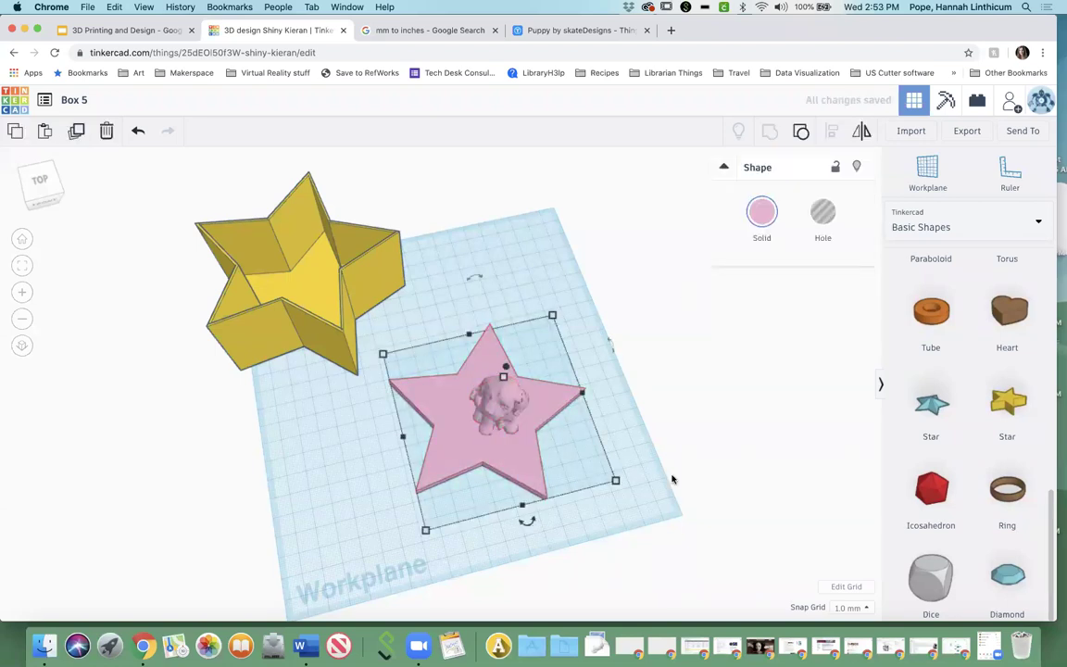
{"action": "left_click", "coordinate": [642, 450]}
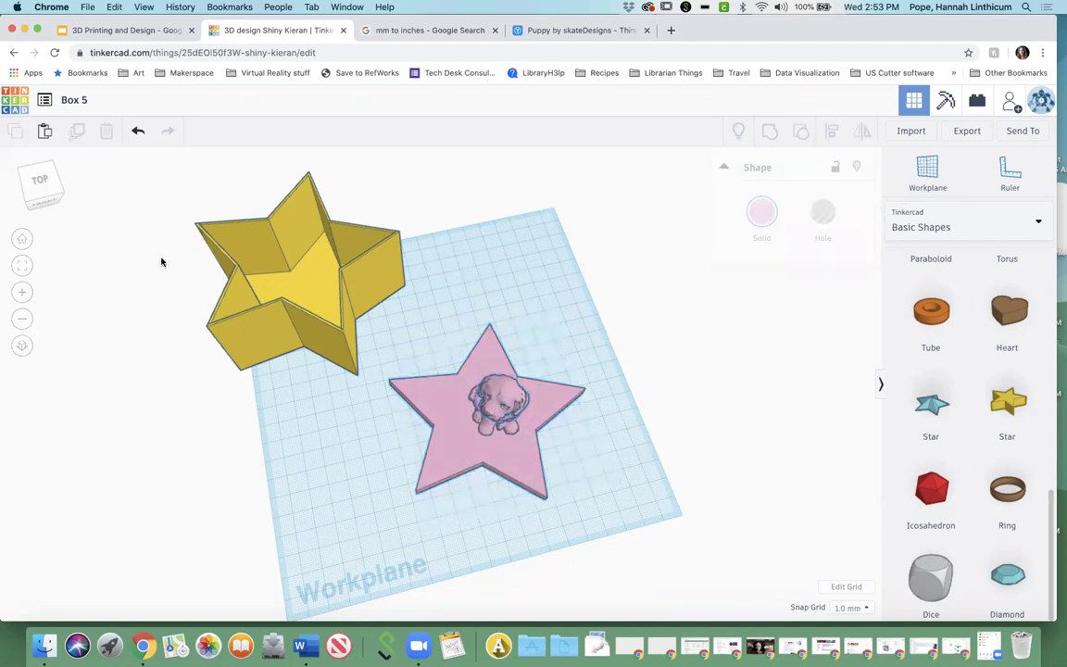
{"action": "left_click", "coordinate": [61, 175]}
{"action": "left_click", "coordinate": [58, 176]}
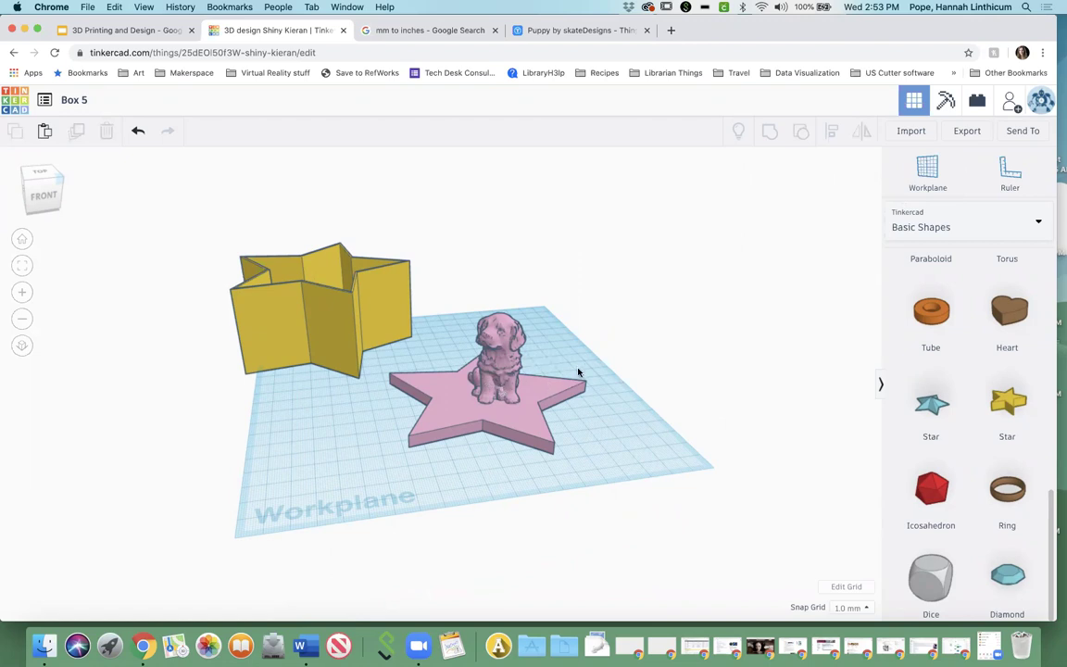
{"action": "left_click_drag", "start_coordinate": [44, 188], "coordinate": [46, 199]}
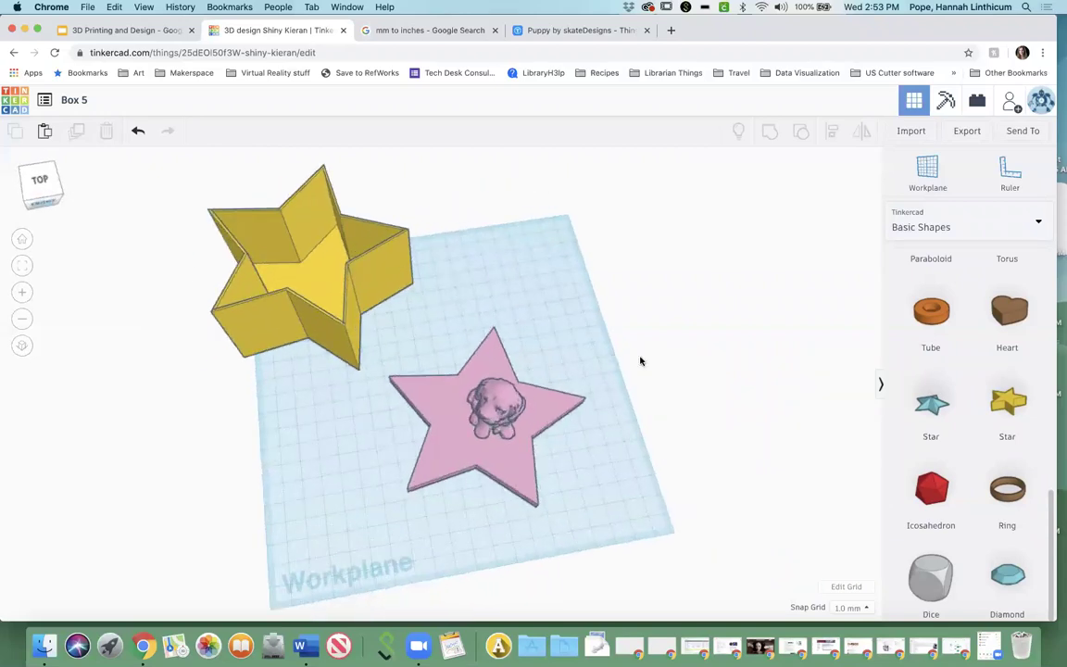
Add a Text shape from the Text and numbers collection over the front part of the pink star lid
{"action": "scroll", "coordinate": [945, 407], "scroll_direction": "up", "scroll_amount": 2}
{"action": "scroll", "coordinate": [957, 404], "scroll_direction": "up", "scroll_amount": 8}
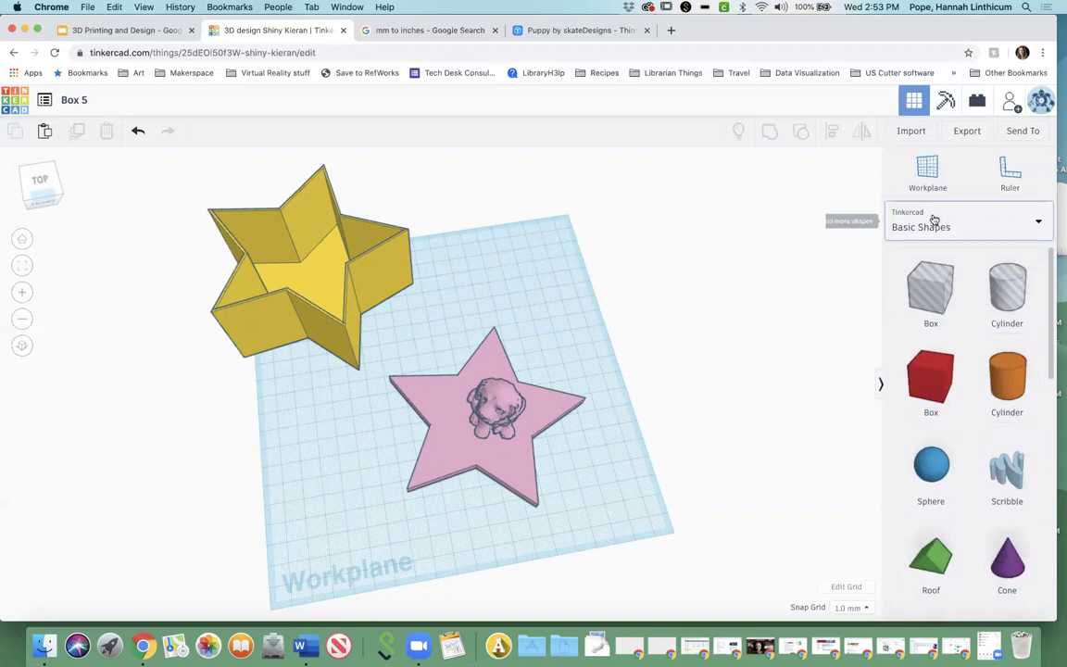
{"action": "left_click", "coordinate": [1039, 226]}
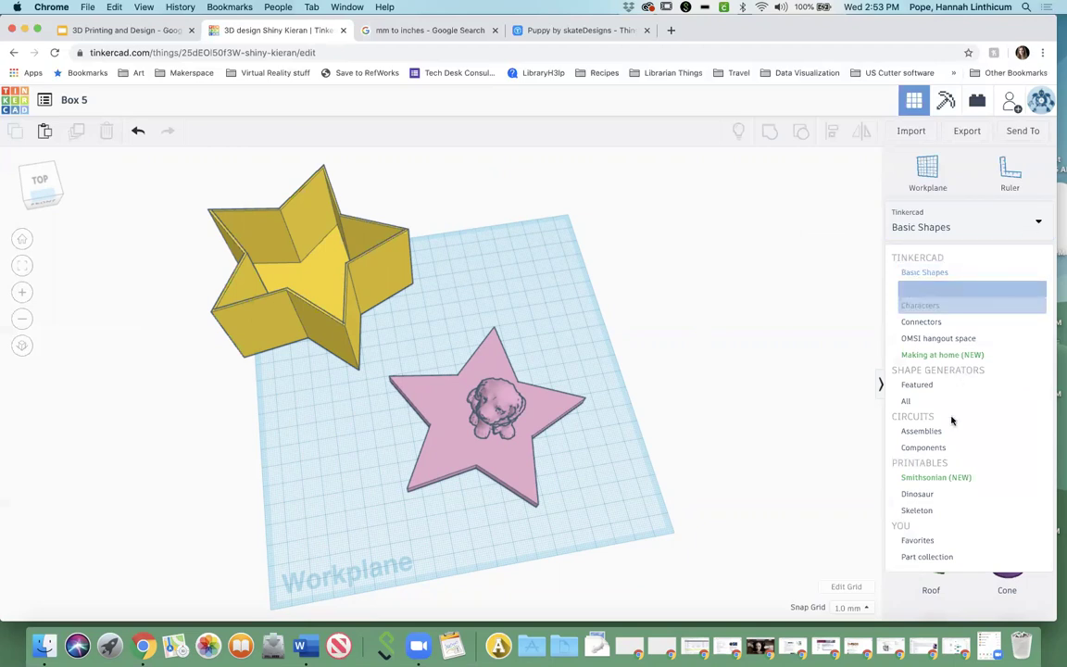
{"action": "left_click", "coordinate": [953, 289]}
{"action": "left_click_drag", "start_coordinate": [955, 291], "coordinate": [534, 459]}
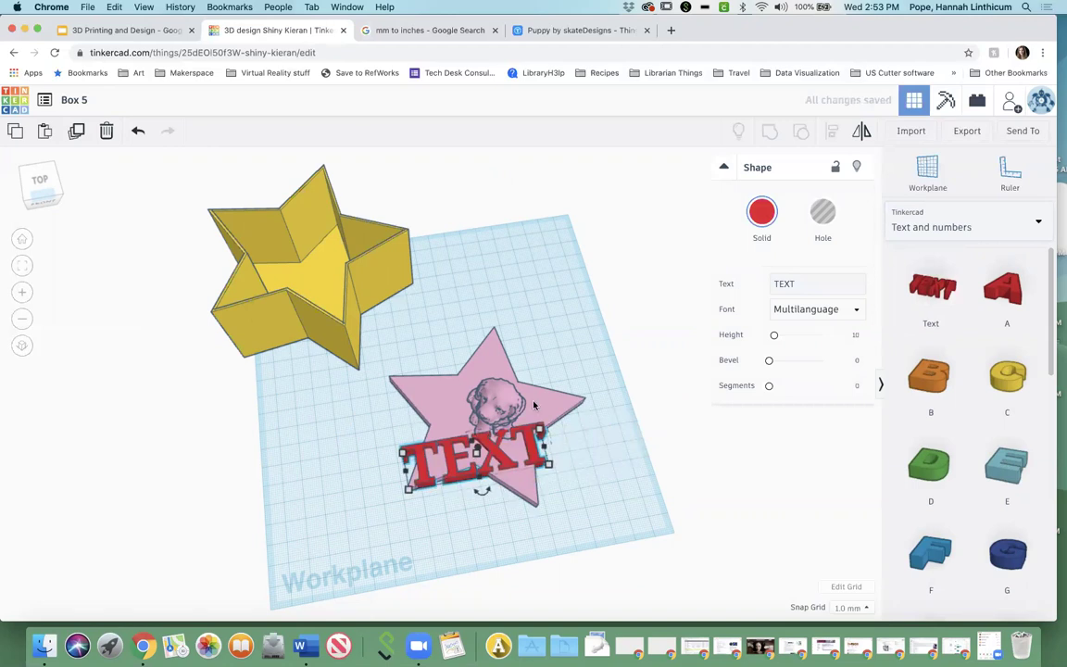
Move the star lid with the puppy about 26 mm back and rotate it slightly counterclockwise
{"action": "left_click_drag", "start_coordinate": [518, 380], "coordinate": [514, 339]}
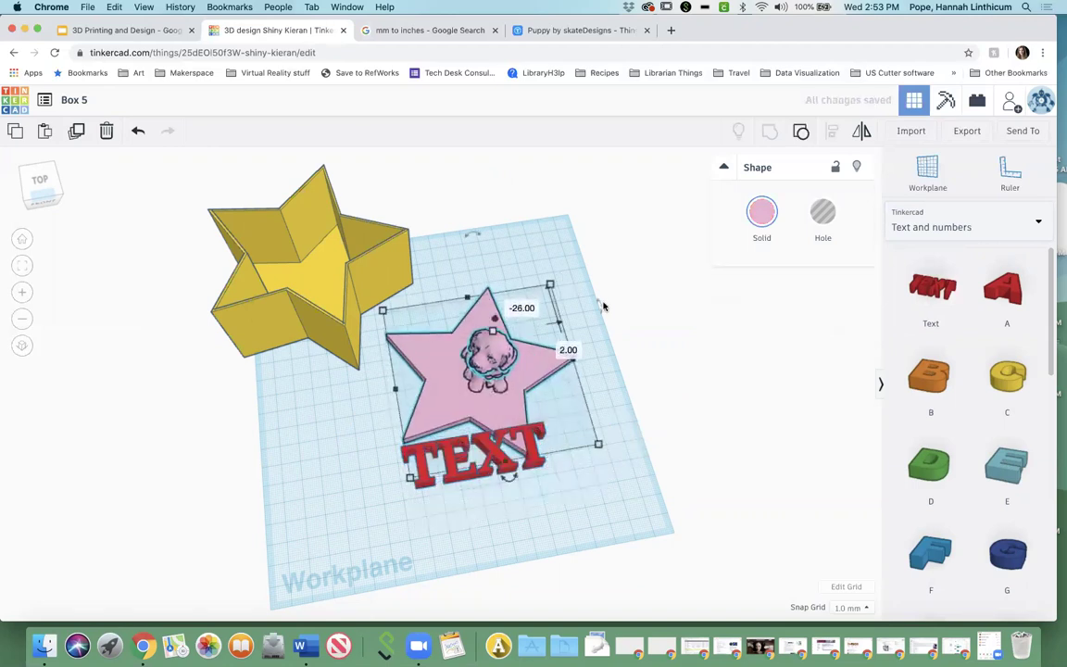
{"action": "mouse_move", "coordinate": [508, 482]}
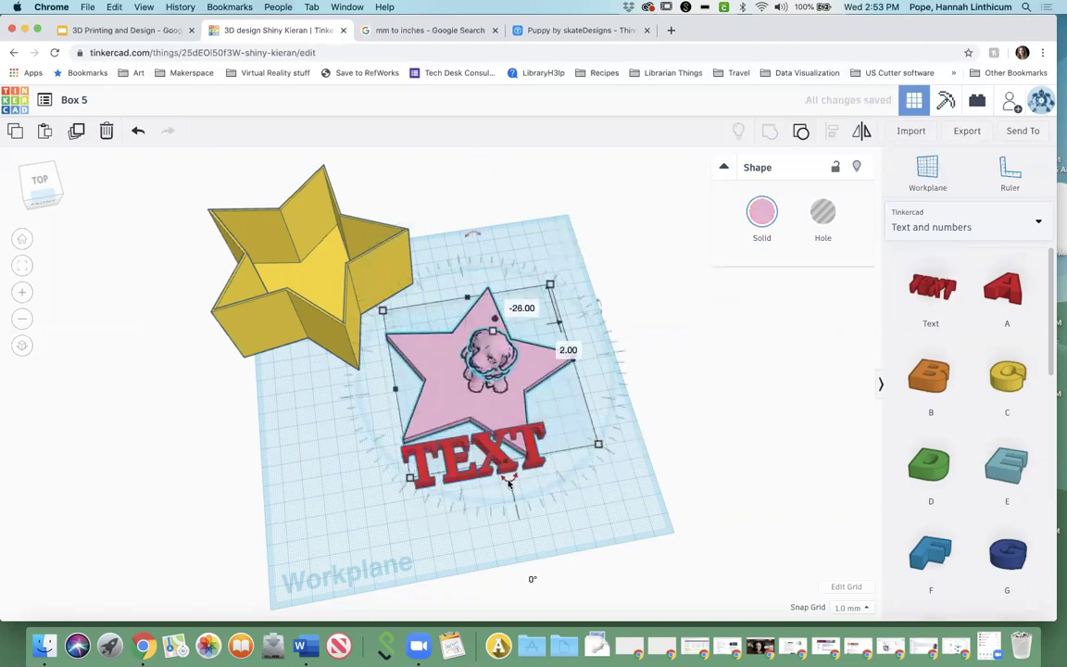
{"action": "left_click_drag", "start_coordinate": [512, 481], "coordinate": [550, 468]}
Replace the red text shape's default wording with the box owner's first name
{"action": "left_click", "coordinate": [477, 456]}
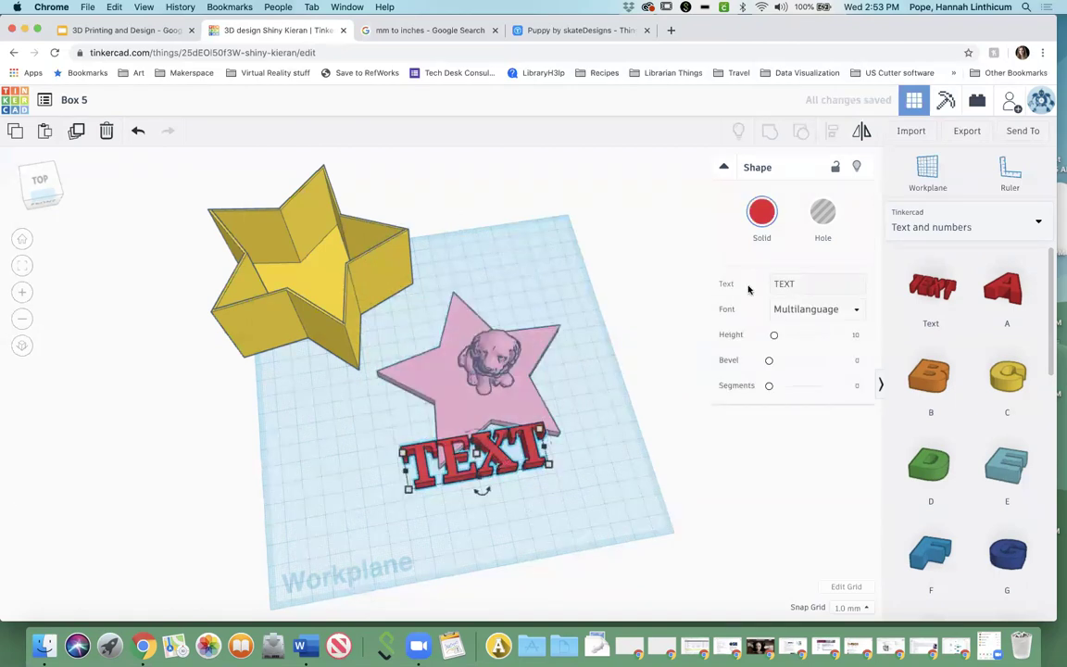
{"action": "left_click", "coordinate": [797, 290]}
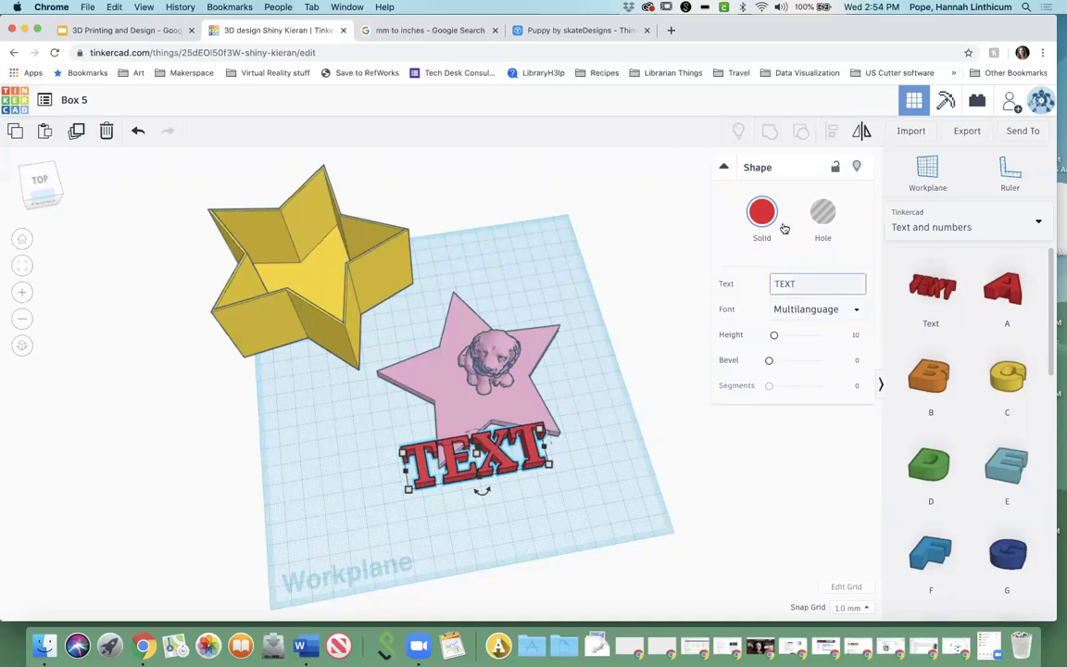
{"action": "left_click", "coordinate": [797, 282]}
{"action": "left_click_drag", "start_coordinate": [801, 283], "coordinate": [764, 284]}
{"action": "left_click", "coordinate": [762, 284]}
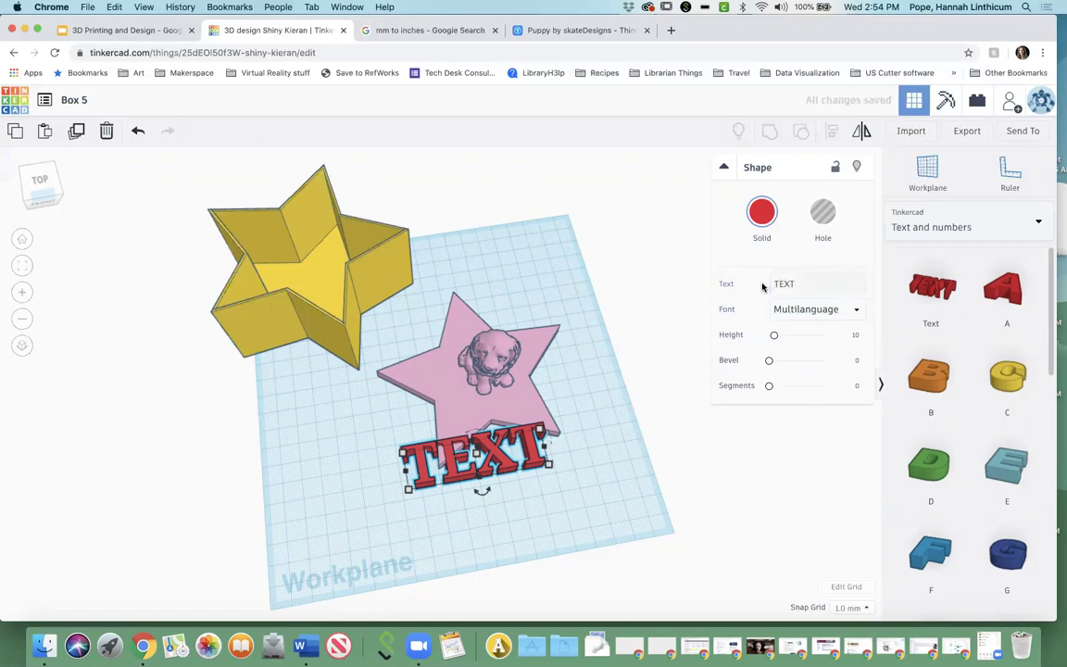
{"action": "double_click", "coordinate": [794, 282]}
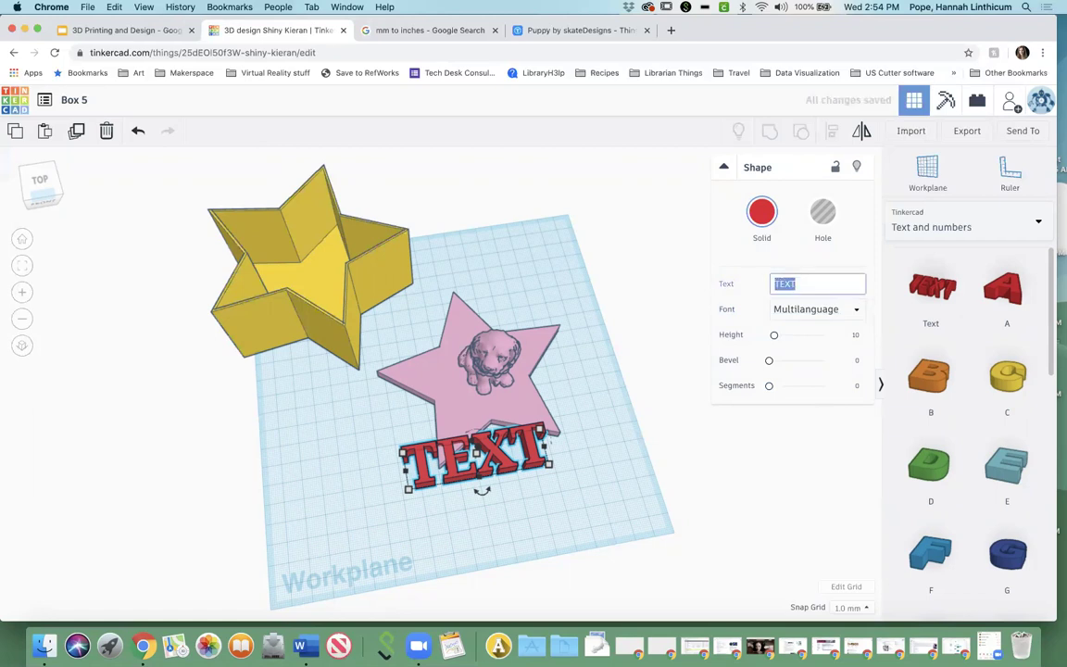
{"action": "type", "text": "Hannah"}
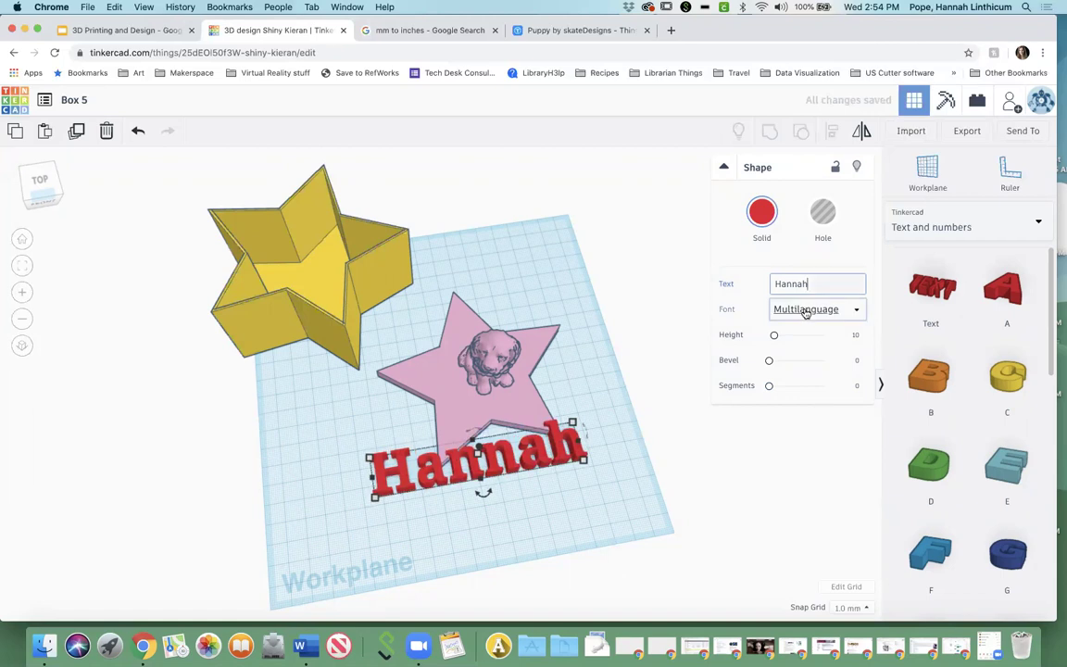
Try the Sans and Sans Mono fonts on the name text and settle on Serif
{"action": "left_click", "coordinate": [846, 311]}
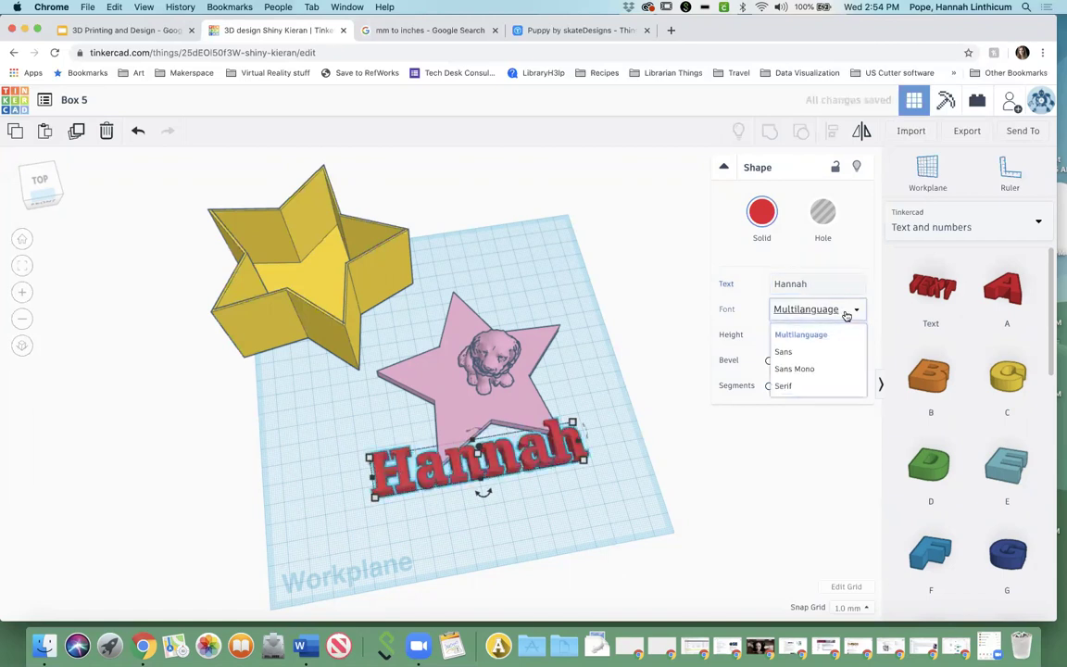
{"action": "left_click", "coordinate": [815, 355]}
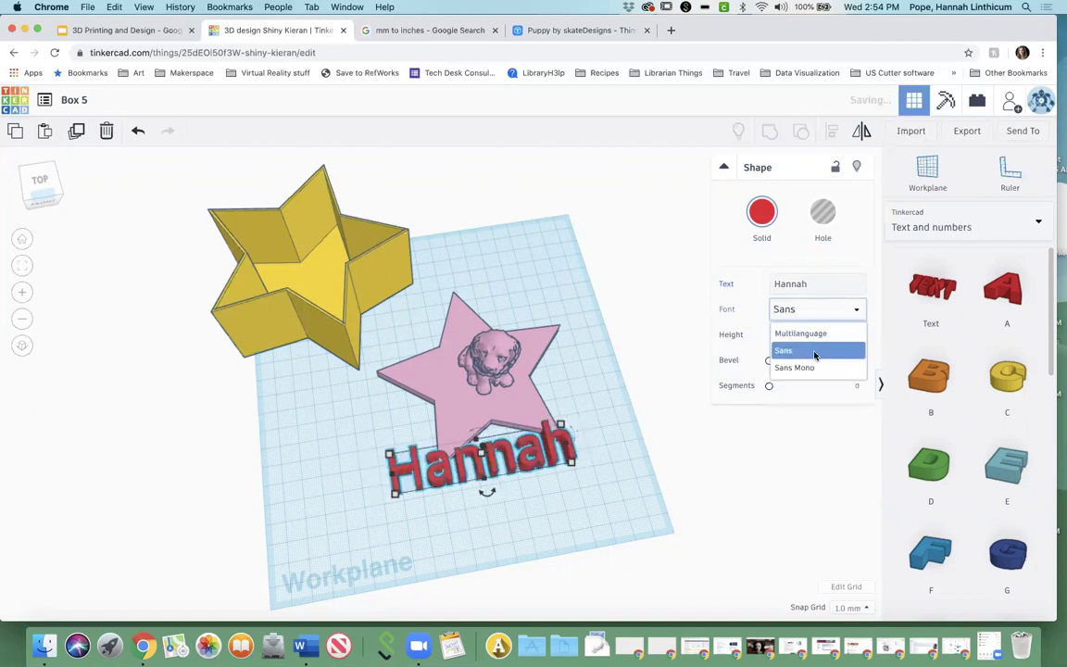
{"action": "left_click", "coordinate": [838, 316]}
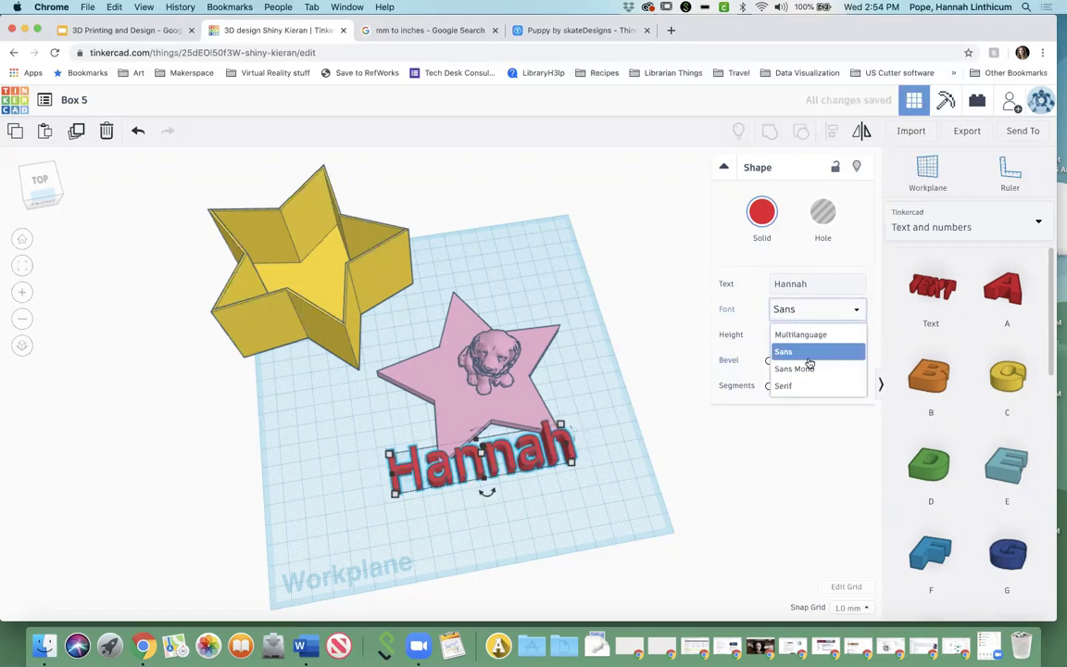
{"action": "left_click", "coordinate": [810, 368]}
{"action": "left_click", "coordinate": [861, 309]}
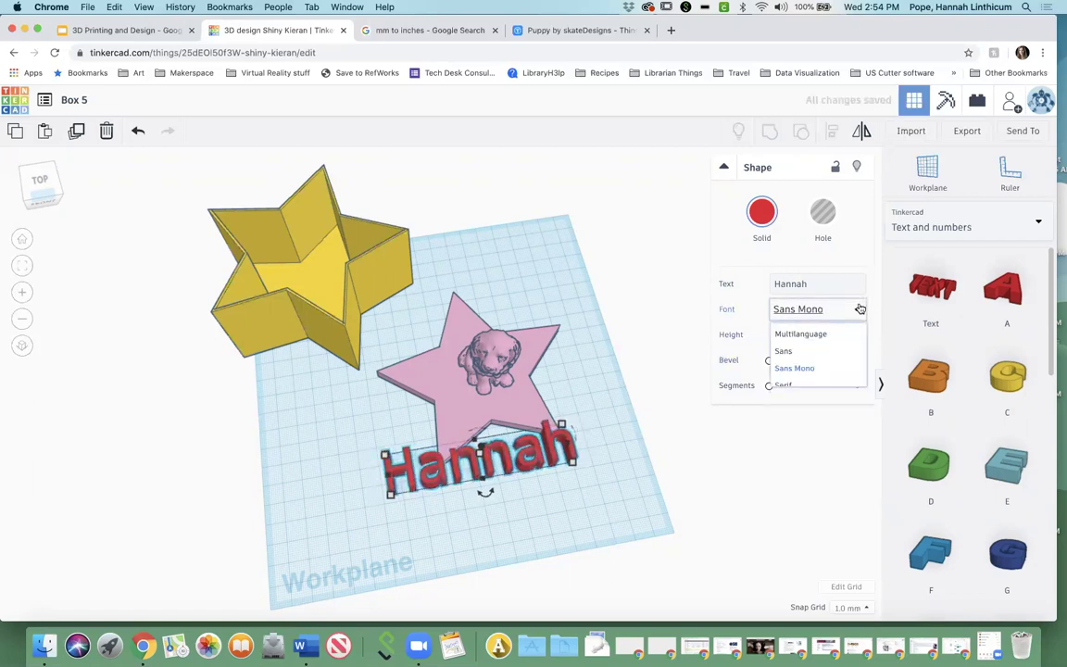
{"action": "left_click", "coordinate": [805, 387]}
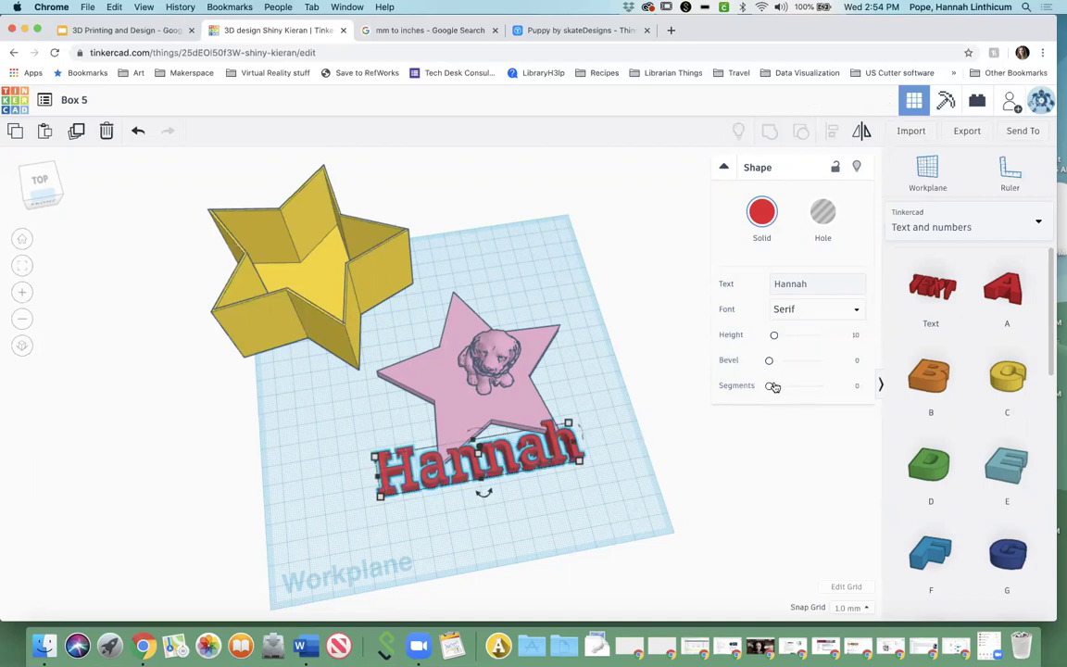
{"action": "mouse_move", "coordinate": [769, 361]}
{"action": "left_mouse_down"}
{"action": "mouse_move", "coordinate": [851, 362]}
{"action": "mouse_move", "coordinate": [768, 364]}
{"action": "left_mouse_up"}
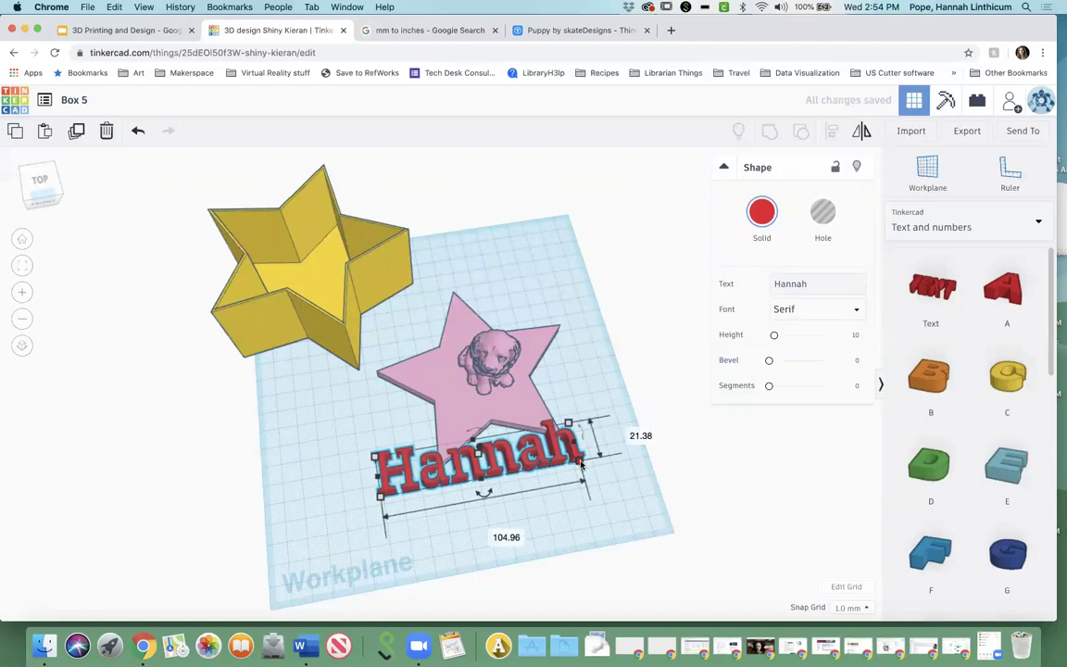
Scale the name text down proportionally to about 54.44 by 11.09 mm and place it on the front of the star lid
{"action": "left_click_drag", "start_coordinate": [581, 464], "coordinate": [496, 457]}
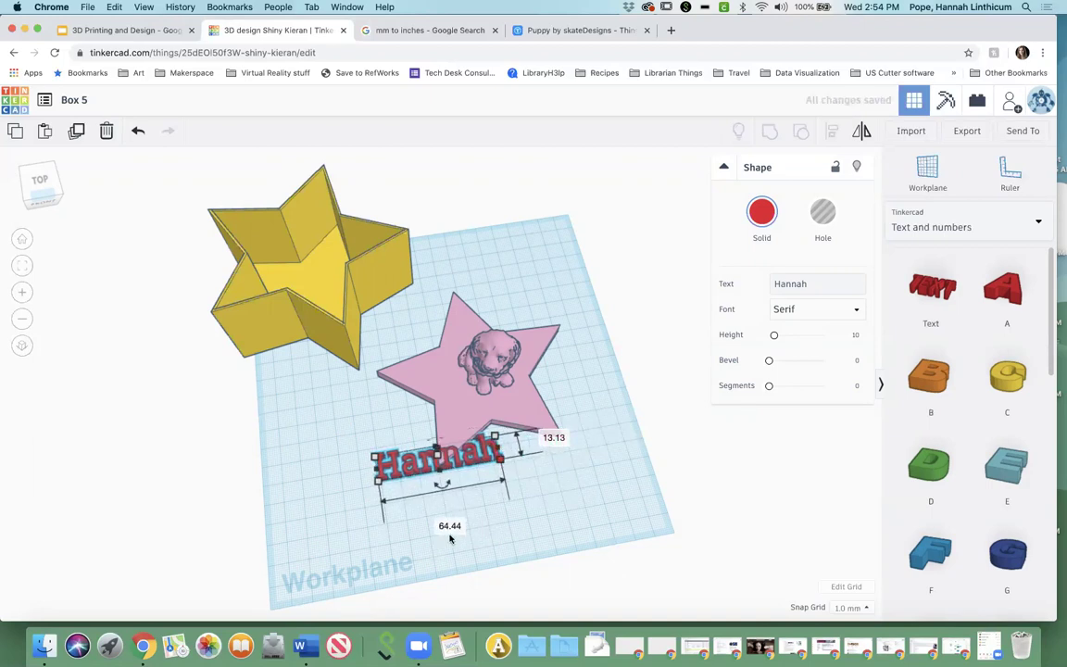
{"action": "left_click_drag", "start_coordinate": [474, 463], "coordinate": [513, 436]}
Raise the name text 4 mm and shift it back on the star lid until it sits just in front of the puppy
{"action": "left_click", "coordinate": [34, 190]}
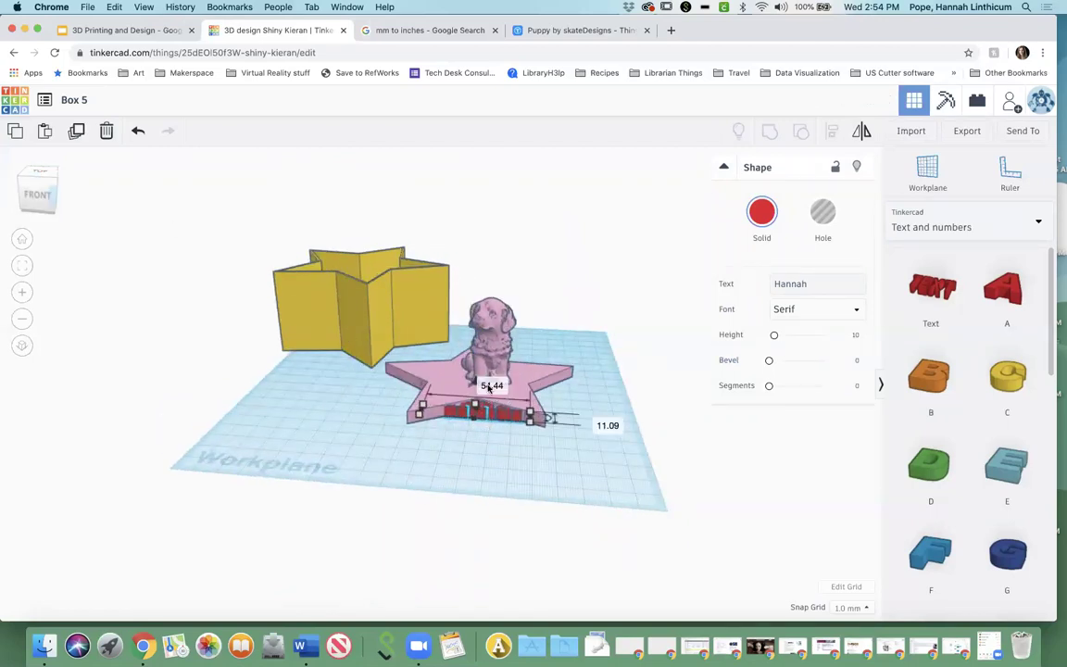
{"action": "left_click_drag", "start_coordinate": [475, 384], "coordinate": [475, 375]}
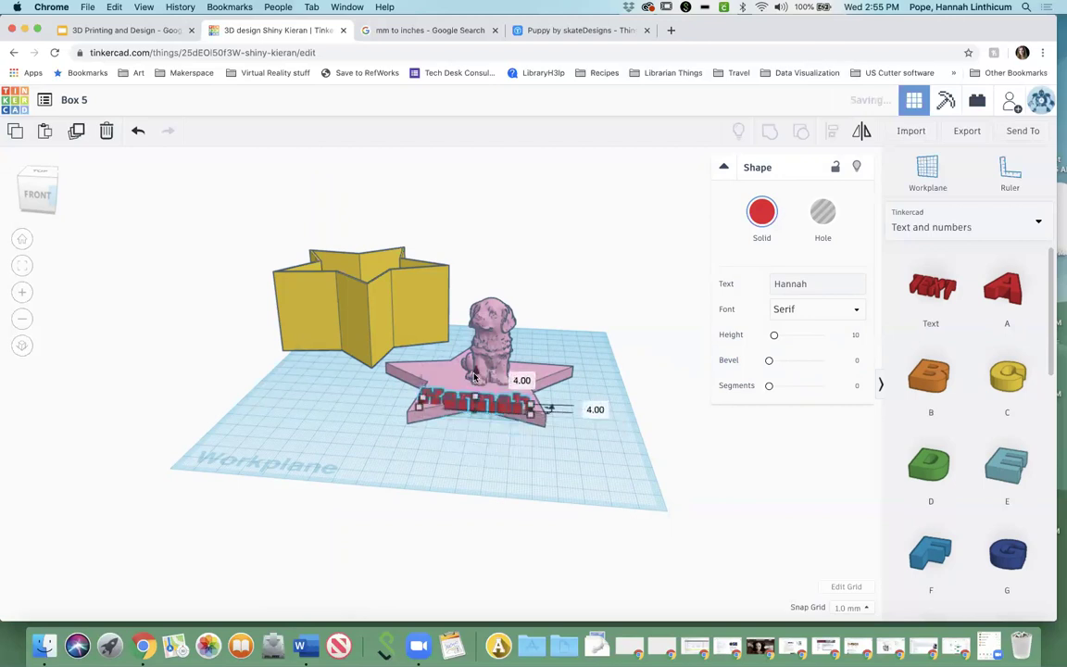
{"action": "left_click", "coordinate": [38, 172]}
{"action": "left_click", "coordinate": [50, 205]}
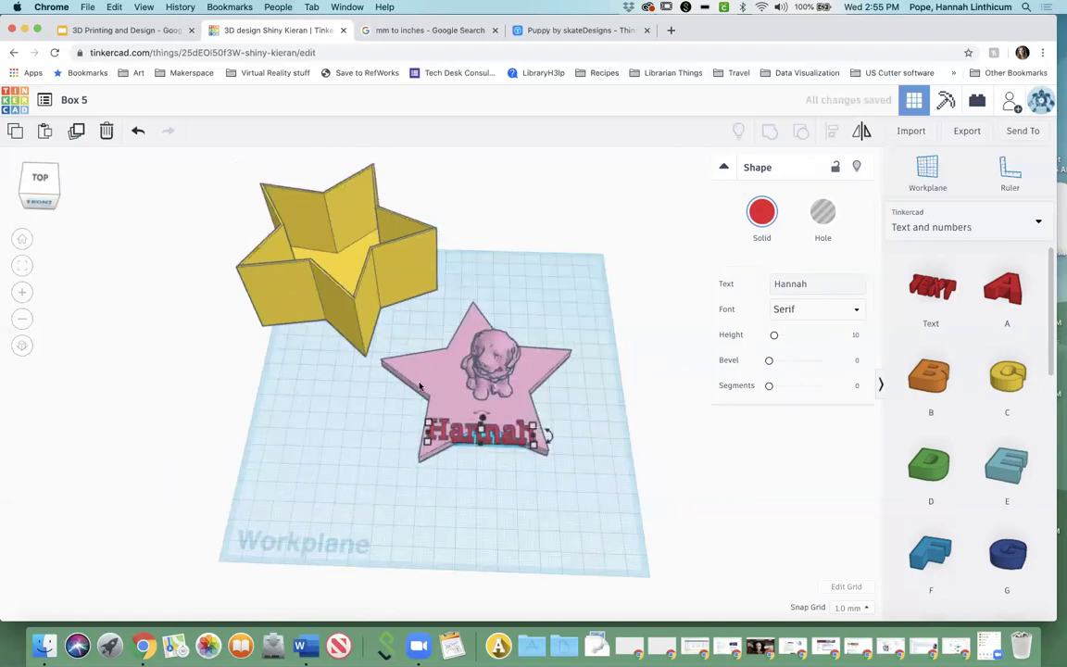
{"action": "mouse_move", "coordinate": [505, 429]}
{"action": "left_mouse_down"}
{"action": "mouse_move", "coordinate": [508, 440]}
{"action": "mouse_move", "coordinate": [506, 419]}
{"action": "left_mouse_up"}
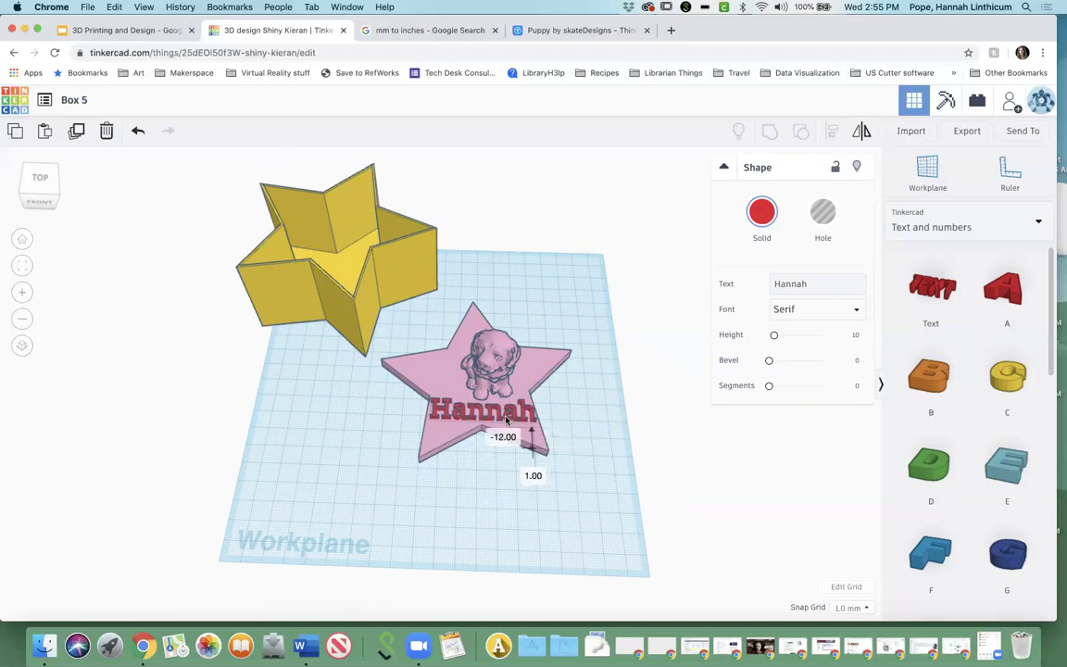
{"action": "left_click", "coordinate": [625, 439]}
Inspect the name text up close from the front and lower it 1 mm onto the star lid's surface
{"action": "left_click", "coordinate": [30, 189]}
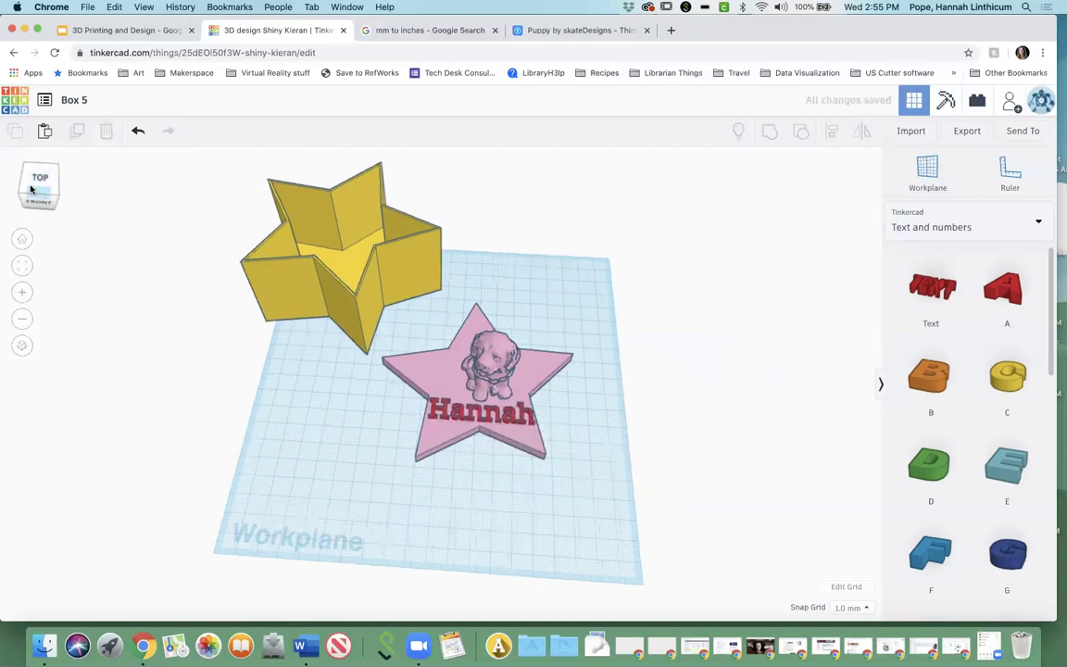
{"action": "left_click", "coordinate": [30, 189]}
{"action": "scroll", "coordinate": [471, 371], "scroll_direction": "up", "scroll_amount": 3}
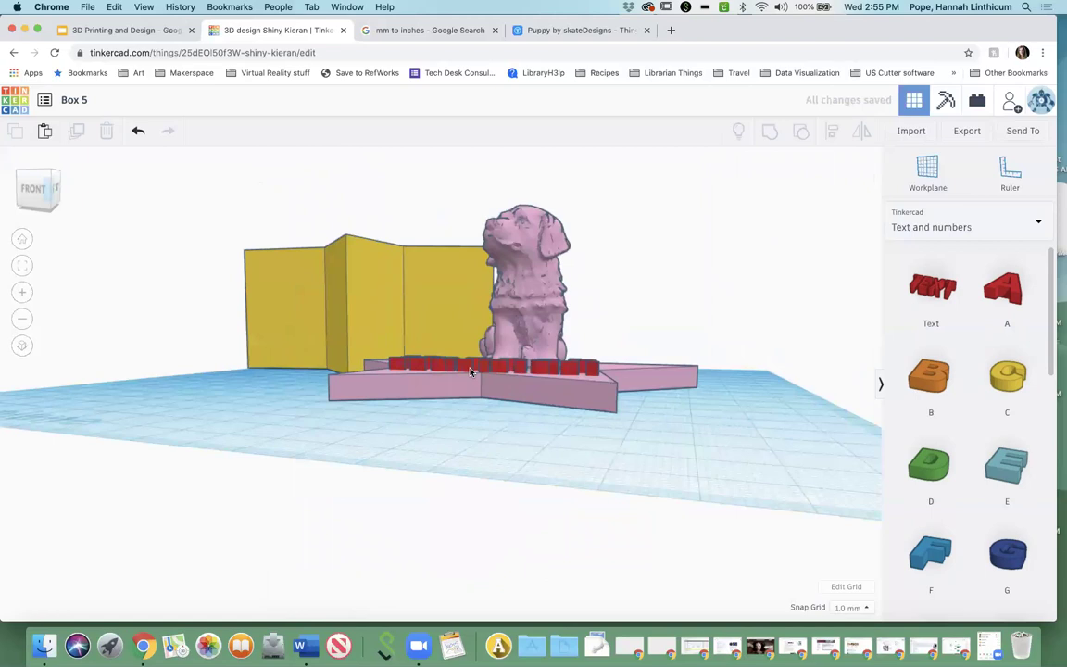
{"action": "scroll", "coordinate": [471, 371], "scroll_direction": "up", "scroll_amount": 2}
{"action": "left_click", "coordinate": [37, 187]}
{"action": "mouse_move", "coordinate": [37, 192]}
{"action": "left_mouse_down"}
{"action": "mouse_move", "coordinate": [23, 187]}
{"action": "mouse_move", "coordinate": [35, 186]}
{"action": "left_mouse_up"}
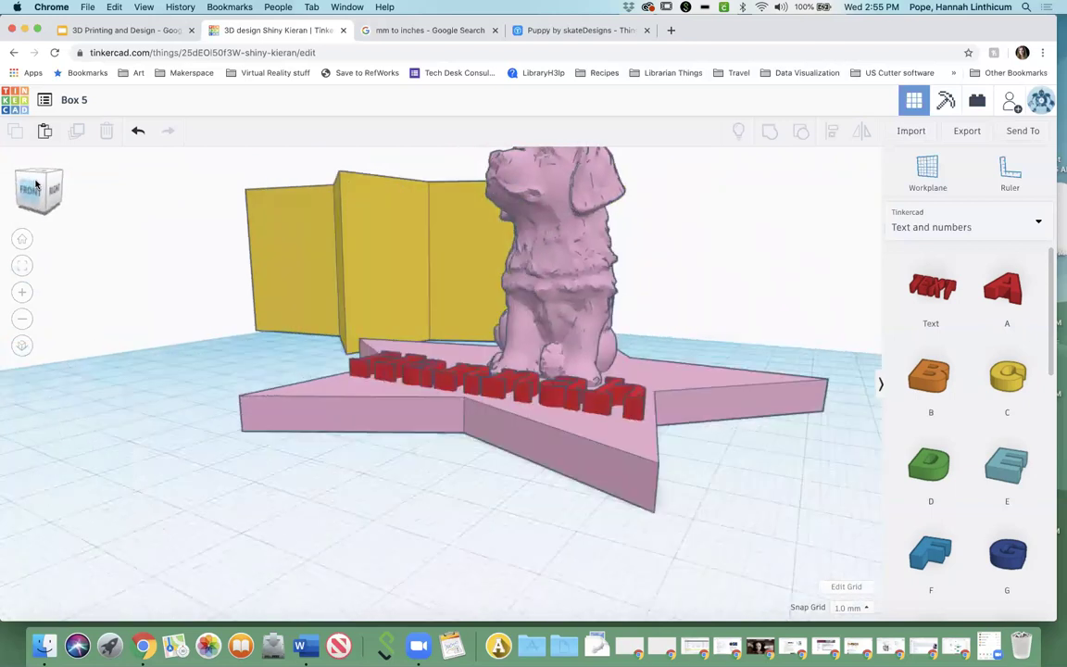
{"action": "left_click", "coordinate": [35, 186]}
{"action": "left_click", "coordinate": [528, 396]}
{"action": "left_click_drag", "start_coordinate": [528, 397], "coordinate": [534, 371]}
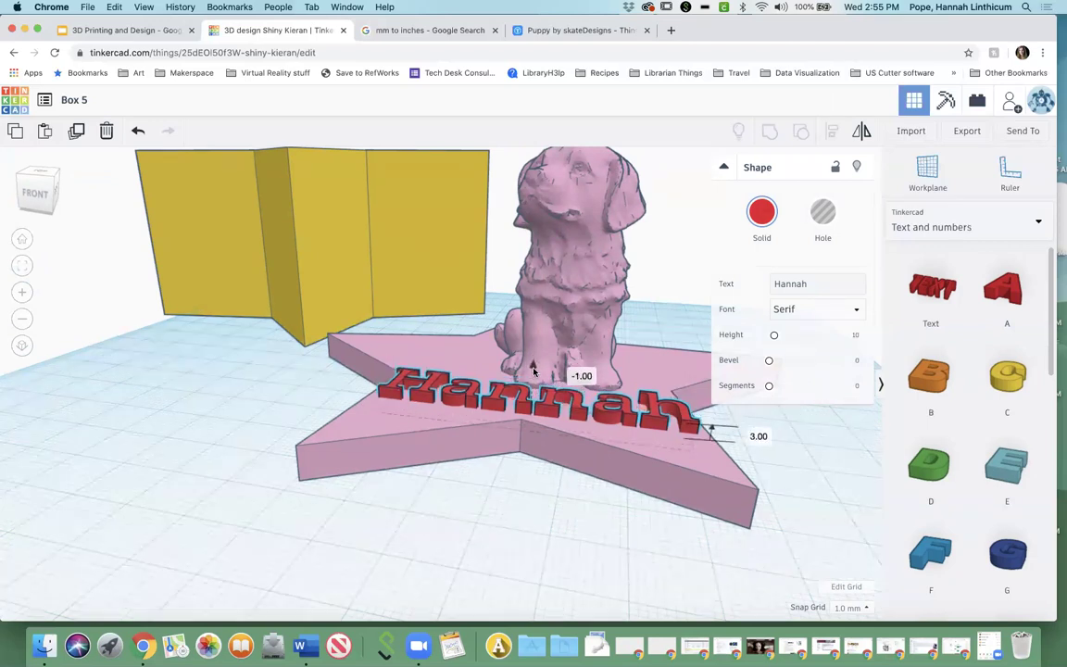
{"action": "left_click", "coordinate": [519, 493]}
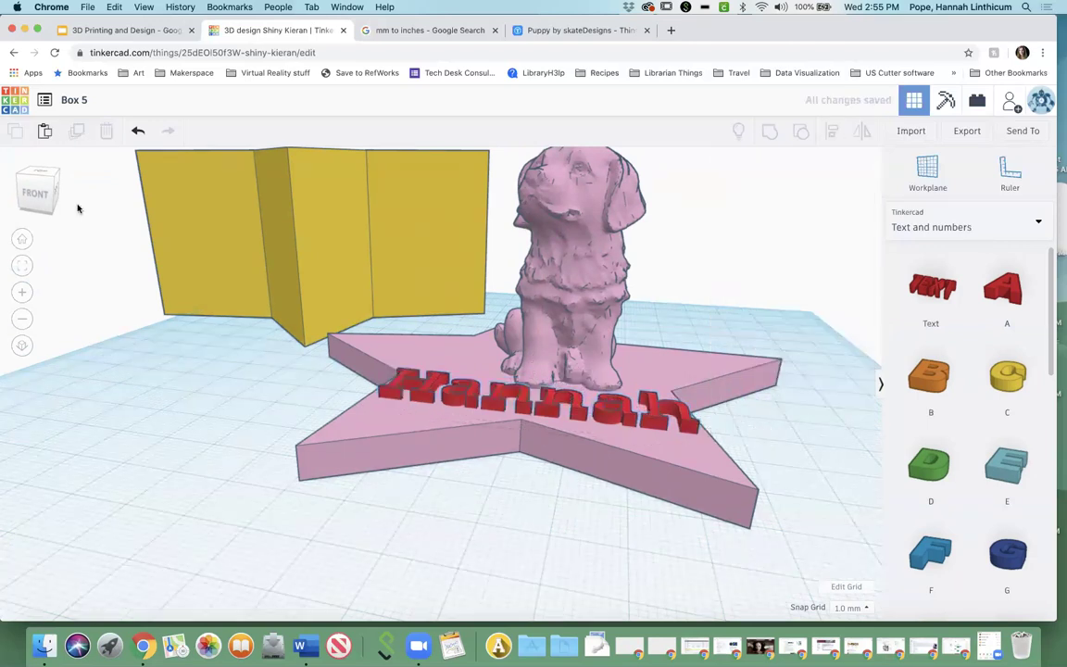
Group the name text with the star lid and puppy into one pink shape and check it from the front
{"action": "left_click", "coordinate": [44, 206]}
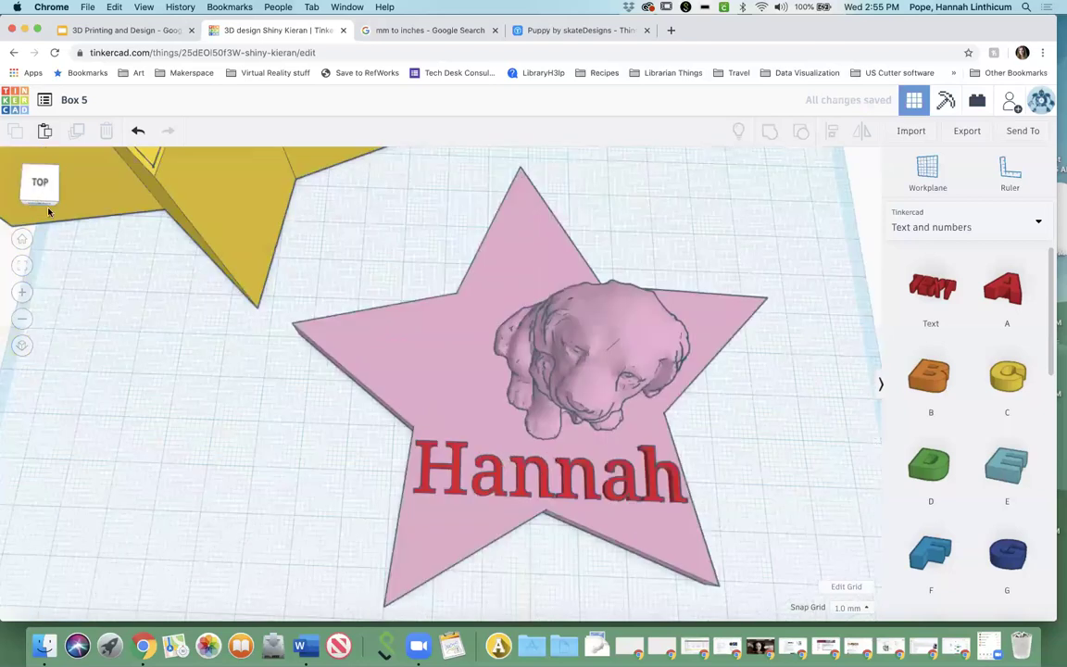
{"action": "scroll", "coordinate": [329, 359], "scroll_direction": "down", "scroll_amount": 5}
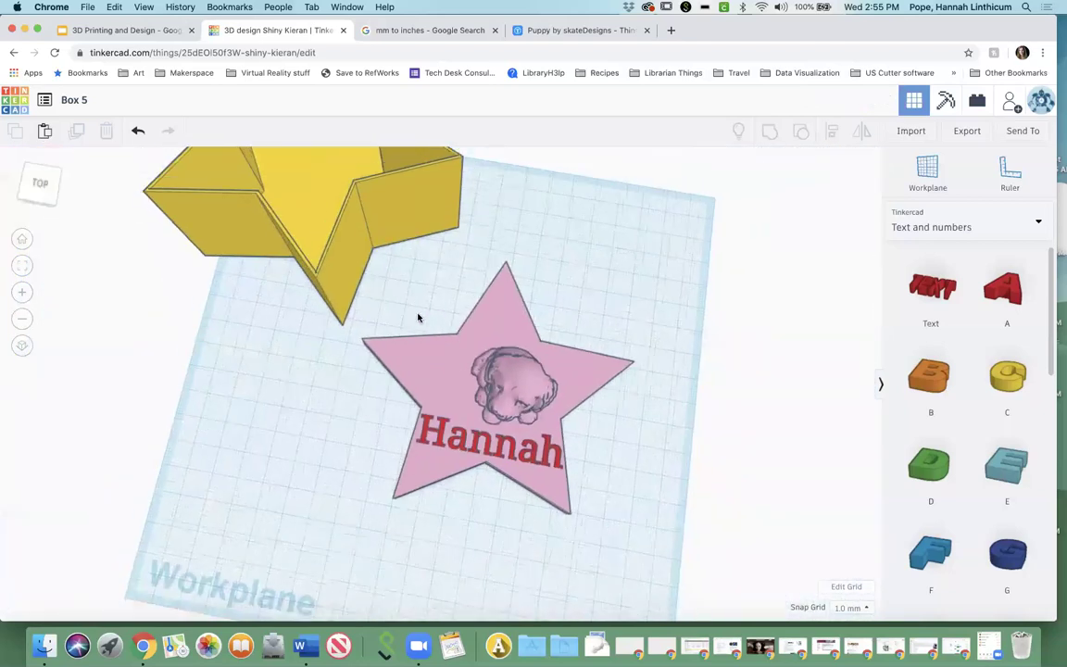
{"action": "left_click_drag", "start_coordinate": [414, 305], "coordinate": [608, 517]}
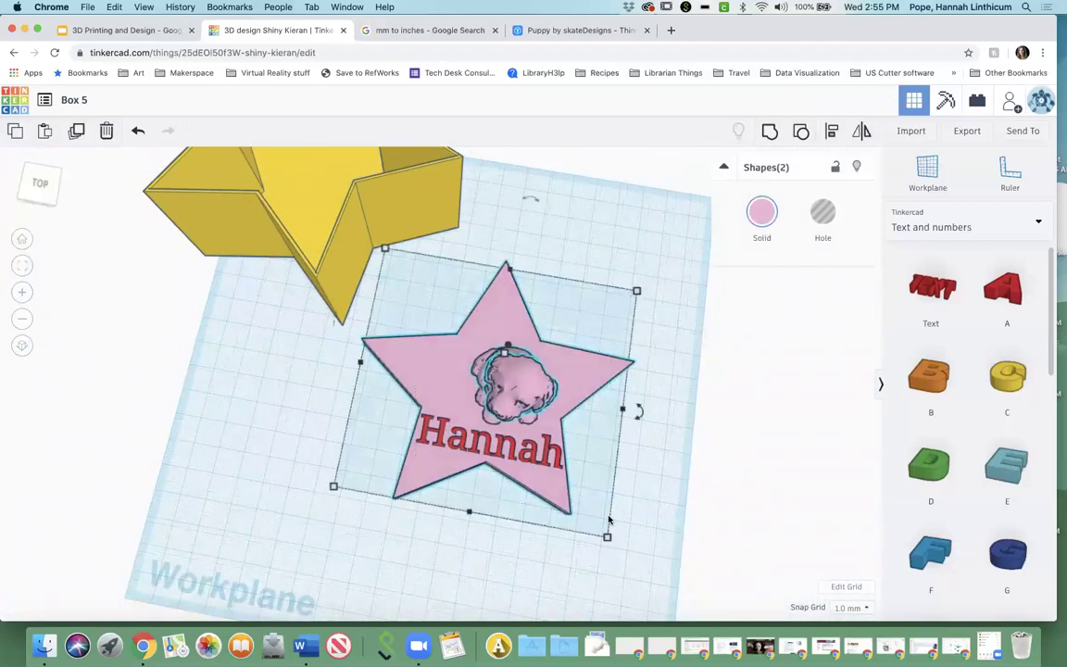
{"action": "left_click", "coordinate": [770, 133]}
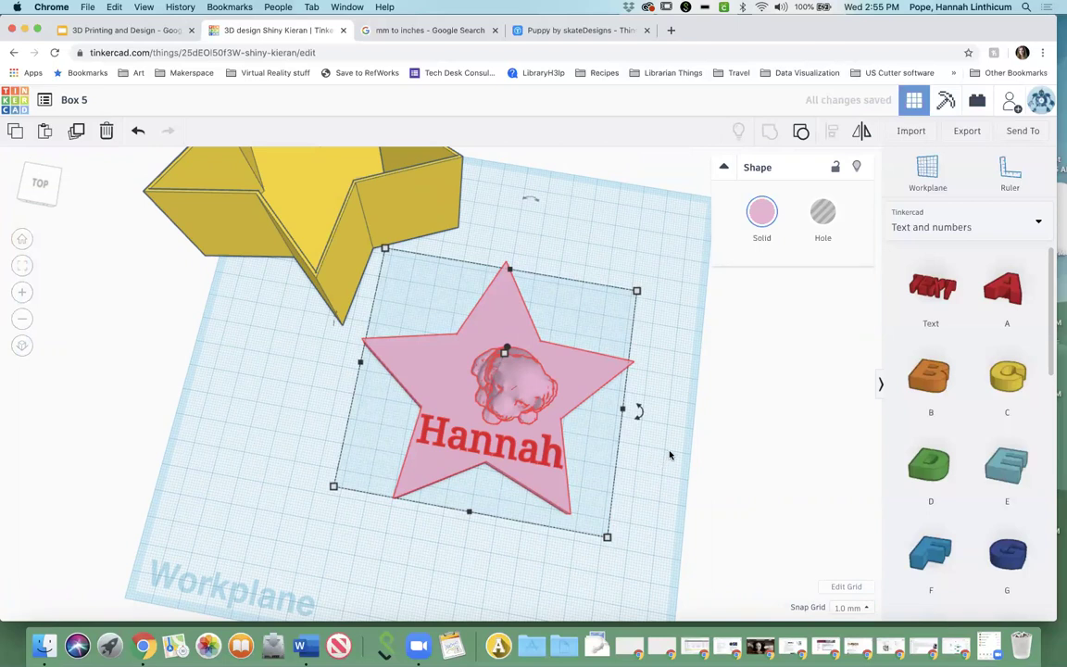
{"action": "left_click", "coordinate": [671, 454]}
{"action": "mouse_move", "coordinate": [42, 183]}
{"action": "left_mouse_down"}
{"action": "mouse_move", "coordinate": [51, 189]}
{"action": "mouse_move", "coordinate": [34, 191]}
{"action": "mouse_move", "coordinate": [43, 190]}
{"action": "left_mouse_up"}
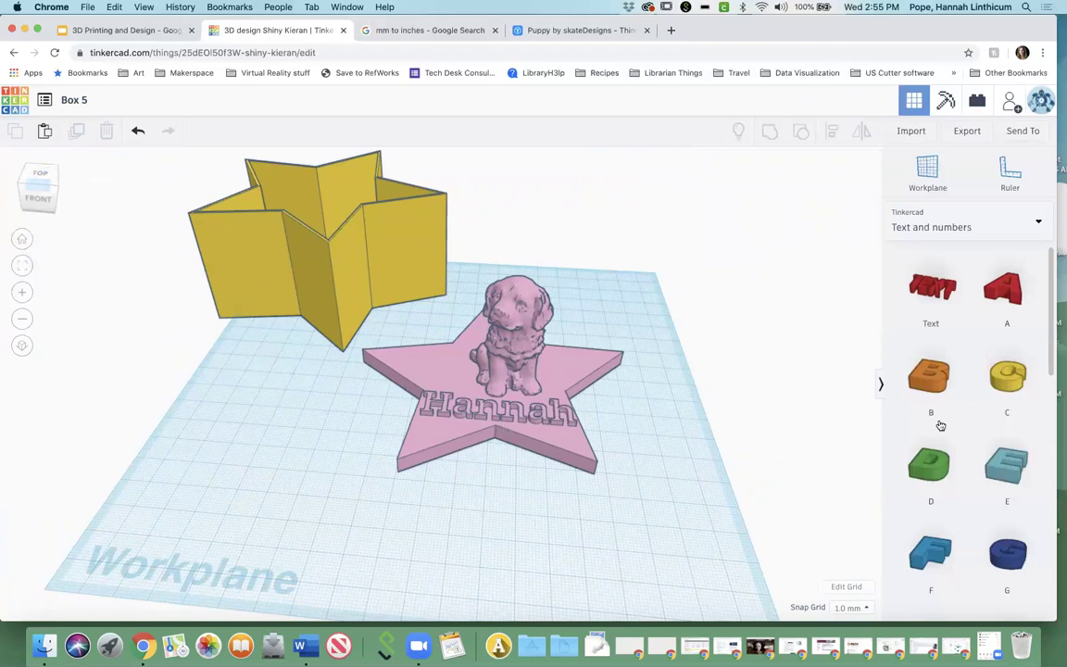
Add a moustache from the Characters shape collection and place it high on the yellow star box's front wall
{"action": "scroll", "coordinate": [1036, 393], "scroll_direction": "down", "scroll_amount": 5}
{"action": "scroll", "coordinate": [1036, 393], "scroll_direction": "down", "scroll_amount": 5}
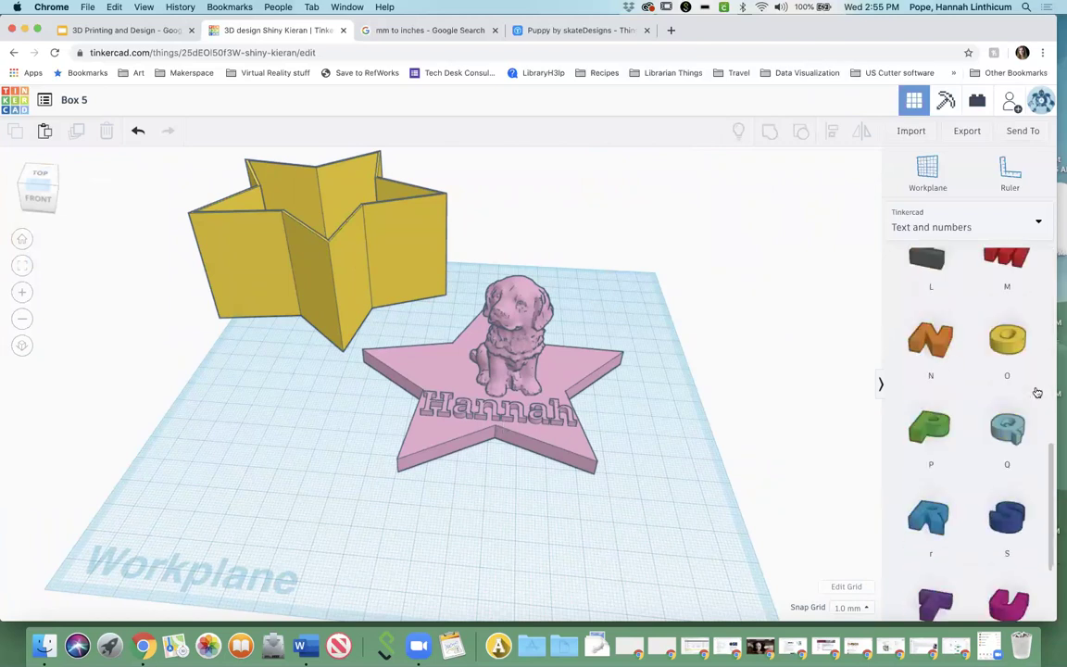
{"action": "left_click", "coordinate": [1019, 222]}
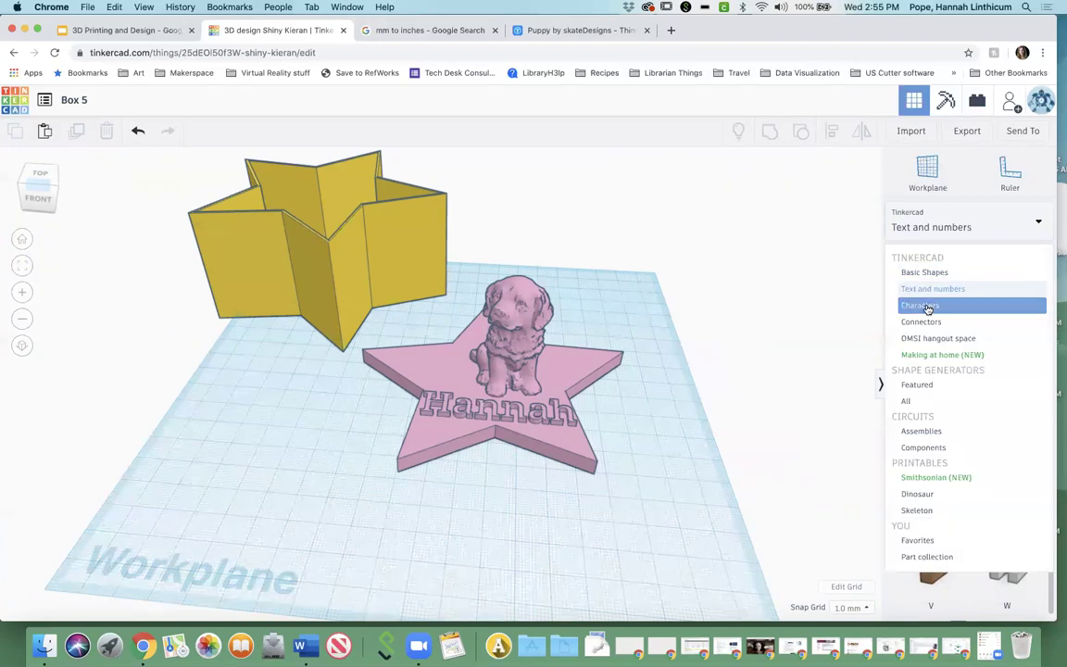
{"action": "left_click", "coordinate": [927, 306]}
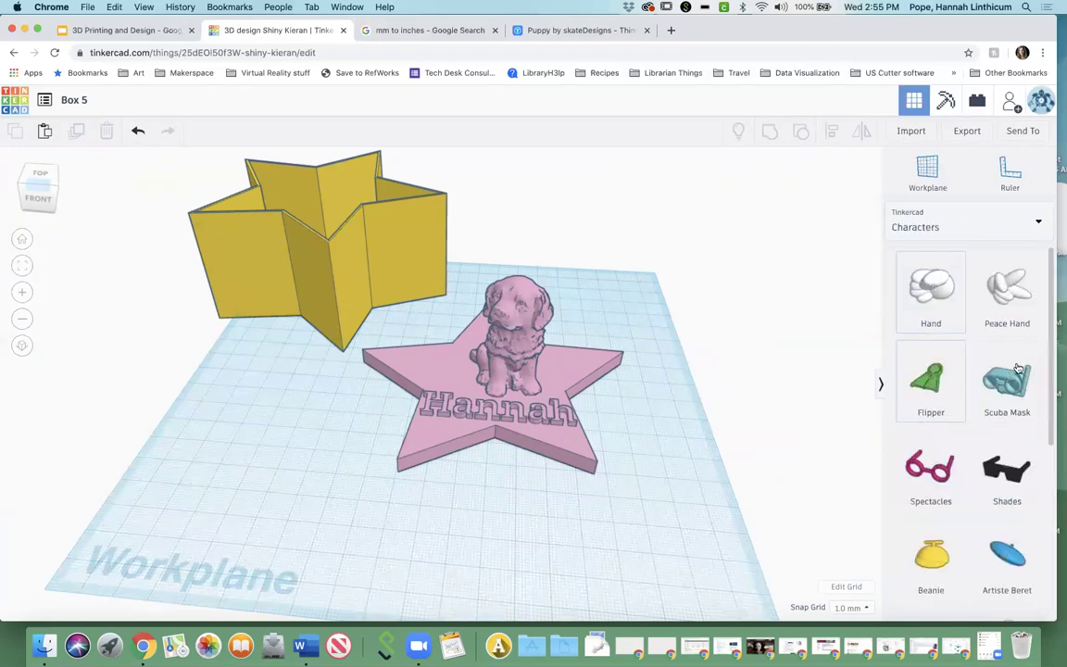
{"action": "scroll", "coordinate": [992, 475], "scroll_direction": "down", "scroll_amount": 3}
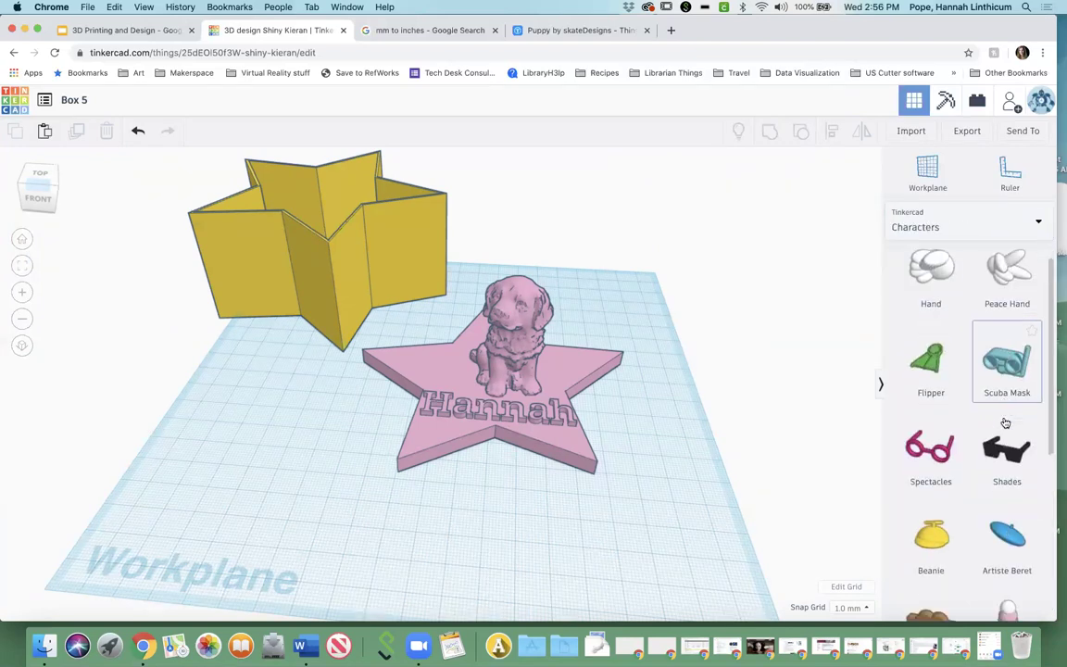
{"action": "scroll", "coordinate": [991, 478], "scroll_direction": "down", "scroll_amount": 4}
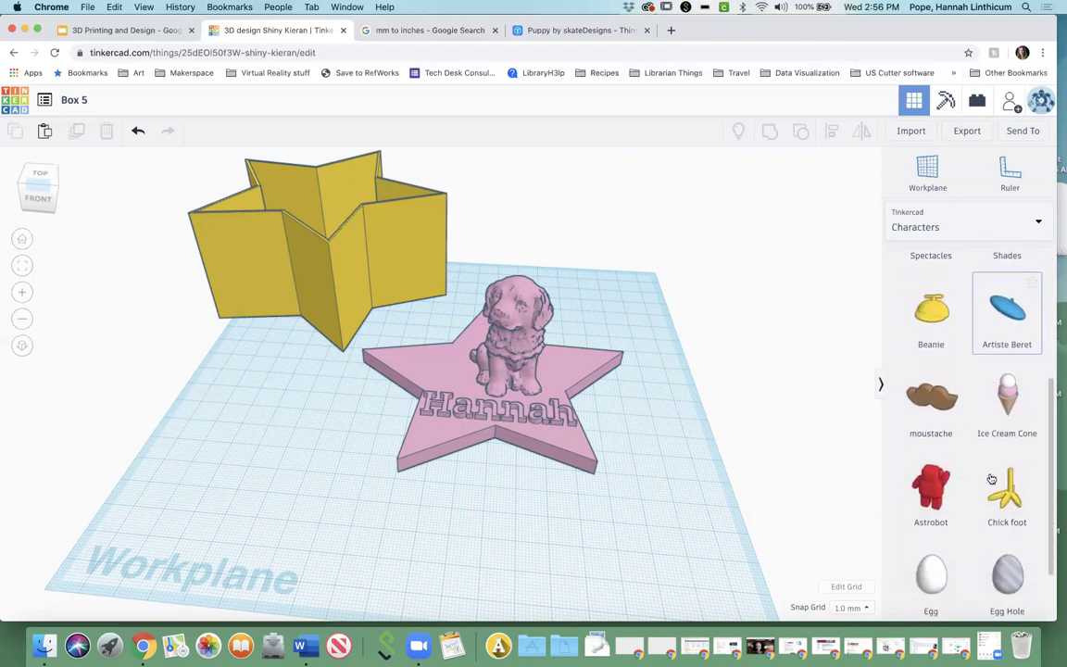
{"action": "scroll", "coordinate": [992, 479], "scroll_direction": "down", "scroll_amount": 3}
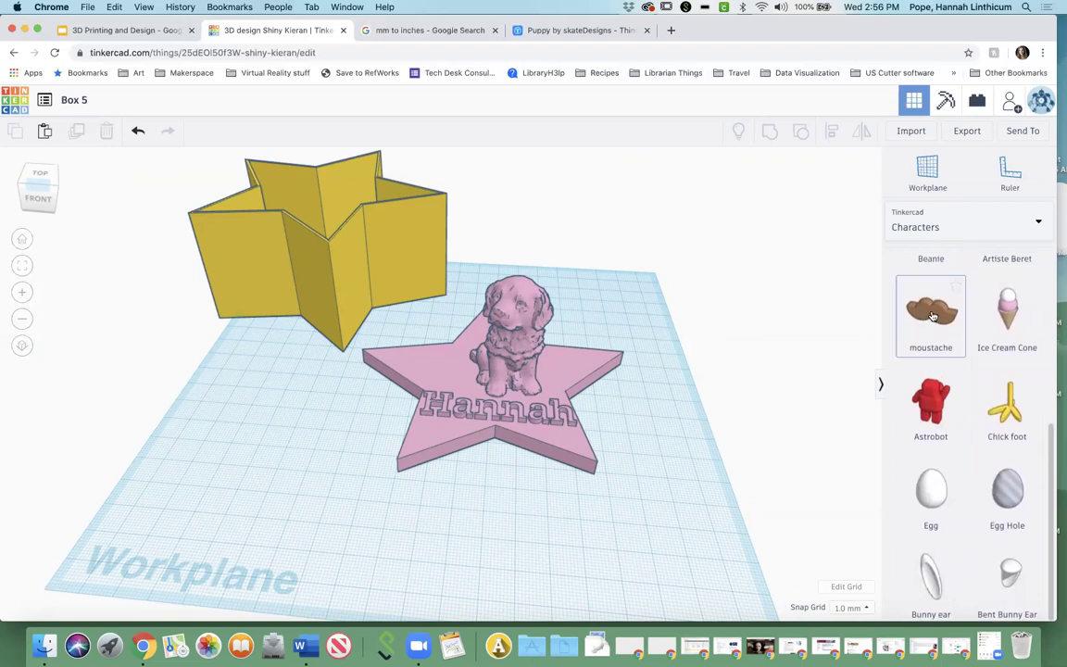
{"action": "left_click_drag", "start_coordinate": [728, 388], "coordinate": [403, 273]}
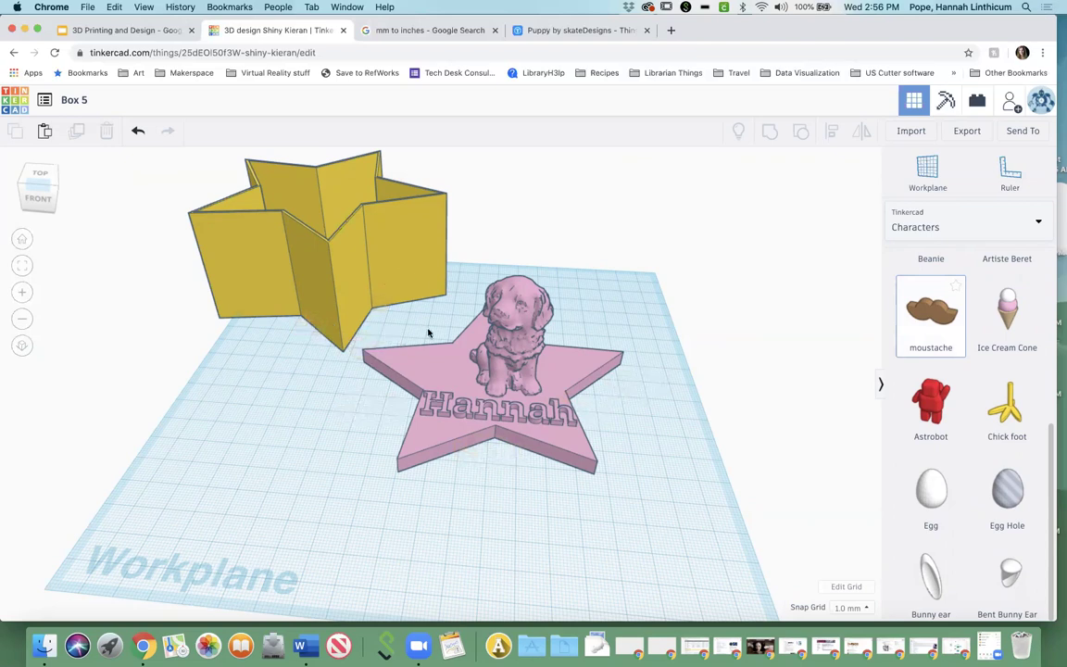
{"action": "left_click_drag", "start_coordinate": [427, 333], "coordinate": [420, 230]}
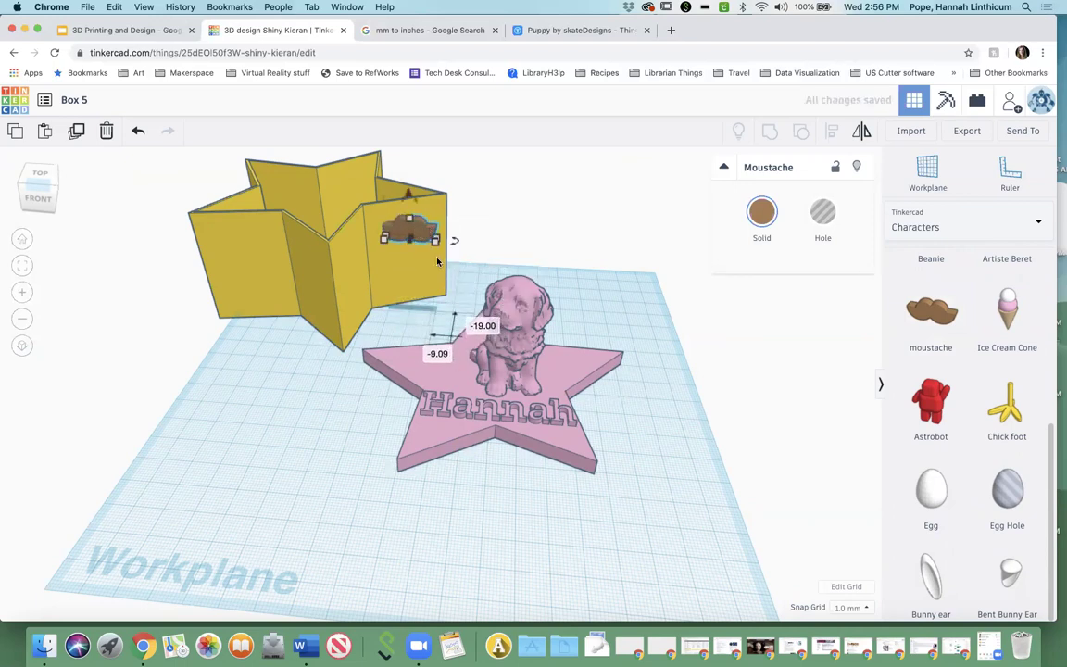
Examine the moustache's size and how it sits against the star box's wall from the side and front
{"action": "mouse_move", "coordinate": [439, 246]}
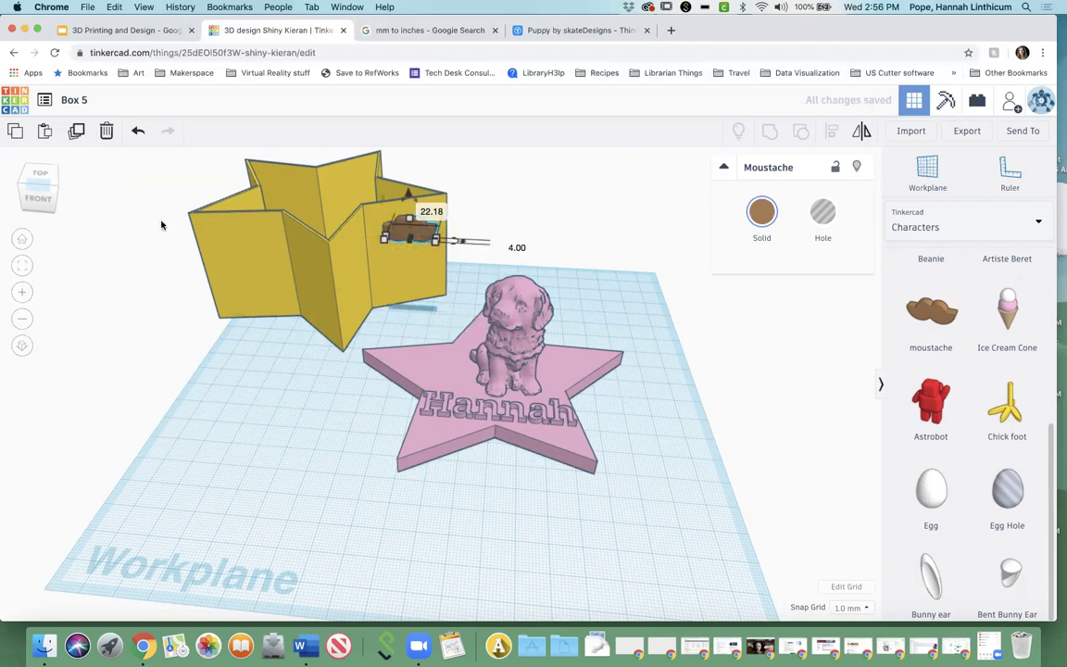
{"action": "scroll", "coordinate": [311, 346], "scroll_direction": "up", "scroll_amount": 2}
{"action": "scroll", "coordinate": [408, 218], "scroll_direction": "down", "scroll_amount": 2}
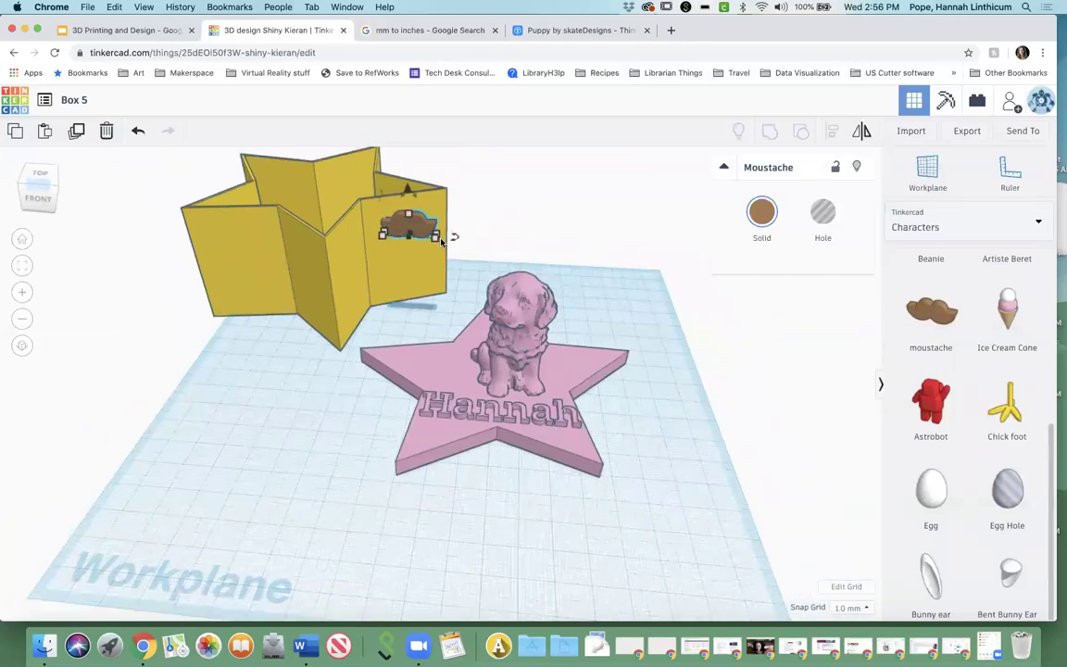
{"action": "left_click", "coordinate": [27, 190]}
{"action": "left_click_drag", "start_coordinate": [28, 190], "coordinate": [502, 328]}
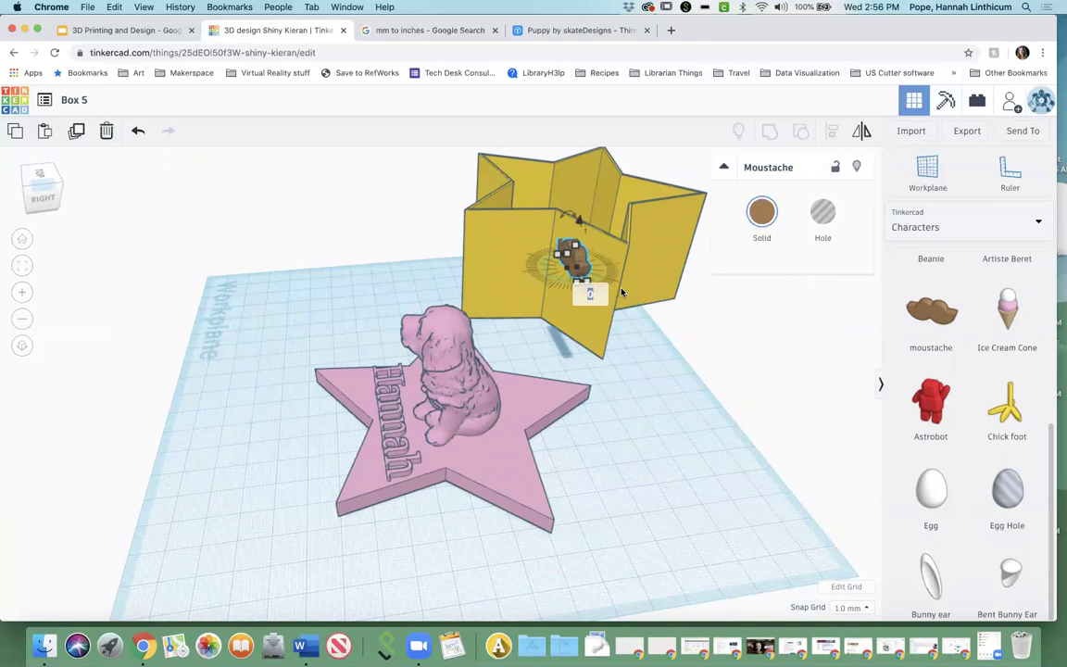
{"action": "left_click", "coordinate": [52, 204]}
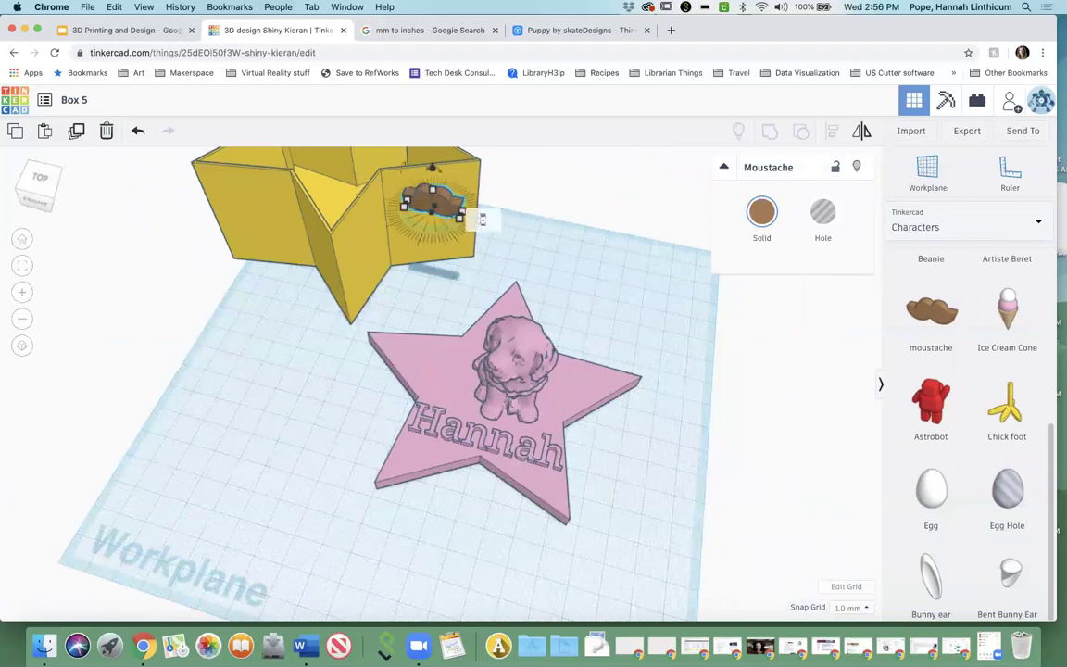
{"action": "left_click", "coordinate": [458, 248]}
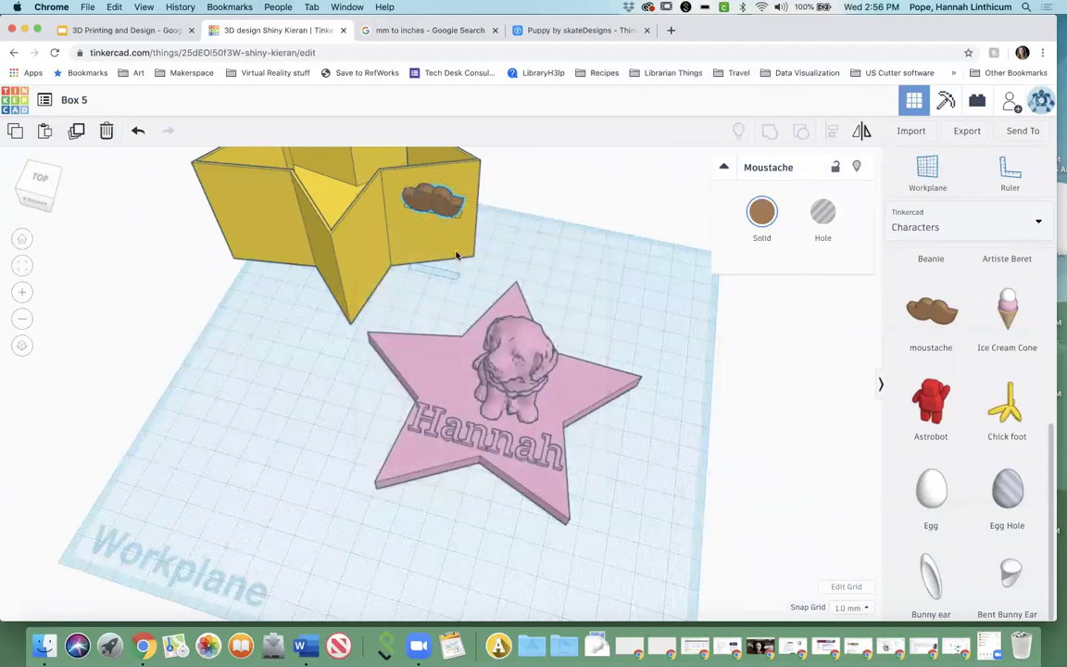
{"action": "left_click", "coordinate": [498, 240]}
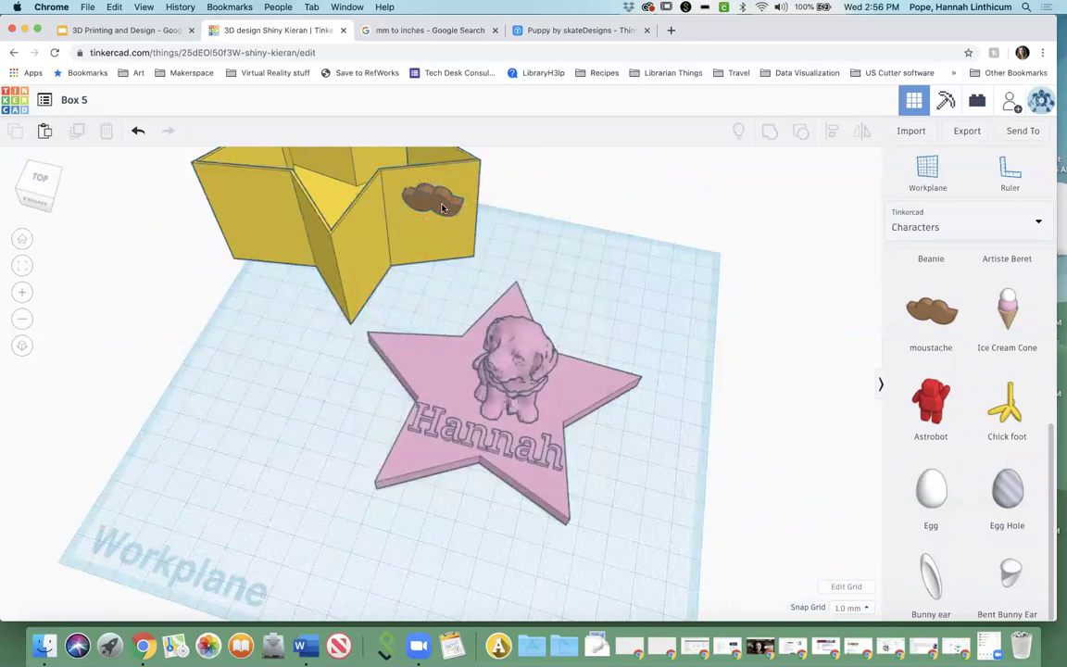
{"action": "left_click", "coordinate": [431, 199]}
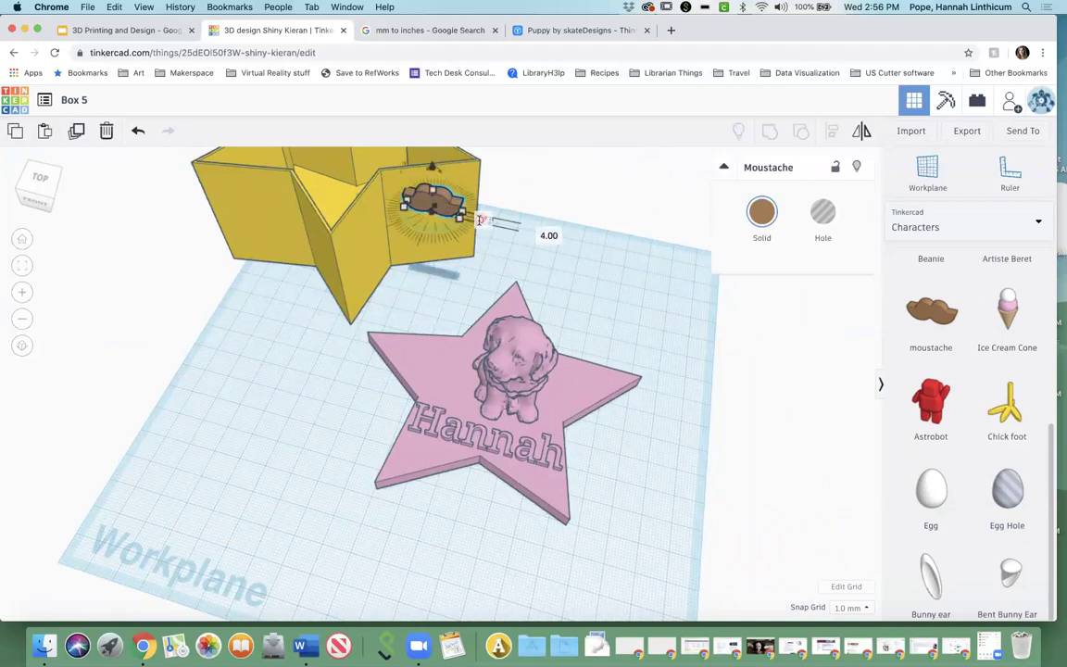
Rotate and shift the moustache to follow the angle of the star box's wall, and turn it into a hole
{"action": "left_click_drag", "start_coordinate": [41, 159], "coordinate": [340, 293]}
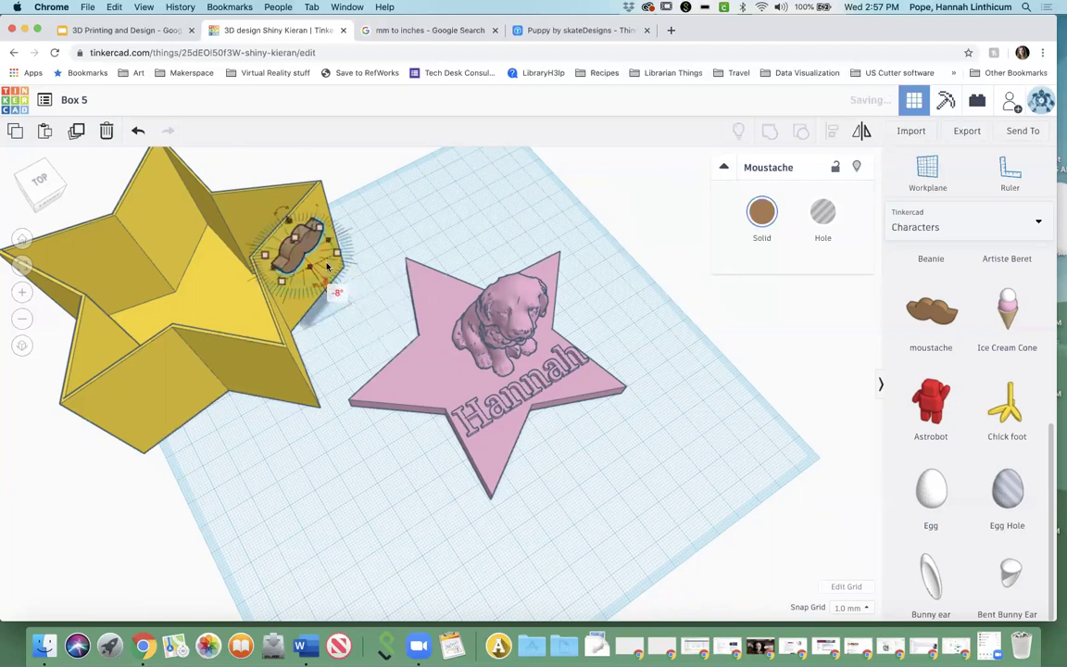
{"action": "left_click_drag", "start_coordinate": [270, 217], "coordinate": [302, 245]}
{"action": "left_click", "coordinate": [22, 181]}
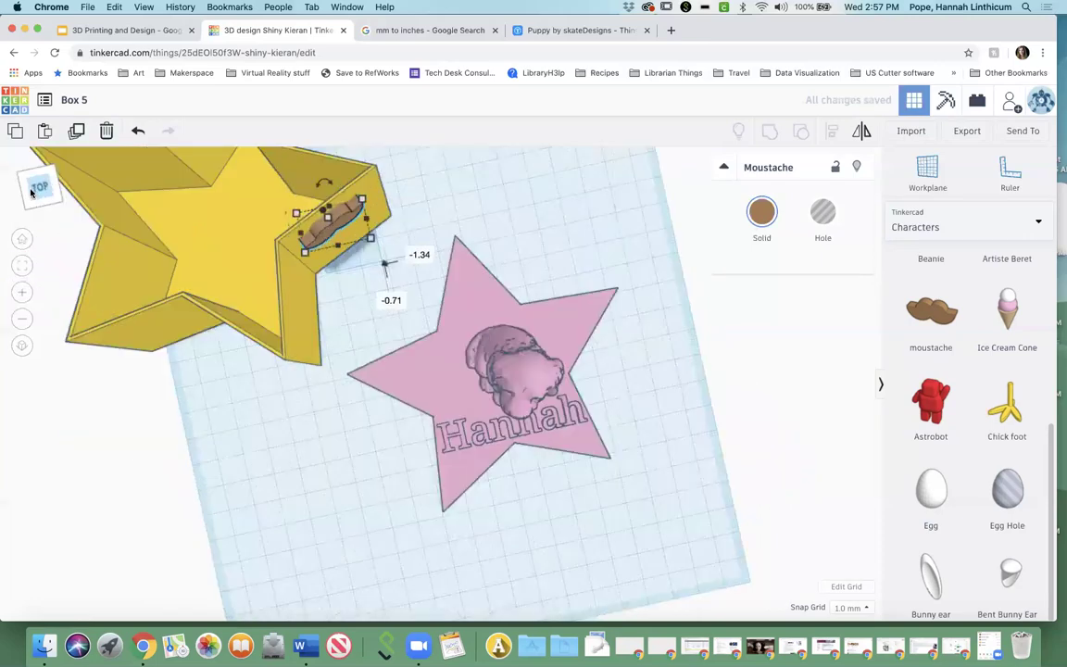
{"action": "left_click", "coordinate": [22, 182]}
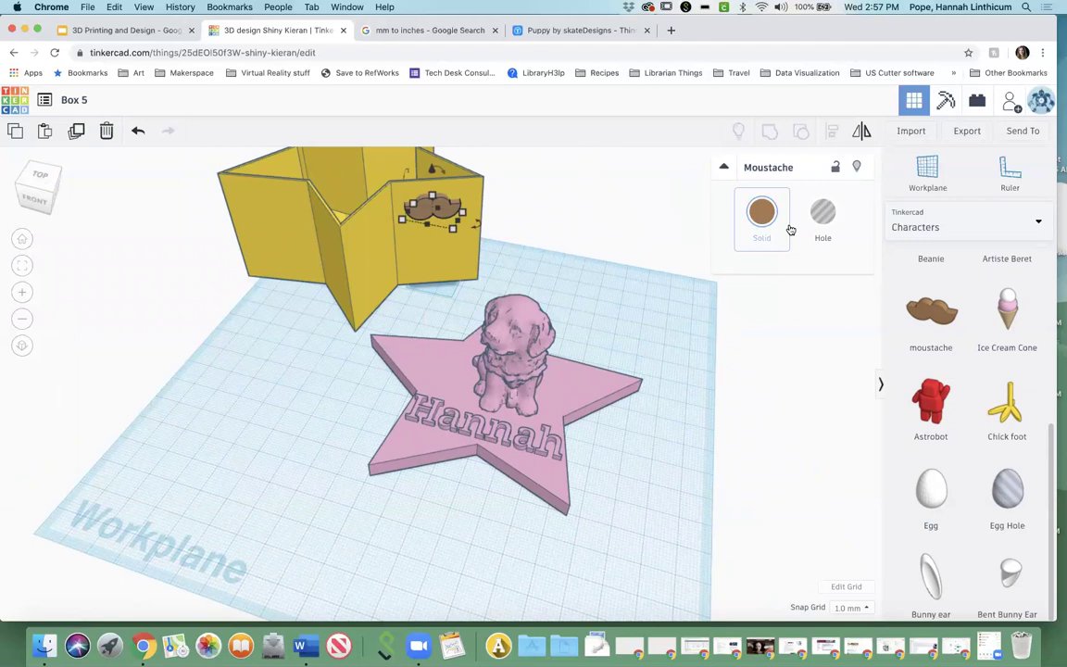
{"action": "left_click", "coordinate": [821, 219]}
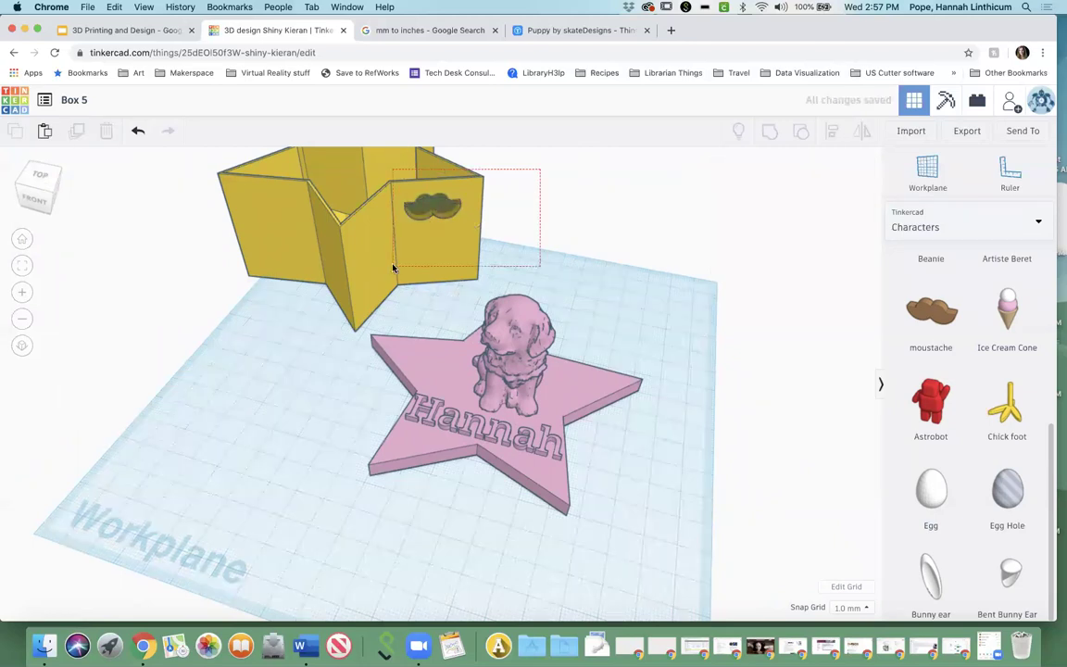
Try grouping the moustache hole with the star box, check the cut from the front, and undo the grouping
{"action": "left_click", "coordinate": [353, 237], "text": "shift"}
{"action": "left_click", "coordinate": [770, 131]}
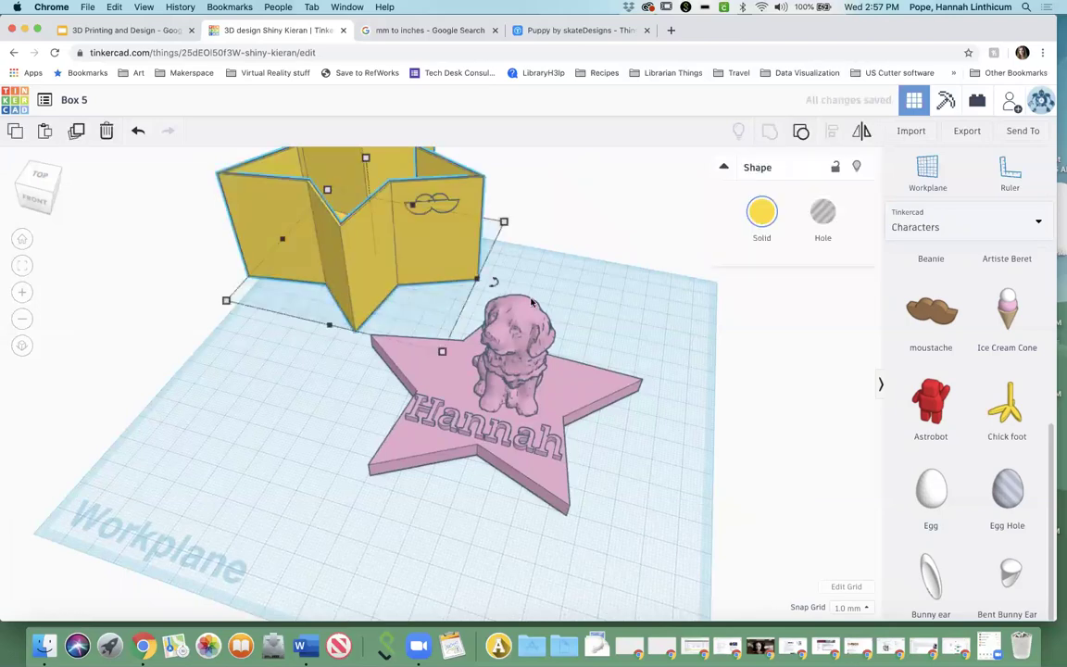
{"action": "left_click", "coordinate": [570, 252]}
{"action": "mouse_move", "coordinate": [41, 188]}
{"action": "left_mouse_down"}
{"action": "mouse_move", "coordinate": [93, 198]}
{"action": "mouse_move", "coordinate": [58, 198]}
{"action": "left_mouse_up"}
{"action": "left_click", "coordinate": [59, 197]}
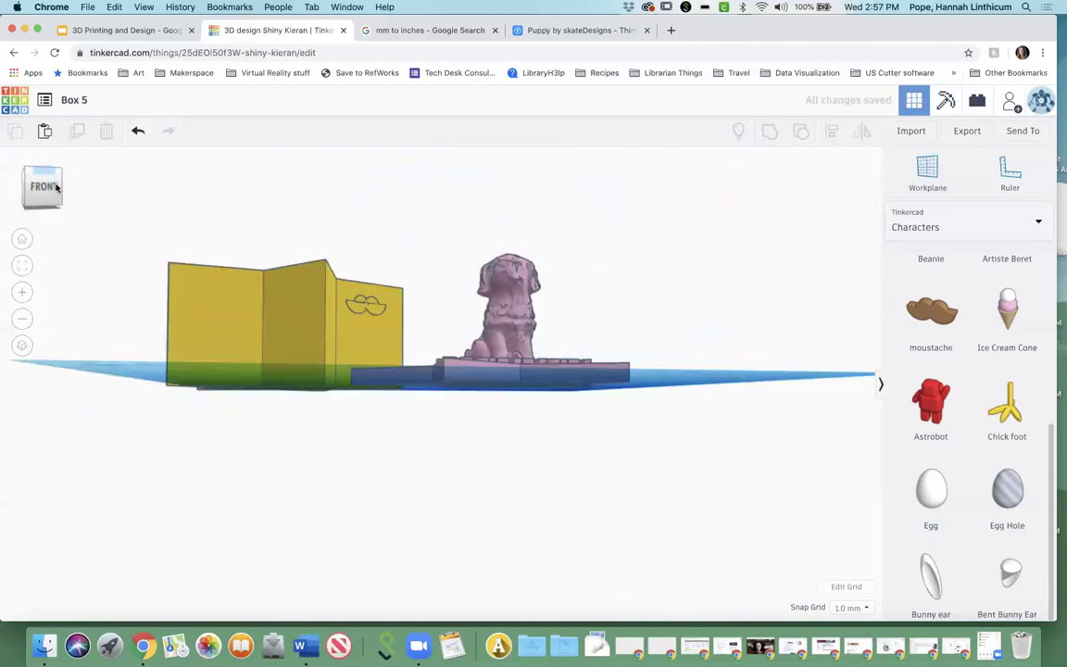
{"action": "left_click", "coordinate": [138, 133]}
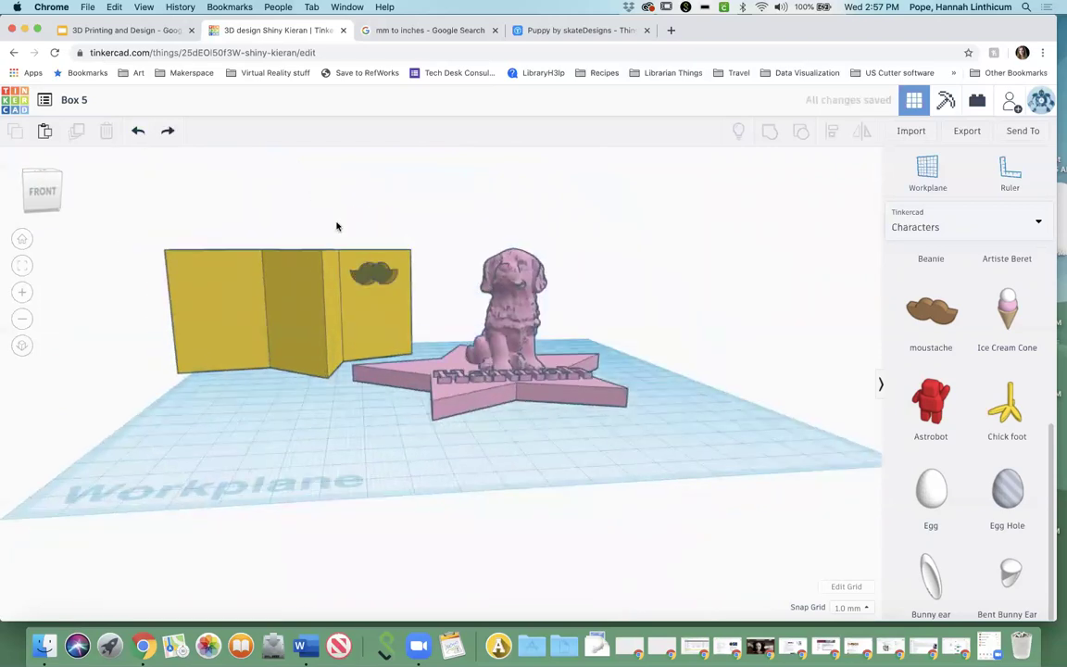
Enlarge the moustache hole's footprint to 17.00 by 26.79 mm so it reaches deeper through the star box's wall
{"action": "left_click", "coordinate": [376, 274]}
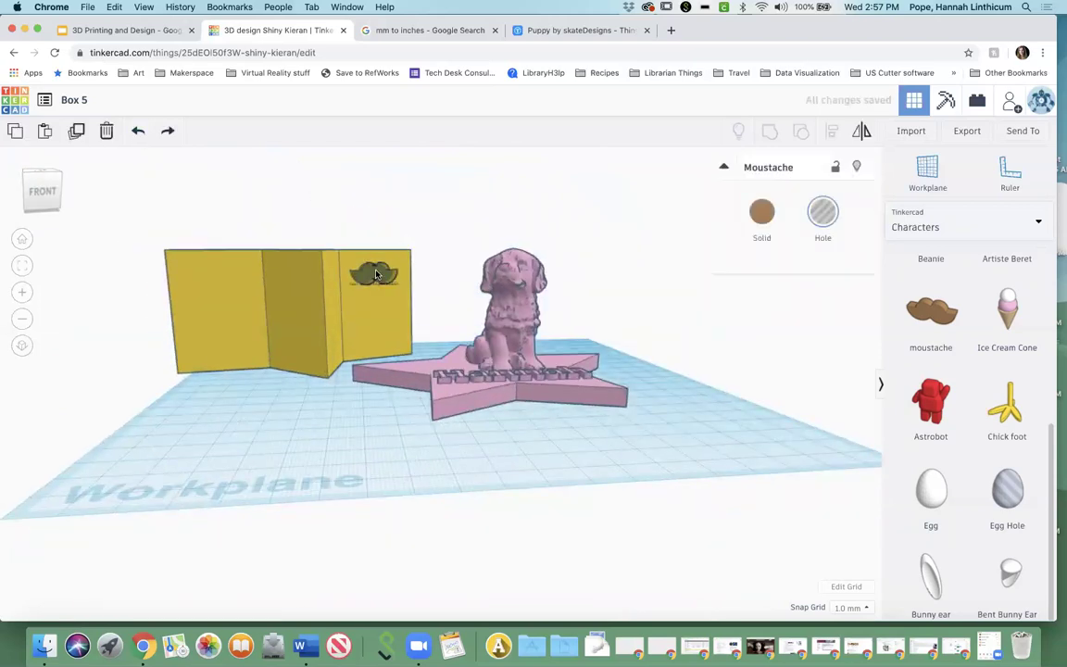
{"action": "left_click_drag", "start_coordinate": [376, 275], "coordinate": [376, 273]}
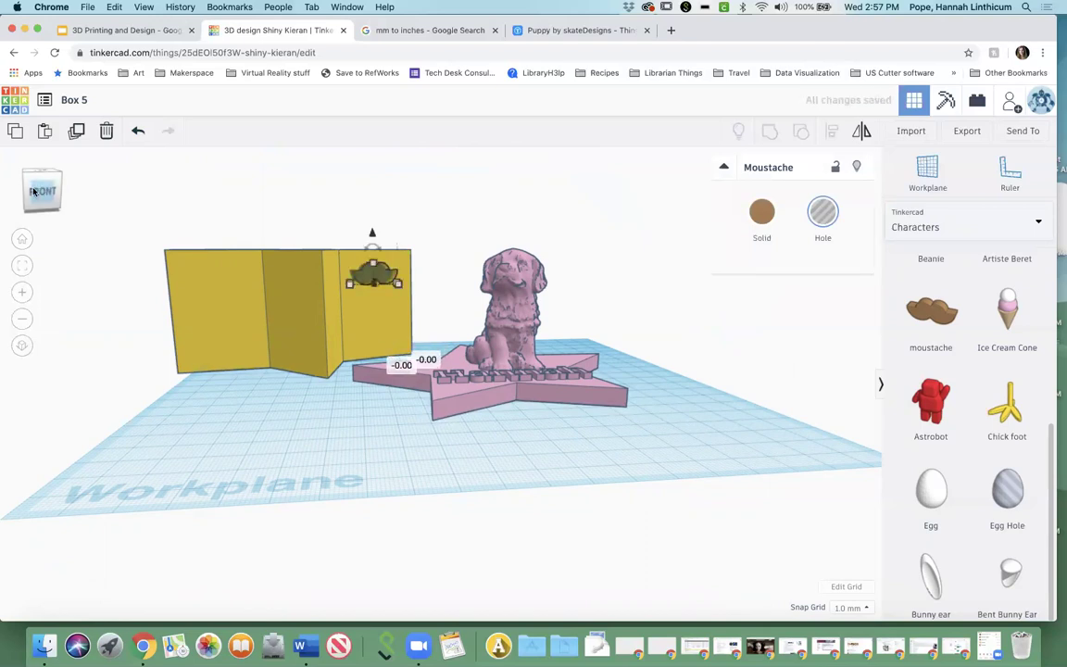
{"action": "left_click", "coordinate": [39, 168]}
{"action": "left_click", "coordinate": [21, 236]}
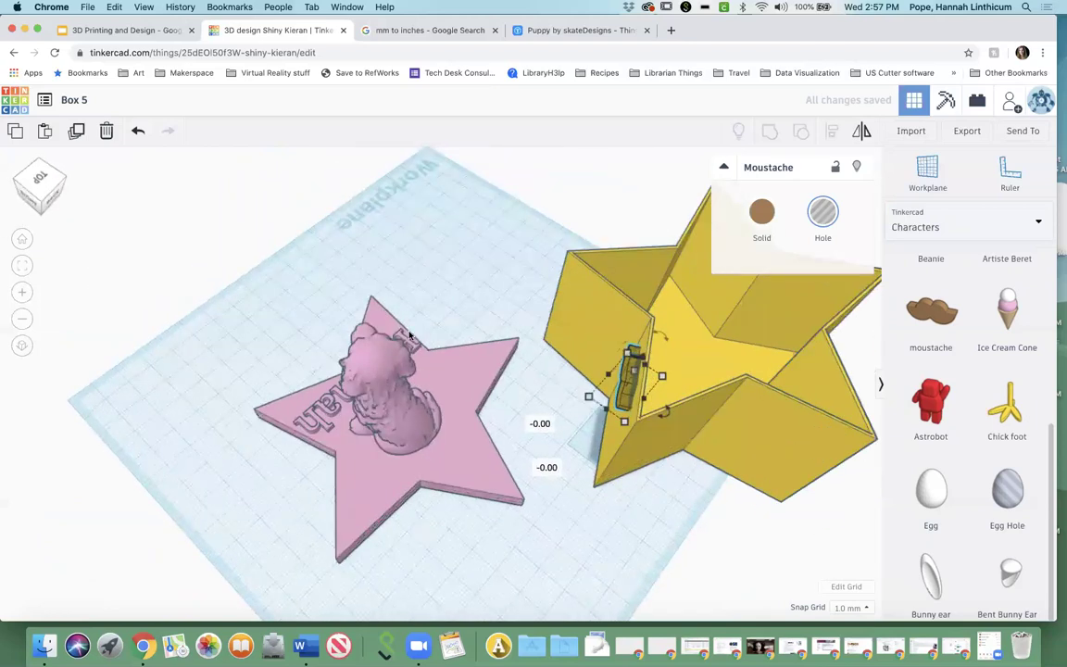
{"action": "mouse_move", "coordinate": [595, 397]}
{"action": "mouse_move", "coordinate": [596, 397]}
{"action": "left_mouse_down"}
{"action": "mouse_move", "coordinate": [581, 390]}
{"action": "mouse_move", "coordinate": [607, 378]}
{"action": "left_mouse_up"}
{"action": "left_click_drag", "start_coordinate": [626, 427], "coordinate": [627, 444]}
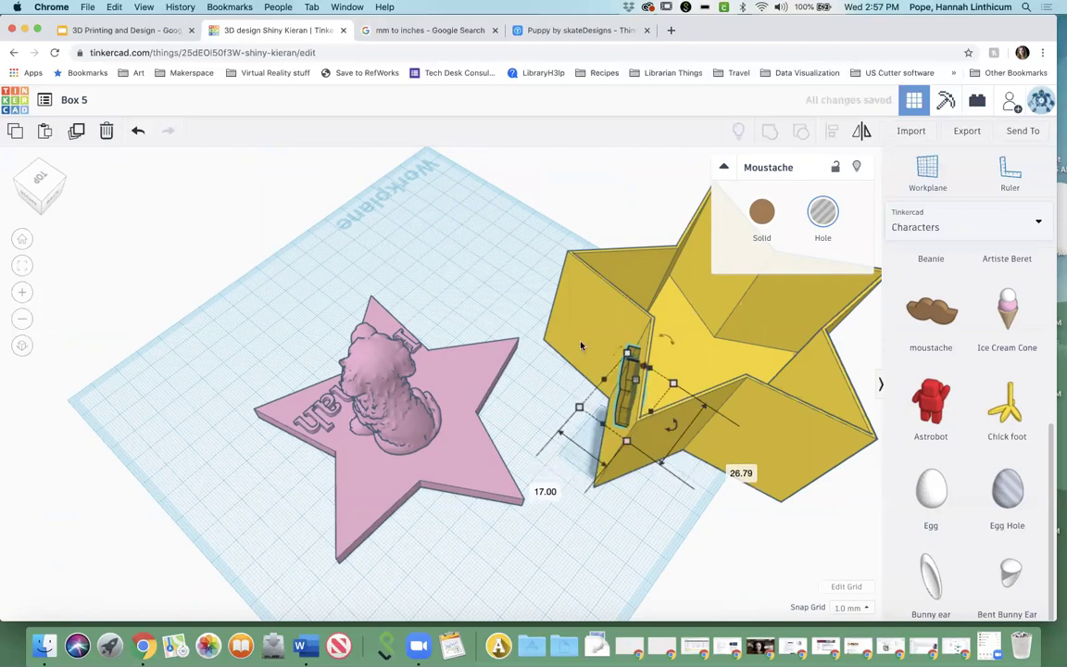
Group the enlarged moustache hole with the star box to cut it out of the wall, and check the cutout from the front
{"action": "left_click_drag", "start_coordinate": [545, 249], "coordinate": [594, 213]}
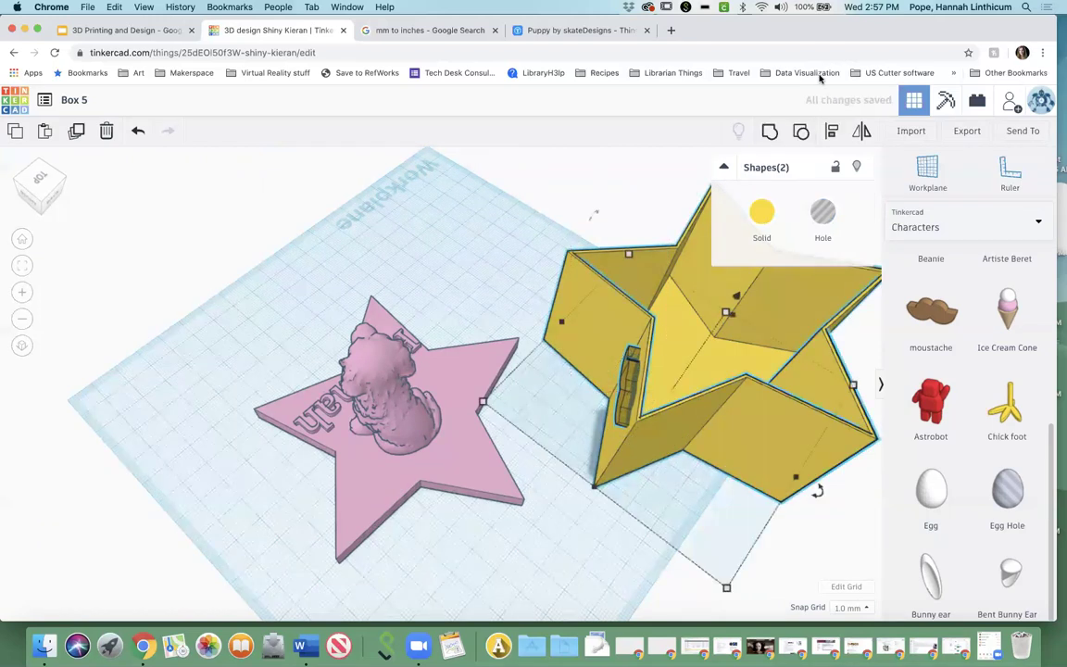
{"action": "left_click", "coordinate": [772, 132]}
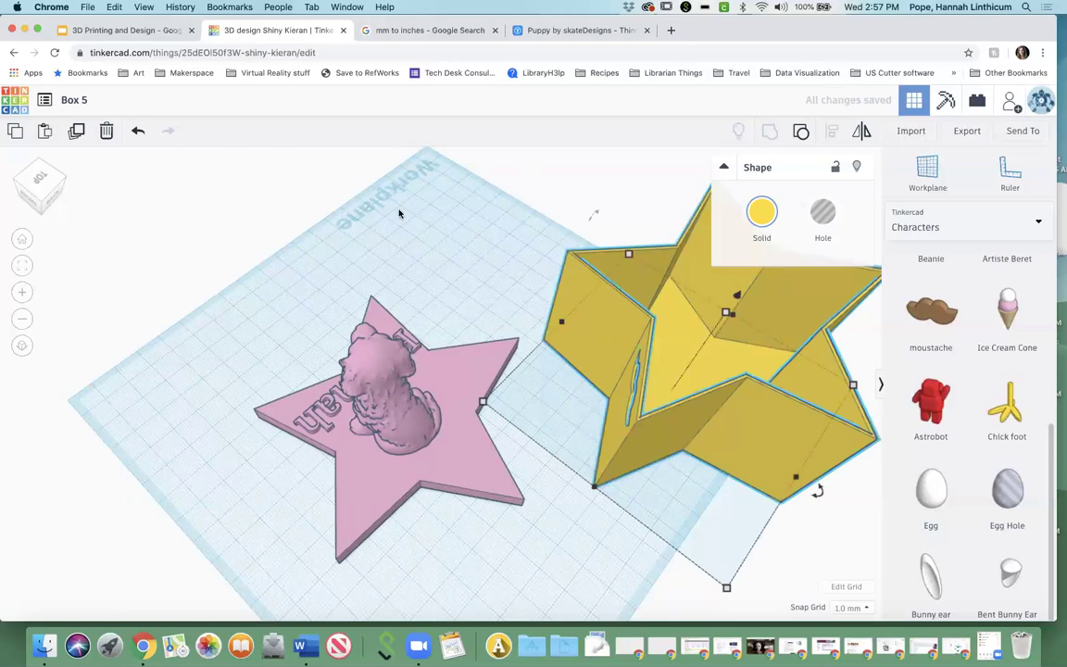
{"action": "left_click_drag", "start_coordinate": [26, 190], "coordinate": [72, 181]}
{"action": "left_click", "coordinate": [73, 183]}
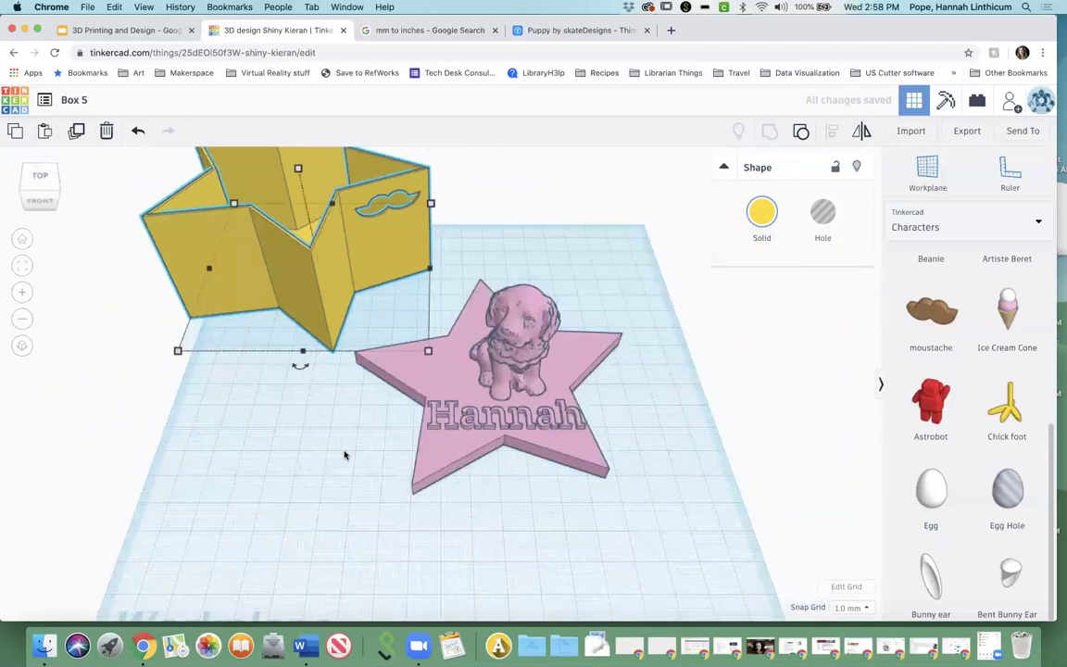
{"action": "left_click", "coordinate": [344, 454]}
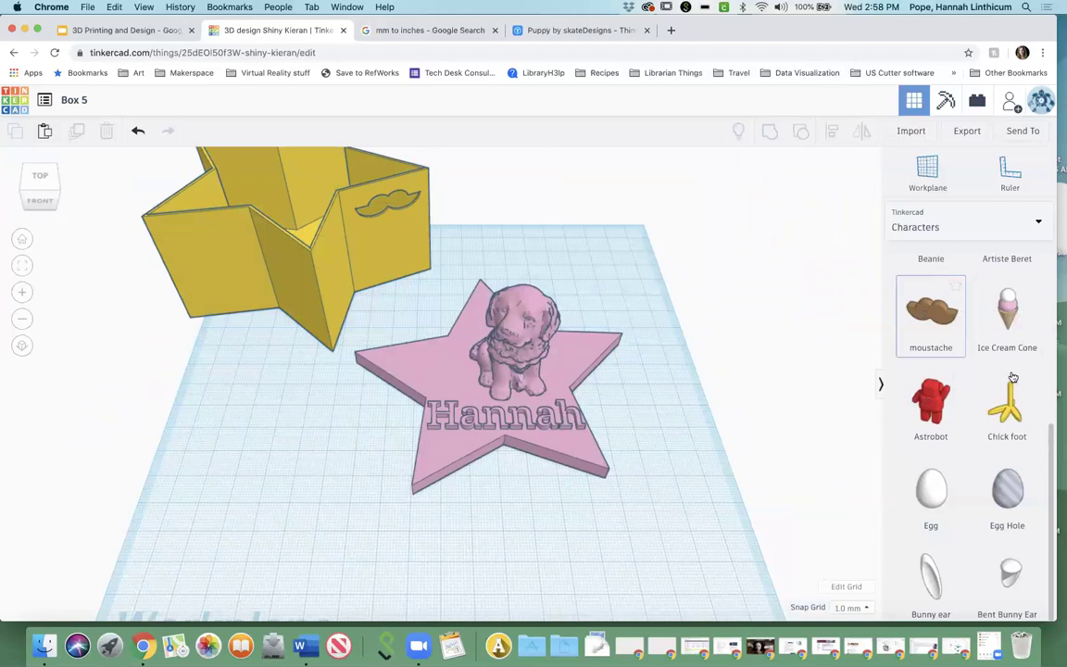
Browse the Connectors shape collection and open the Making at home collection
{"action": "left_click", "coordinate": [1028, 223]}
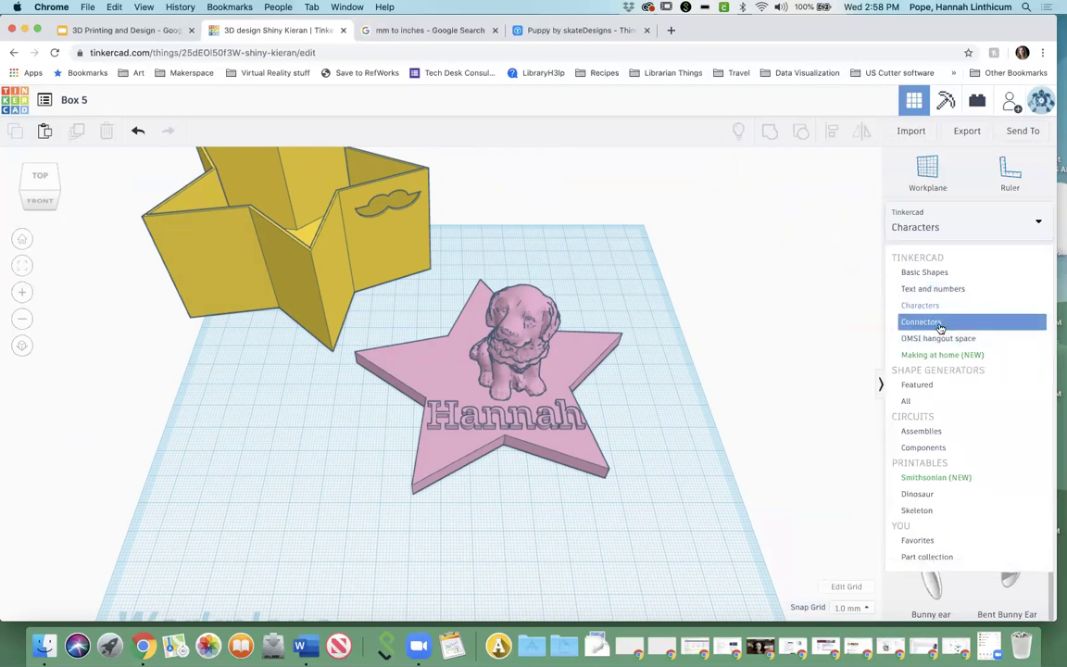
{"action": "left_click", "coordinate": [940, 325]}
{"action": "scroll", "coordinate": [1029, 436], "scroll_direction": "down", "scroll_amount": 5}
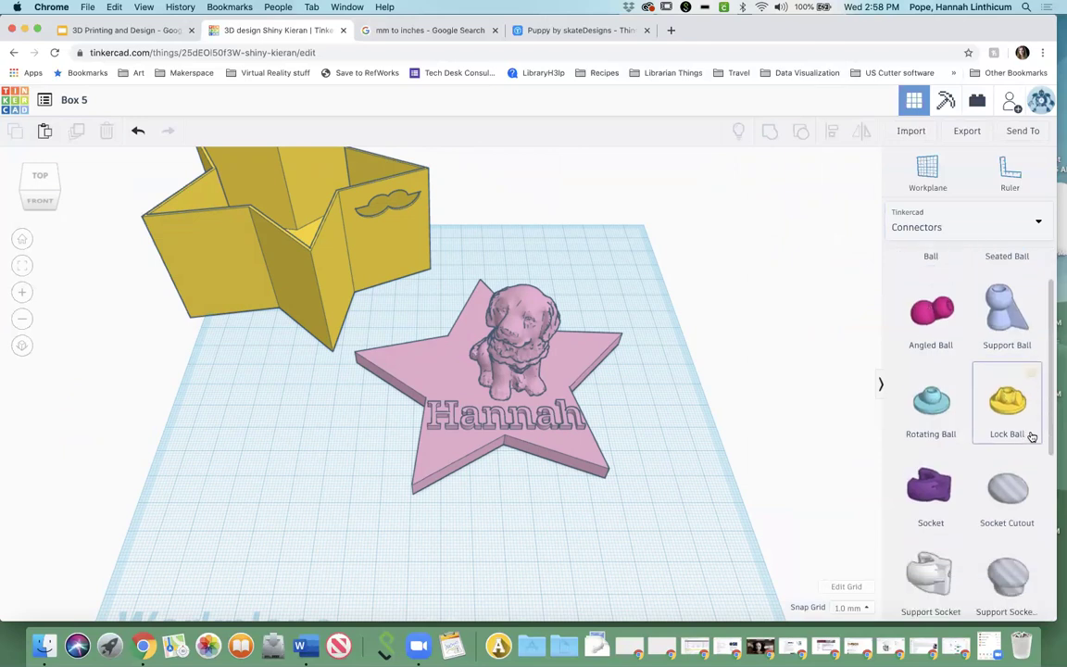
{"action": "scroll", "coordinate": [1031, 435], "scroll_direction": "down", "scroll_amount": 4}
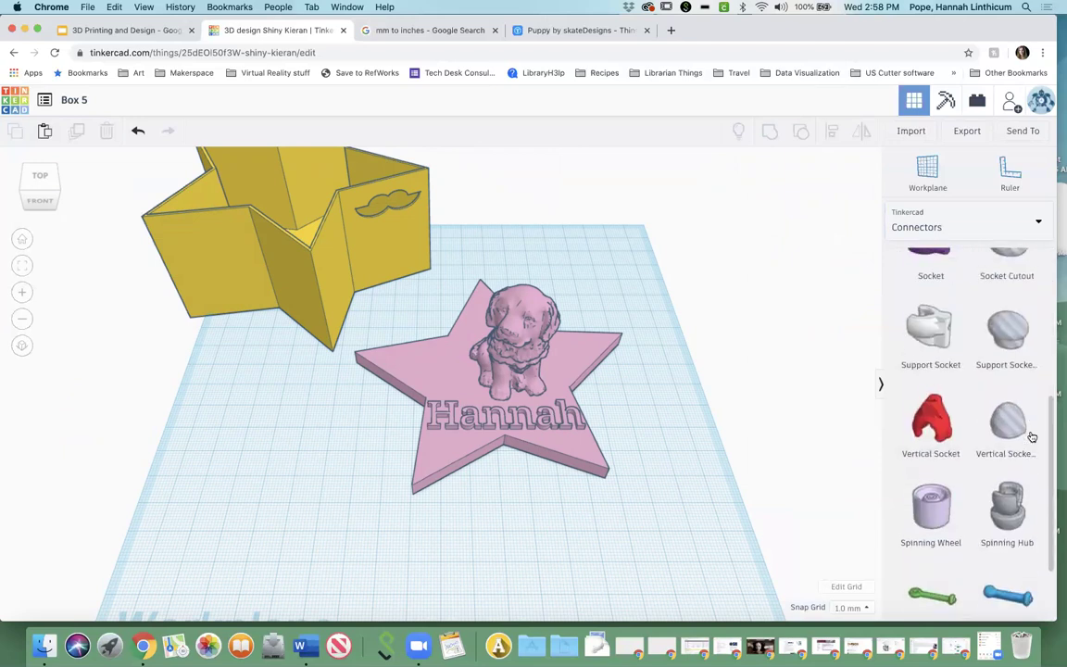
{"action": "left_click", "coordinate": [1035, 223]}
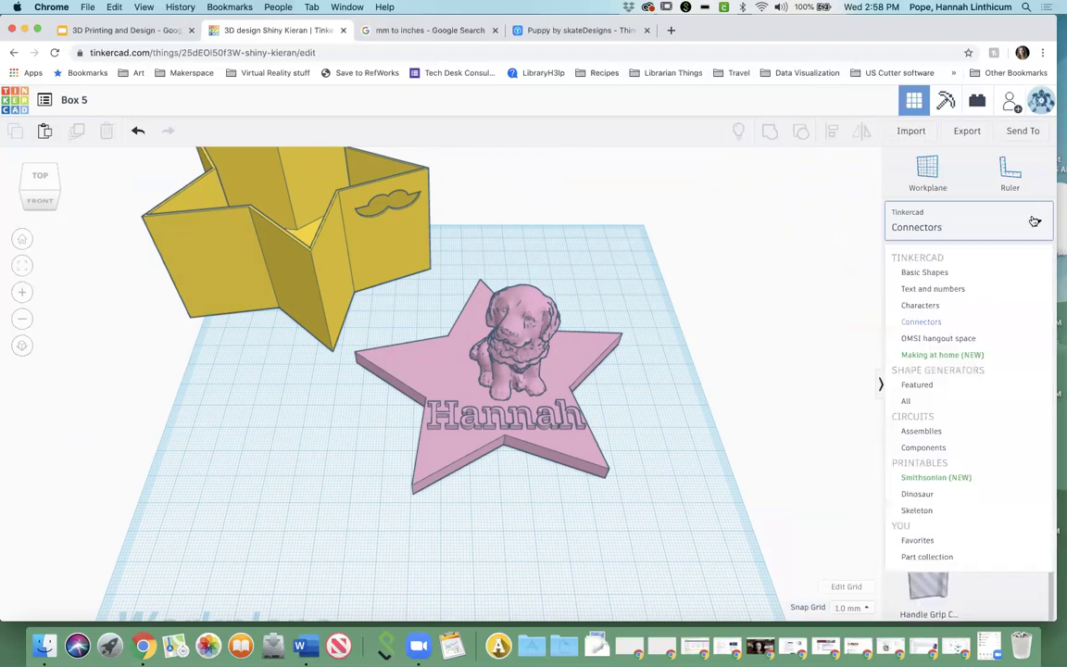
{"action": "left_click", "coordinate": [945, 357]}
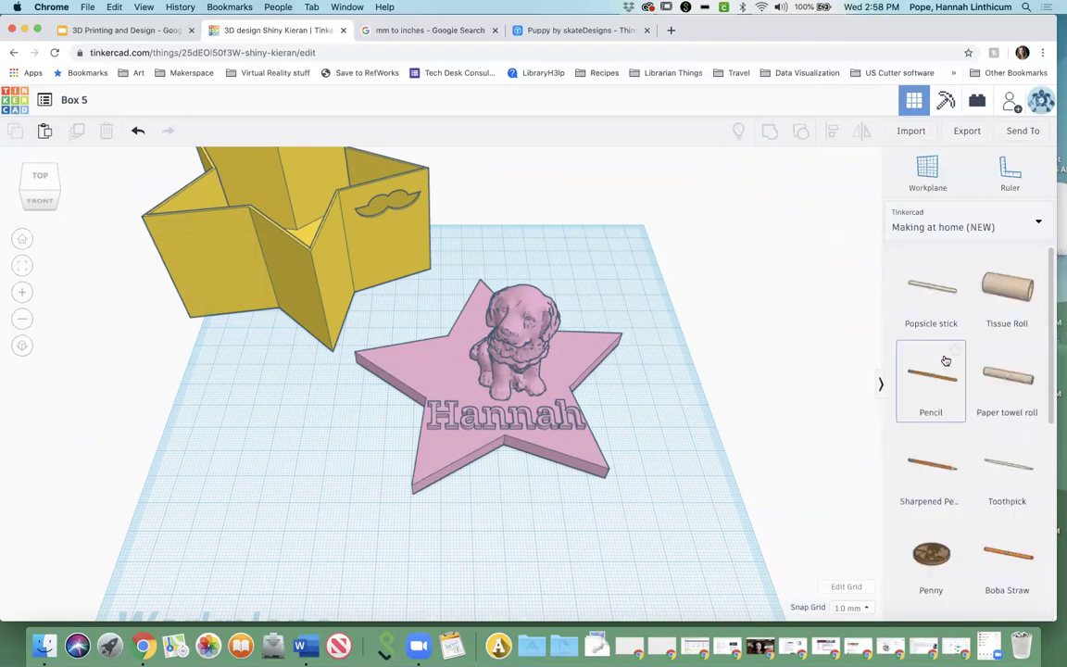
Look through the household objects in the Making at home shape collection
{"action": "scroll", "coordinate": [1017, 430], "scroll_direction": "down", "scroll_amount": 5}
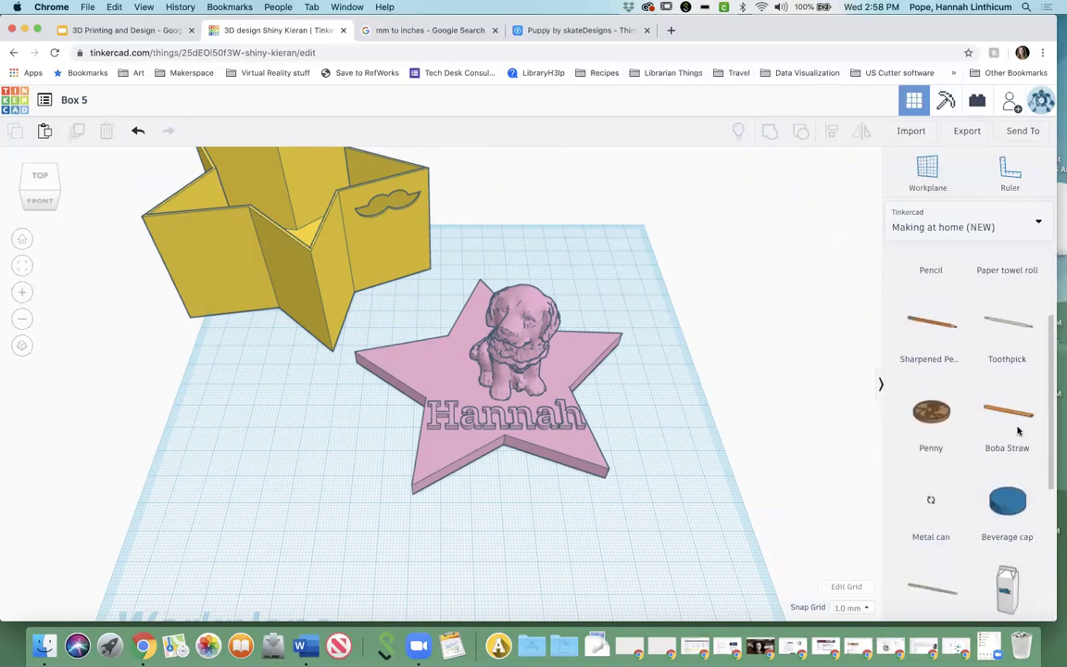
{"action": "scroll", "coordinate": [1017, 430], "scroll_direction": "down", "scroll_amount": 5}
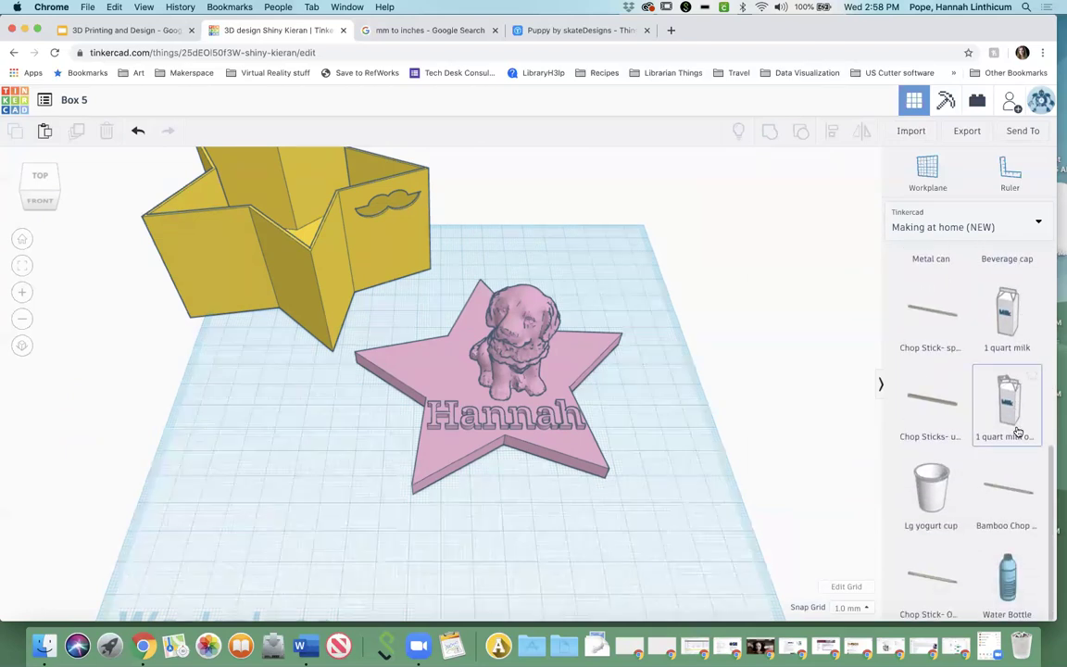
{"action": "scroll", "coordinate": [1005, 508], "scroll_direction": "down", "scroll_amount": 2}
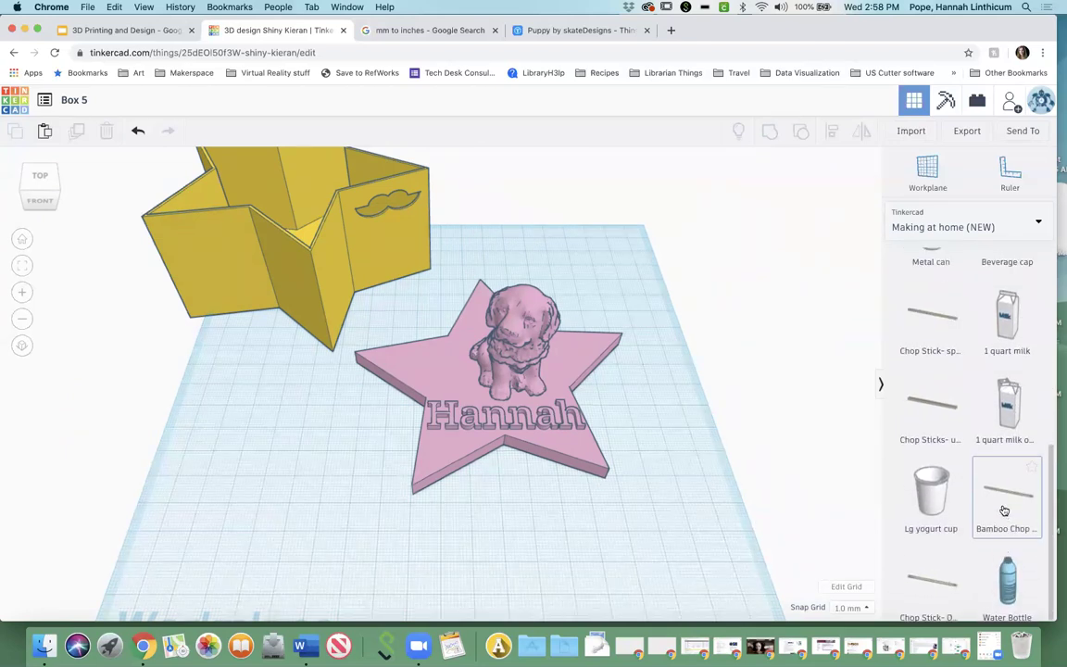
{"action": "scroll", "coordinate": [1004, 509], "scroll_direction": "up", "scroll_amount": 10}
{"action": "scroll", "coordinate": [1004, 510], "scroll_direction": "down", "scroll_amount": 2}
{"action": "scroll", "coordinate": [1004, 510], "scroll_direction": "up", "scroll_amount": 3}
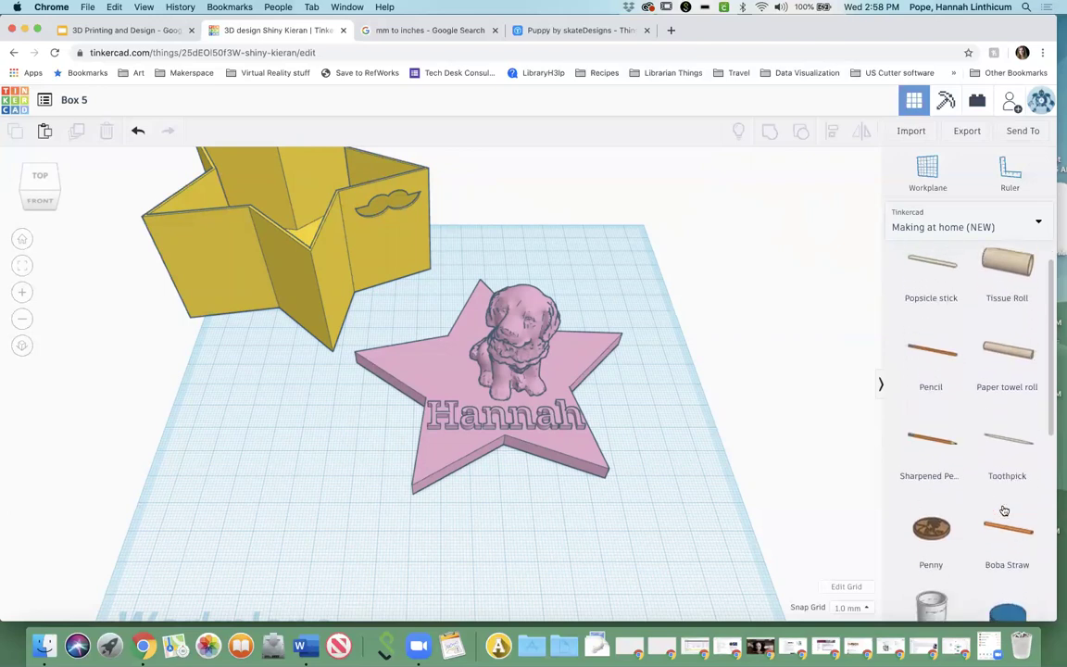
{"action": "left_click", "coordinate": [1034, 239]}
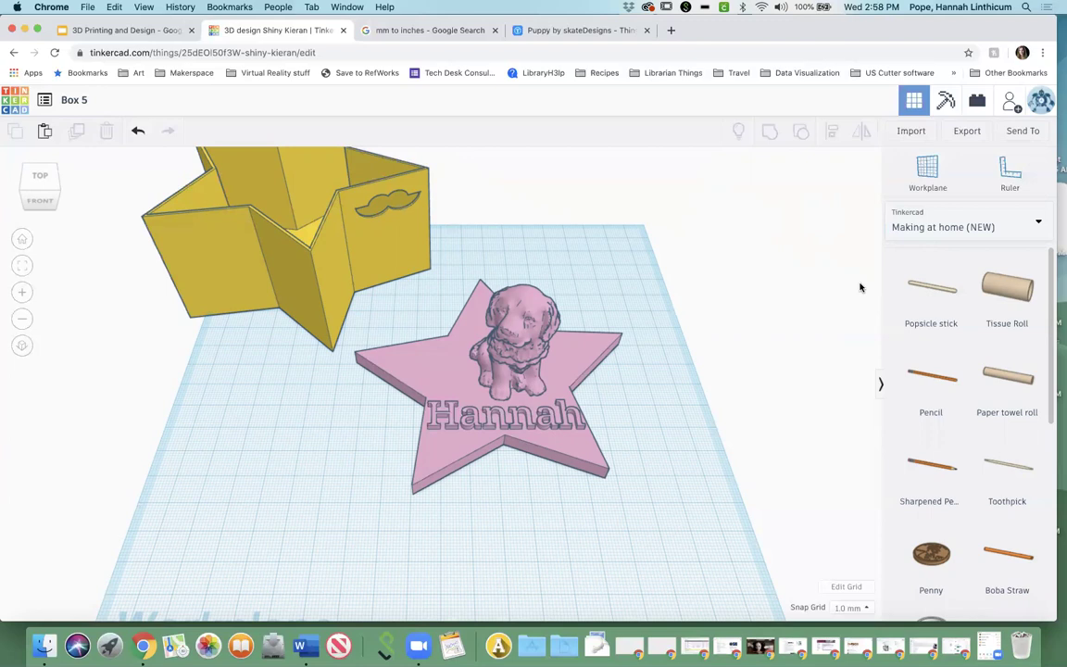
Reposition the lid and the star box so both sit fully on the workplane, with the box behind the lid
{"action": "scroll", "coordinate": [259, 352], "scroll_direction": "down", "scroll_amount": 4}
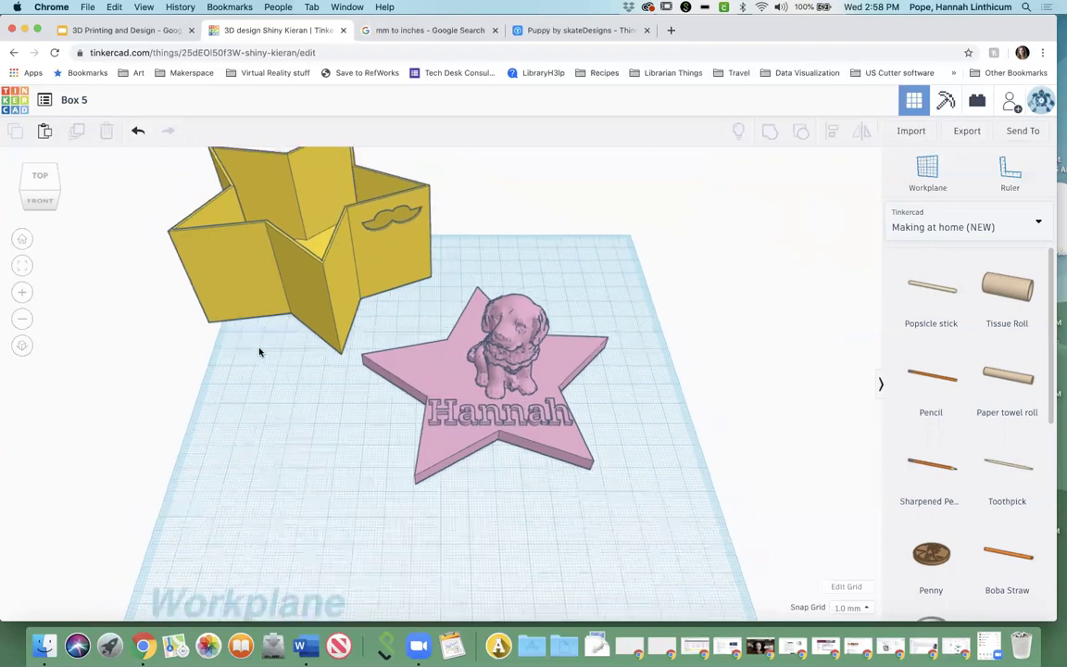
{"action": "scroll", "coordinate": [259, 352], "scroll_direction": "up", "scroll_amount": 2}
{"action": "left_click_drag", "start_coordinate": [564, 452], "coordinate": [580, 516]}
{"action": "left_click_drag", "start_coordinate": [341, 246], "coordinate": [428, 333]}
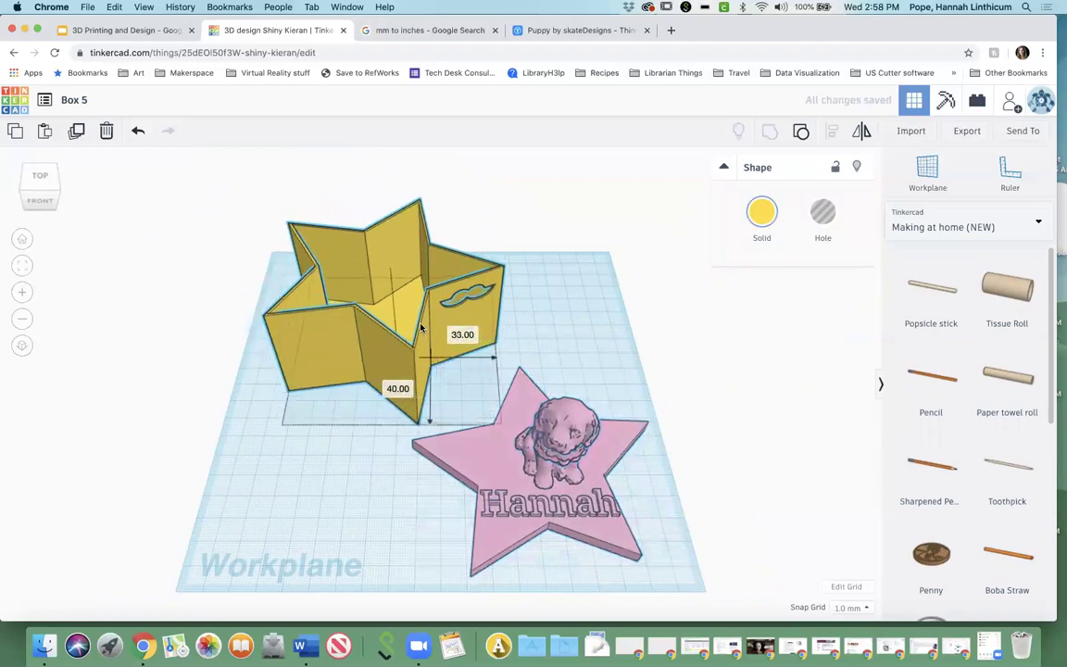
{"action": "left_click", "coordinate": [710, 363]}
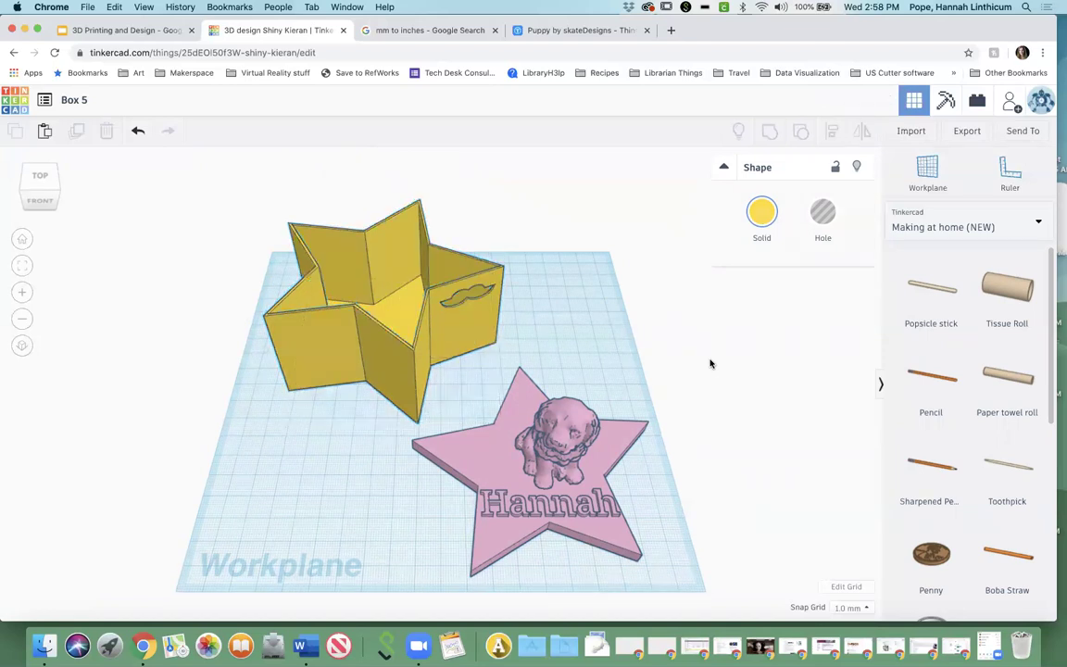
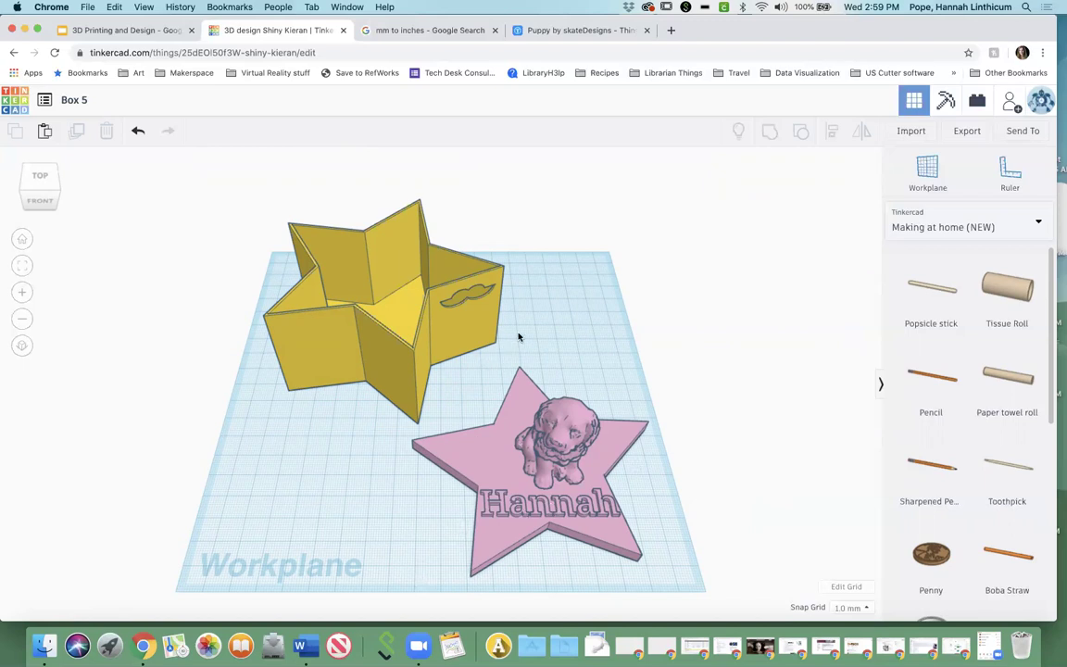
Export everything in the design as an STL file for 3D printing and dismiss the download notice
{"action": "left_click", "coordinate": [968, 135]}
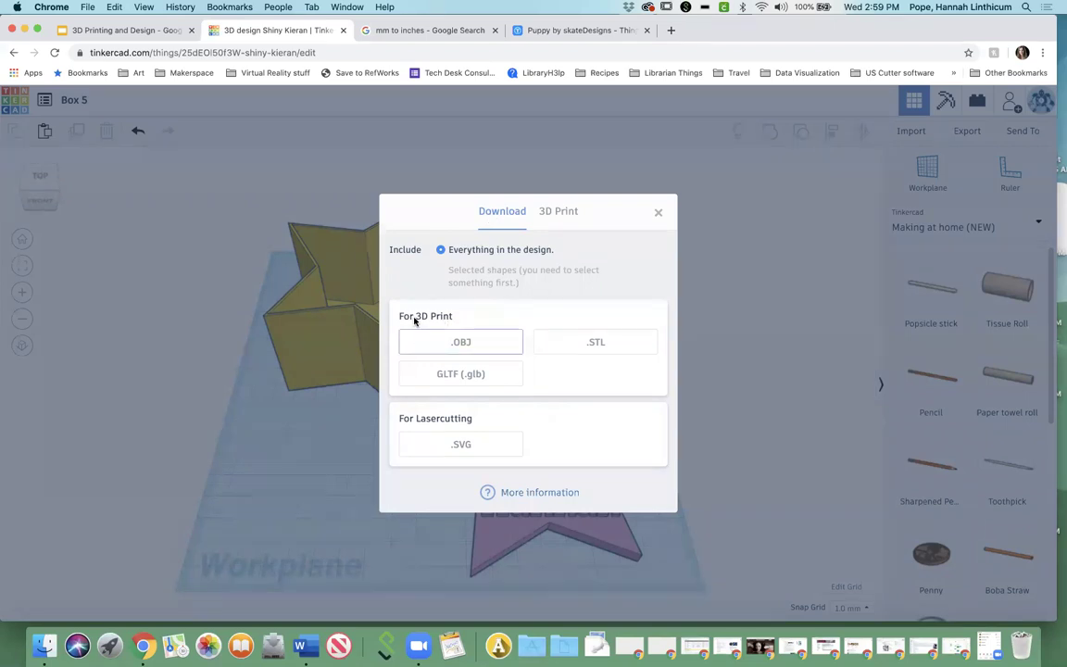
{"action": "left_click", "coordinate": [597, 345]}
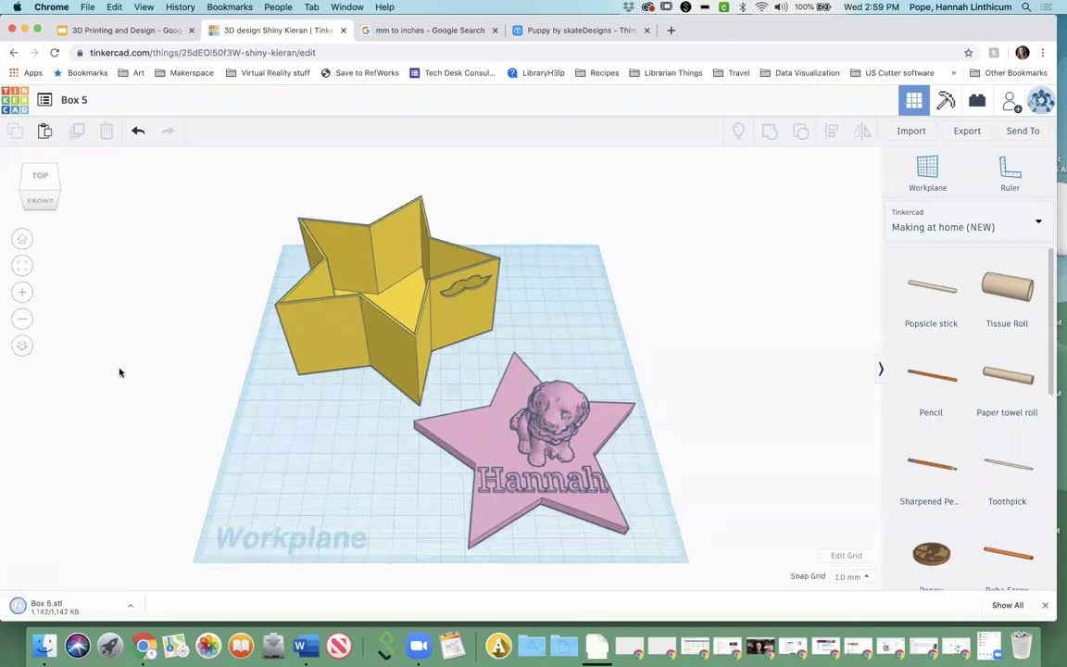
{"action": "left_click", "coordinate": [42, 189]}
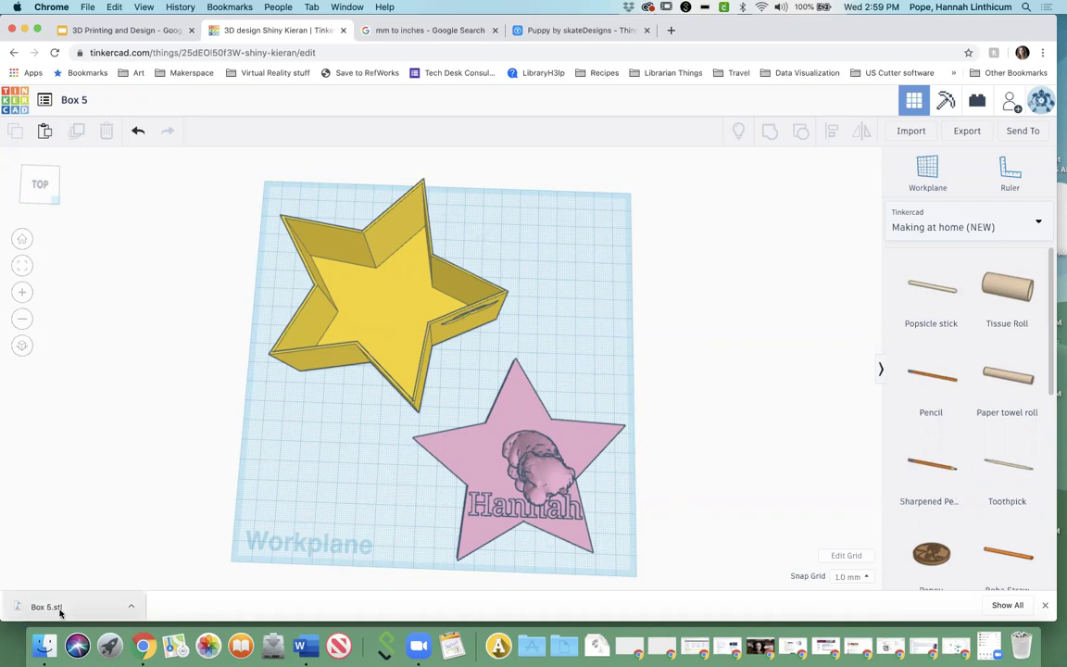
{"action": "left_click", "coordinate": [45, 181]}
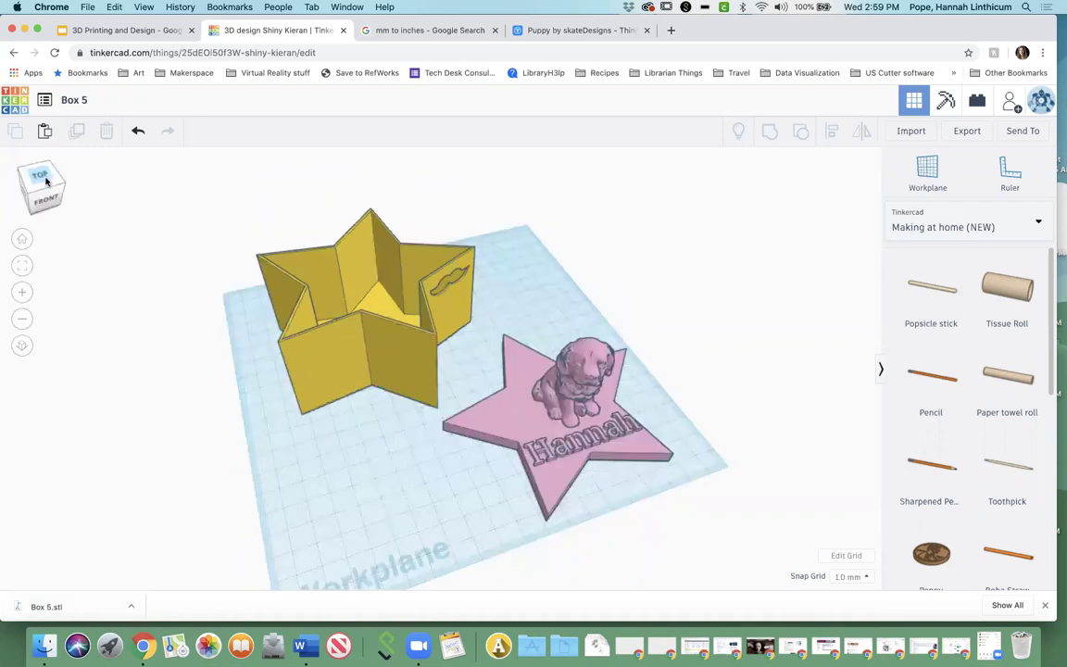
{"action": "left_click", "coordinate": [44, 181]}
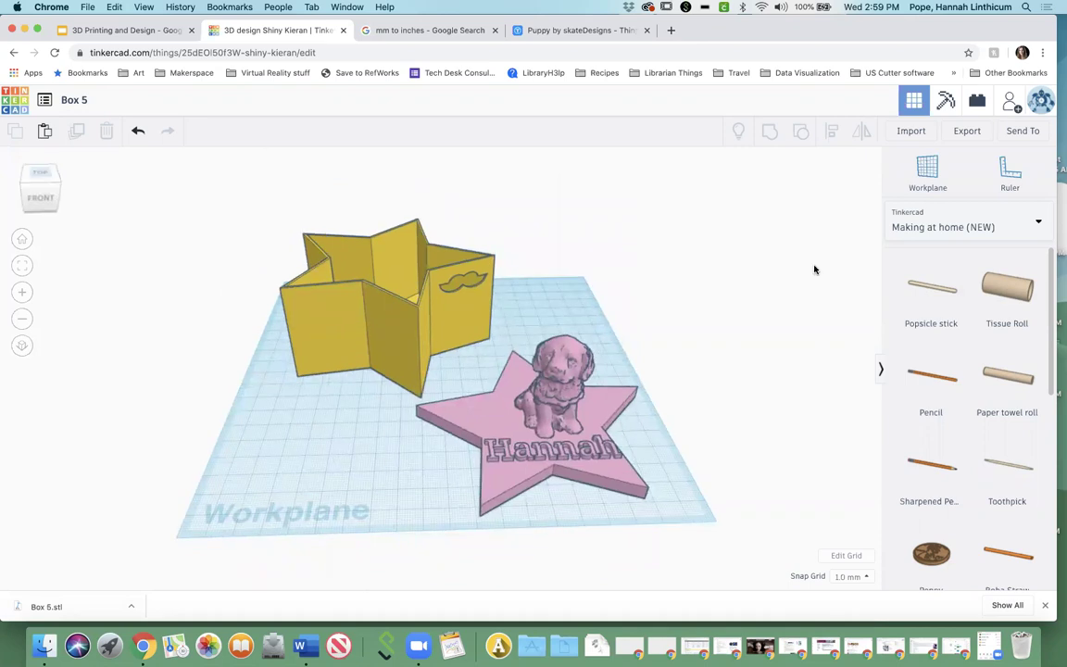
{"action": "left_click", "coordinate": [1047, 608]}
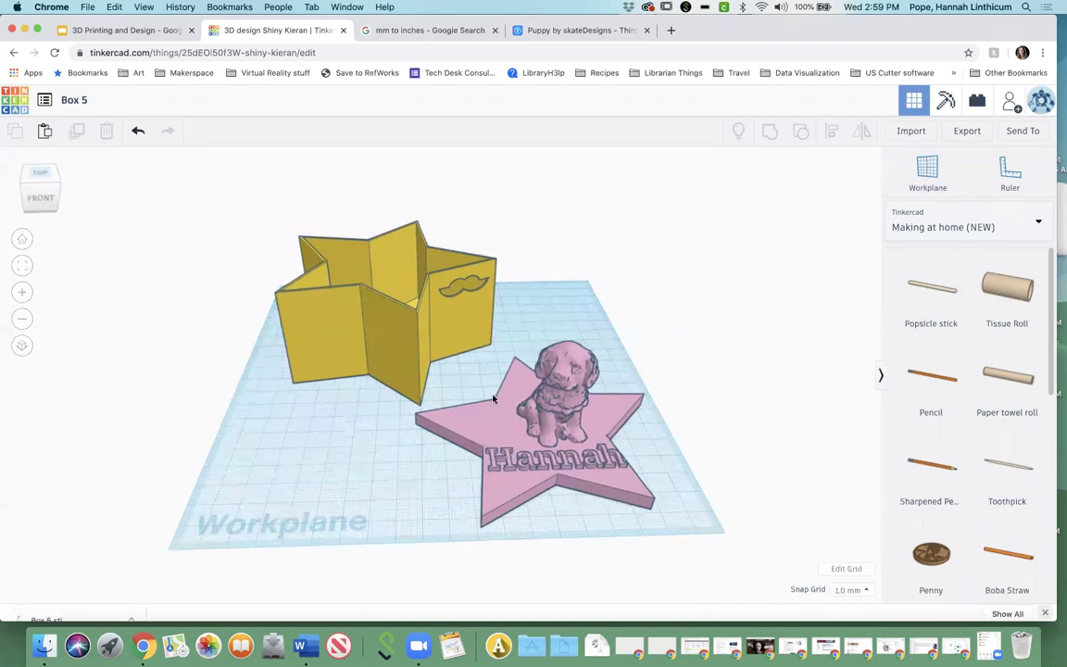
Switch to the 3D Printing and Design slides, present through to the 3D Printing in Maker Lab slide, and open its linked Google form
{"action": "left_click", "coordinate": [153, 31]}
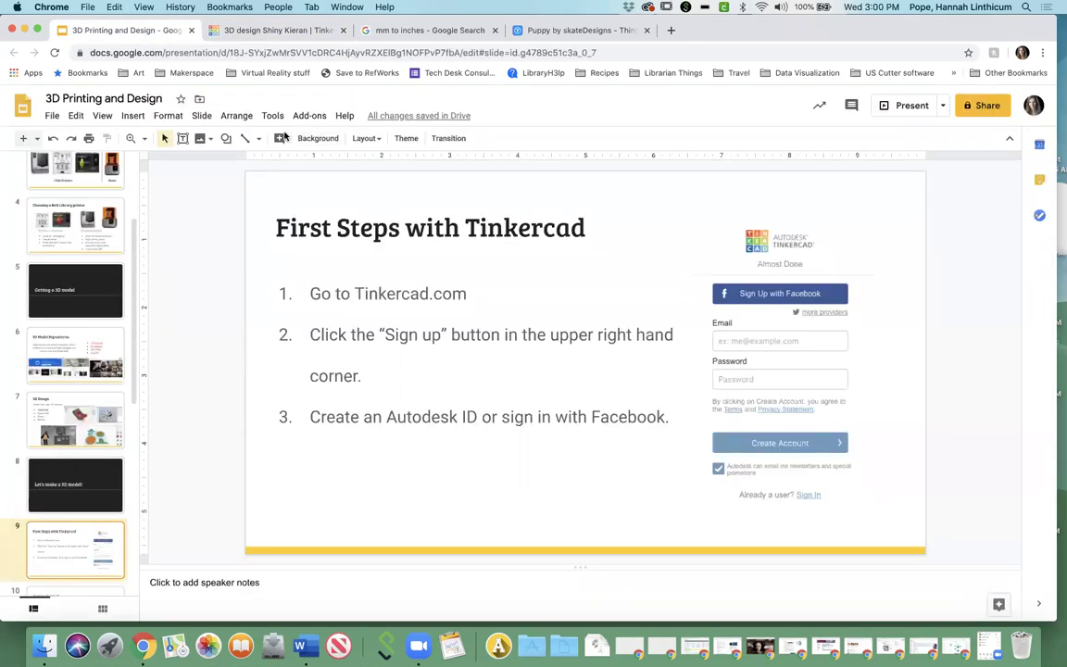
{"action": "left_click", "coordinate": [102, 116]}
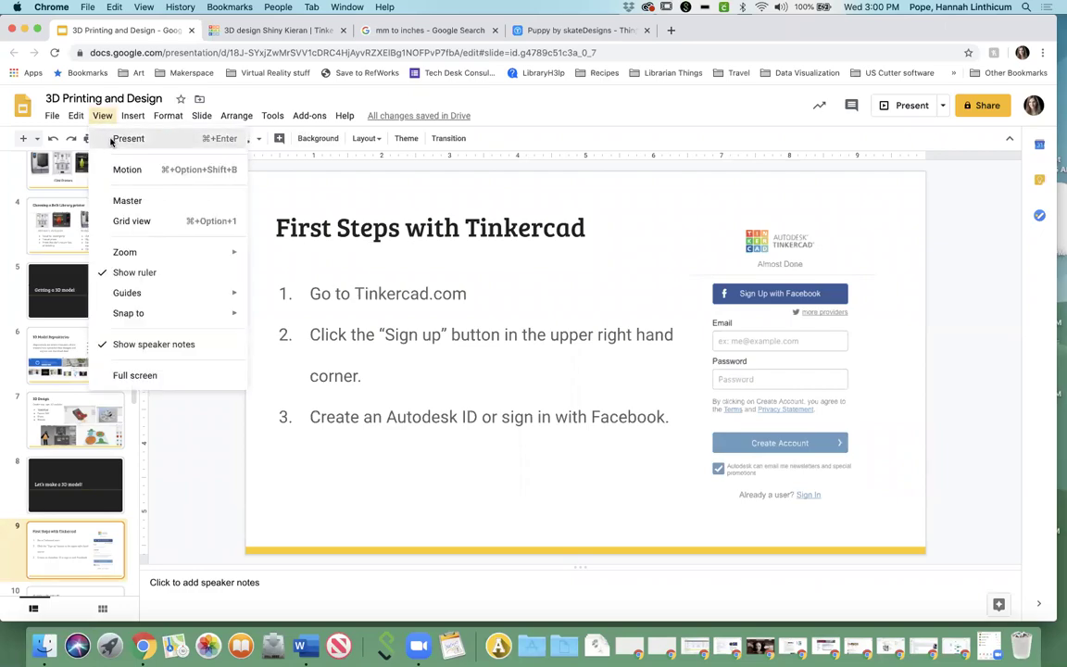
{"action": "left_click", "coordinate": [111, 139]}
{"action": "key", "text": "Right"}
{"action": "key", "text": "Right"}
{"action": "key", "text": "Right"}
{"action": "key", "text": "Right"}
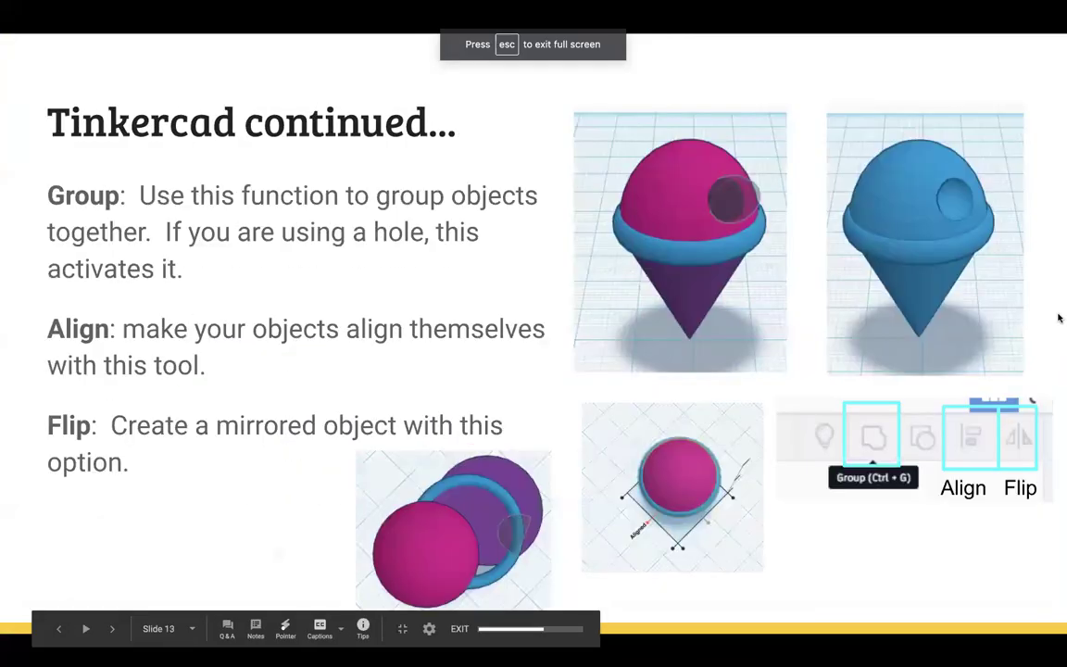
{"action": "key", "text": "Right"}
{"action": "key", "text": "Right"}
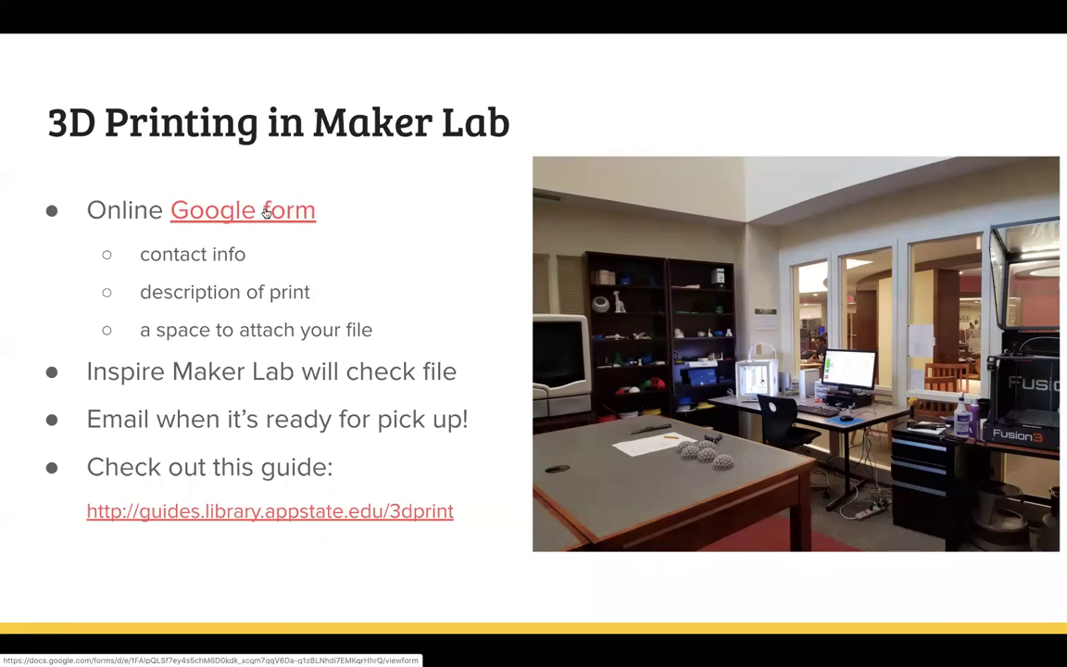
{"action": "key", "text": "Escape"}
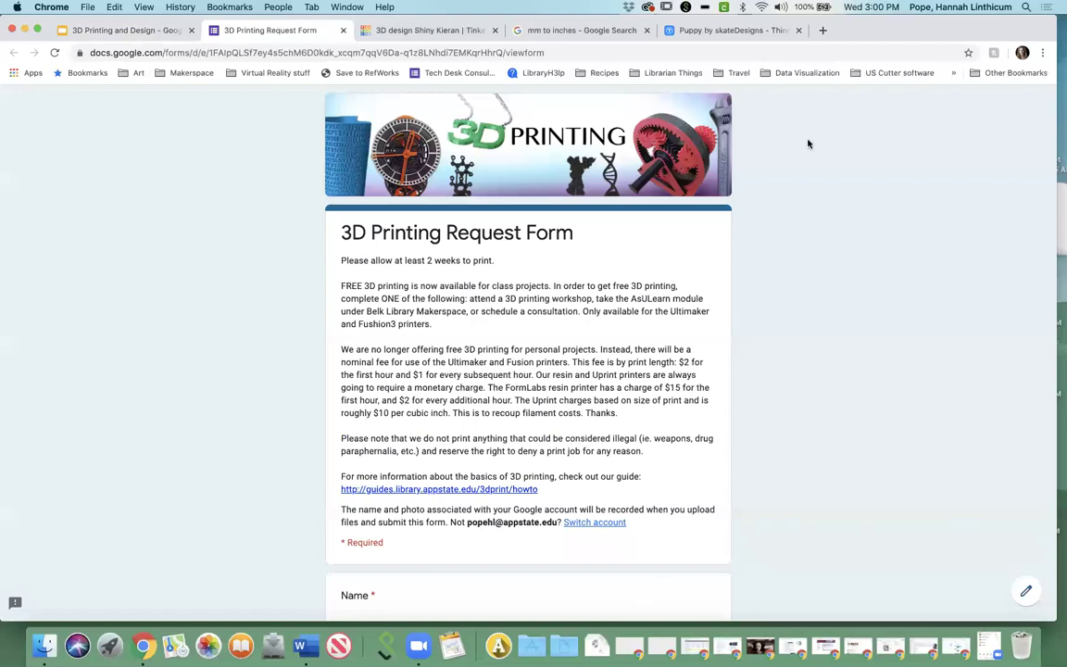
Review the 3D Printing Request Form's questions from the contact fields through the project details and permission to the printer choices
{"action": "scroll", "coordinate": [776, 274], "scroll_direction": "down", "scroll_amount": 3}
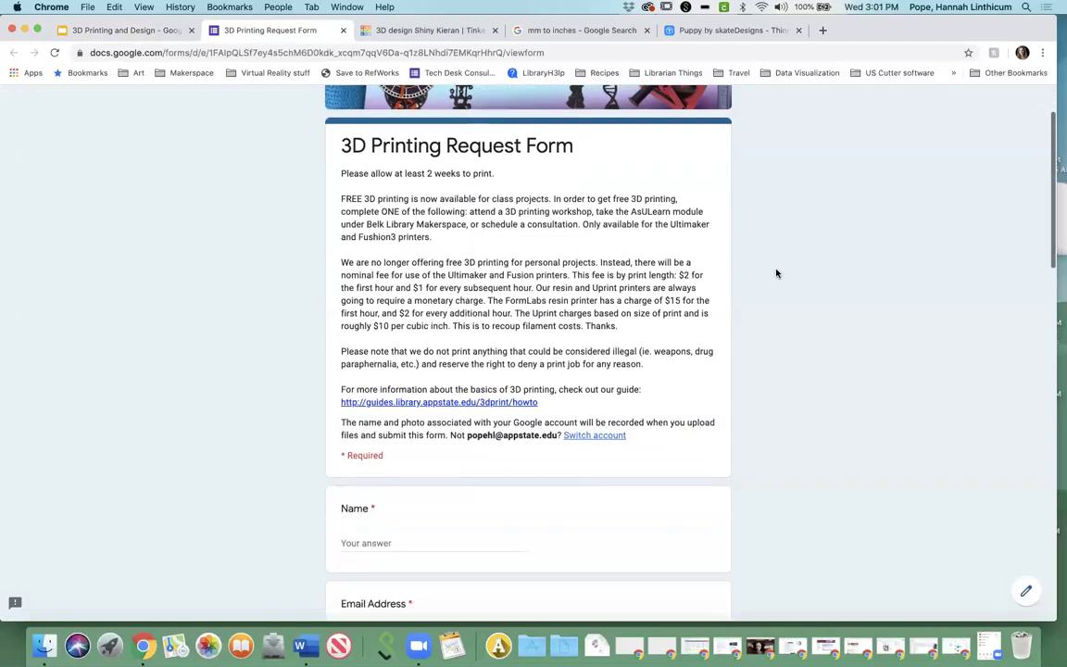
{"action": "scroll", "coordinate": [776, 273], "scroll_direction": "down", "scroll_amount": 8}
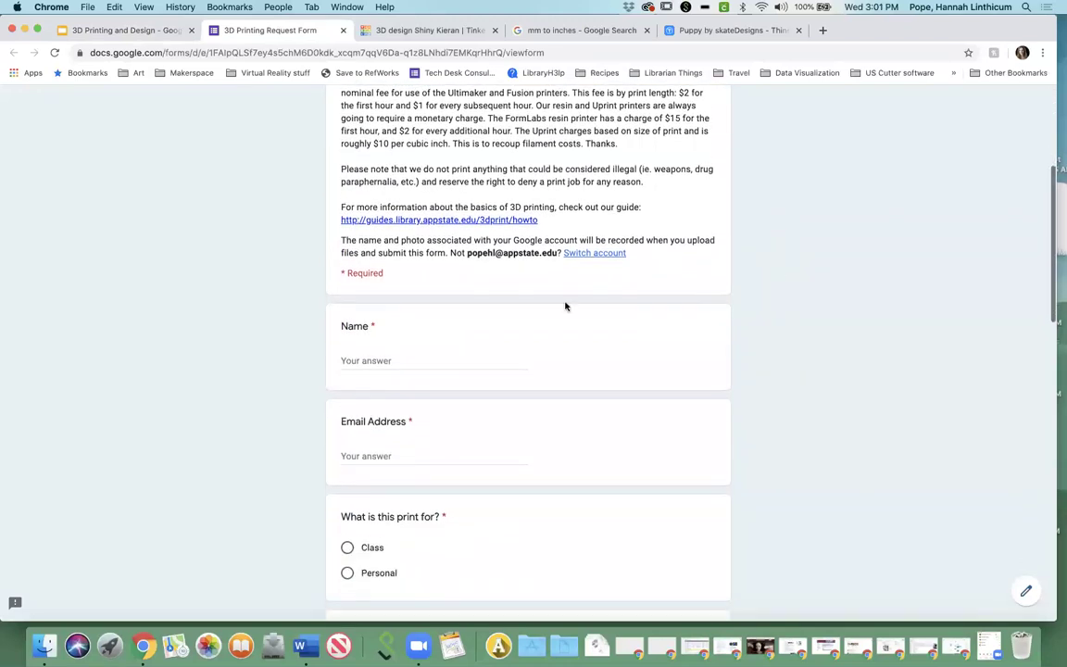
{"action": "scroll", "coordinate": [476, 381], "scroll_direction": "down", "scroll_amount": 1}
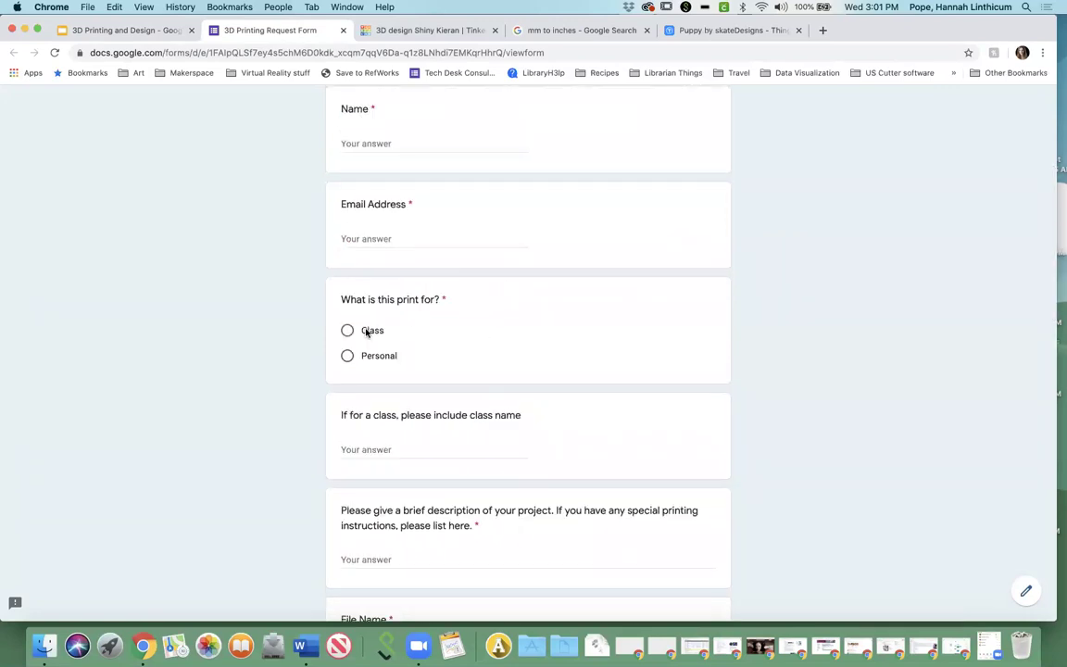
{"action": "scroll", "coordinate": [545, 350], "scroll_direction": "down", "scroll_amount": 5}
{"action": "scroll", "coordinate": [545, 350], "scroll_direction": "down", "scroll_amount": 1}
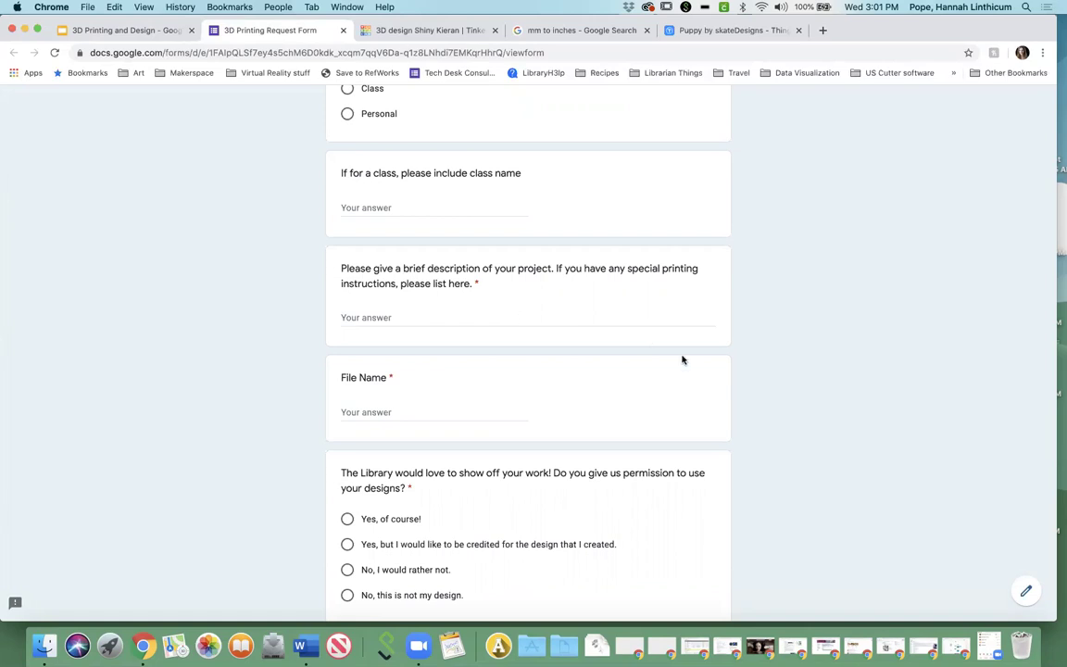
{"action": "scroll", "coordinate": [762, 459], "scroll_direction": "down", "scroll_amount": 3}
{"action": "scroll", "coordinate": [731, 455], "scroll_direction": "down", "scroll_amount": 3}
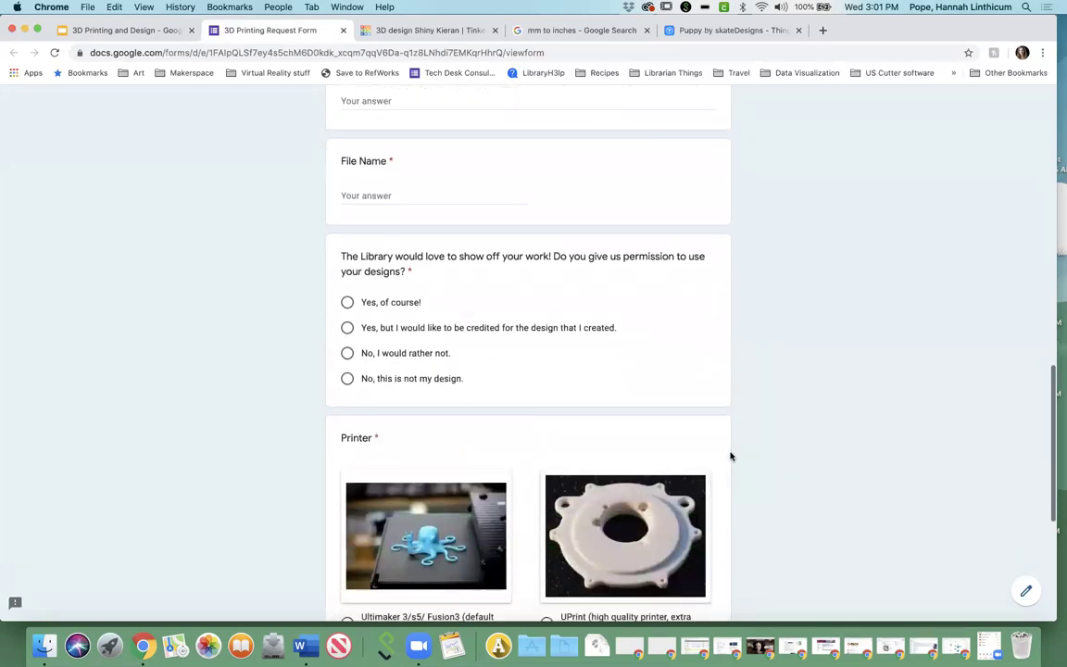
{"action": "scroll", "coordinate": [626, 269], "scroll_direction": "down", "scroll_amount": 2}
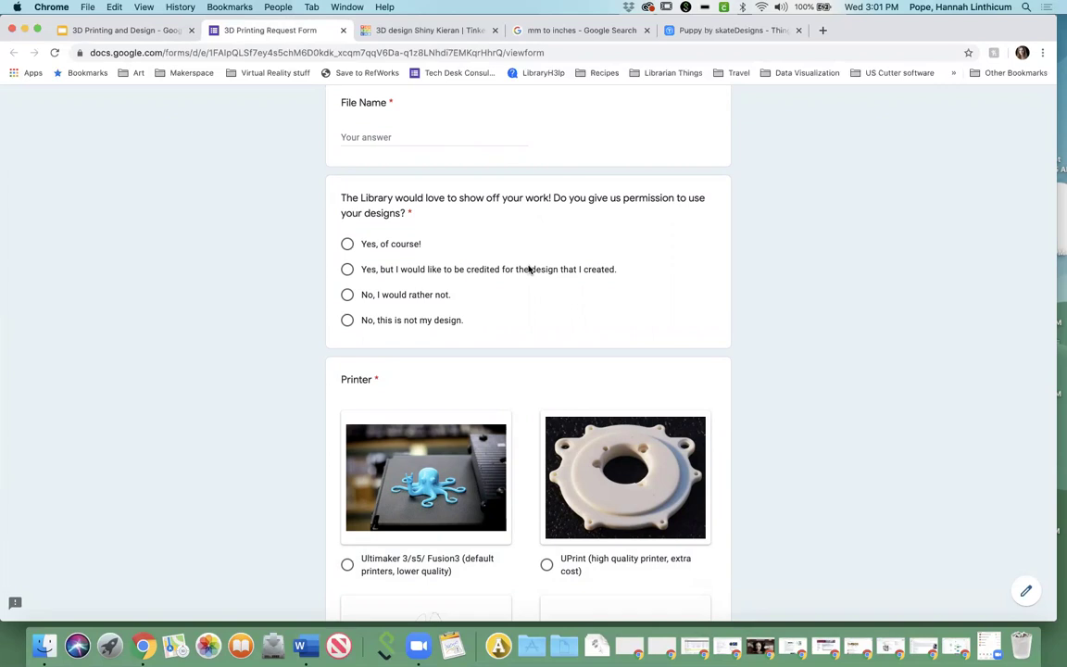
{"action": "scroll", "coordinate": [529, 269], "scroll_direction": "down", "scroll_amount": 2}
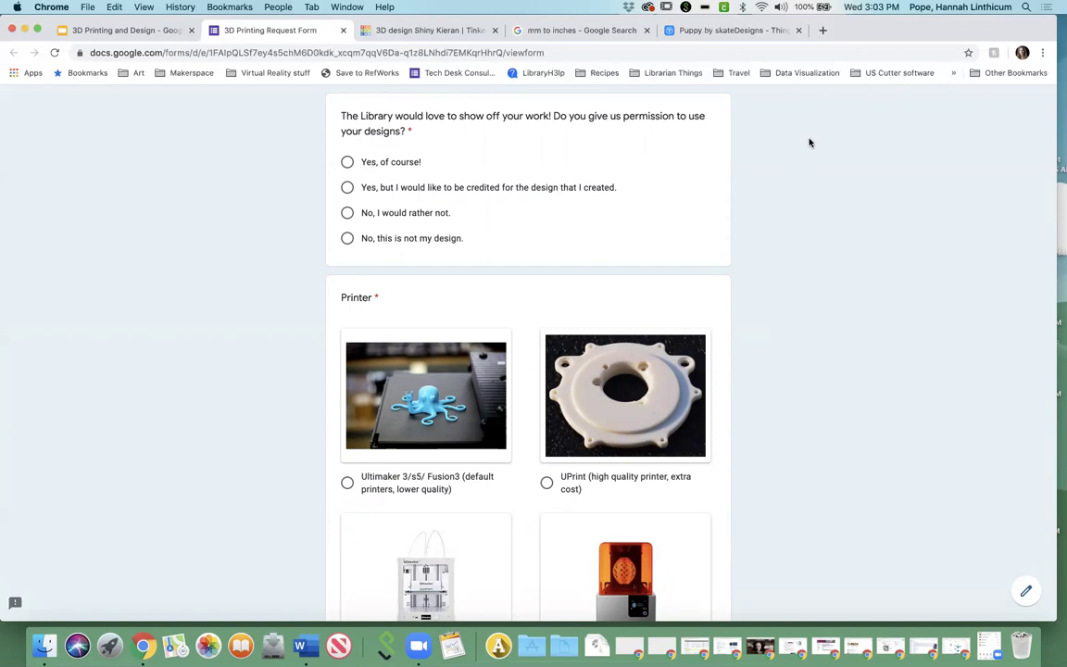
{"action": "scroll", "coordinate": [810, 143], "scroll_direction": "down", "scroll_amount": 3}
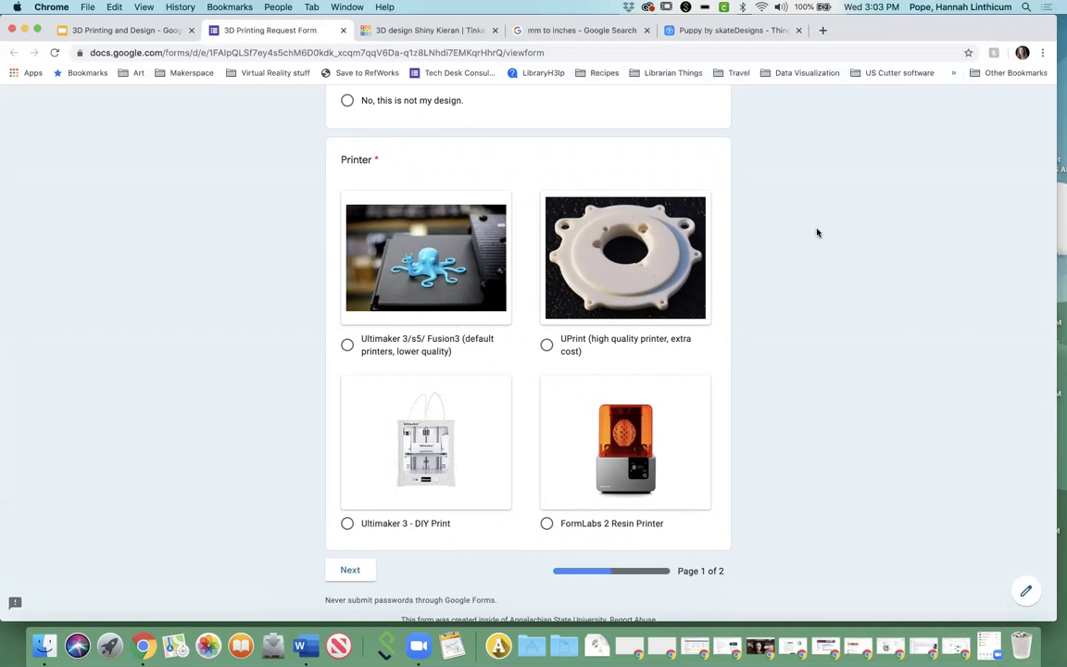
Return to the form's introduction and review the free-printing conditions, highlighting "attend a 3D printing workshop", and the fee rules
{"action": "scroll", "coordinate": [818, 233], "scroll_direction": "up", "scroll_amount": 15}
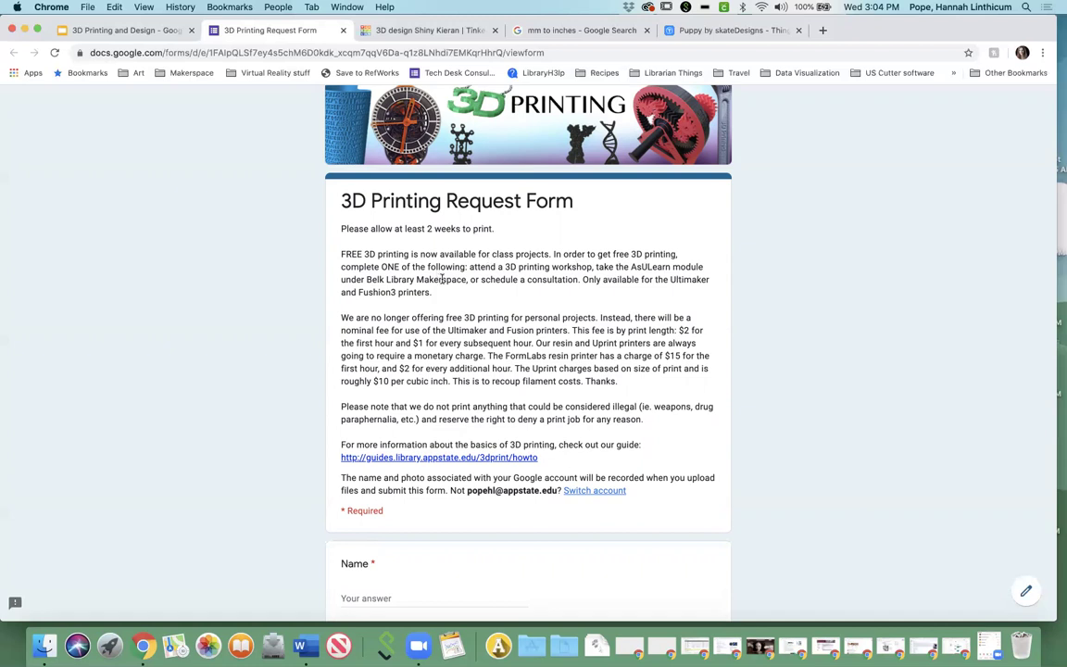
{"action": "left_click_drag", "start_coordinate": [469, 266], "coordinate": [594, 267]}
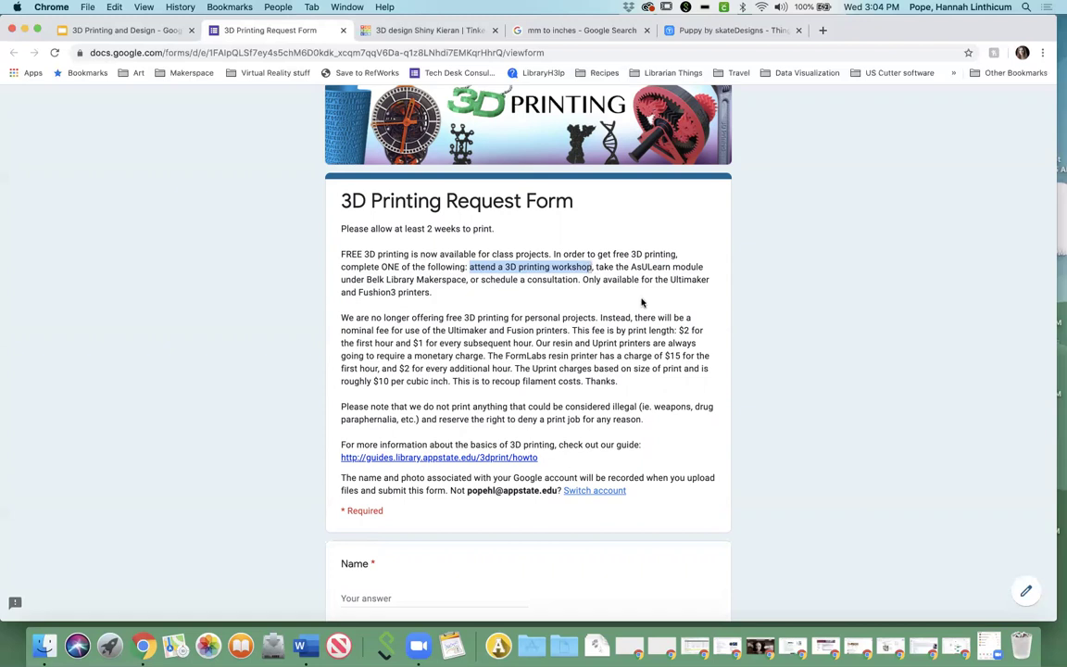
{"action": "left_click", "coordinate": [643, 302]}
{"action": "scroll", "coordinate": [482, 357], "scroll_direction": "down", "scroll_amount": 2}
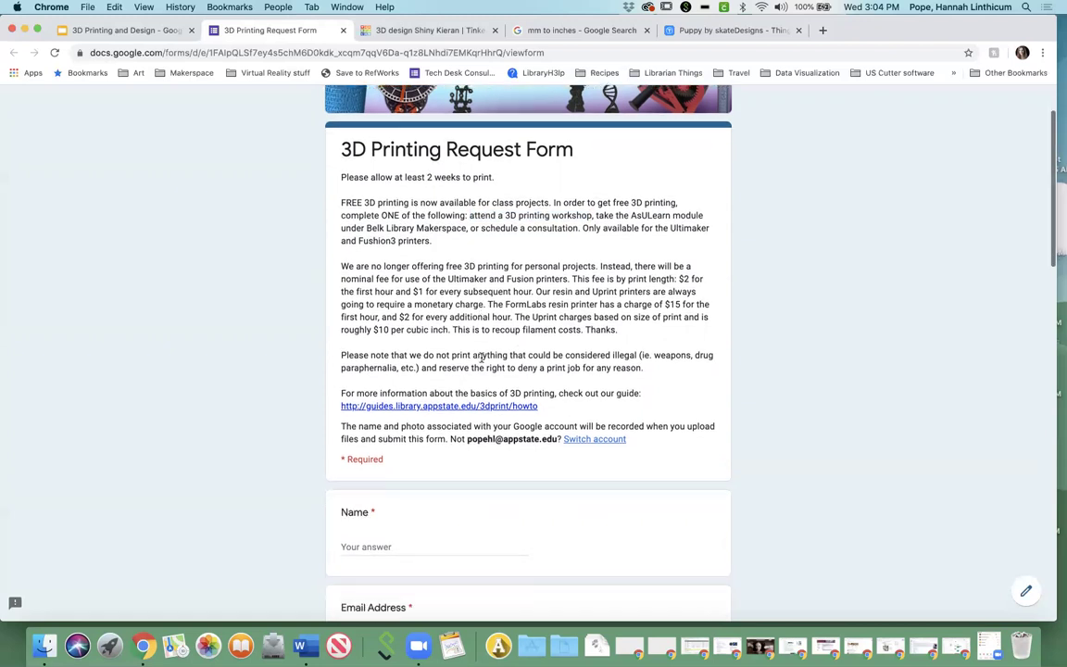
{"action": "scroll", "coordinate": [482, 357], "scroll_direction": "down", "scroll_amount": 1}
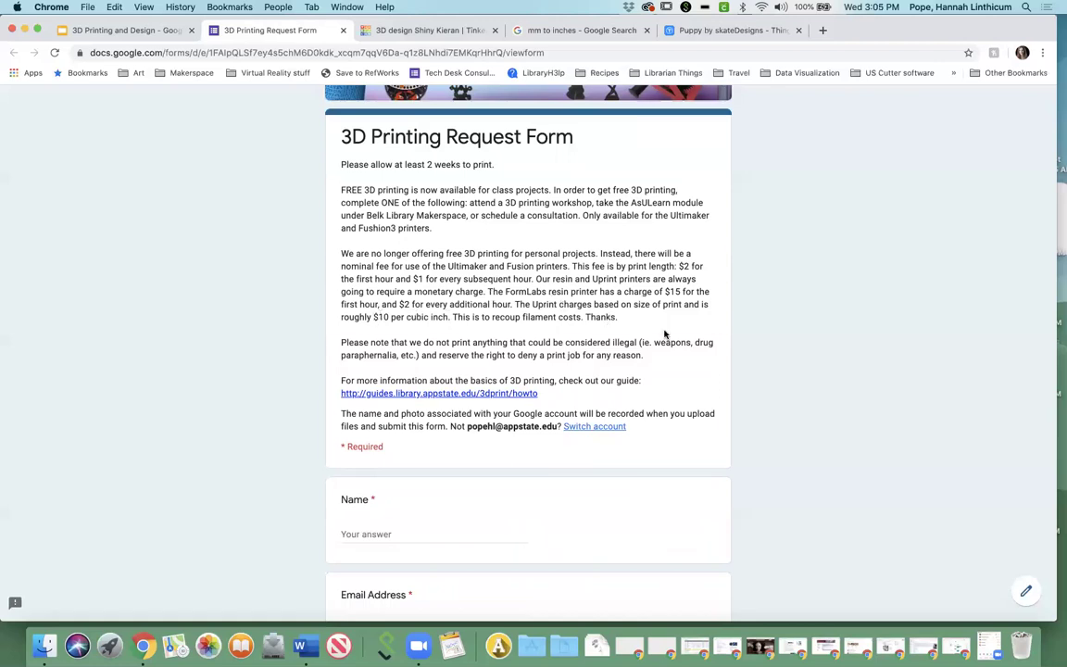
{"action": "scroll", "coordinate": [664, 334], "scroll_direction": "down", "scroll_amount": 3}
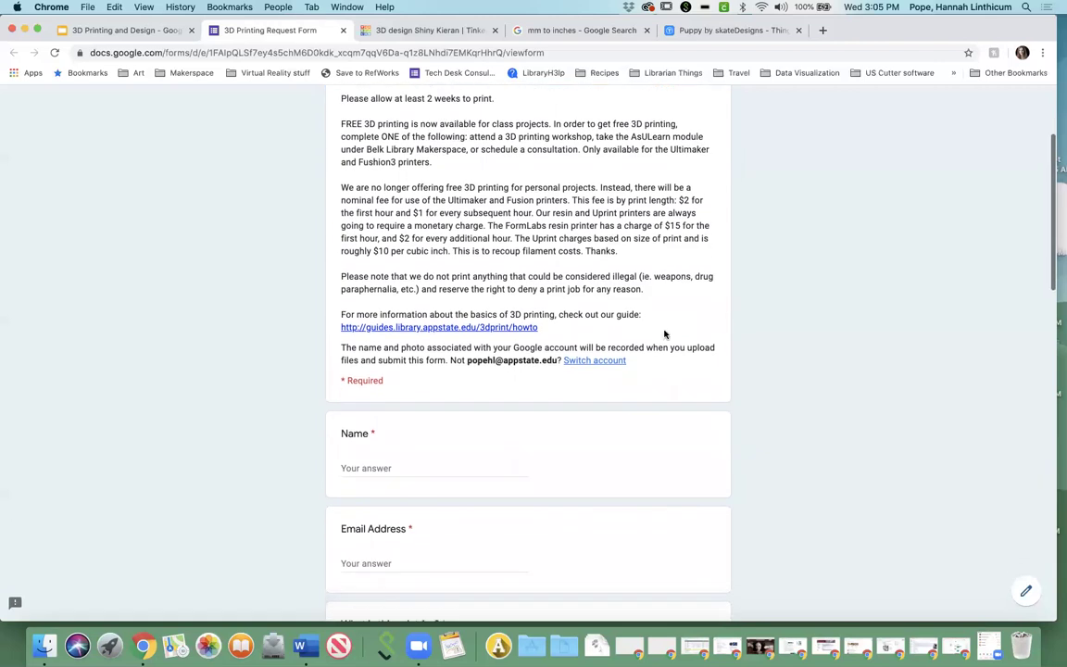